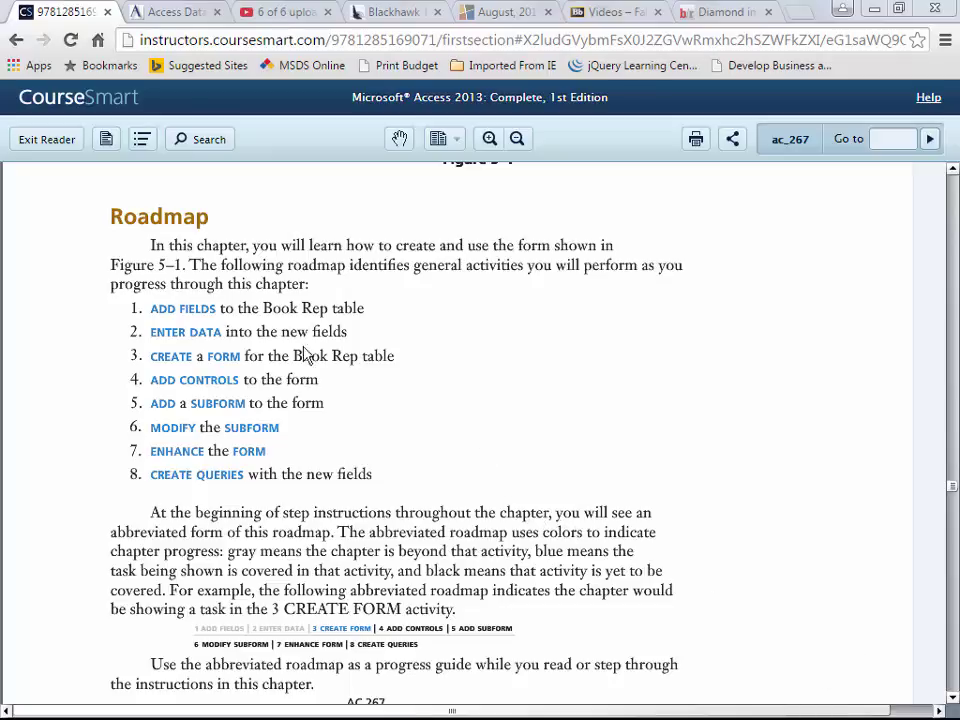
Bring up the textbook's section on adding fields with new data types, and close the local Access database, saving its Relationships layout
{"action": "scroll", "coordinate": [455, 399], "scroll_direction": "down", "scroll_amount": 15}
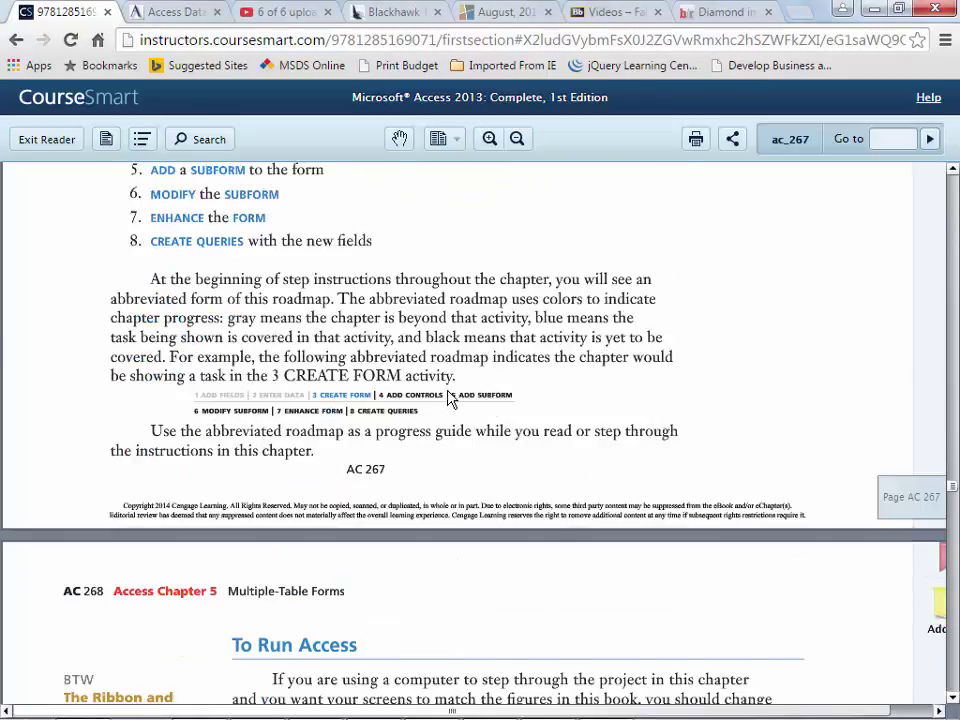
{"action": "scroll", "coordinate": [455, 399], "scroll_direction": "down", "scroll_amount": 18}
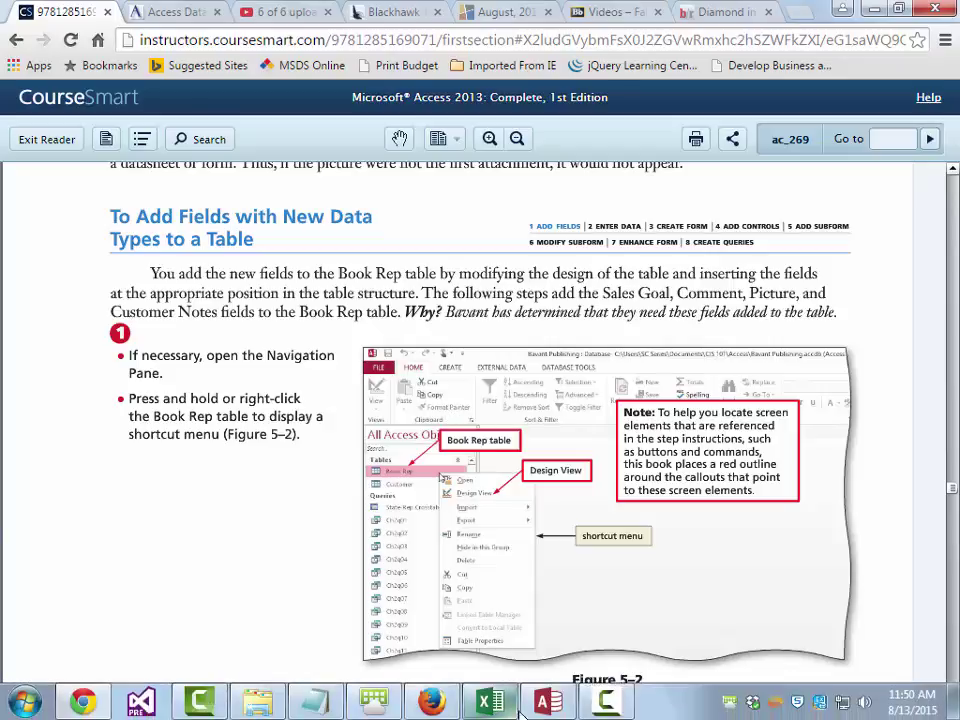
{"action": "left_click", "coordinate": [546, 707]}
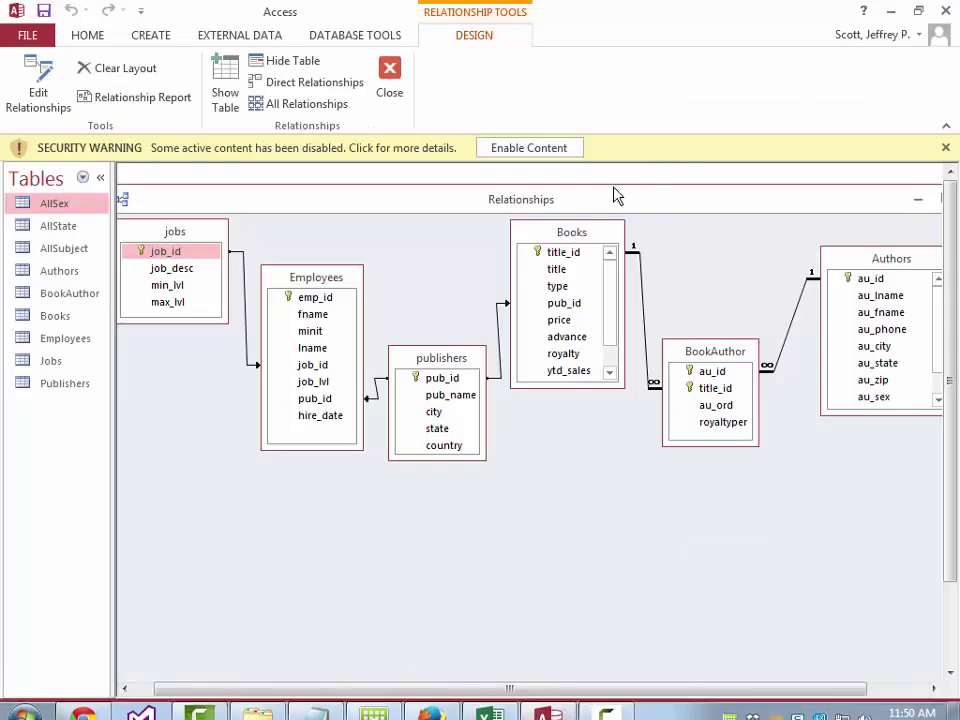
{"action": "left_click", "coordinate": [889, 12]}
{"action": "mouse_move", "coordinate": [508, 705]}
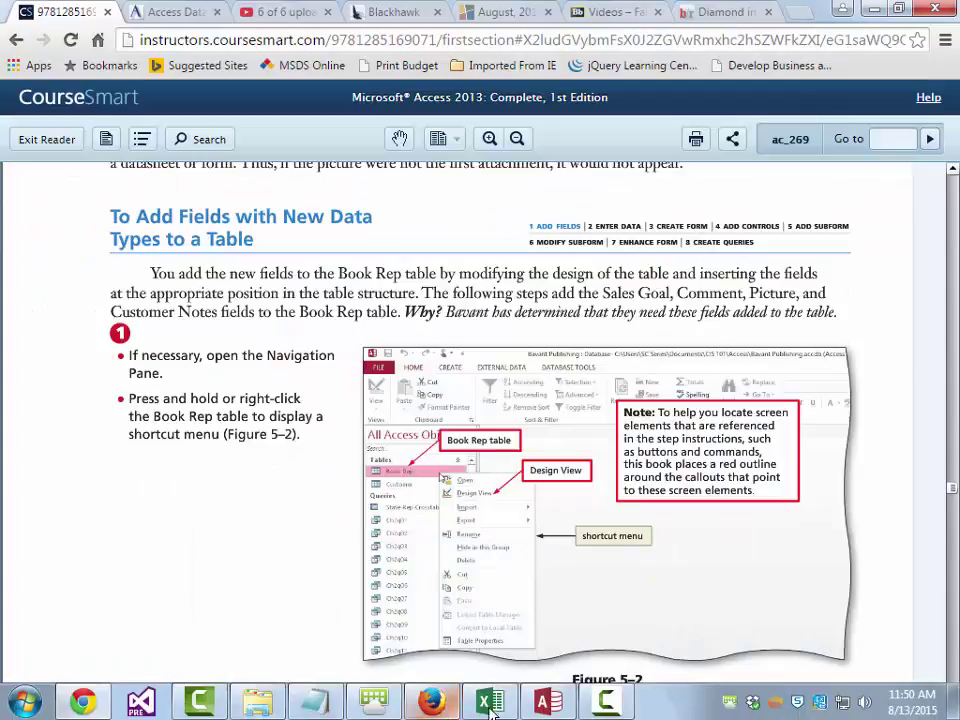
{"action": "right_click", "coordinate": [548, 707]}
{"action": "left_click", "coordinate": [506, 703]}
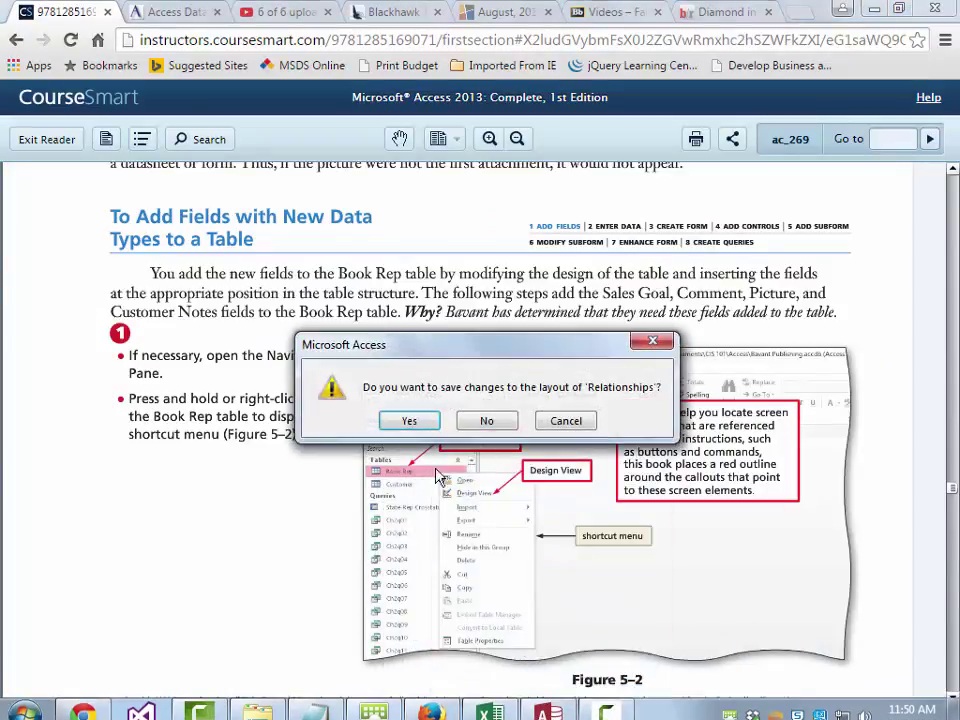
{"action": "left_click", "coordinate": [409, 422]}
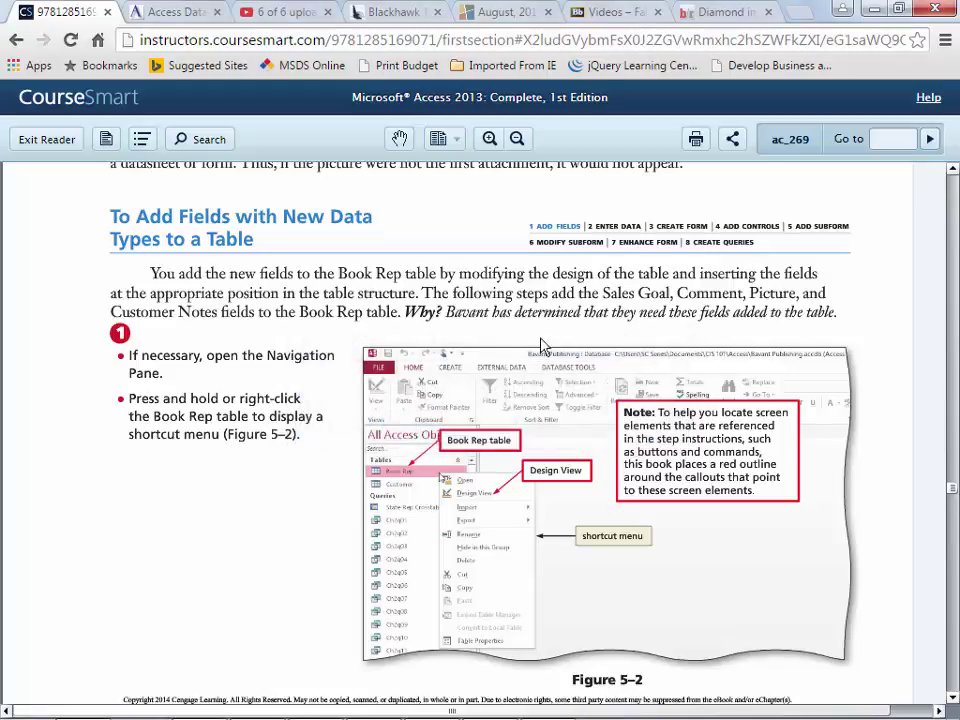
Switch to the remote desktop, close the Chapter04 BavantPublishing database, and minimize Access
{"action": "mouse_move", "coordinate": [300, 710]}
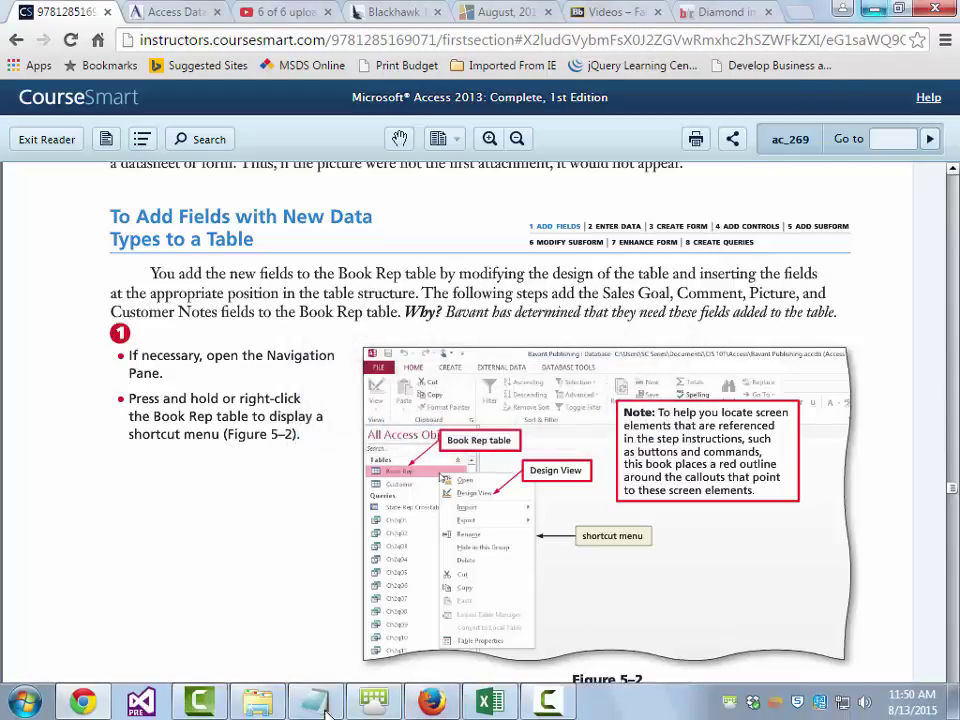
{"action": "left_click", "coordinate": [373, 706]}
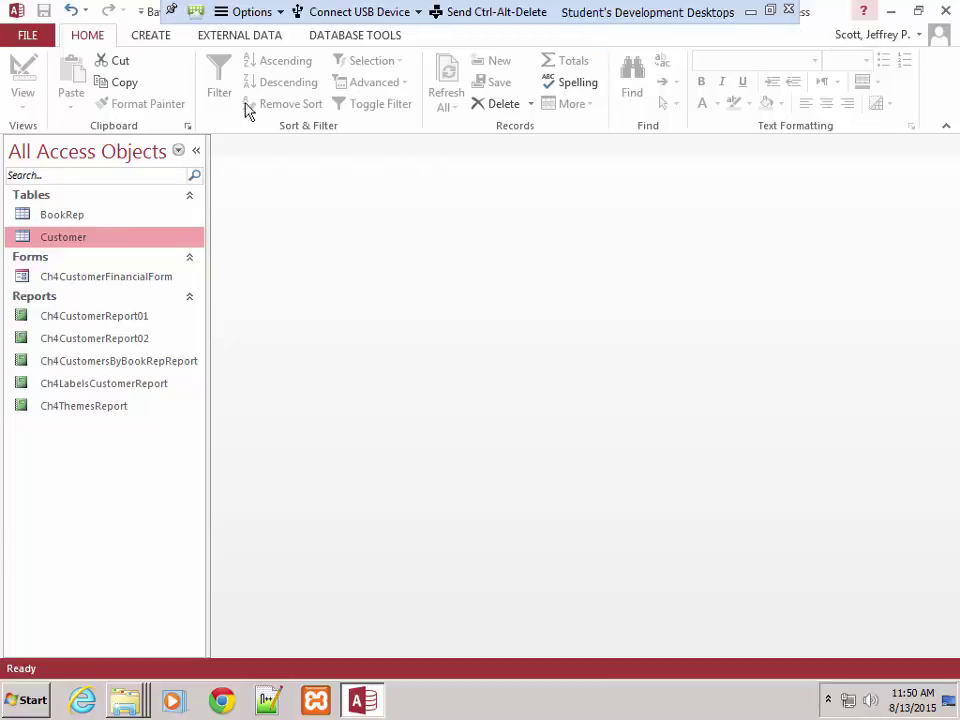
{"action": "left_click", "coordinate": [28, 36]}
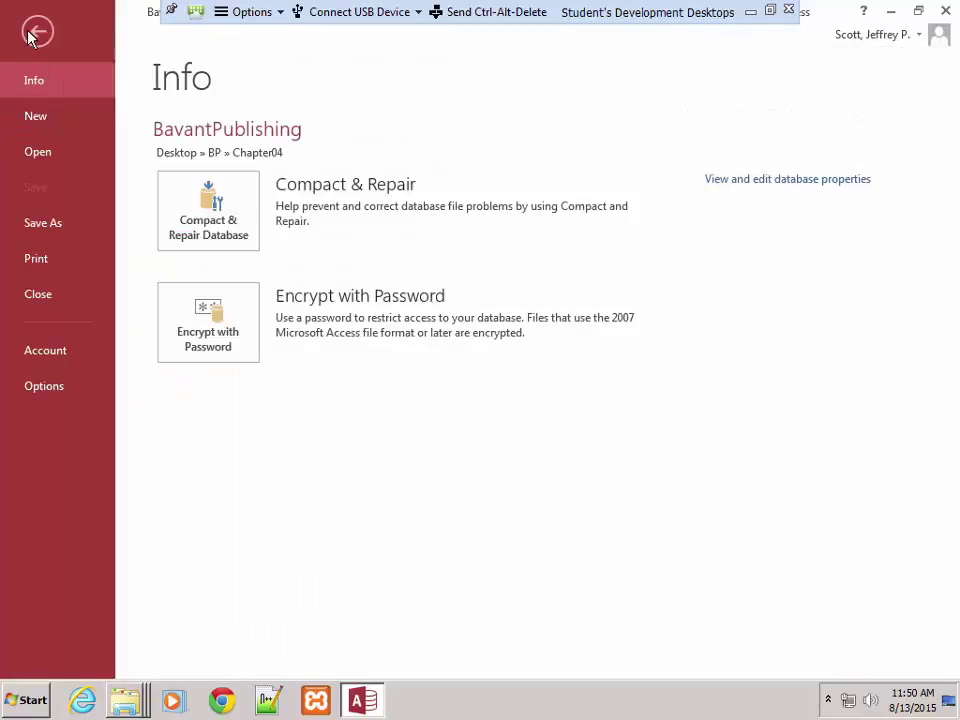
{"action": "left_click", "coordinate": [41, 296]}
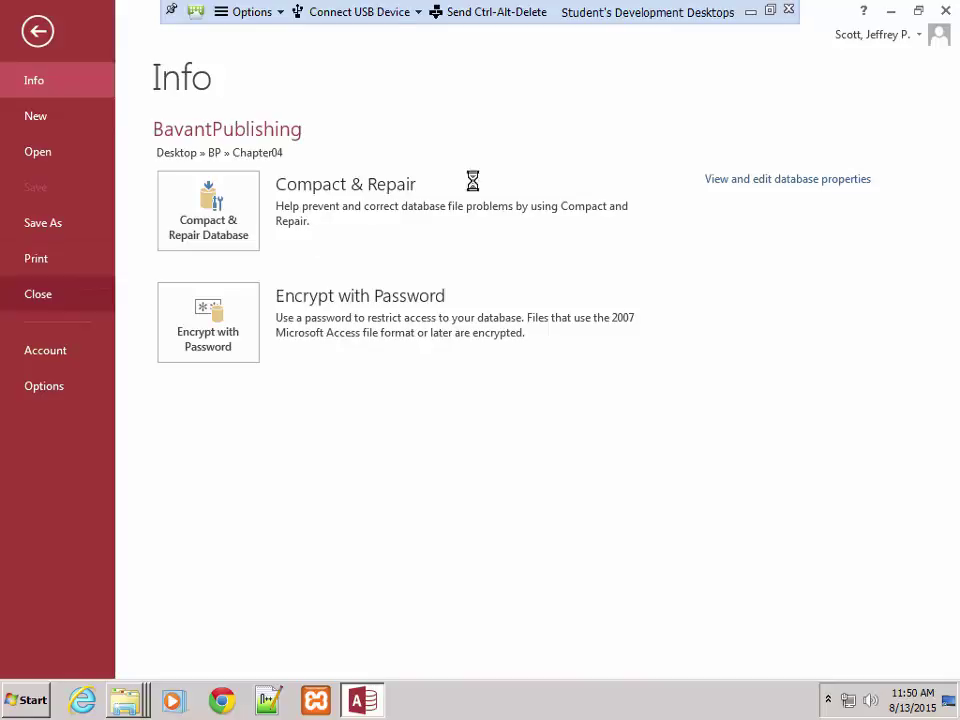
{"action": "left_click", "coordinate": [891, 12]}
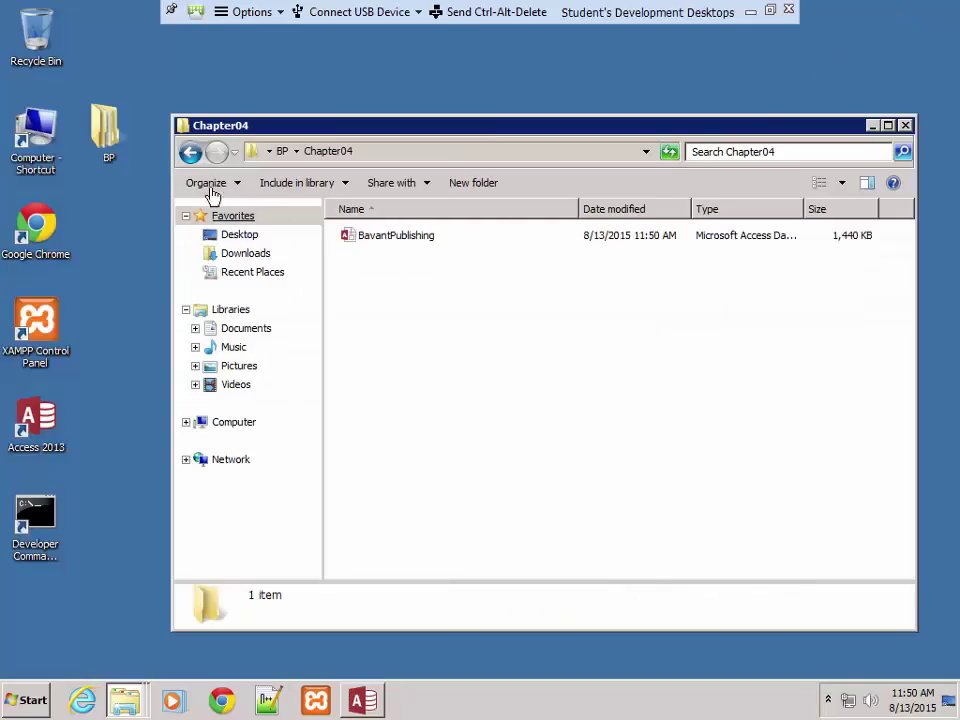
Copy the BavantPublishing database from the Chapter04 folder into the Chapter05 folder and open the copy
{"action": "left_click", "coordinate": [352, 240]}
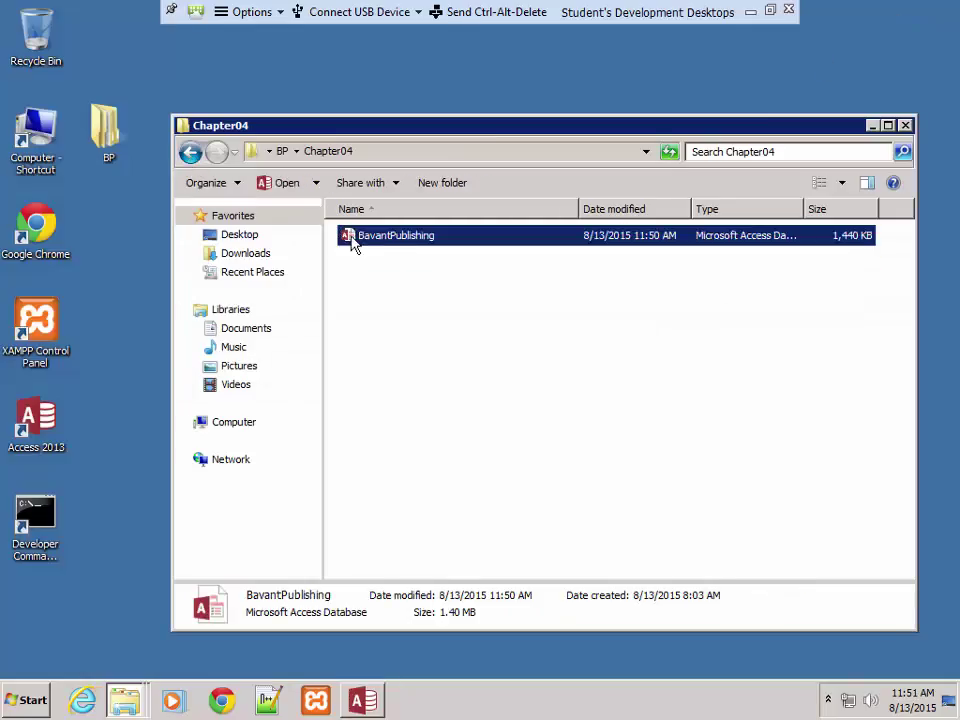
{"action": "left_click", "coordinate": [190, 152]}
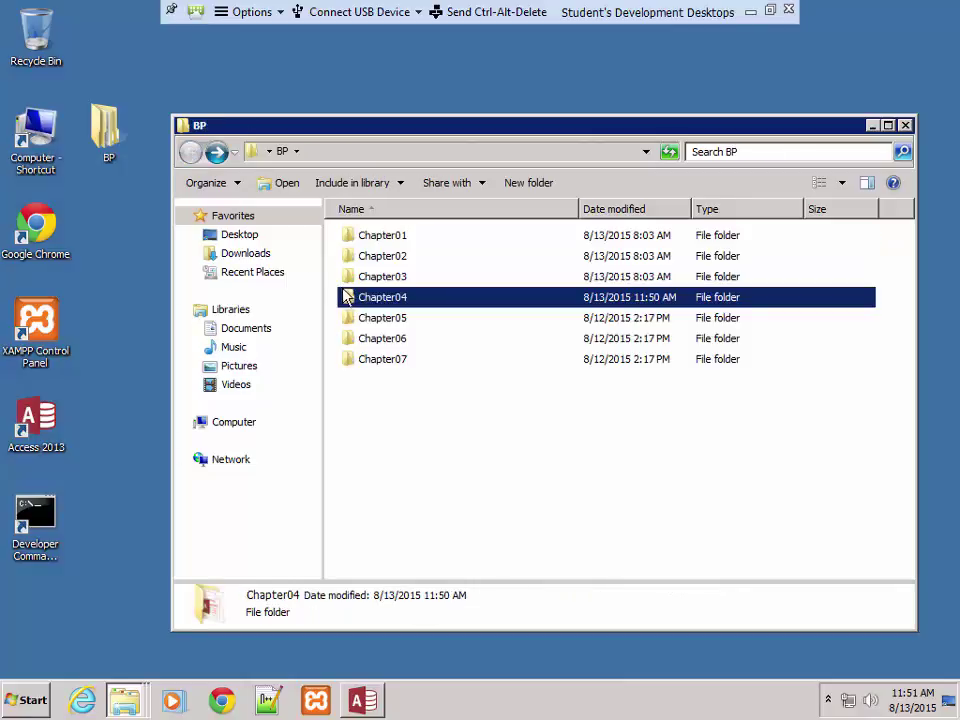
{"action": "double_click", "coordinate": [350, 320]}
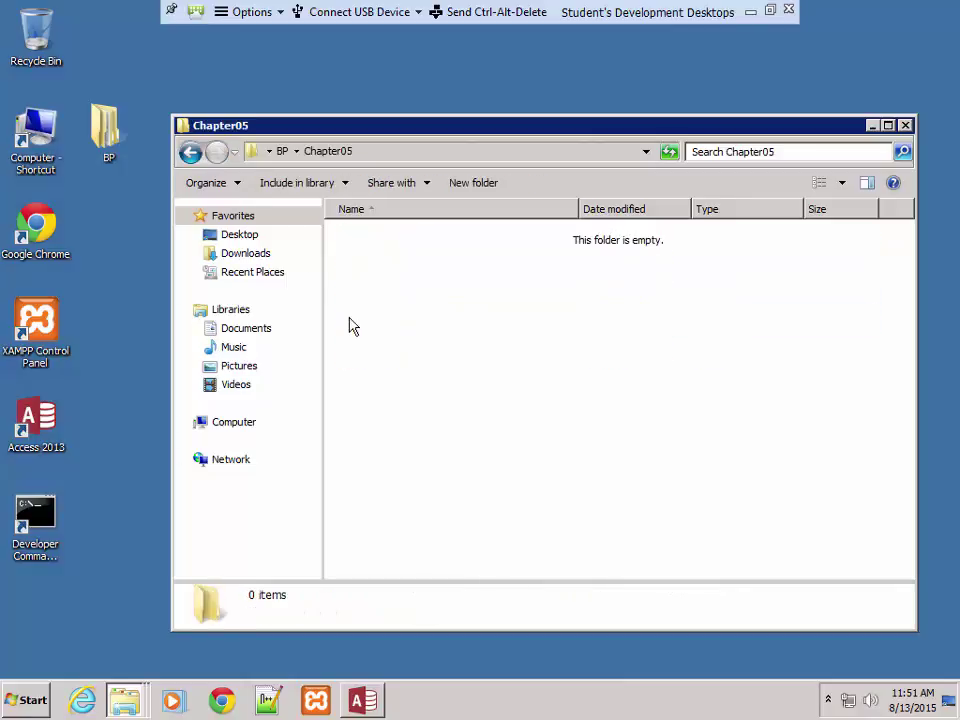
{"action": "key", "text": "ctrl+v"}
{"action": "double_click", "coordinate": [394, 240]}
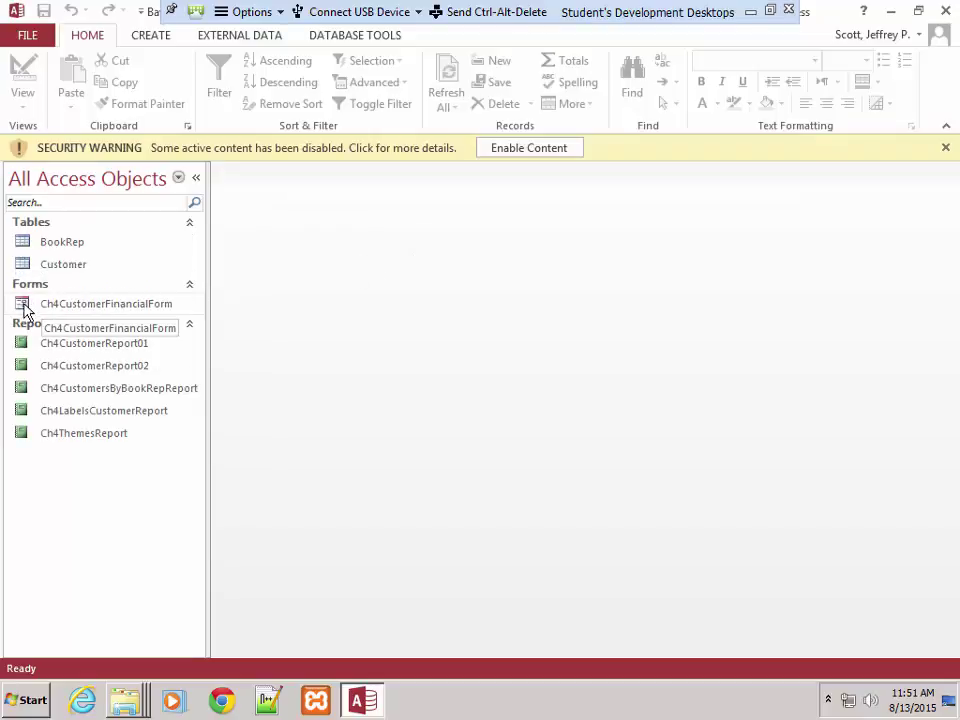
Delete the Ch4CustomerFinancialForm form from the Chapter05 database
{"action": "left_click", "coordinate": [24, 310]}
{"action": "key", "text": "Delete"}
{"action": "left_click", "coordinate": [441, 394]}
Delete all five Chapter 4 reports, from Ch4CustomerReport01 through Ch4ThemesReport
{"action": "left_click", "coordinate": [63, 312]}
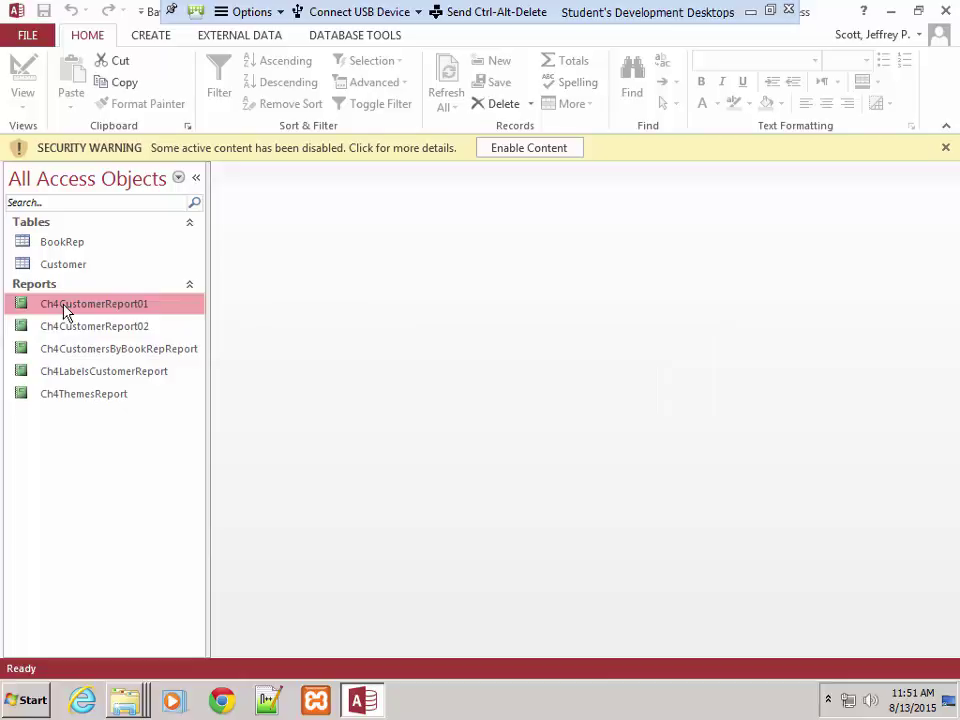
{"action": "key", "text": "shift+Down"}
{"action": "key", "text": "shift+Down"}
{"action": "key", "text": "shift+Down"}
{"action": "key", "text": "shift+Down"}
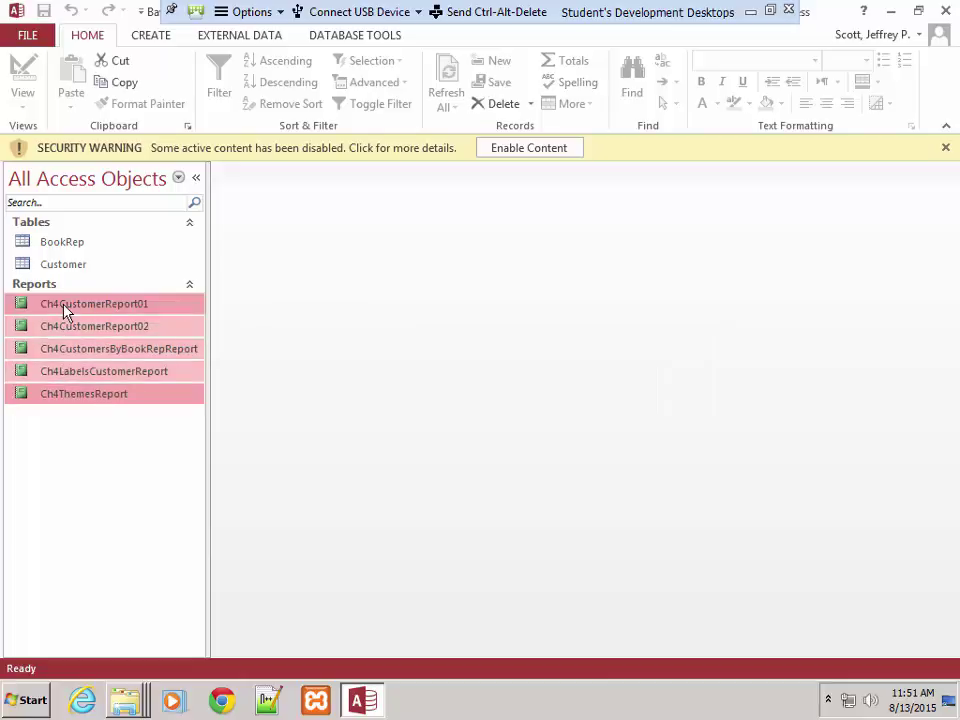
{"action": "key", "text": "Delete"}
{"action": "left_click", "coordinate": [433, 397]}
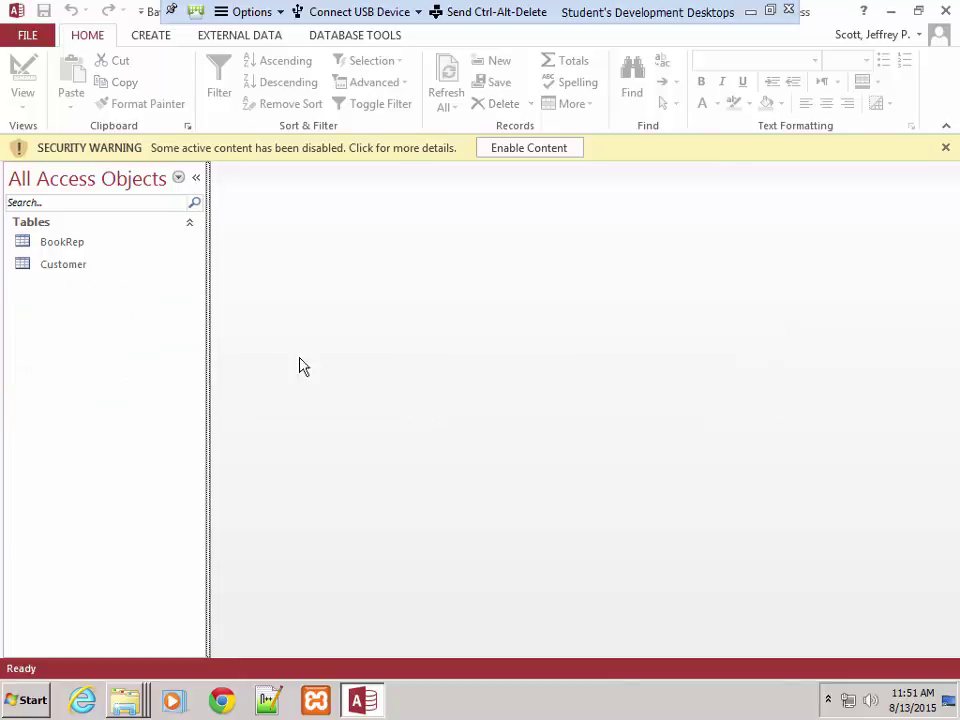
View the BookRep table's records in Datasheet View and close the table
{"action": "left_click", "coordinate": [60, 268]}
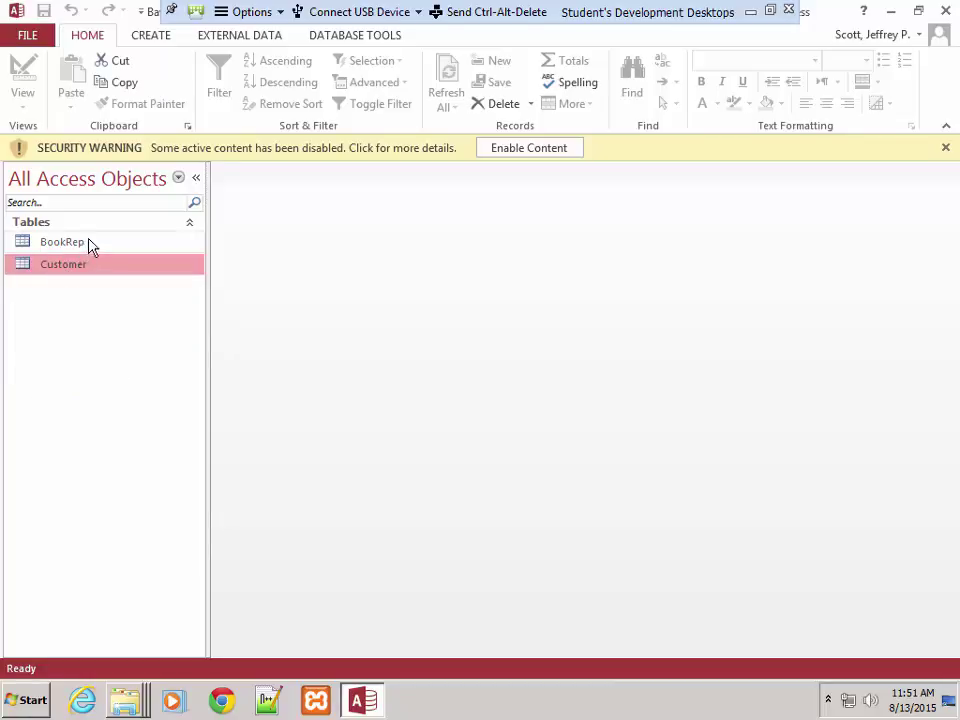
{"action": "left_click", "coordinate": [69, 245]}
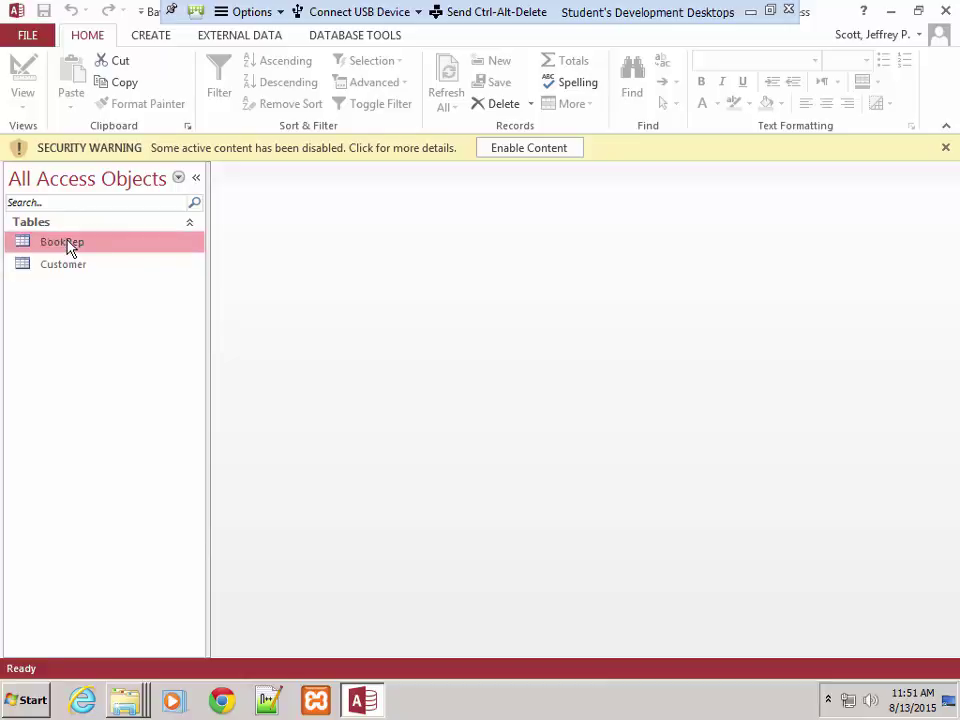
{"action": "right_click", "coordinate": [69, 245]}
{"action": "left_click", "coordinate": [319, 304]}
{"action": "double_click", "coordinate": [35, 243]}
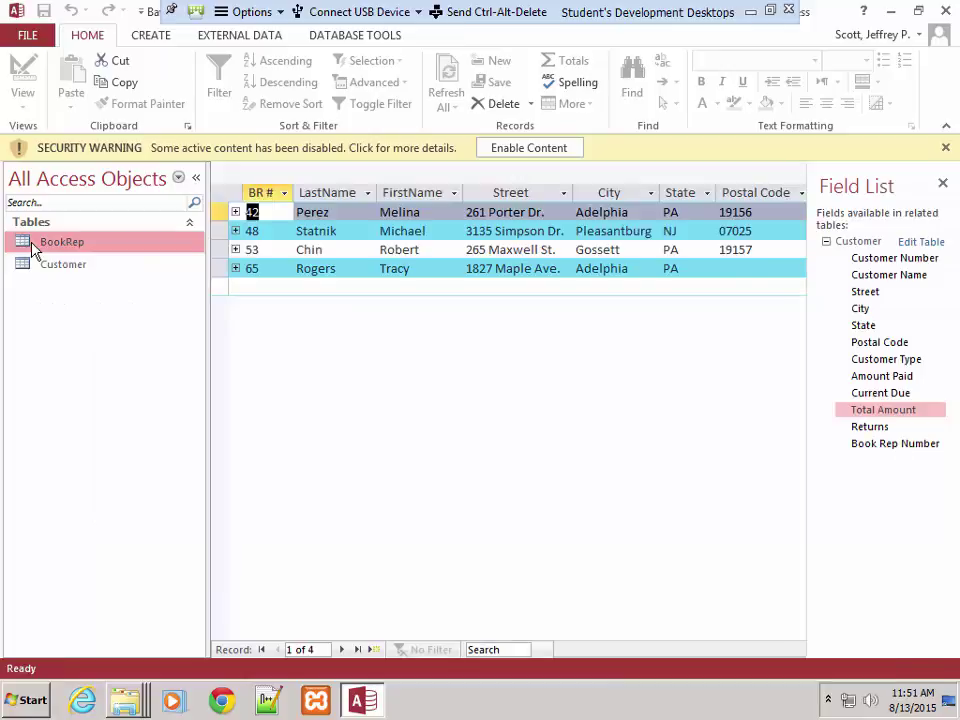
{"action": "right_click", "coordinate": [250, 172]}
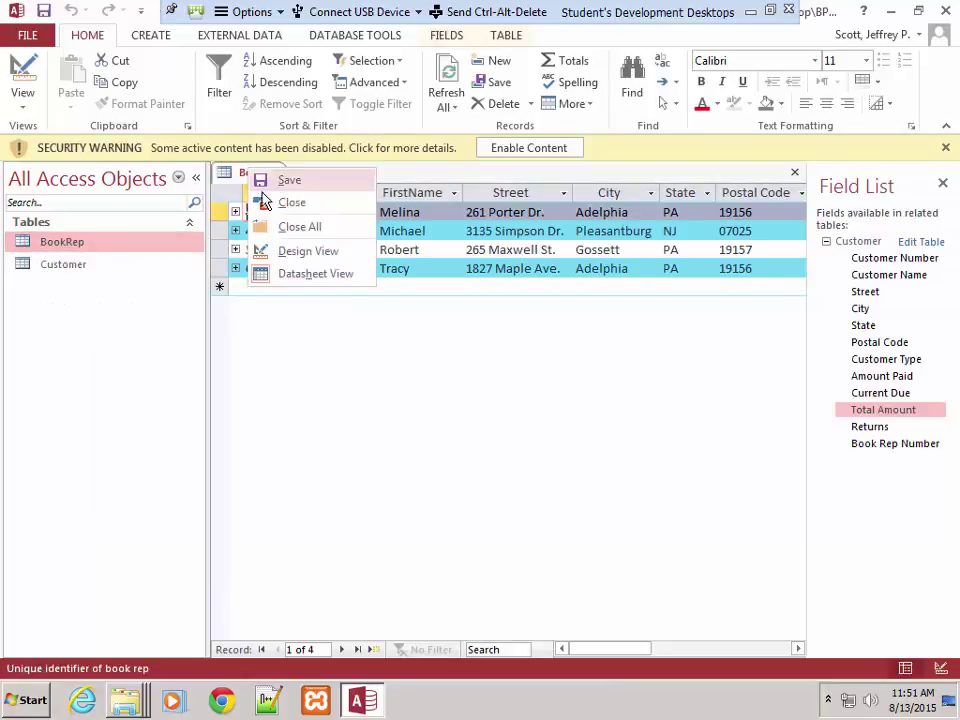
{"action": "left_click", "coordinate": [291, 201]}
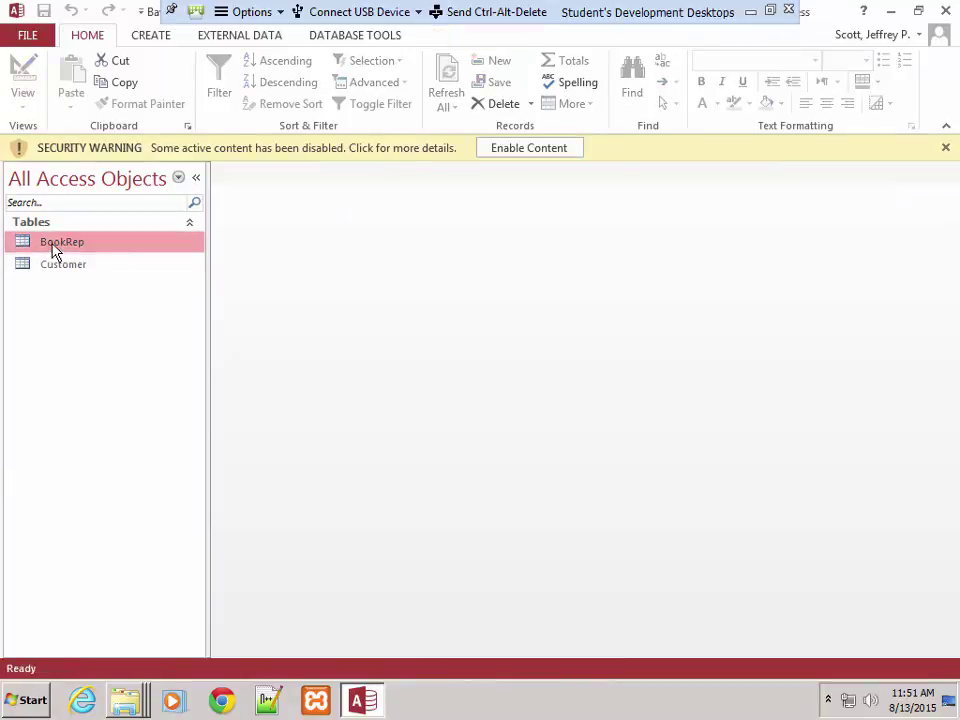
{"action": "right_click", "coordinate": [58, 250]}
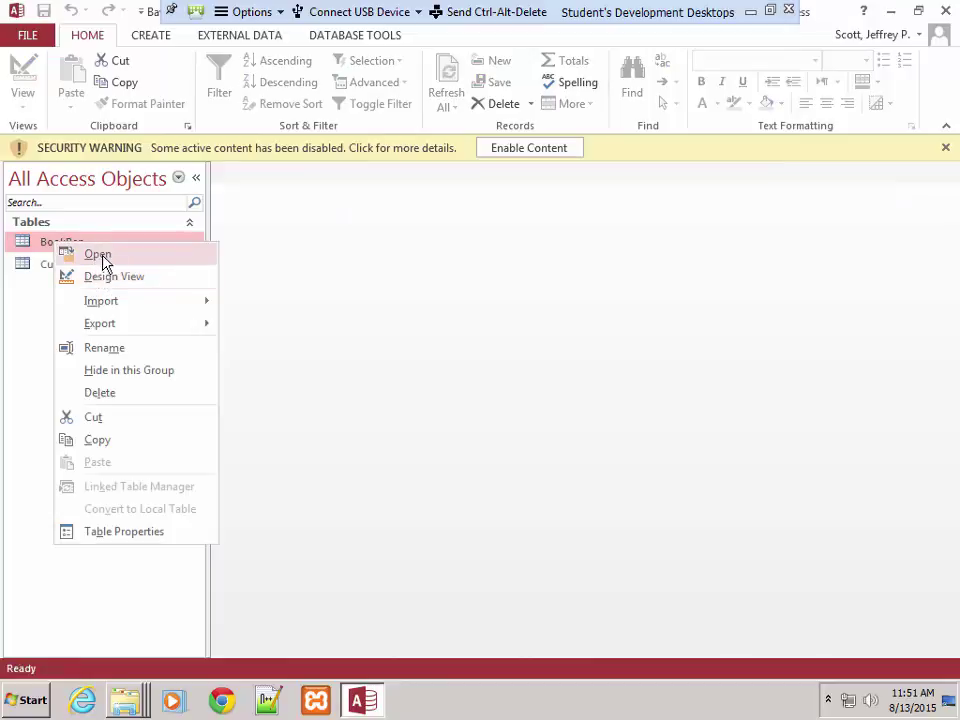
{"action": "left_click", "coordinate": [101, 257]}
{"action": "right_click", "coordinate": [258, 176]}
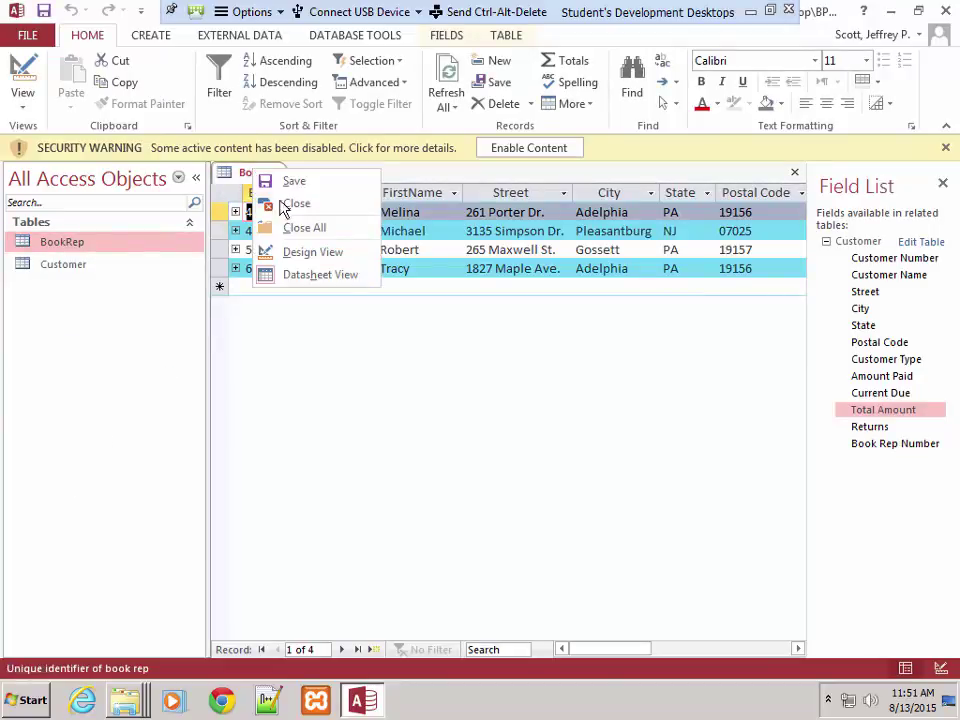
{"action": "left_click", "coordinate": [287, 201]}
Open the BookRep table in Design View and add a Sales Goal field after BonusRate with the Yes/No data type
{"action": "right_click", "coordinate": [56, 250]}
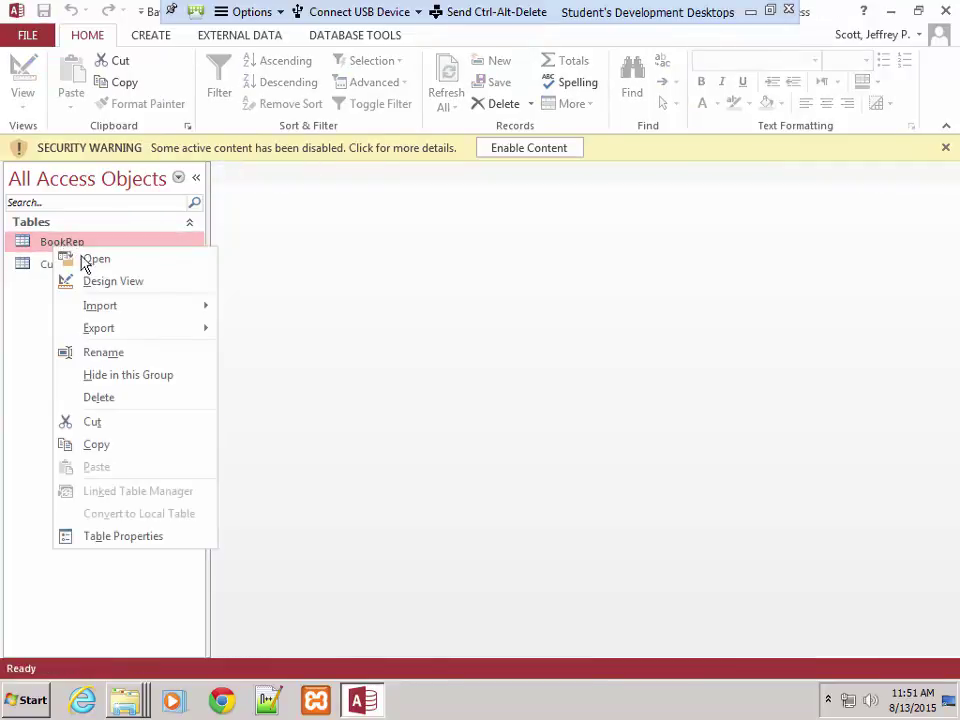
{"action": "left_click", "coordinate": [100, 281]}
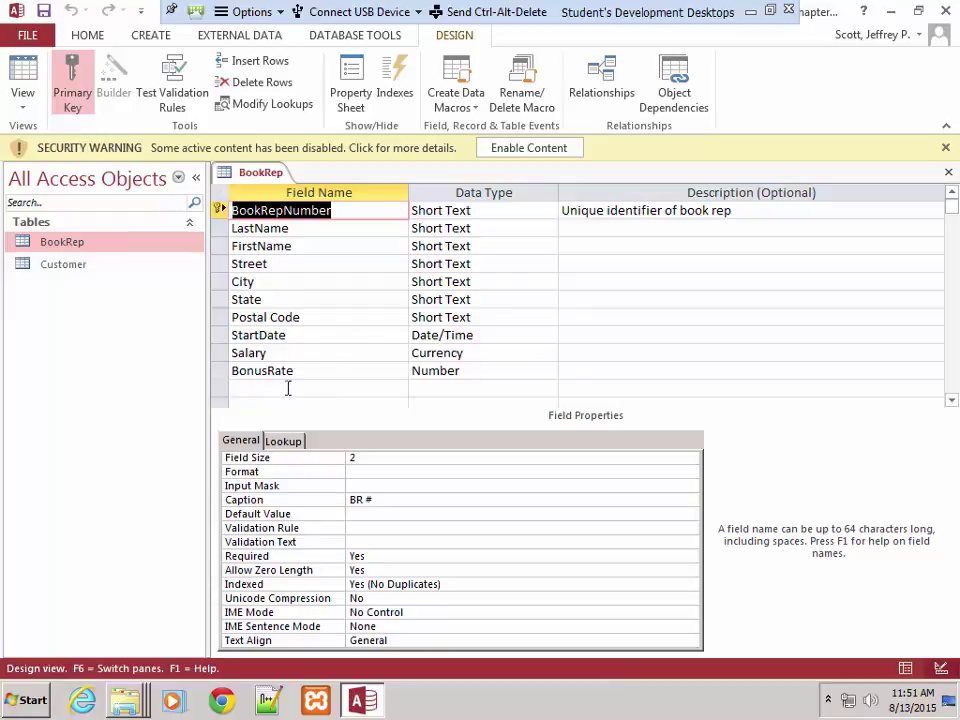
{"action": "scroll", "coordinate": [266, 385], "scroll_direction": "down", "scroll_amount": 1}
{"action": "left_click", "coordinate": [260, 336]}
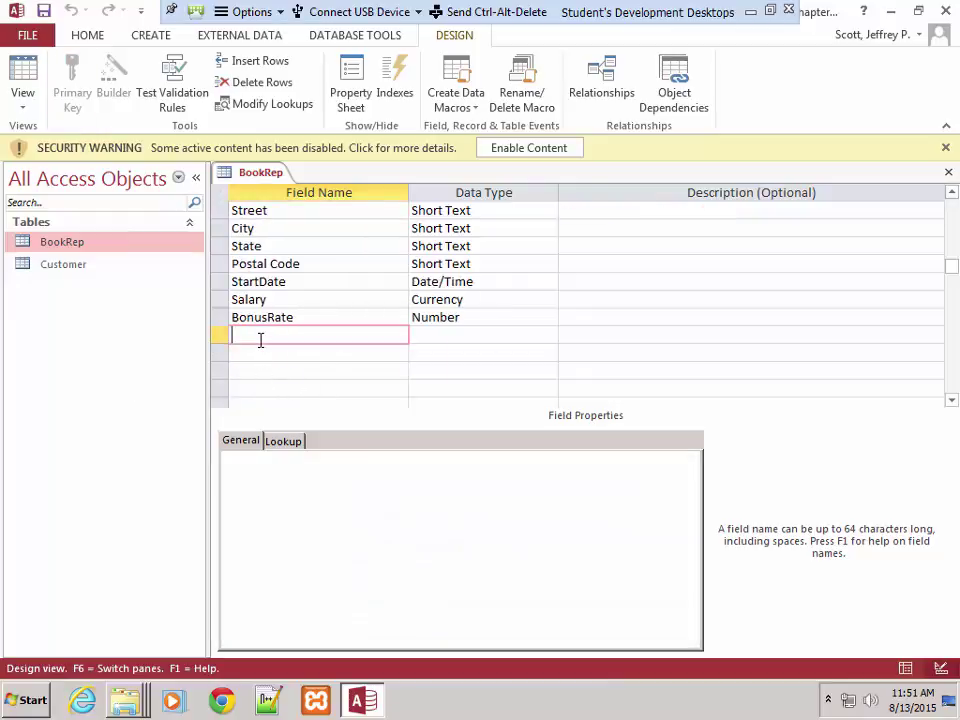
{"action": "type", "text": "SalesGoal"}
{"action": "key", "text": "Tab"}
{"action": "type", "text": "y"}
{"action": "key", "text": "Tab"}
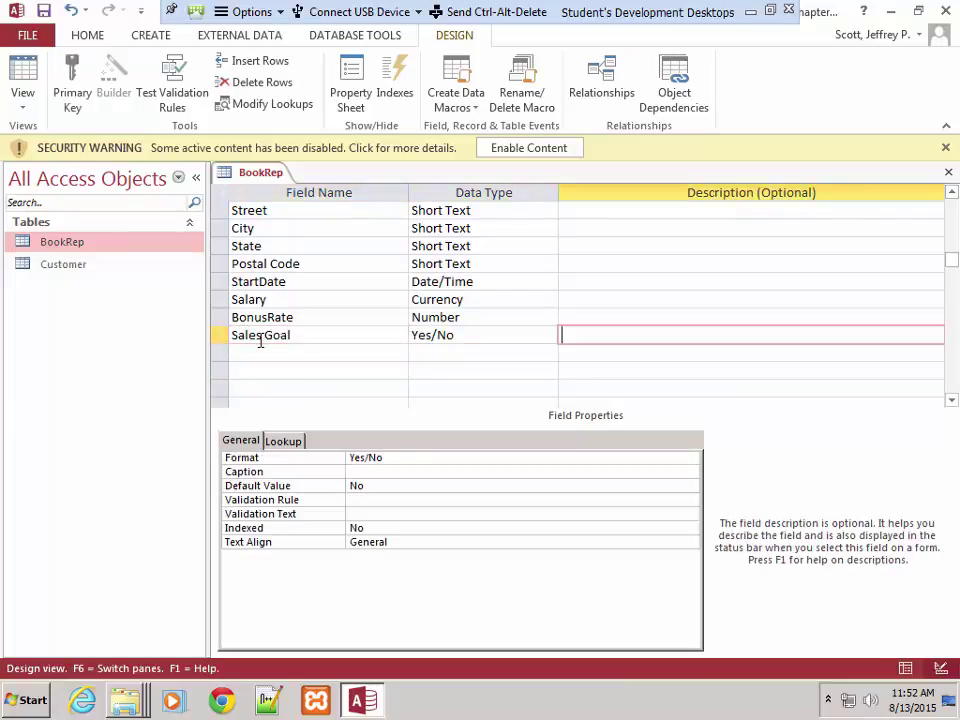
{"action": "key", "text": "Tab"}
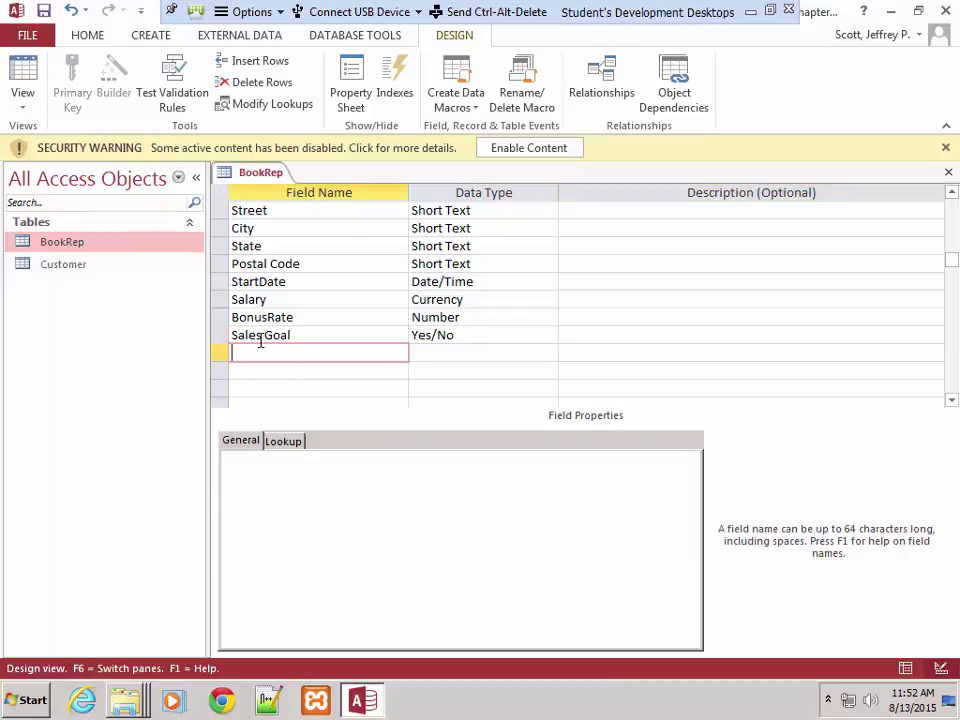
Add a Comment field below Sales Goal with the Long Text data type
{"action": "type", "text": "Comment"}
{"action": "key", "text": "Tab"}
{"action": "type", "text": "l"}
{"action": "key", "text": "Tab"}
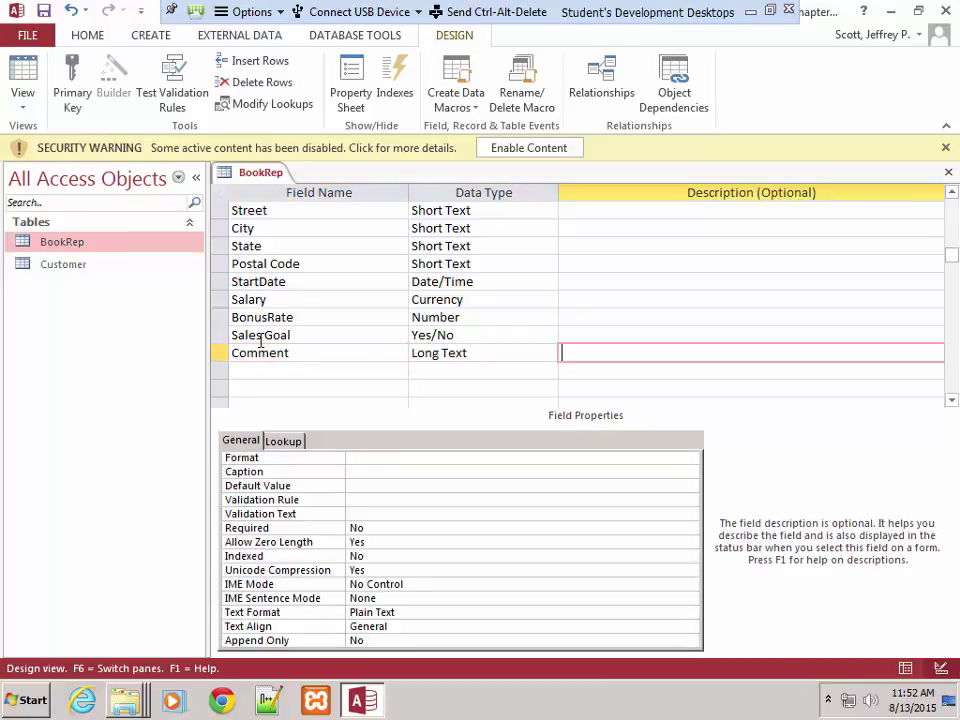
{"action": "key", "text": "Tab"}
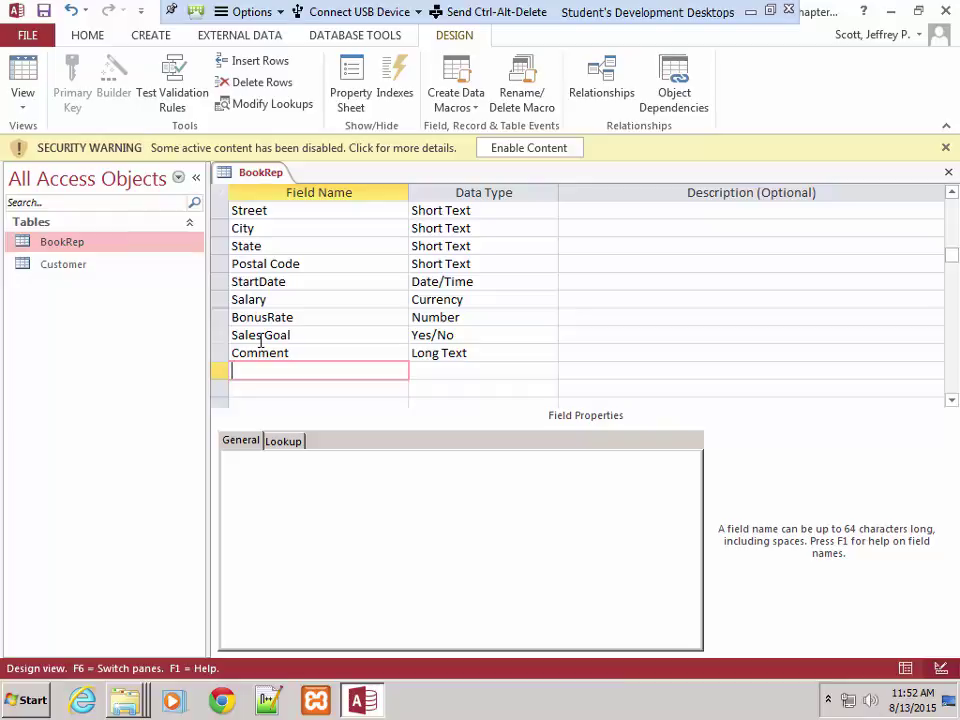
Add a Picture field below Comment with the OLE Object data type
{"action": "type", "text": "Picture"}
{"action": "key", "text": "Tab"}
{"action": "type", "text": "o"}
{"action": "key", "text": "Tab"}
{"action": "key", "text": "Tab"}
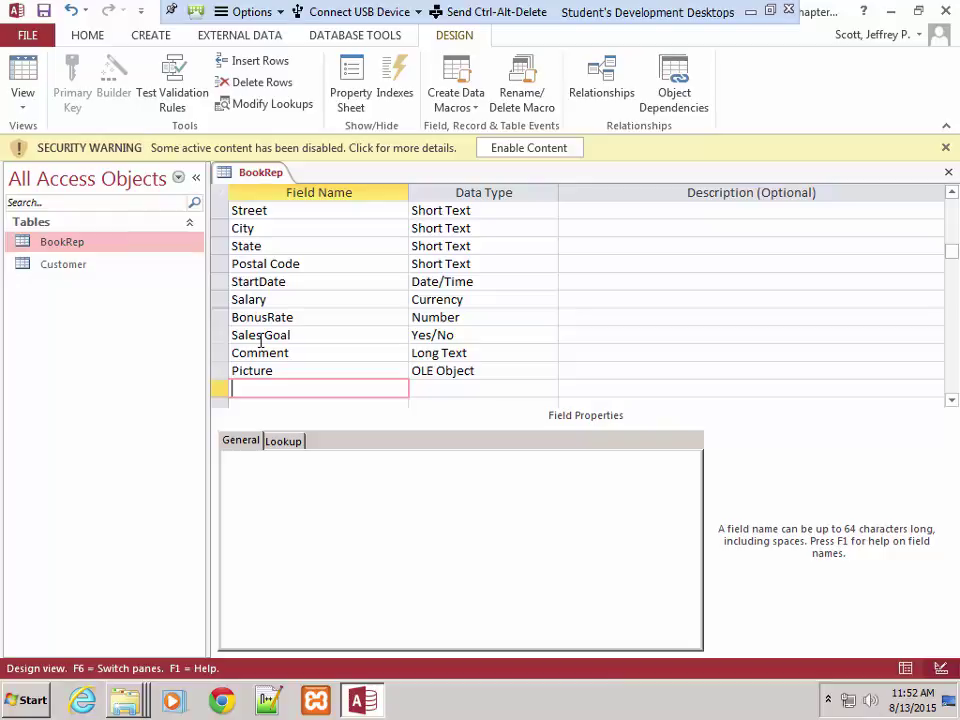
Add a Customer Notes field below Picture with the Attachment data type
{"action": "type", "text": "Customer Notes"}
{"action": "key", "text": "Tab"}
{"action": "type", "text": "a"}
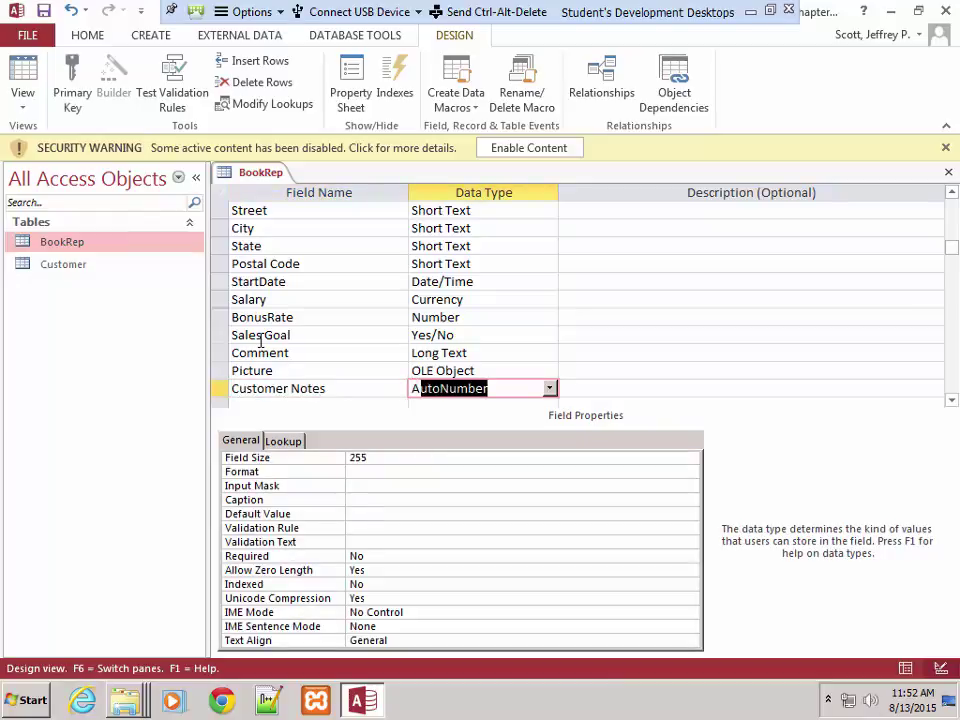
{"action": "type", "text": "ttachment"}
{"action": "left_click", "coordinate": [591, 285]}
{"action": "scroll", "coordinate": [585, 285], "scroll_direction": "up", "scroll_amount": 2}
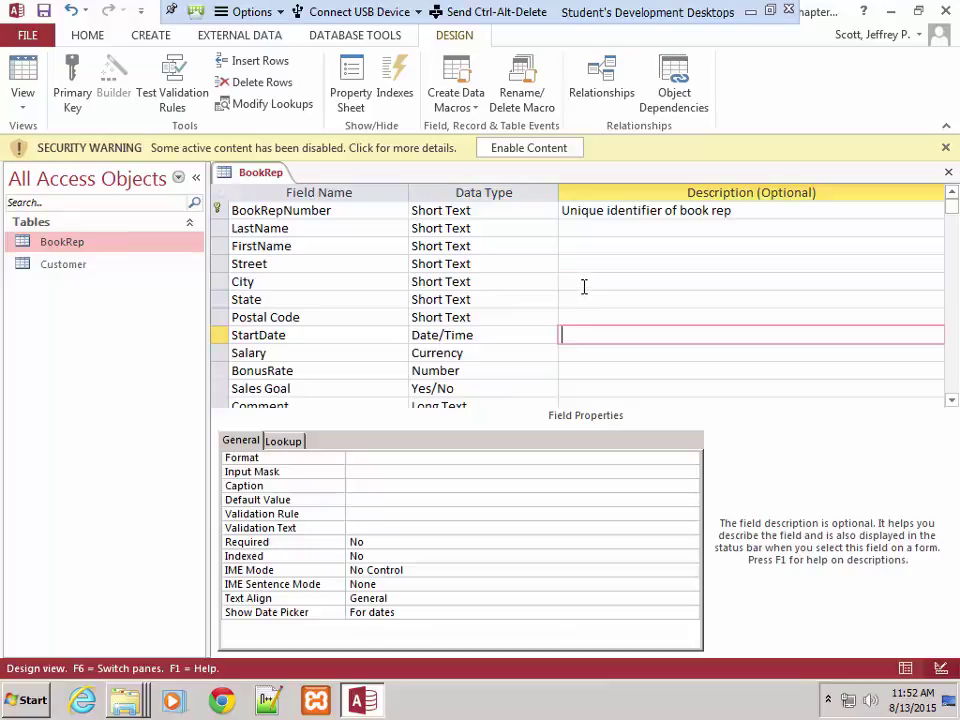
Describe the LastName field as "Book Rep's Last Name" and the FirstName field as "Book Rep's First Name"
{"action": "left_click", "coordinate": [593, 228]}
{"action": "type", "text": "Bo"}
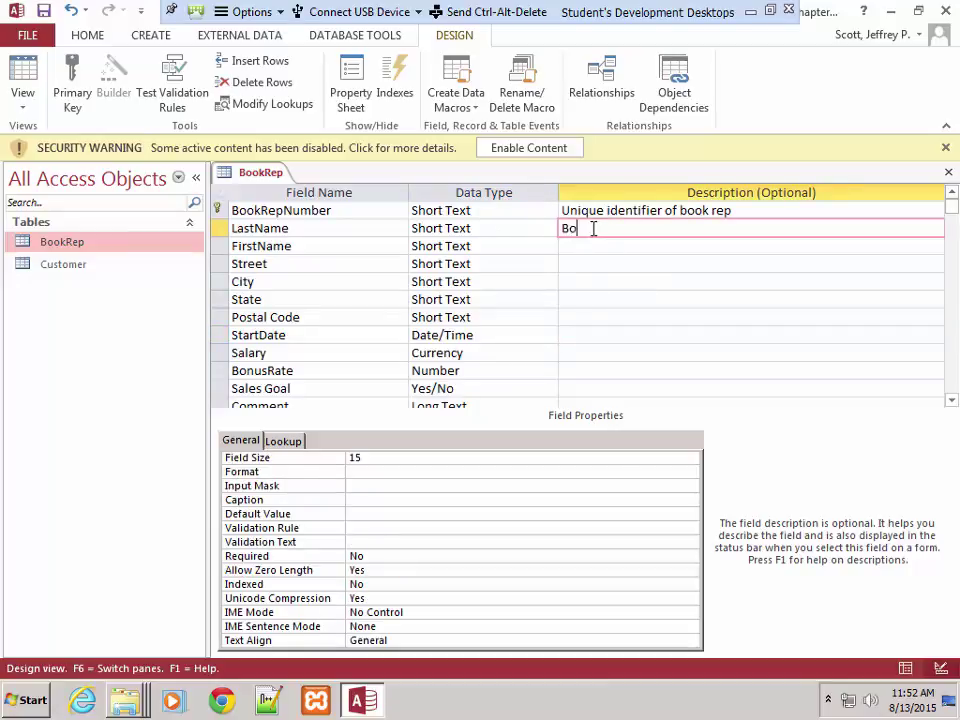
{"action": "type", "text": "ok Rep's Last Name"}
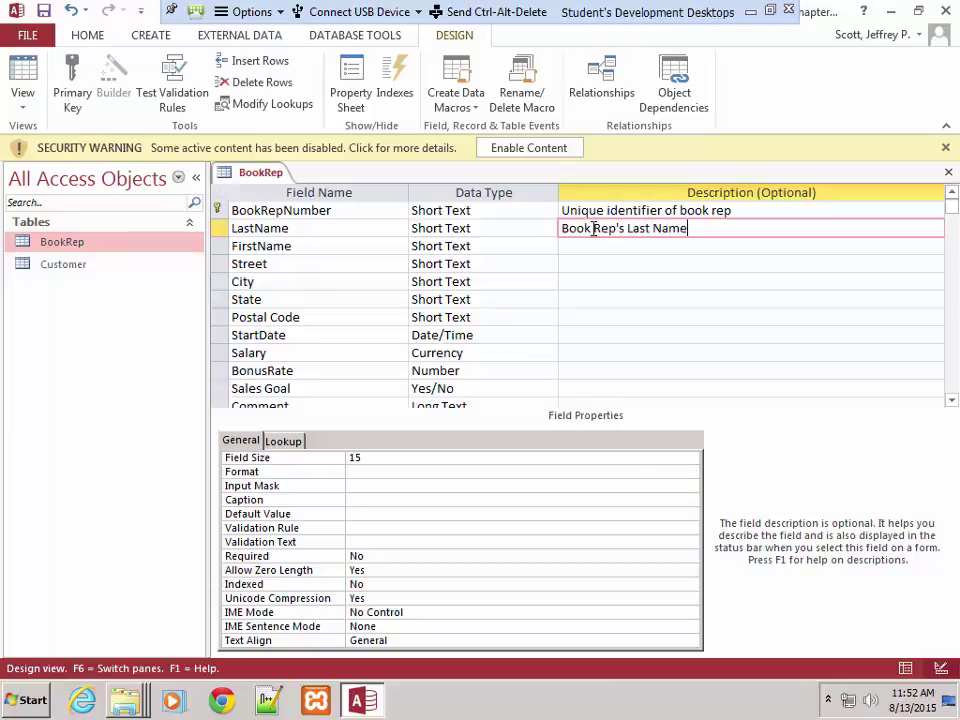
{"action": "key", "text": "F2"}
{"action": "key", "text": "ctrl+c"}
{"action": "left_click", "coordinate": [568, 246]}
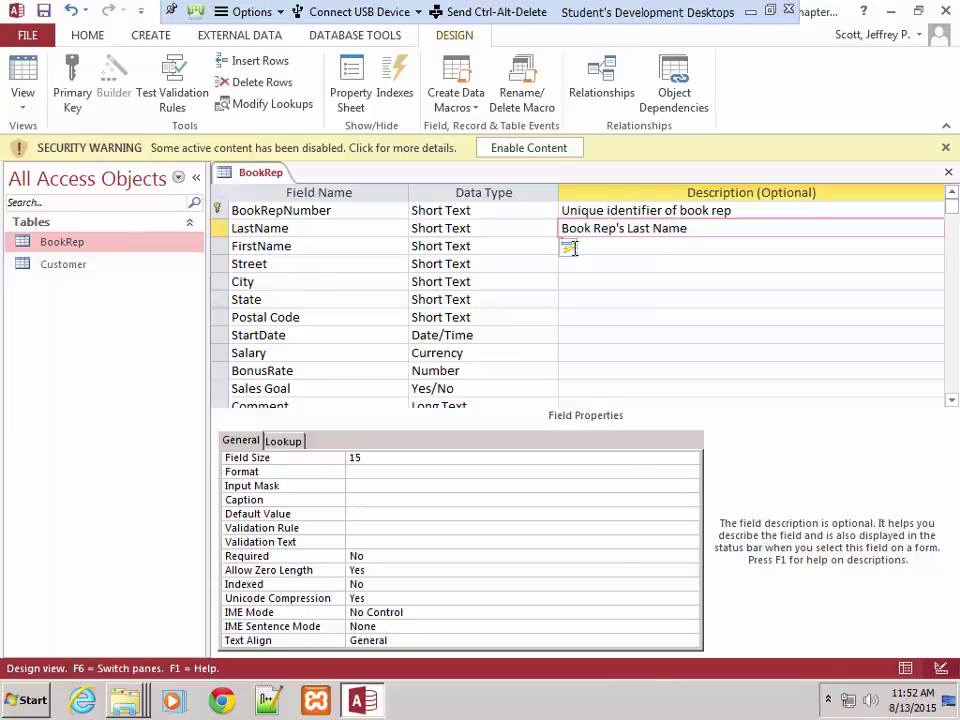
{"action": "key", "text": "ctrl+v"}
{"action": "double_click", "coordinate": [630, 247]}
{"action": "type", "text": "First"}
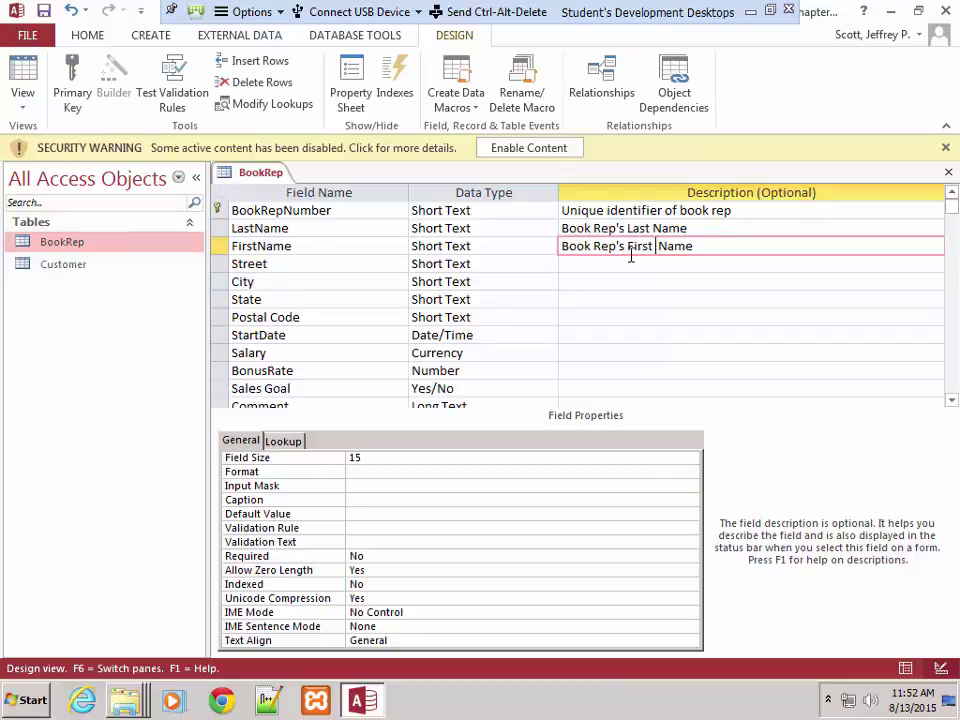
Enter "Book Rep's Street Address" as the description of the Street field
{"action": "left_click", "coordinate": [623, 266]}
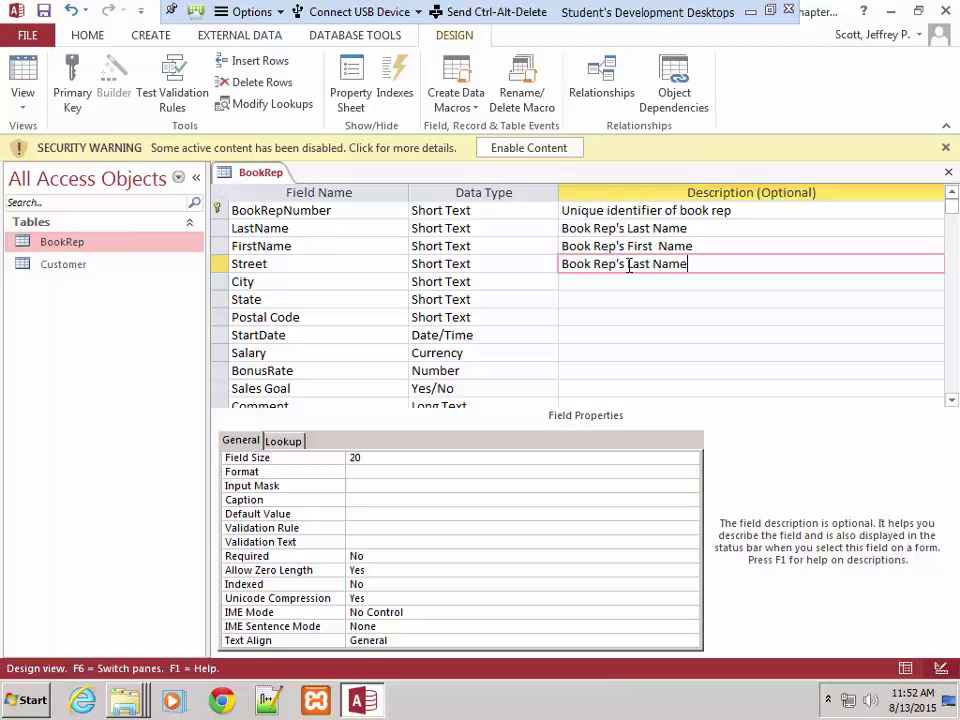
{"action": "left_click_drag", "start_coordinate": [625, 266], "coordinate": [758, 270]}
{"action": "type", "text": "Street Address"}
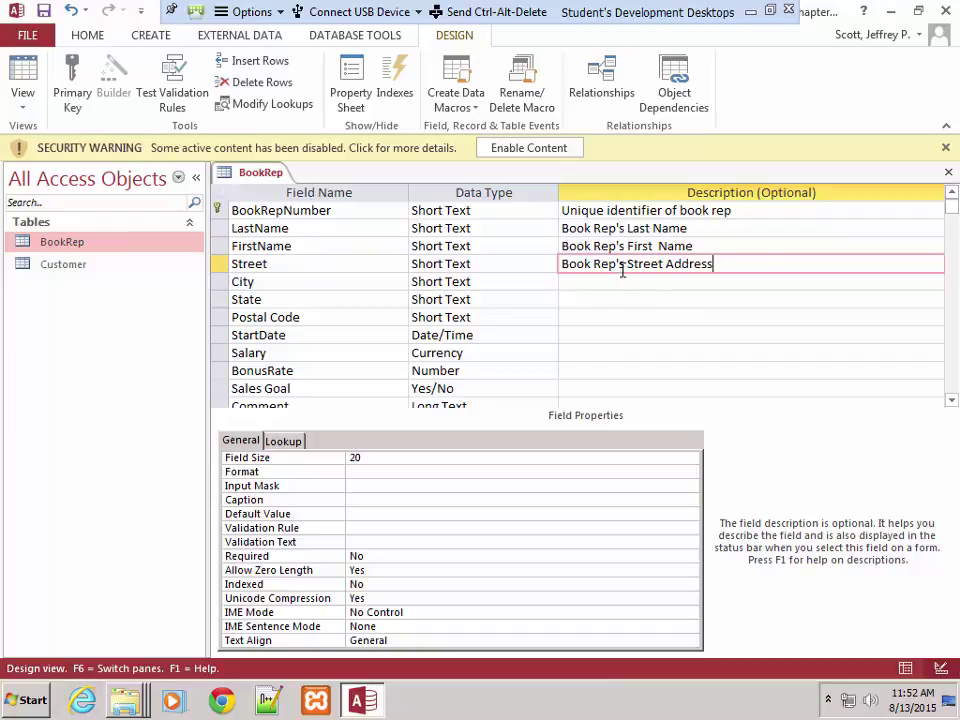
Reuse the "Book Rep's" prefix to describe City as "Book Rep's City" and State as "Book Rep's State"
{"action": "left_click_drag", "start_coordinate": [624, 267], "coordinate": [533, 270]}
{"action": "key", "text": "ctrl+c"}
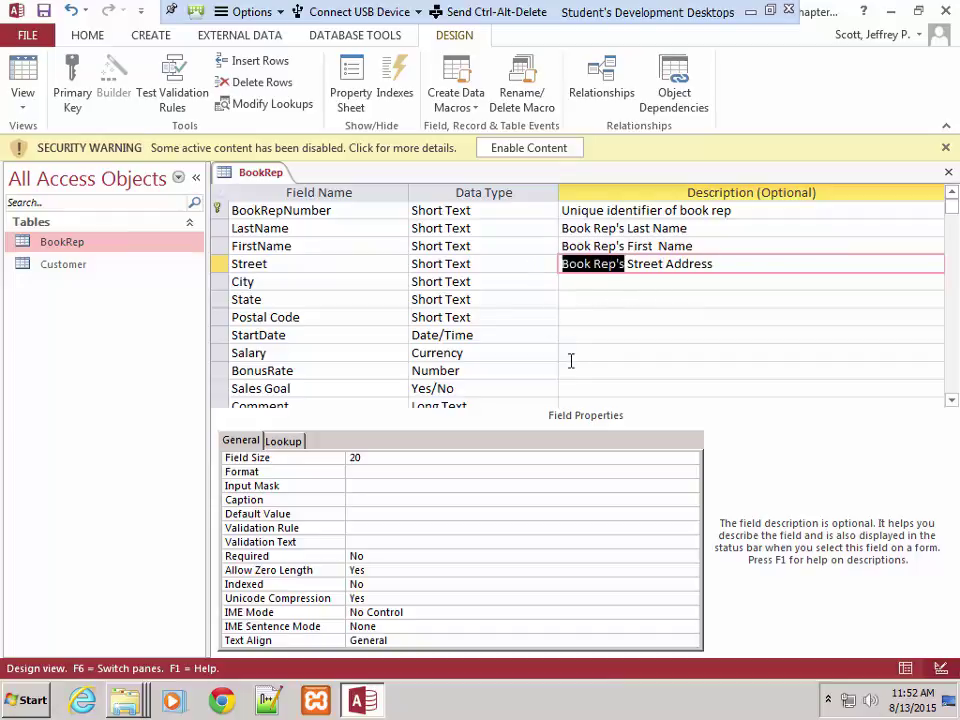
{"action": "left_click", "coordinate": [579, 281]}
{"action": "key", "text": "ctrl+v"}
{"action": "type", "text": "City"}
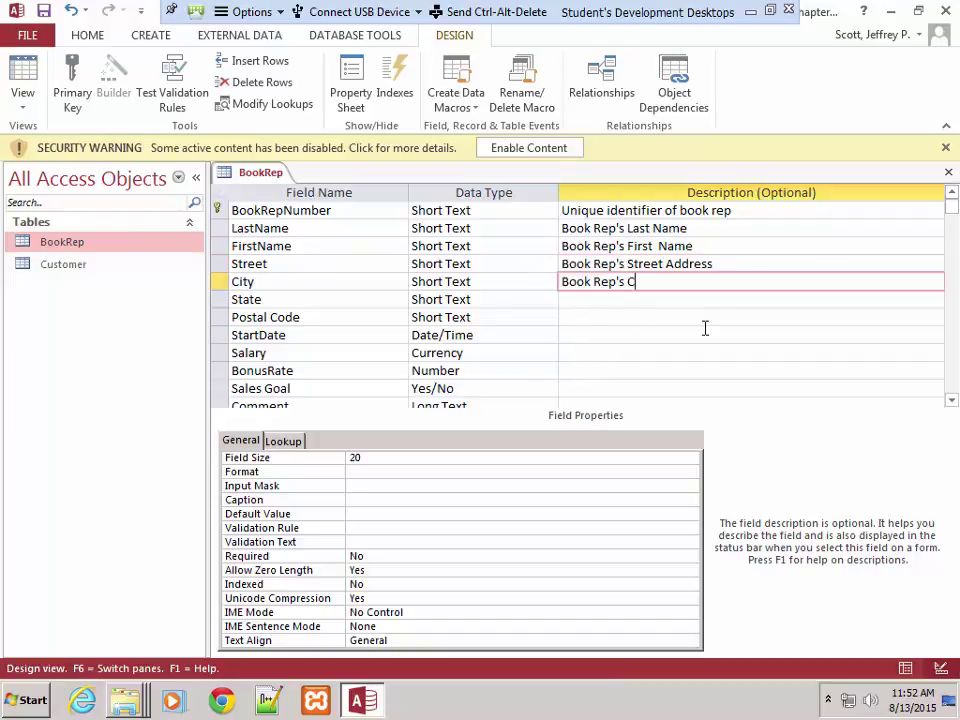
{"action": "left_click", "coordinate": [675, 306]}
{"action": "key", "text": "ctrl+v"}
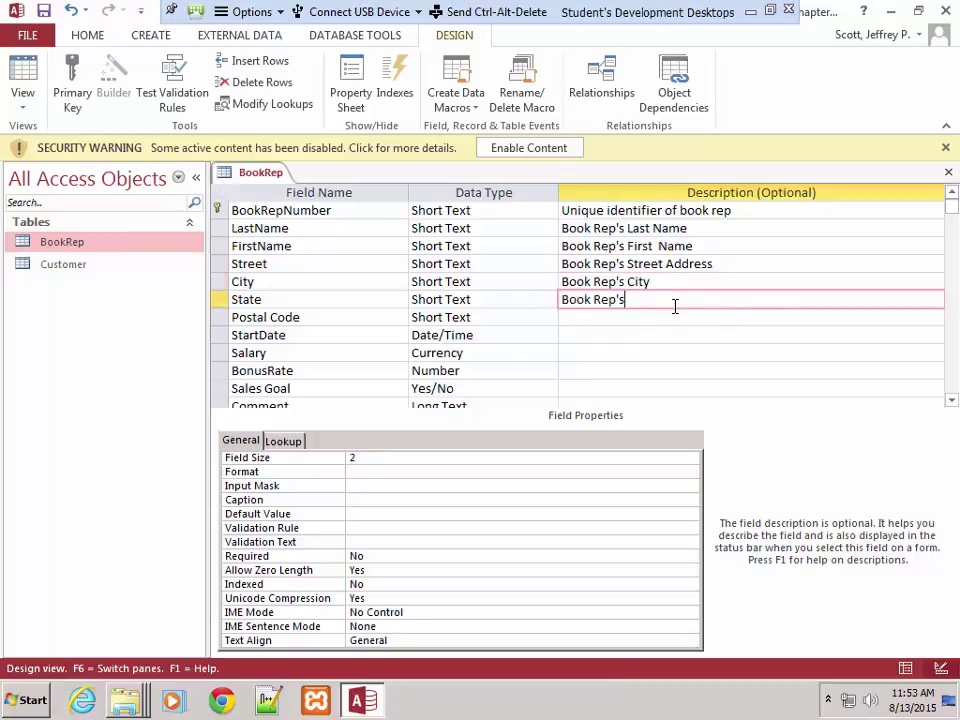
{"action": "type", "text": "State"}
Describe the Postal Code field as "Book Rep's Zip Code" and the StartDate field as "Book Rep's Start Date"
{"action": "left_click", "coordinate": [660, 315]}
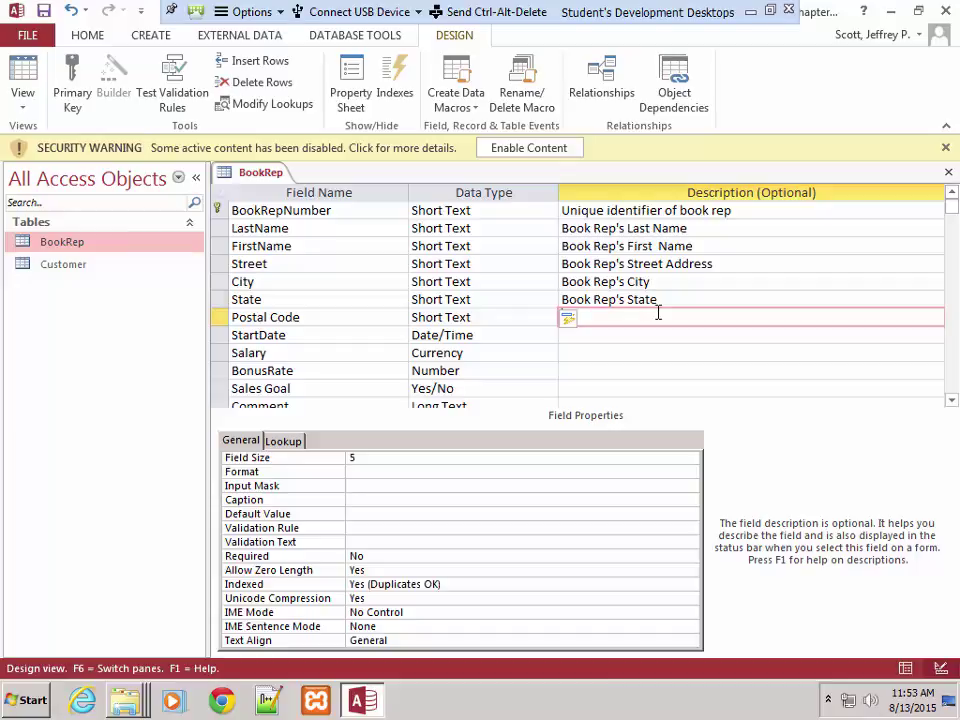
{"action": "key", "text": "ctrl+v"}
{"action": "type", "text": "Z"}
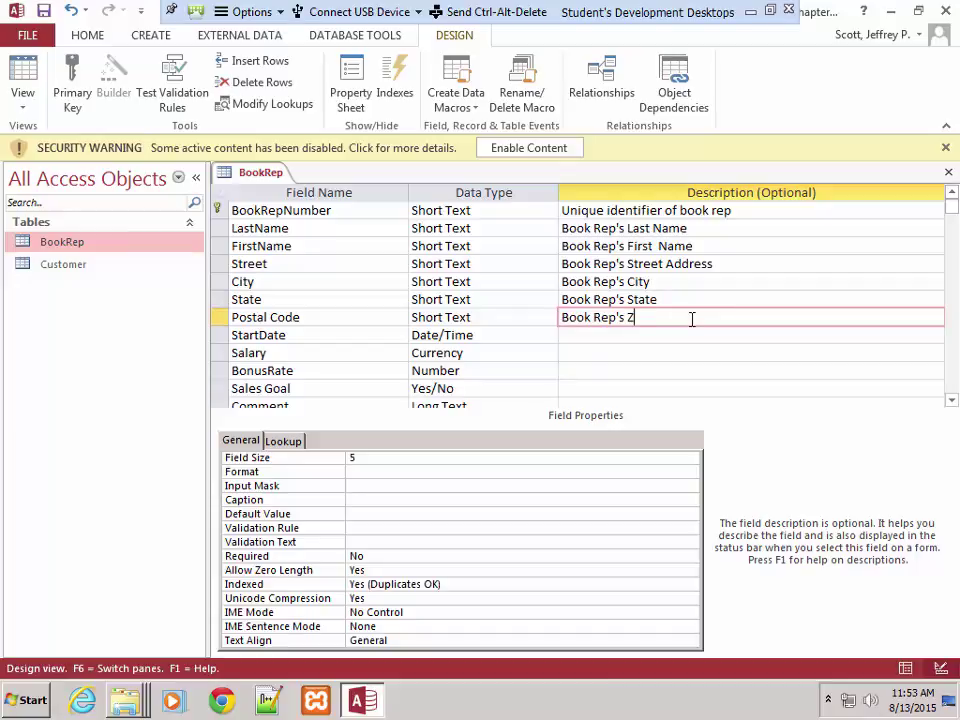
{"action": "type", "text": "ip Code"}
{"action": "left_click", "coordinate": [565, 331]}
{"action": "key", "text": "ctrl+v"}
{"action": "type", "text": "D"}
{"action": "key", "text": "BackSpace"}
{"action": "type", "text": "Start "}
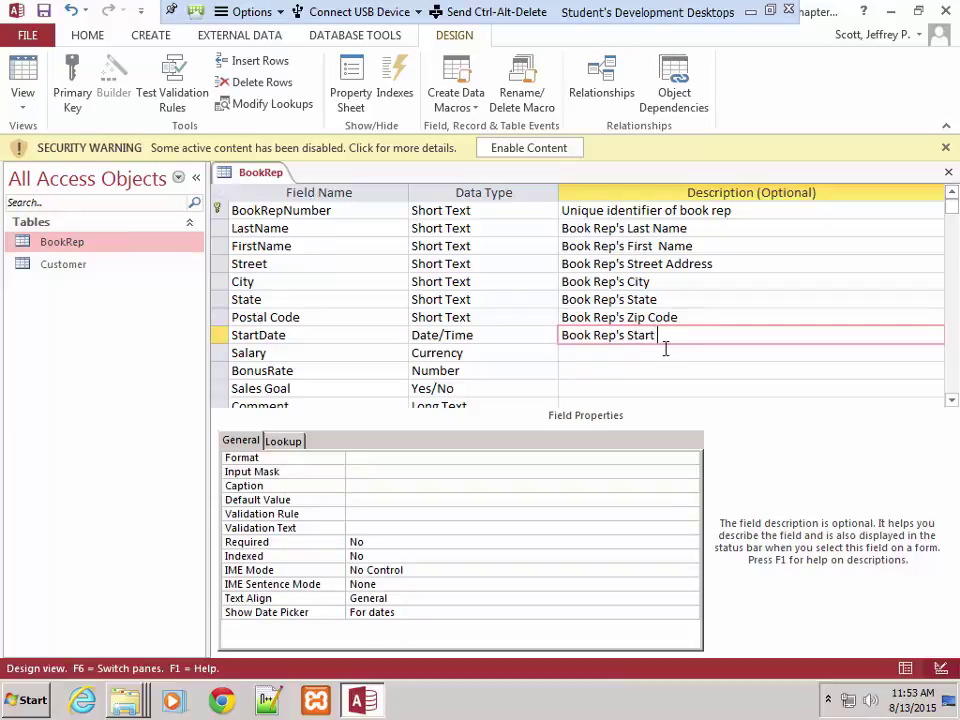
{"action": "type", "text": "Date"}
Enter "Book Rep's Salary" as the description of the Salary field
{"action": "scroll", "coordinate": [628, 372], "scroll_direction": "down", "scroll_amount": 1}
{"action": "left_click", "coordinate": [588, 300]}
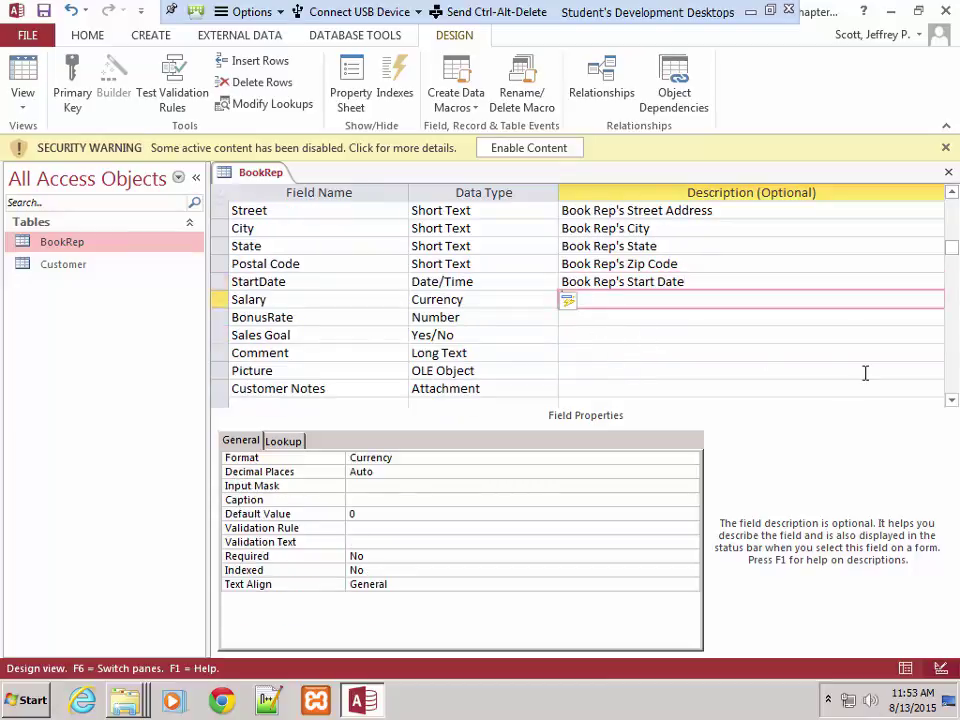
{"action": "type", "text": "Book Rep's"}
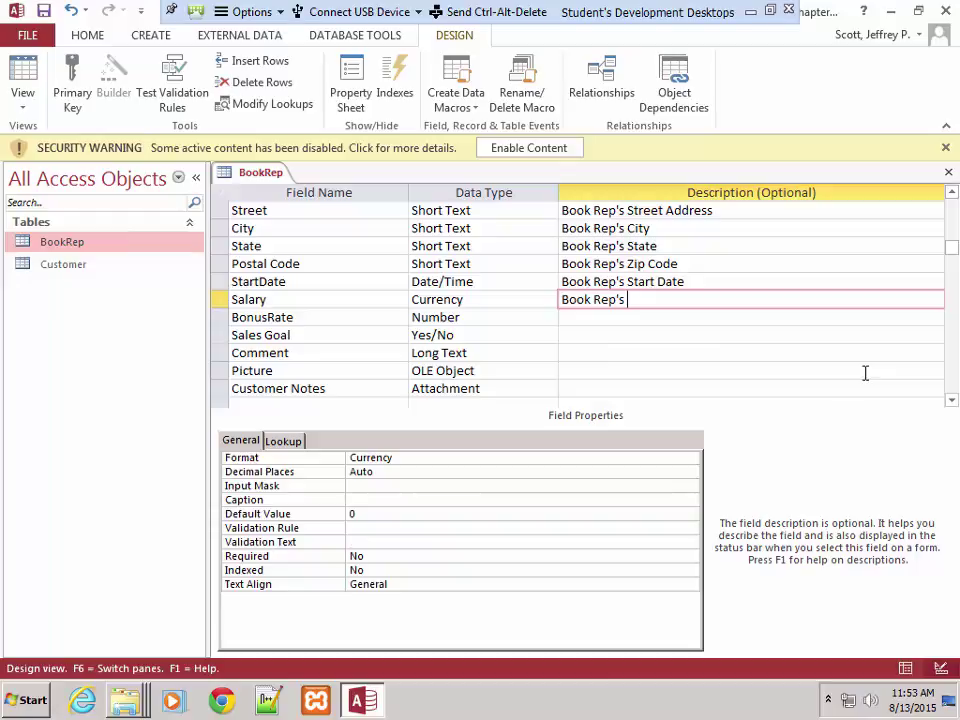
{"action": "type", "text": " Salary"}
Enter "Book Rep's Bonus Rate (Percentage)" as the description of the BonusRate field
{"action": "key", "text": "Down"}
{"action": "type", "text": "Book Rep's"}
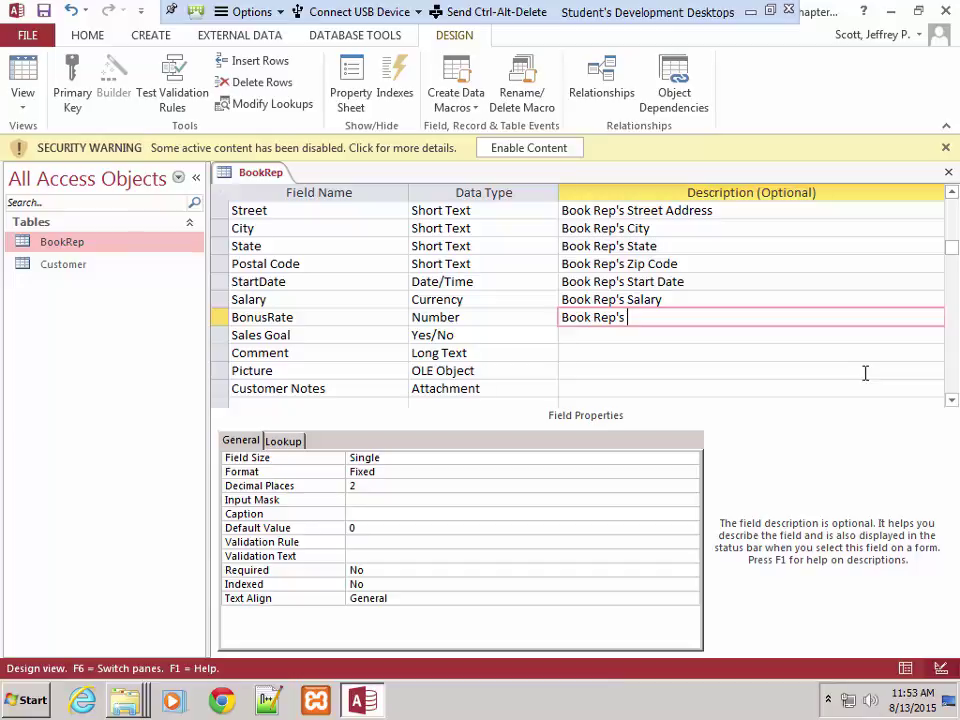
{"action": "type", "text": " Bonus Rate (Percenta"}
{"action": "key", "text": "BackSpace"}
{"action": "type", "text": "t"}
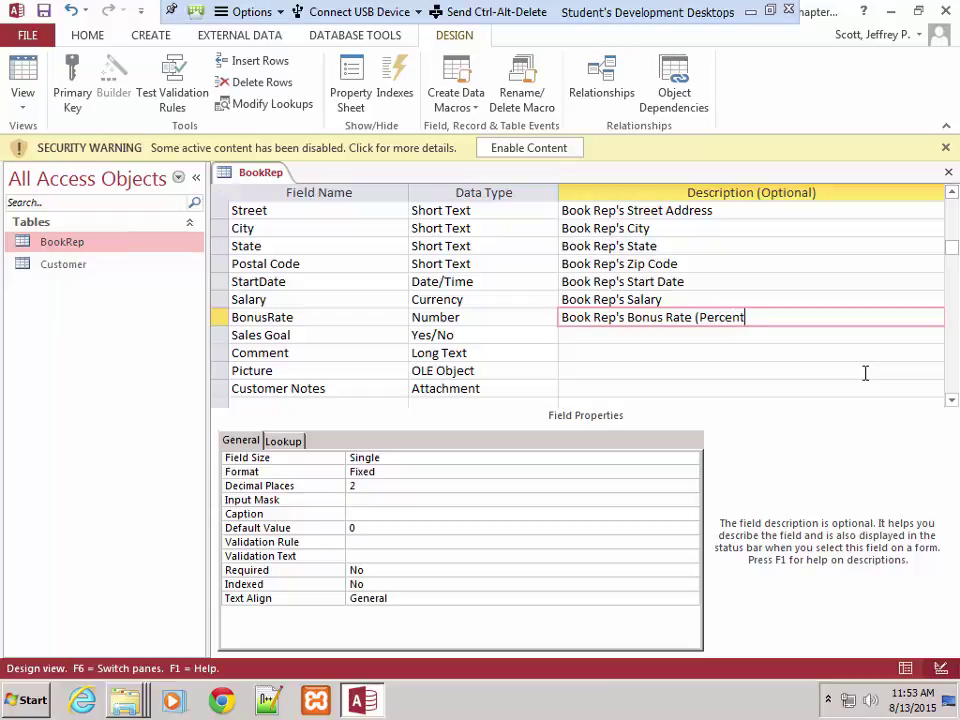
{"action": "type", "text": "age)"}
Enter "Did Book Rep Meet His/Her Sales Goal Or Not" as the description of the Sales Goal field
{"action": "key", "text": "Down"}
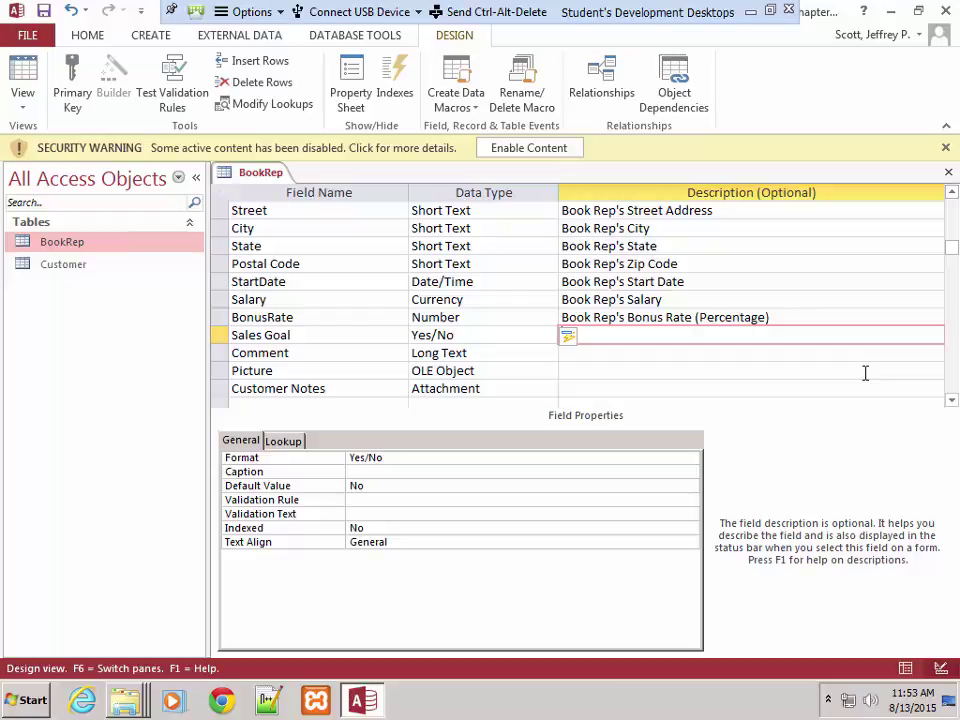
{"action": "type", "text": "Did Book Rep's"}
{"action": "key", "text": "BackSpace"}
{"action": "key", "text": "BackSpace"}
{"action": "type", "text": "me"}
{"action": "key", "text": "BackSpace"}
{"action": "key", "text": "BackSpace"}
{"action": "type", "text": "Meet H"}
{"action": "key", "text": "BackSpace"}
{"action": "type", "text": "His/Her Sales Goal o"}
{"action": "key", "text": "BackSpace"}
{"action": "type", "text": "Or Not"}
Enter "Book Rep Comments" as the description of the Comment field
{"action": "key", "text": "Down"}
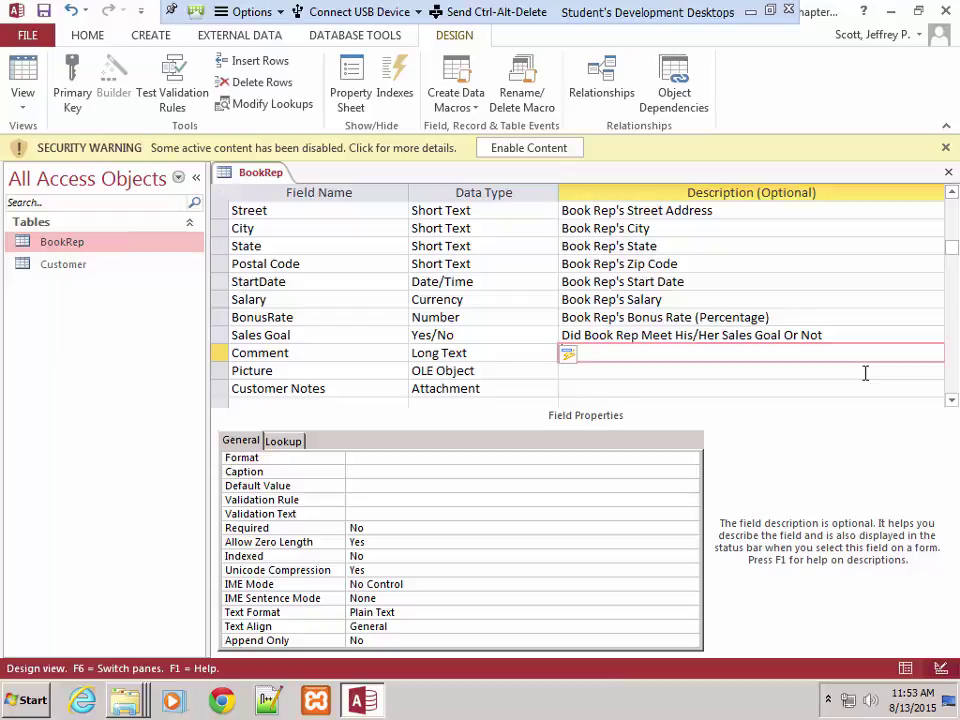
{"action": "type", "text": "Book Rep's"}
{"action": "key", "text": "BackSpace"}
{"action": "key", "text": "BackSpace"}
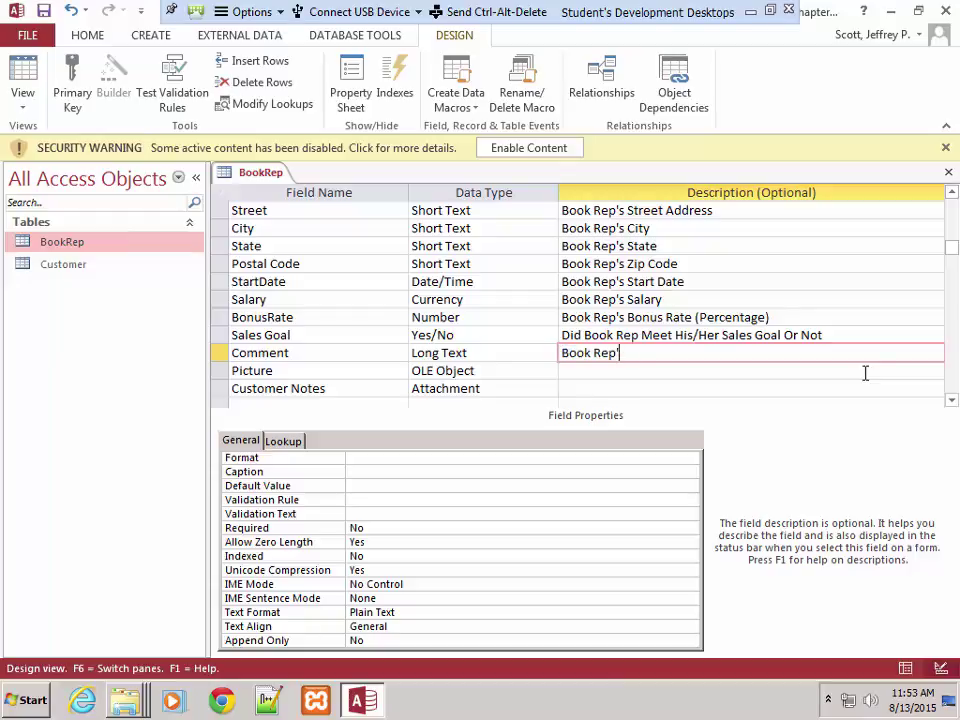
{"action": "type", "text": "Comments"}
Describe Picture as "Book Rep's Picture" and Customer Notes as "Book Rep's Customer Notes (Typically Word or Excel File)"
{"action": "left_click", "coordinate": [865, 373]}
{"action": "type", "text": "Book Rep's"}
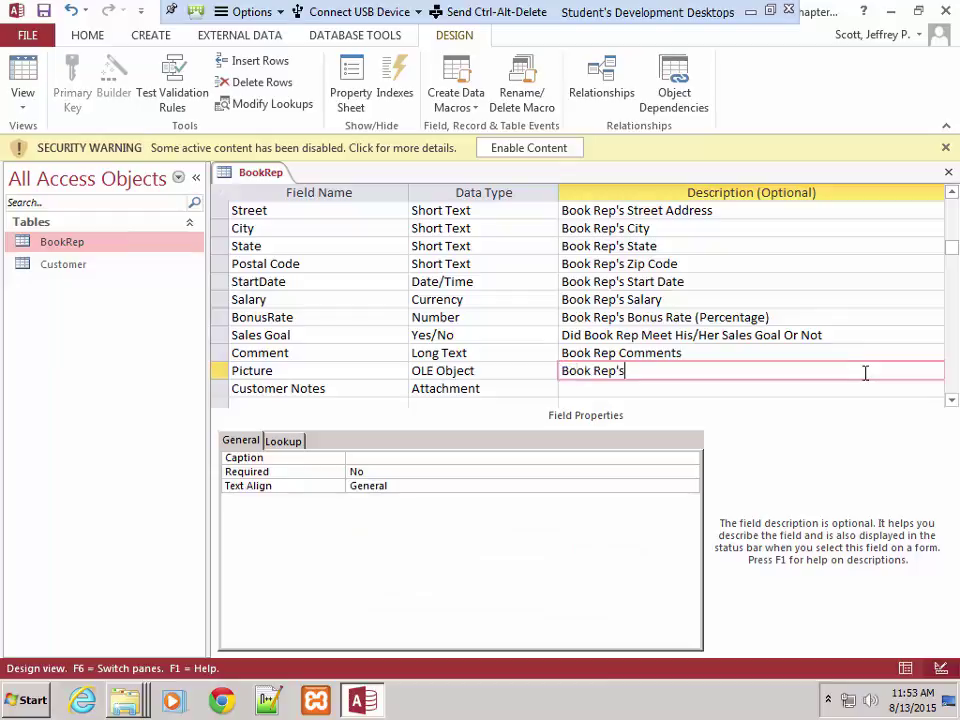
{"action": "type", "text": " Picture"}
{"action": "key", "text": "Down"}
{"action": "type", "text": "Book Rep's Custome"}
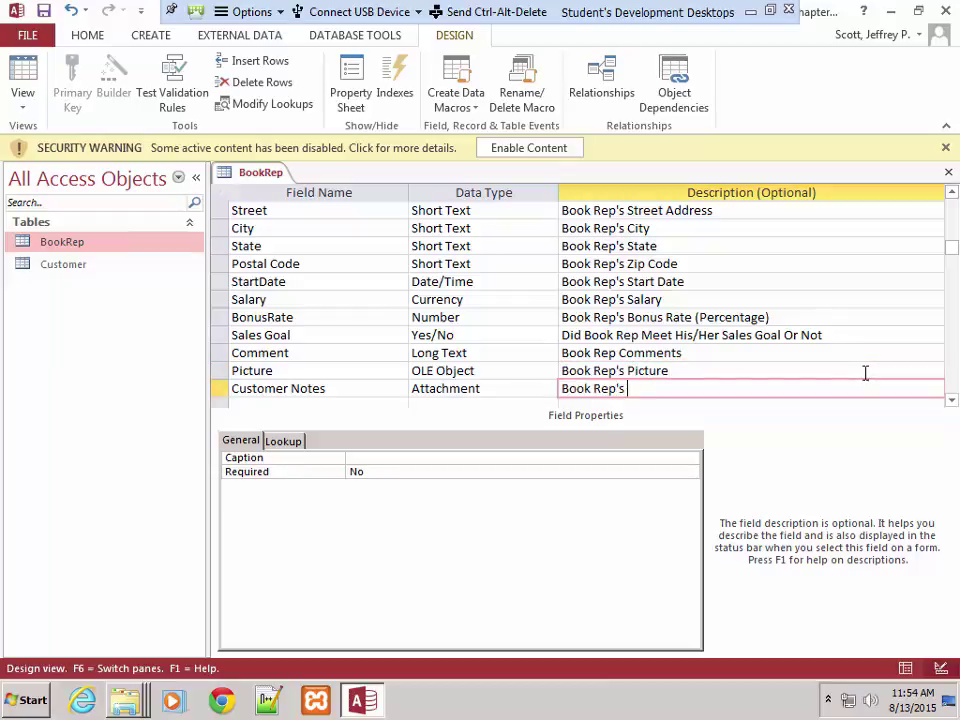
{"action": "type", "text": "r Notes (Typic"}
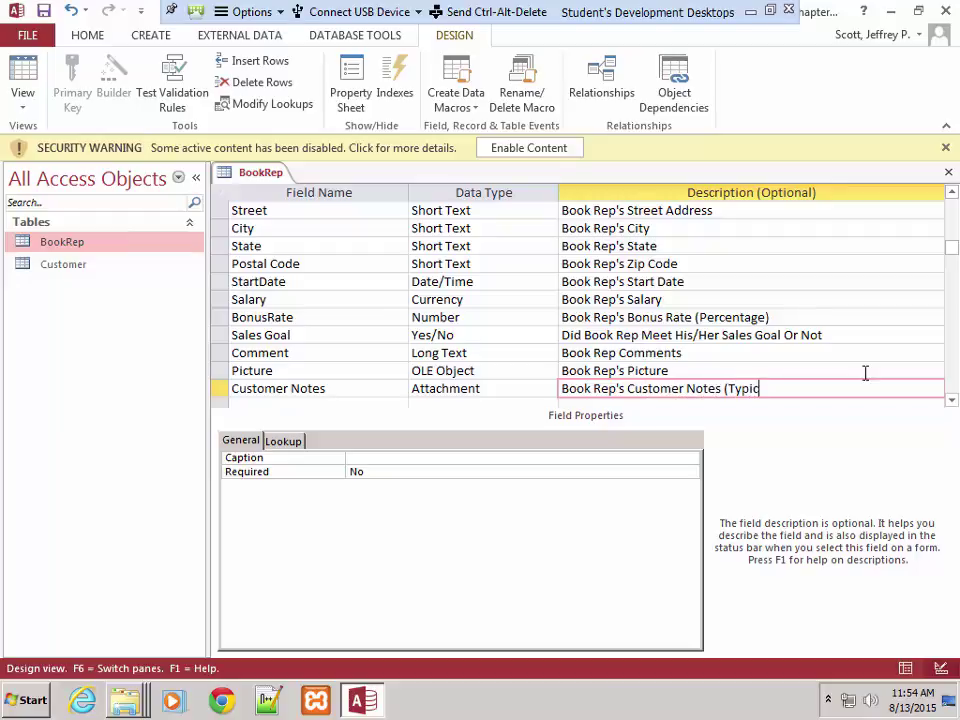
{"action": "type", "text": "ally Word or Excel File)"}
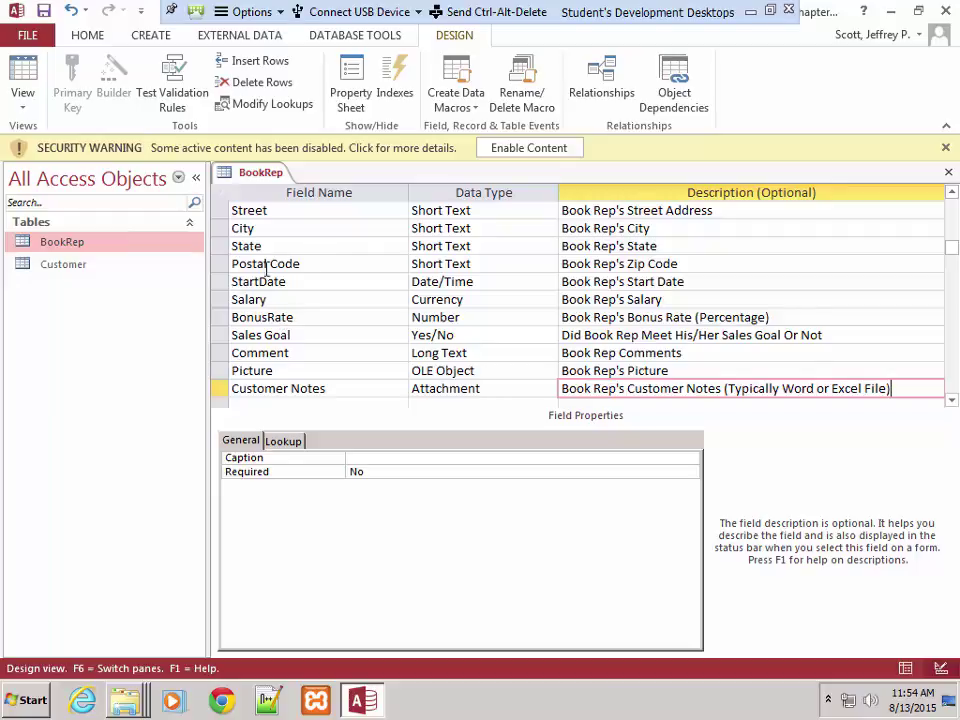
Insert a Phone Number field above StartDate with the Short Text data type and the description "Book Rep's Phone Number"
{"action": "left_click", "coordinate": [216, 282]}
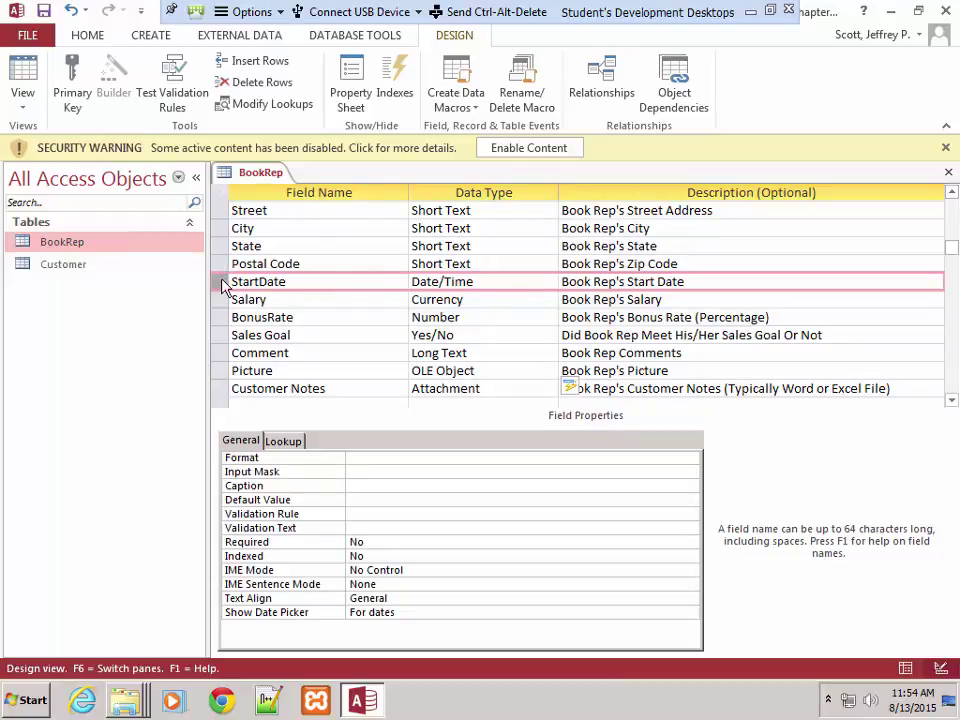
{"action": "key", "text": "Insert"}
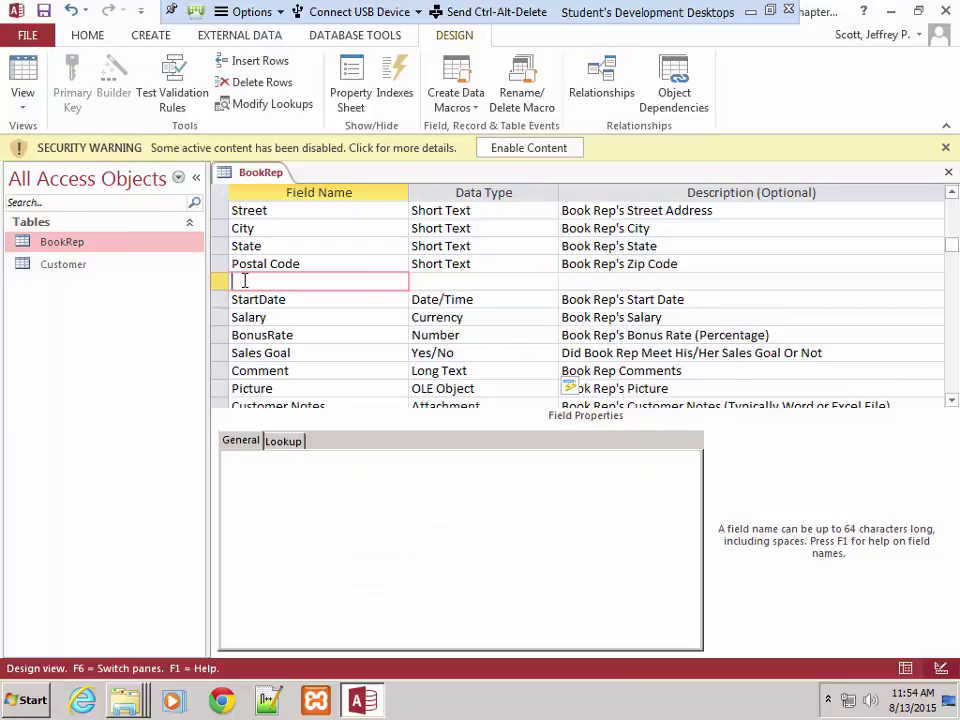
{"action": "type", "text": "Phone N"}
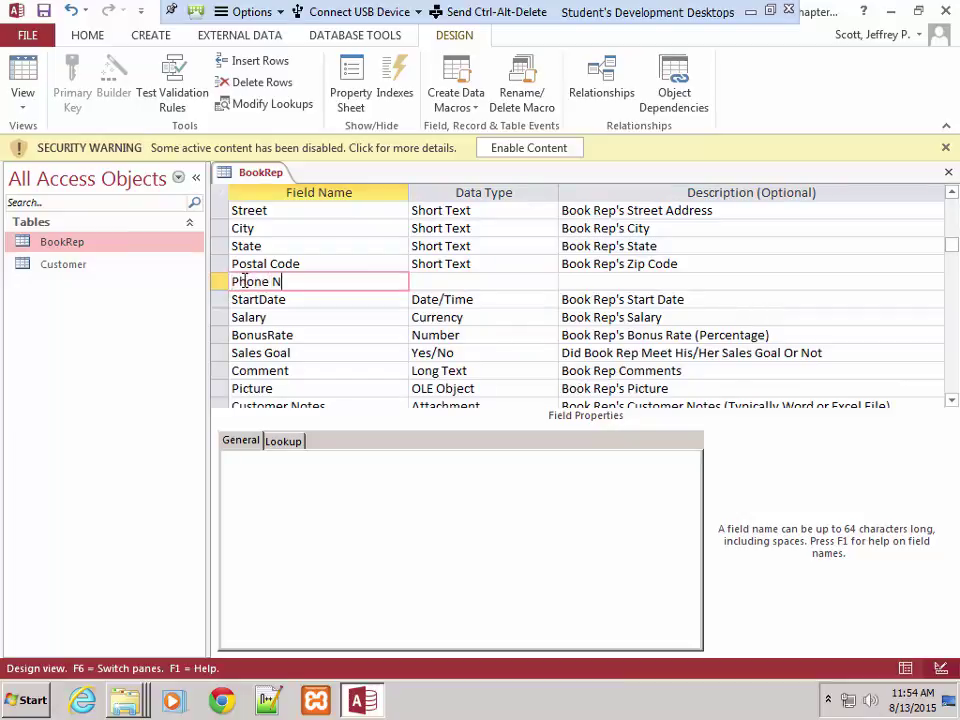
{"action": "type", "text": "umber"}
{"action": "key", "text": "Tab"}
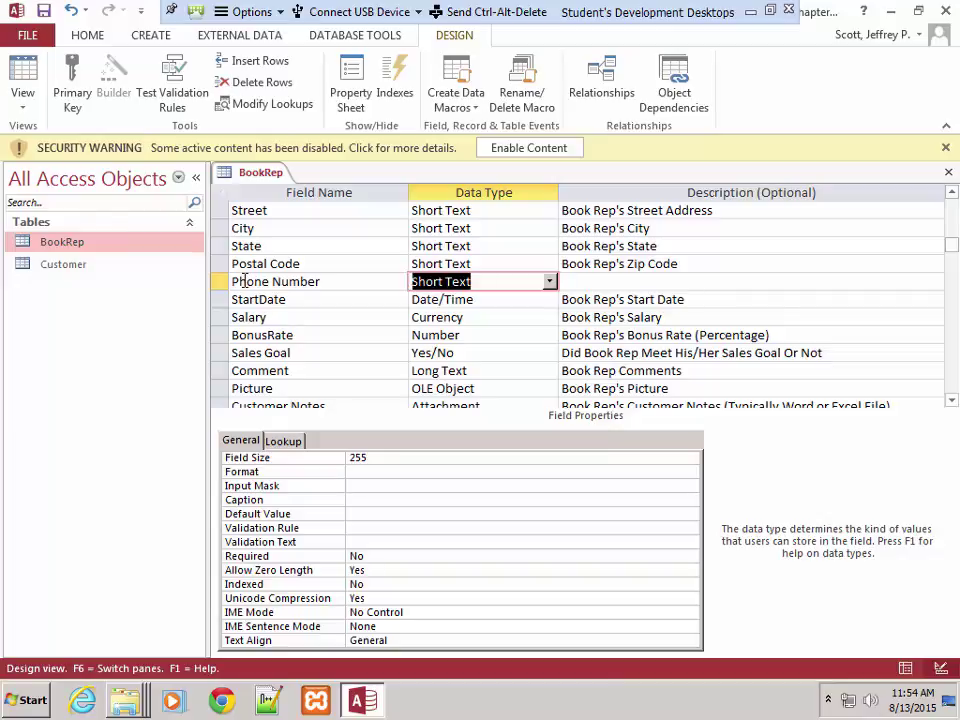
{"action": "key", "text": "Tab"}
{"action": "type", "text": "Book Rep's"}
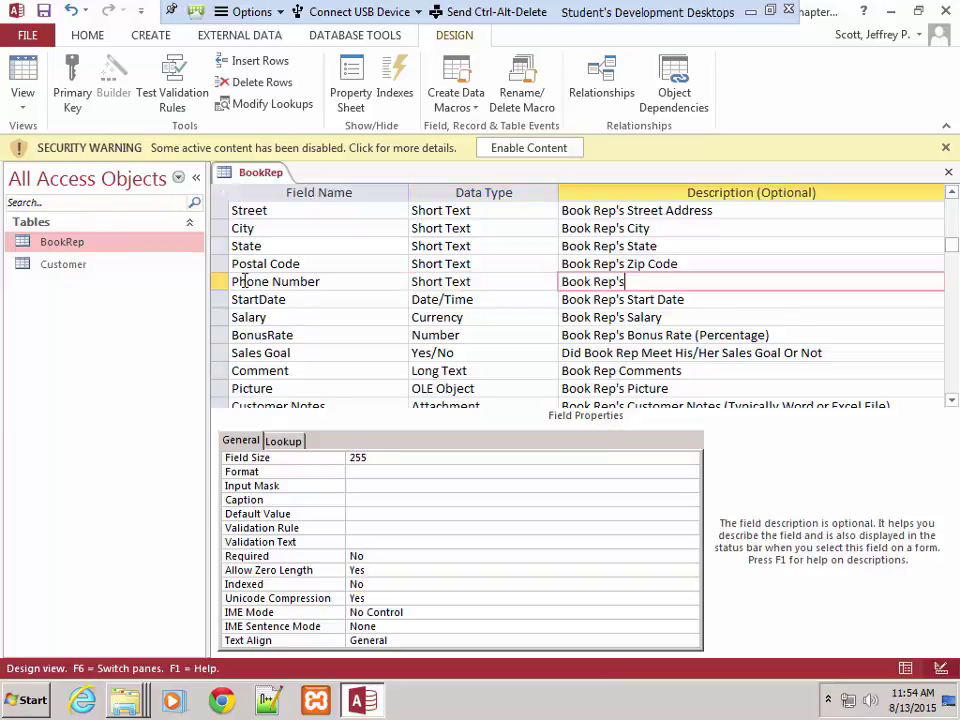
{"action": "type", "text": " Phone Number"}
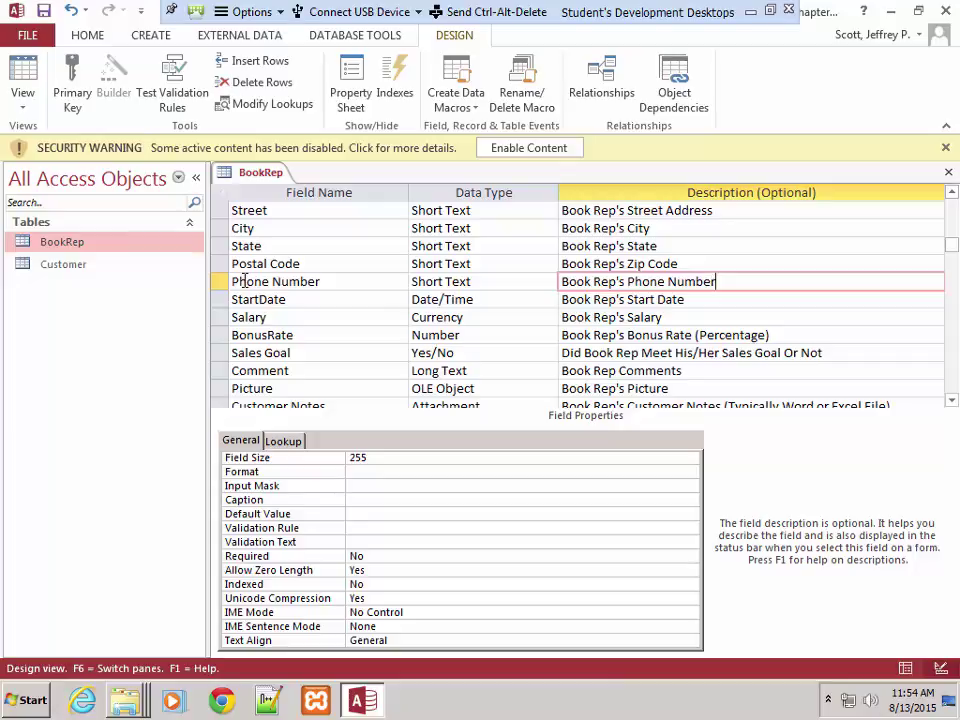
Save the table and give the Phone Number field the wizard's Phone Number input mask, with an underscore placeholder and stored without symbols
{"action": "left_click", "coordinate": [367, 486]}
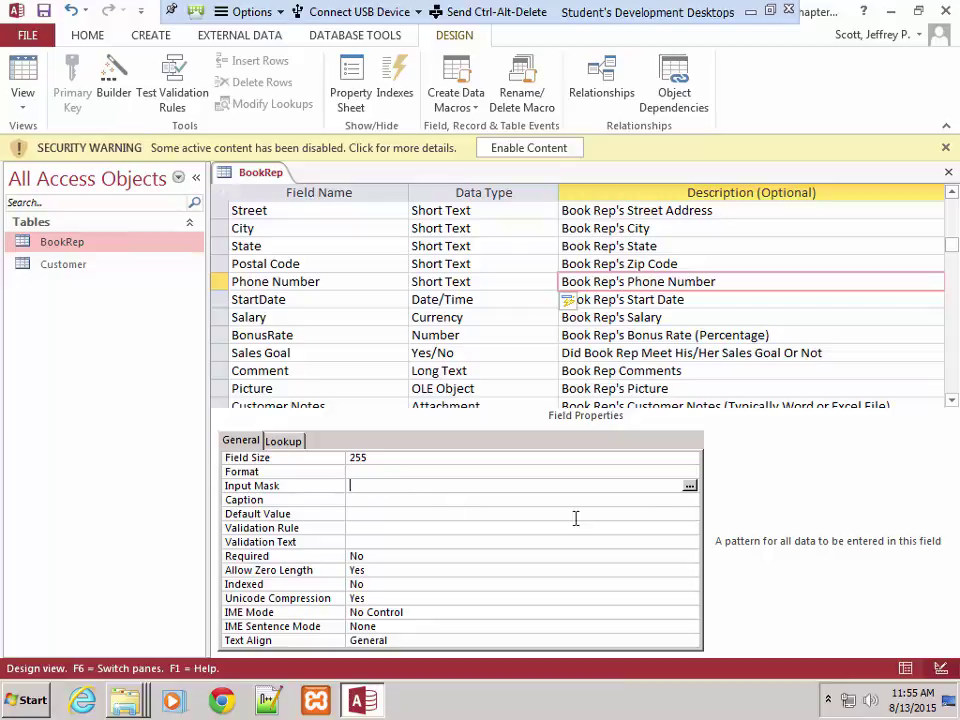
{"action": "left_click", "coordinate": [689, 486]}
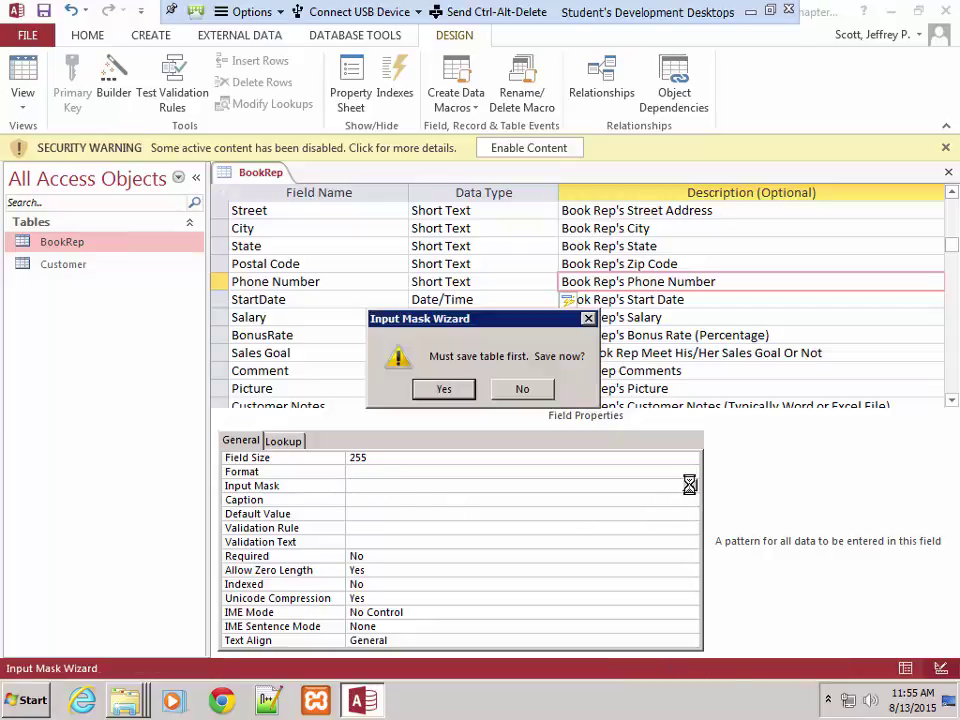
{"action": "left_click", "coordinate": [443, 389]}
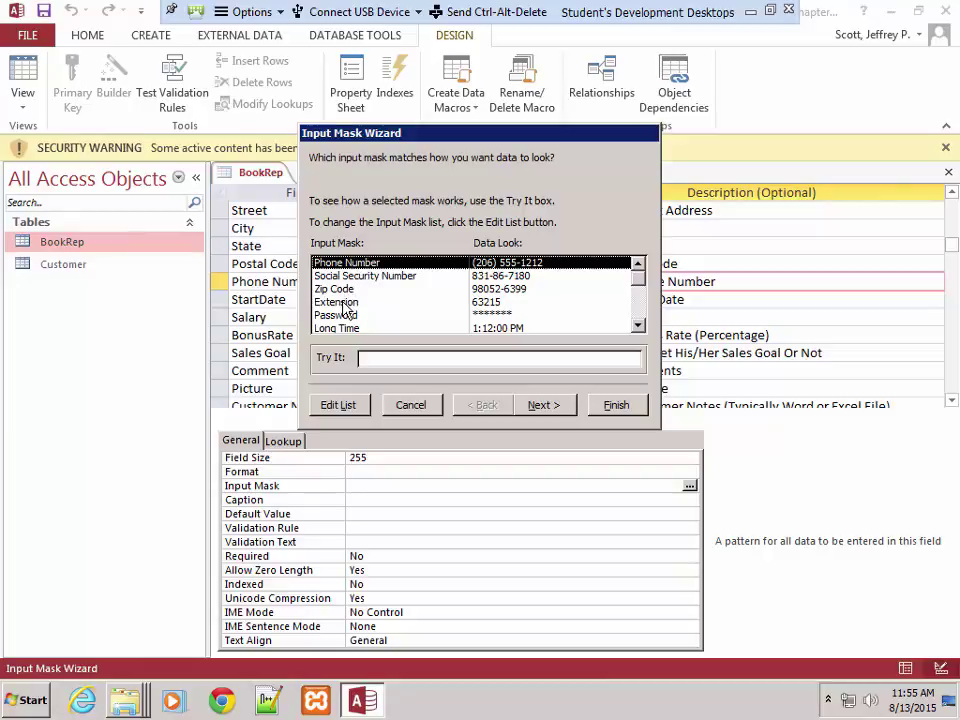
{"action": "scroll", "coordinate": [496, 316], "scroll_direction": "down", "scroll_amount": 2}
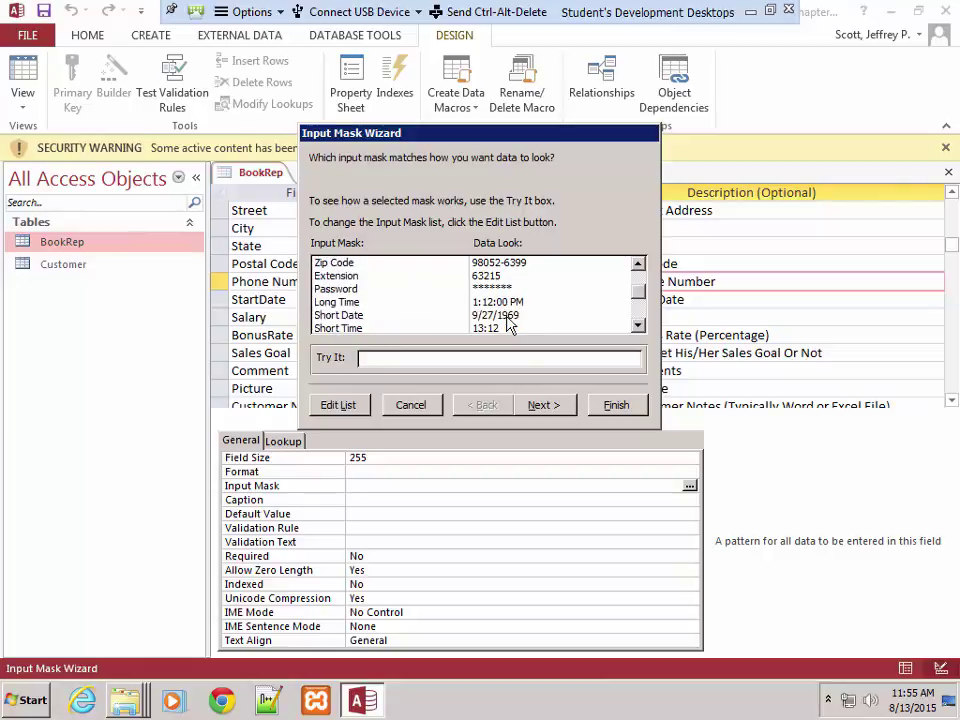
{"action": "scroll", "coordinate": [508, 327], "scroll_direction": "up", "scroll_amount": 2}
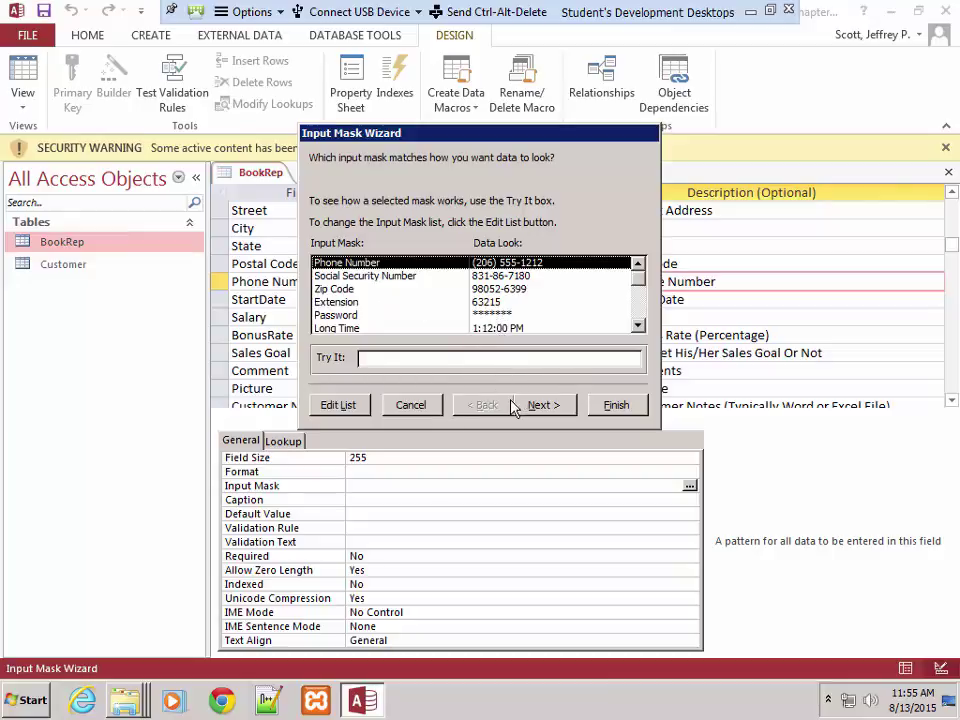
{"action": "left_click", "coordinate": [538, 410]}
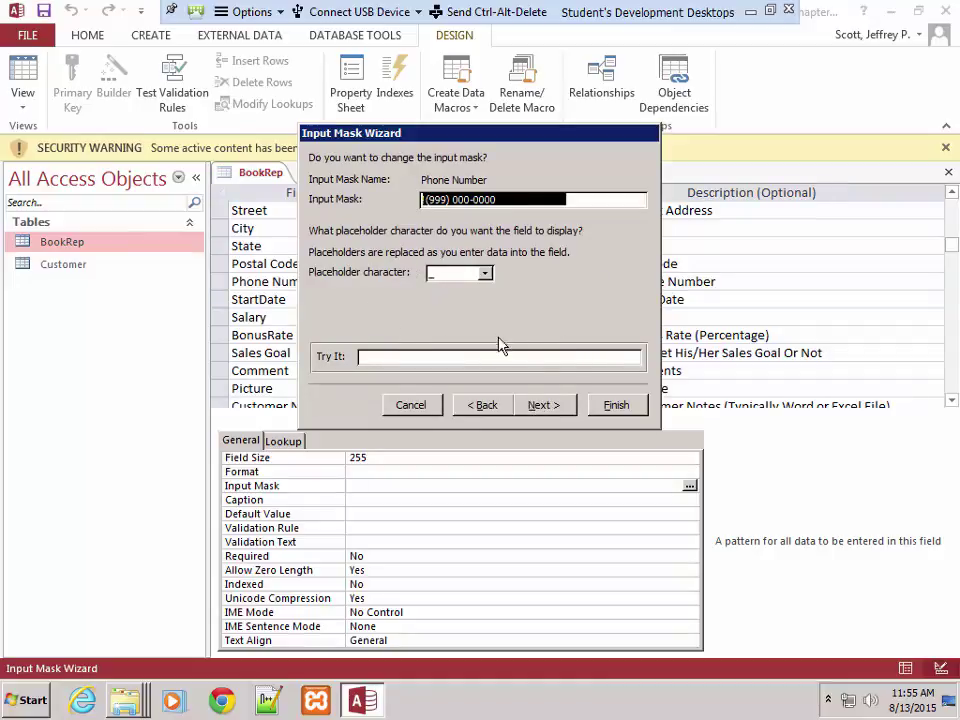
{"action": "left_click", "coordinate": [538, 407]}
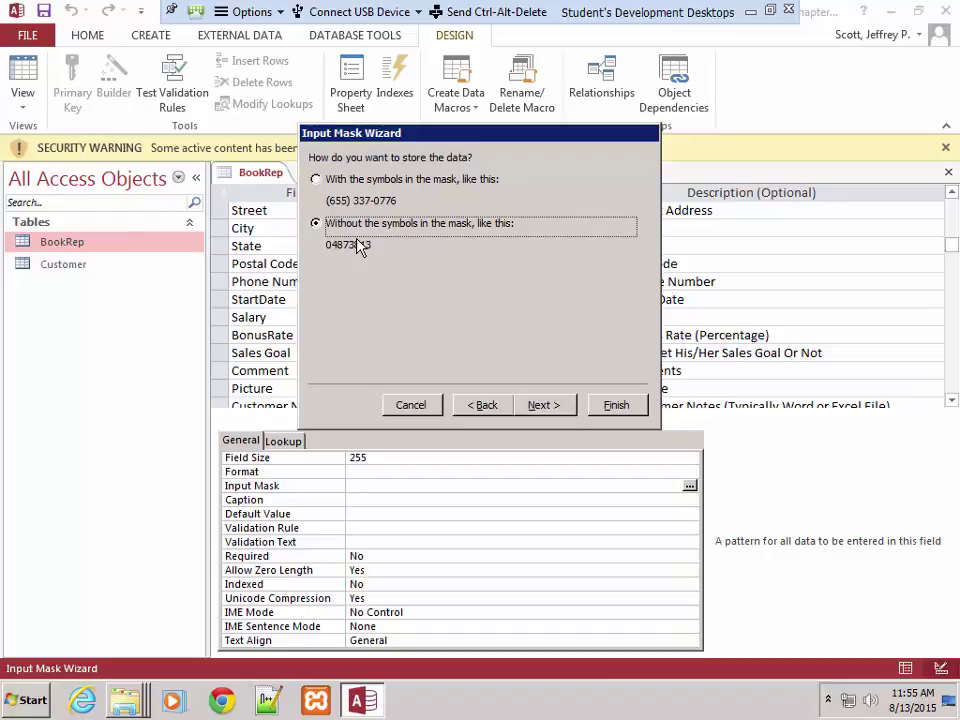
{"action": "left_click", "coordinate": [543, 405]}
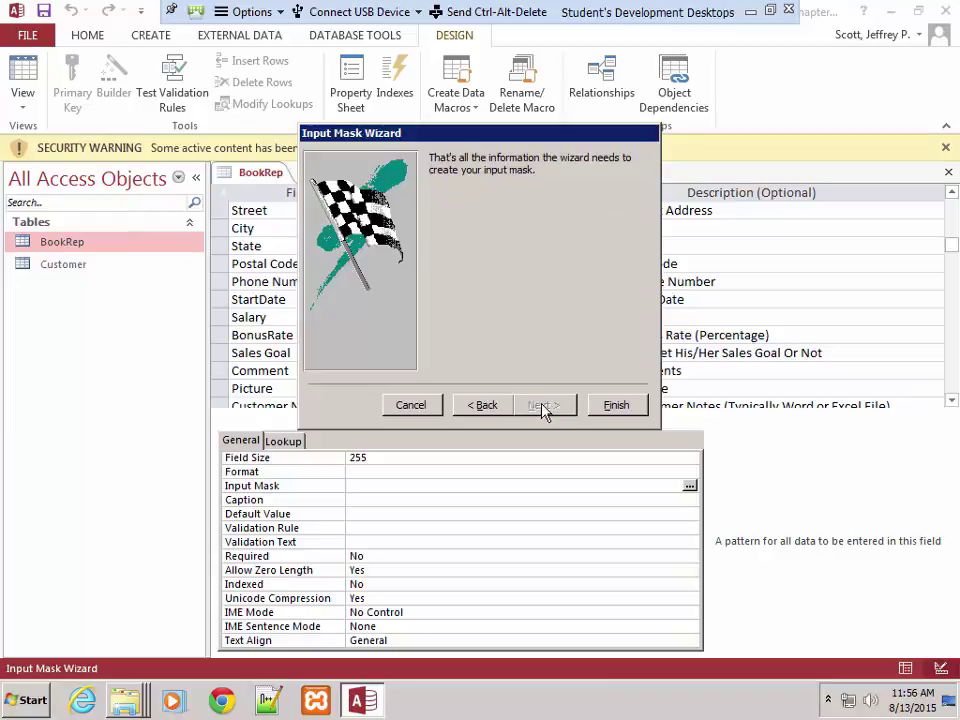
{"action": "left_click", "coordinate": [615, 405]}
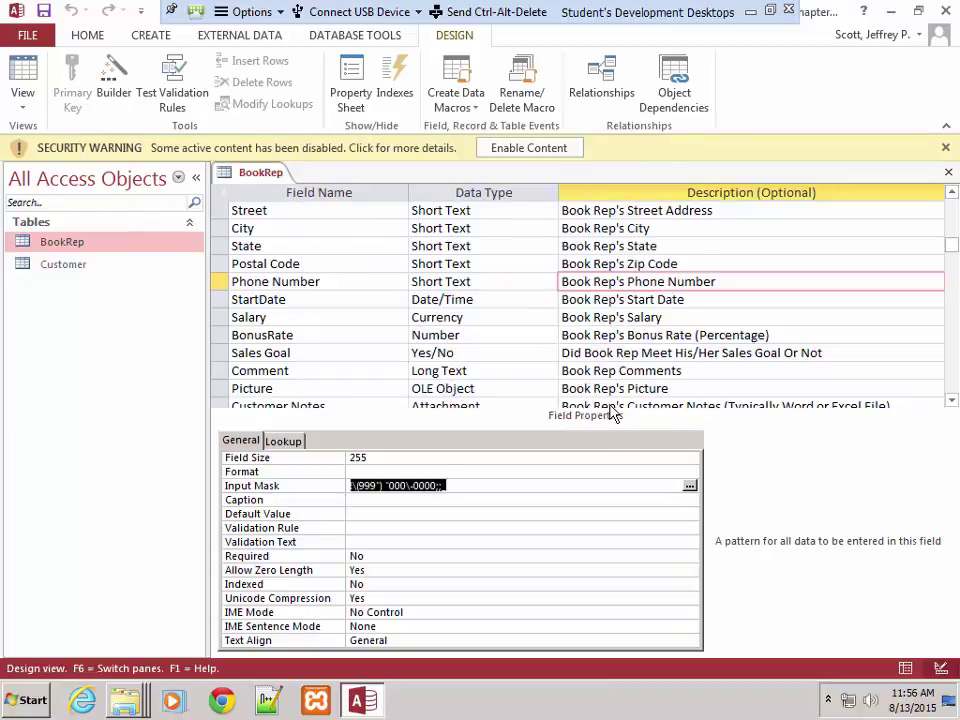
{"action": "left_click", "coordinate": [446, 484]}
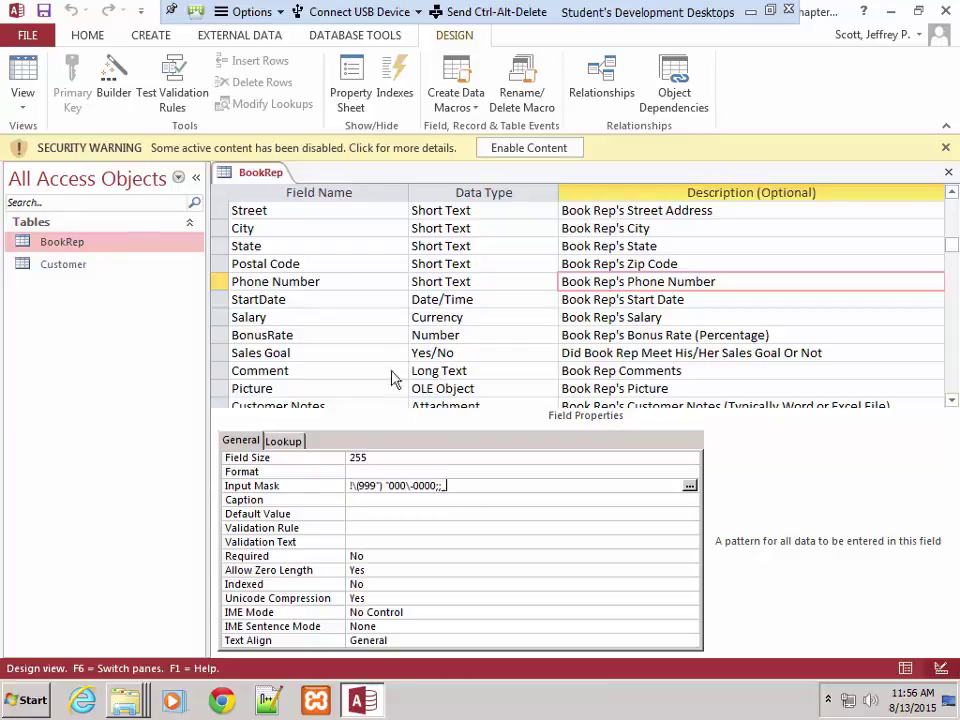
Save BookRep, switch it to Datasheet View, and check the Phone Number mask and the other newly added columns
{"action": "right_click", "coordinate": [261, 180]}
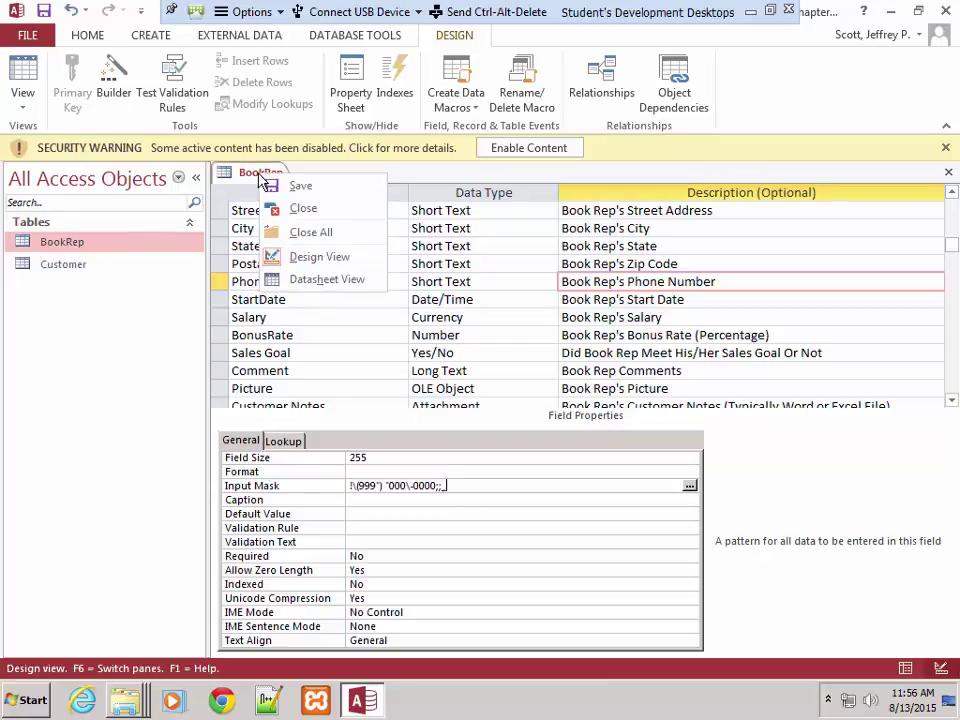
{"action": "left_click", "coordinate": [300, 280]}
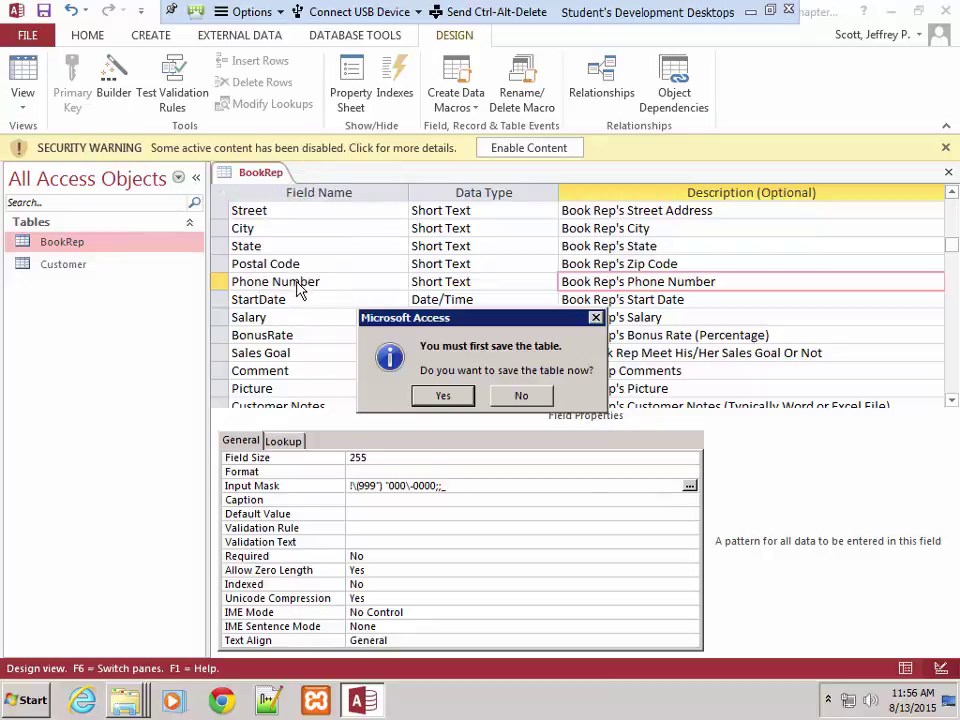
{"action": "left_click", "coordinate": [443, 397]}
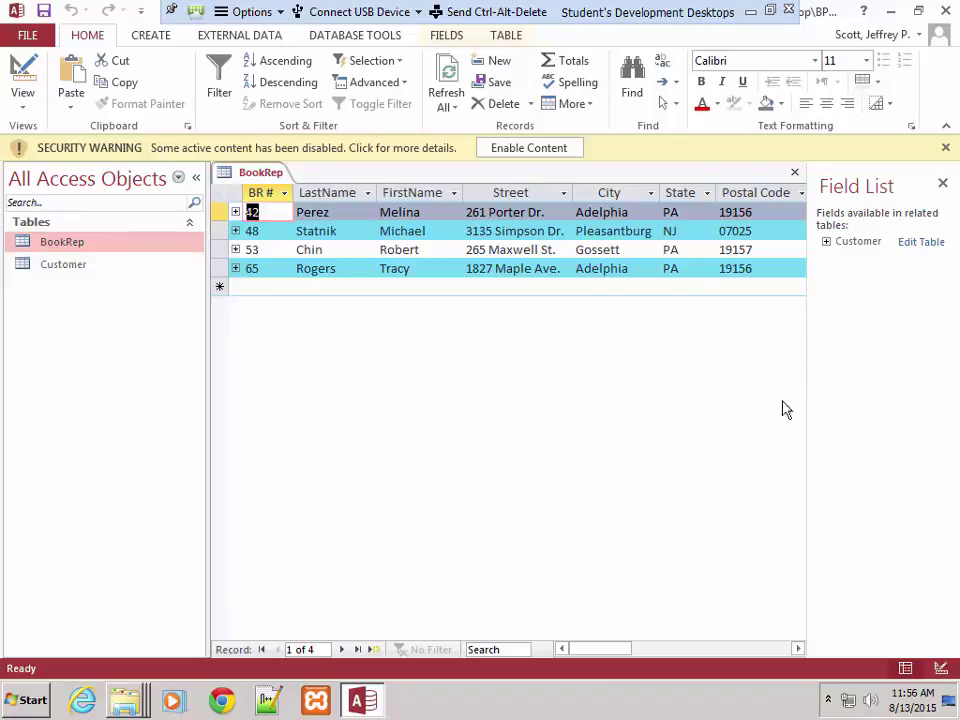
{"action": "left_click_drag", "start_coordinate": [608, 648], "coordinate": [638, 645]}
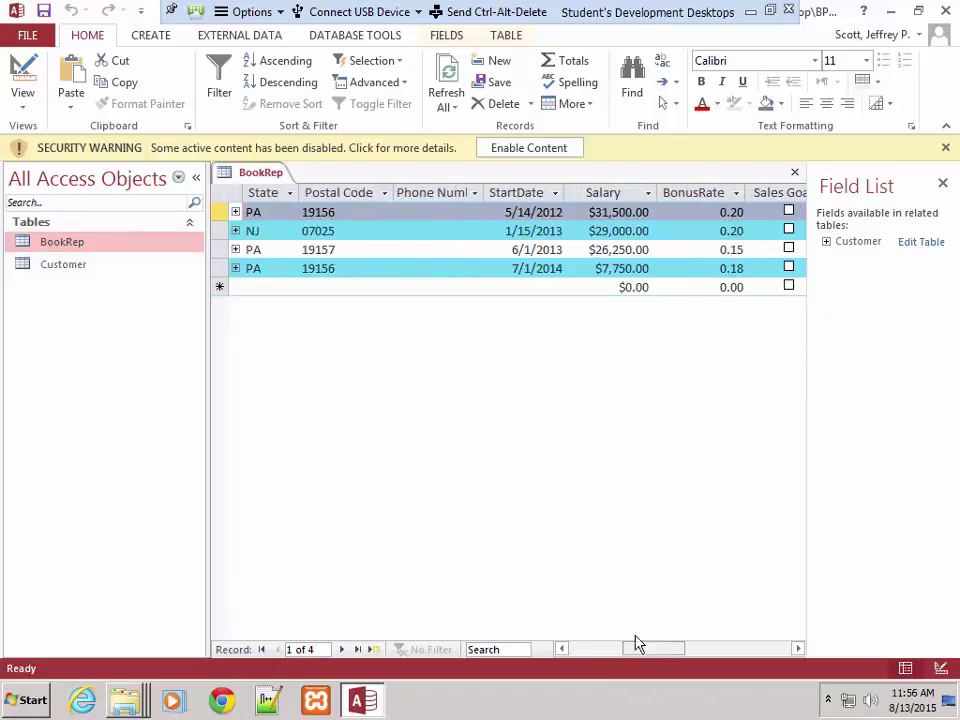
{"action": "left_click", "coordinate": [420, 212]}
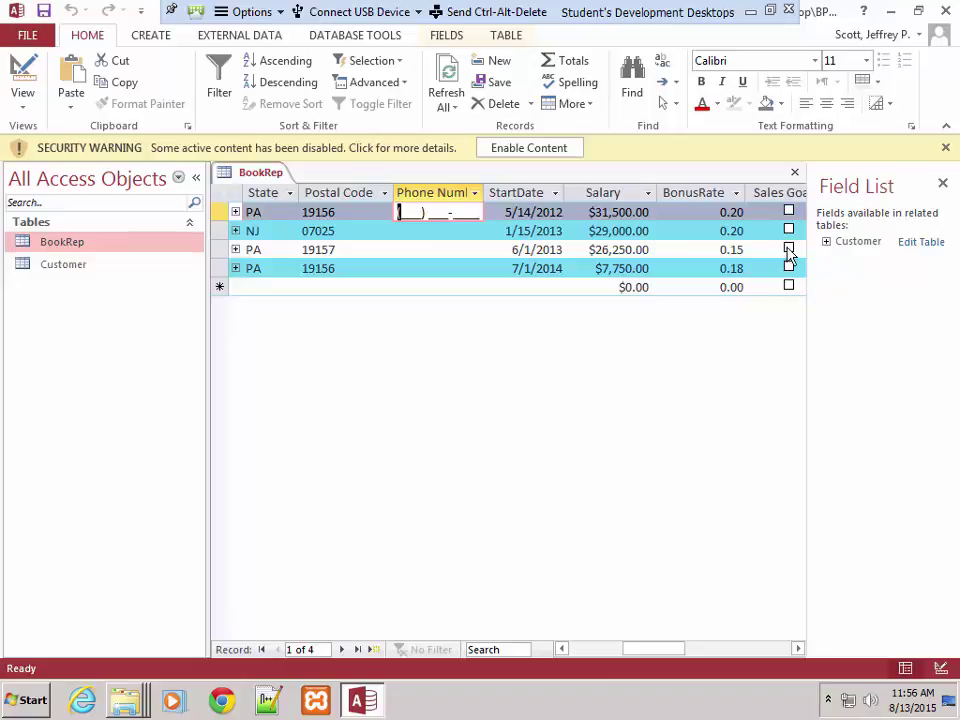
{"action": "left_click_drag", "start_coordinate": [643, 650], "coordinate": [697, 652]}
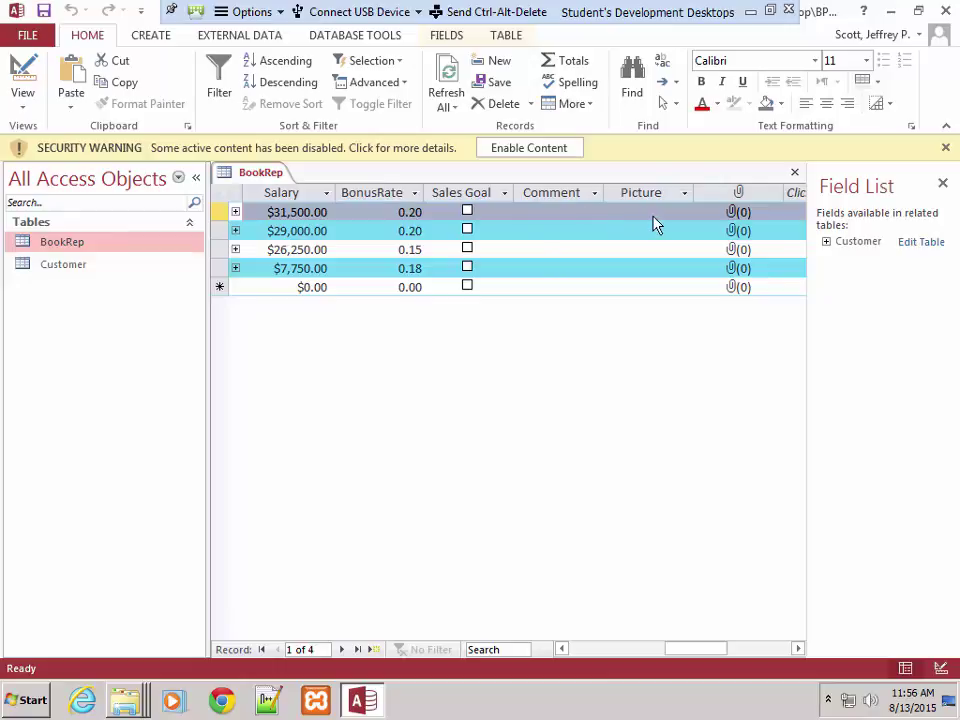
{"action": "left_click_drag", "start_coordinate": [708, 658], "coordinate": [572, 655]}
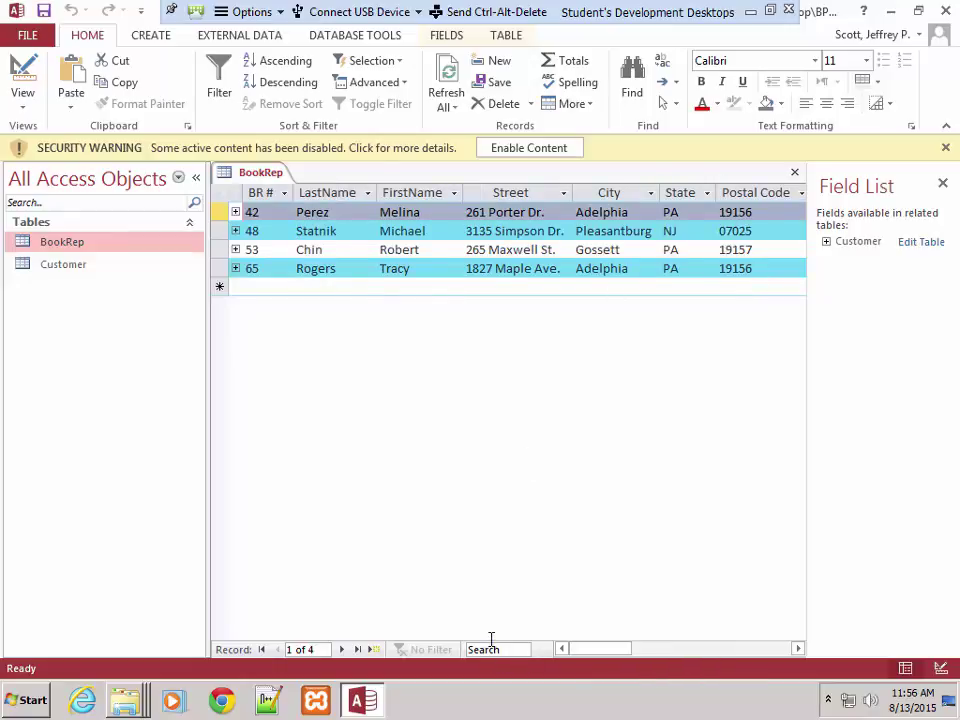
Enable the database's disabled active content
{"action": "left_click", "coordinate": [590, 105]}
{"action": "left_click", "coordinate": [591, 105]}
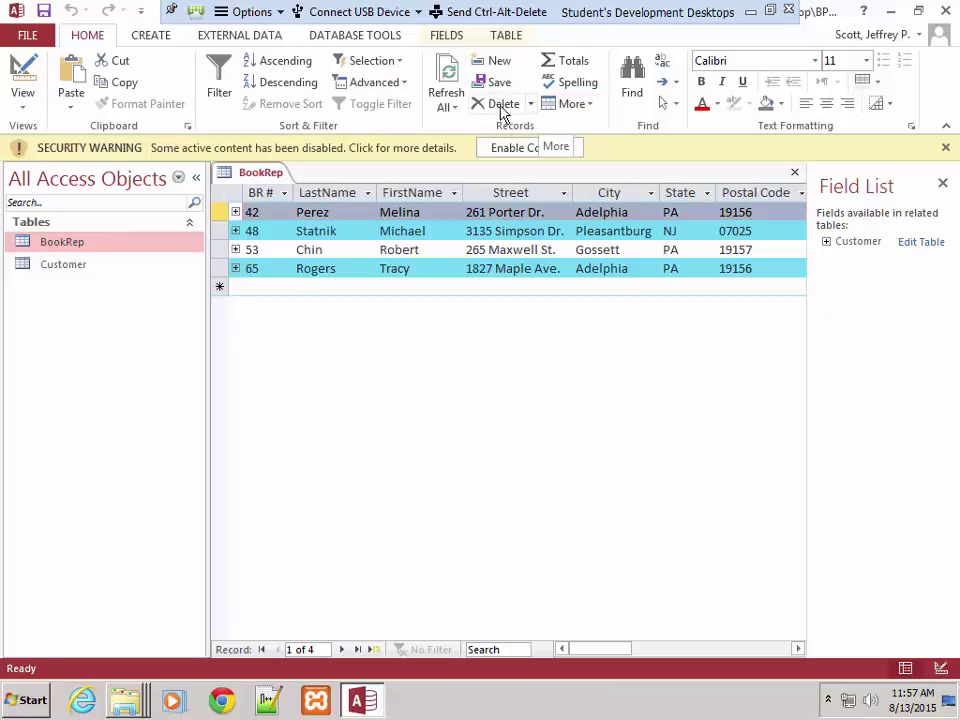
{"action": "left_click", "coordinate": [510, 152]}
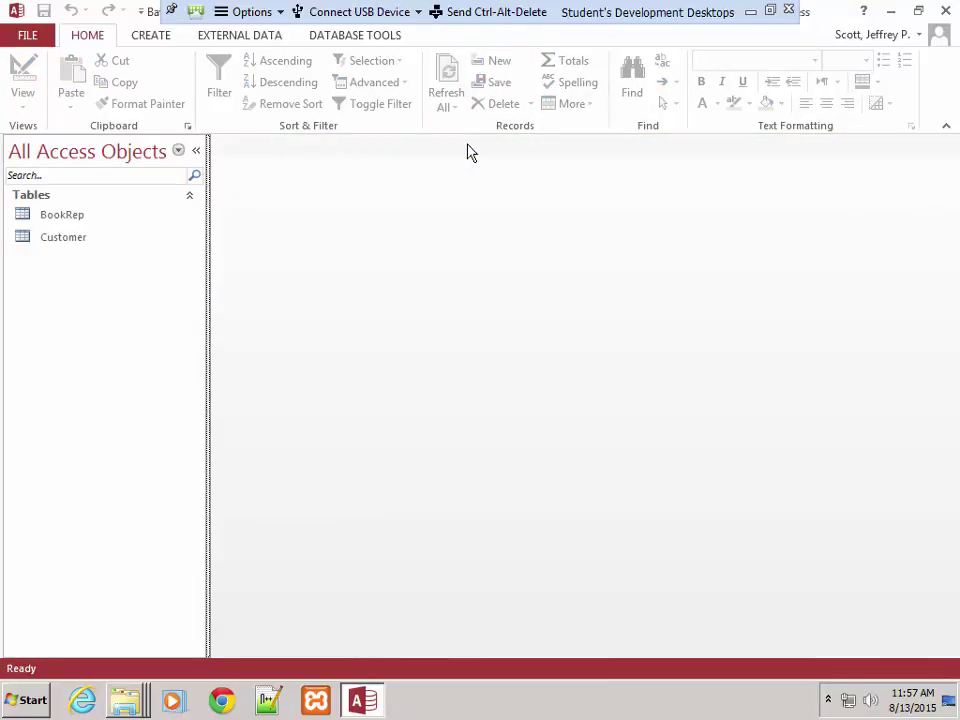
Open the Customer table and compare its Design View with its Datasheet View, finishing in Datasheet View
{"action": "left_click", "coordinate": [52, 240]}
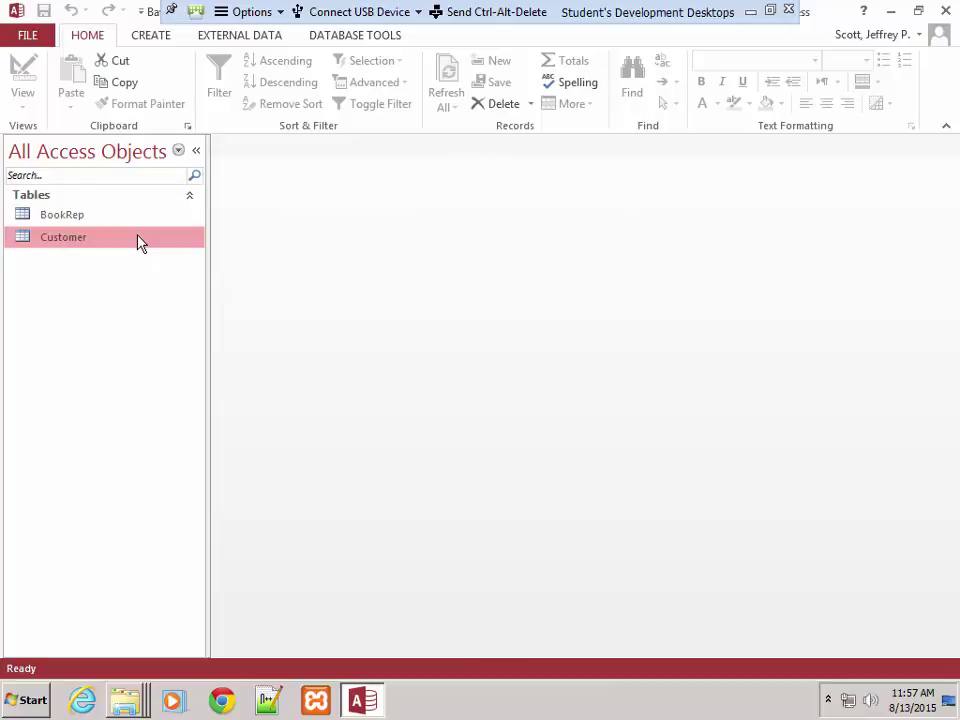
{"action": "double_click", "coordinate": [140, 240]}
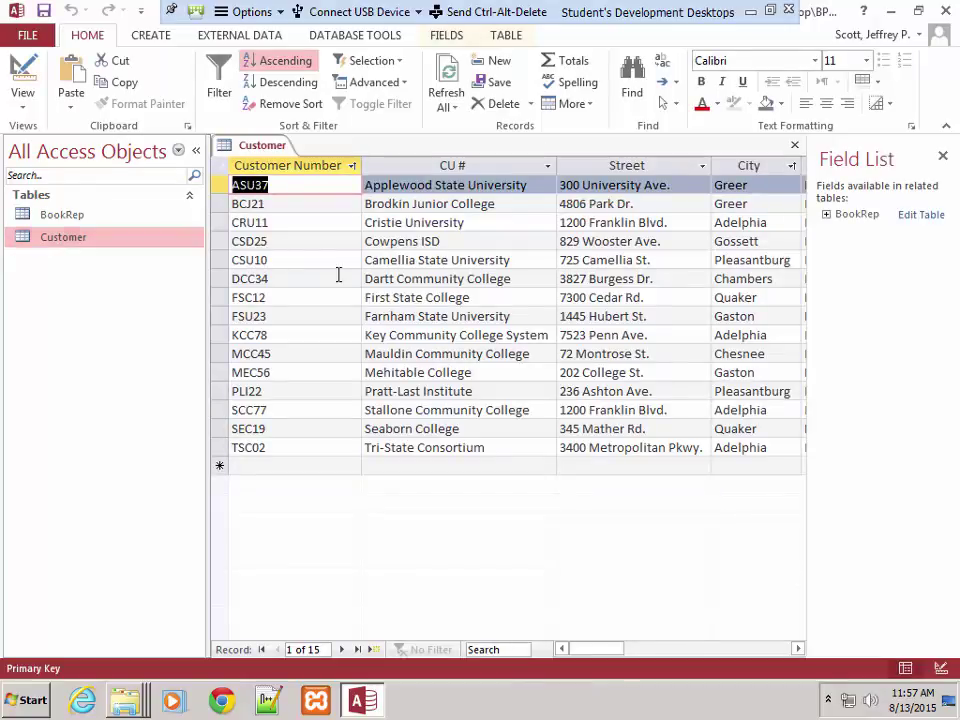
{"action": "right_click", "coordinate": [264, 147]}
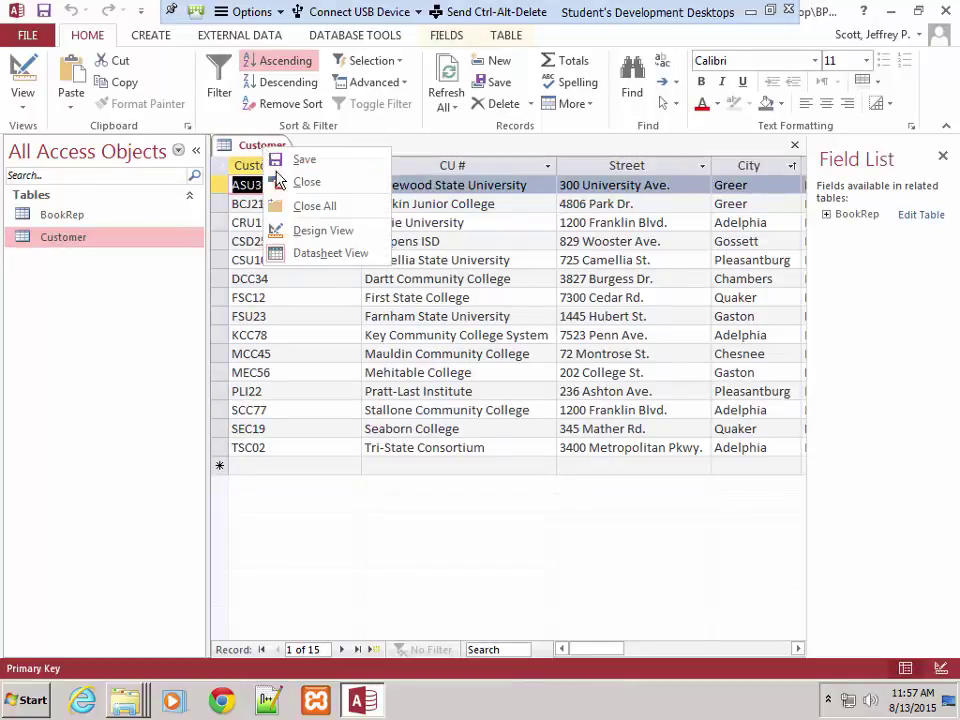
{"action": "left_click", "coordinate": [318, 231]}
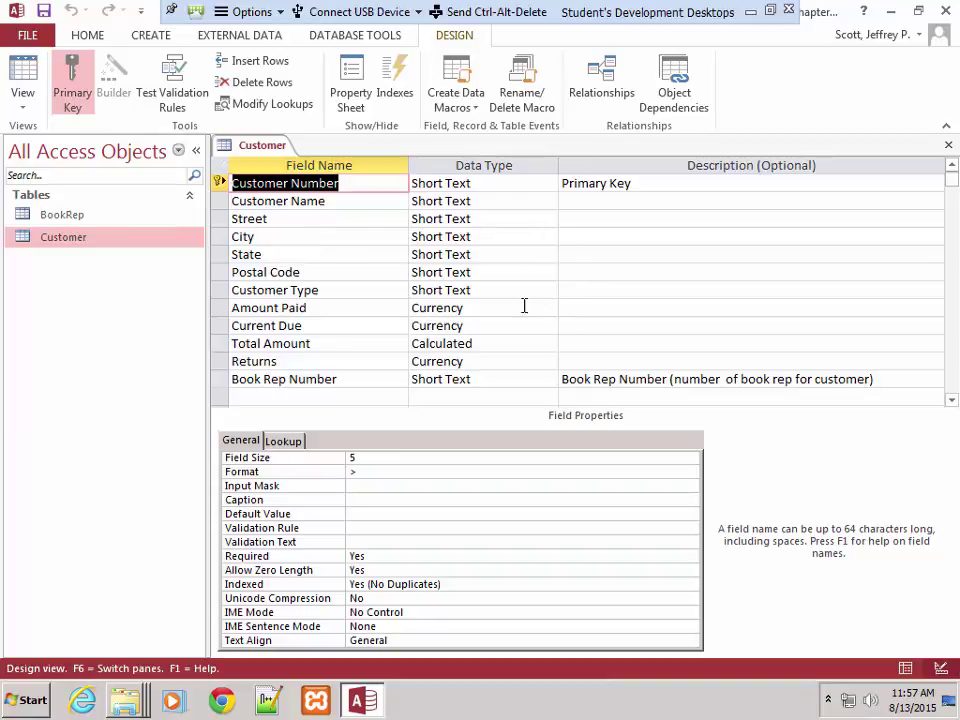
{"action": "right_click", "coordinate": [268, 147]}
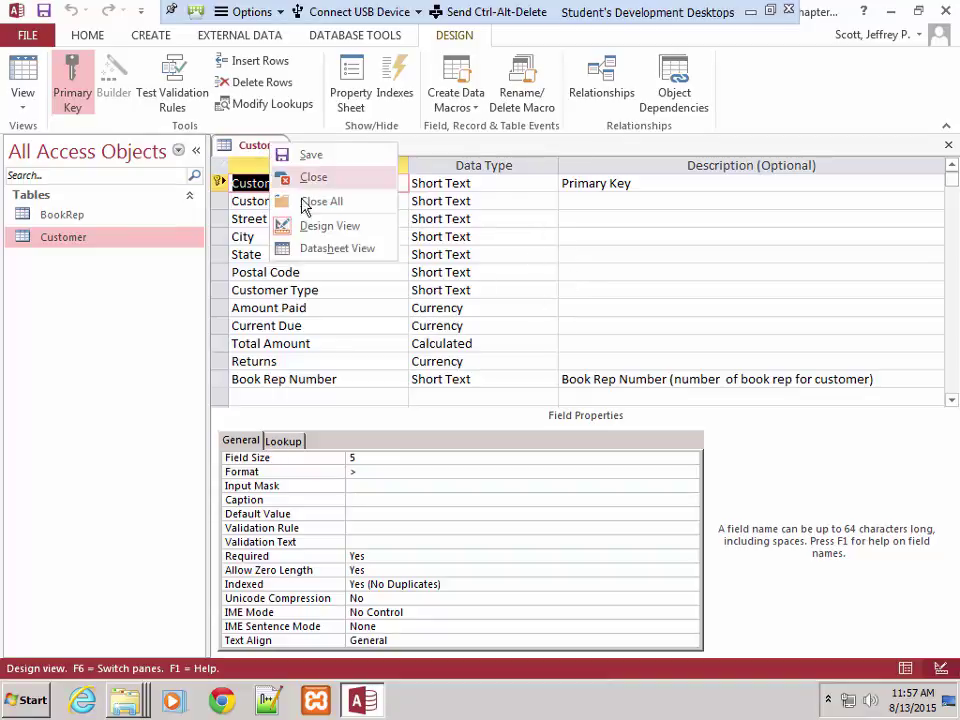
{"action": "left_click", "coordinate": [318, 250]}
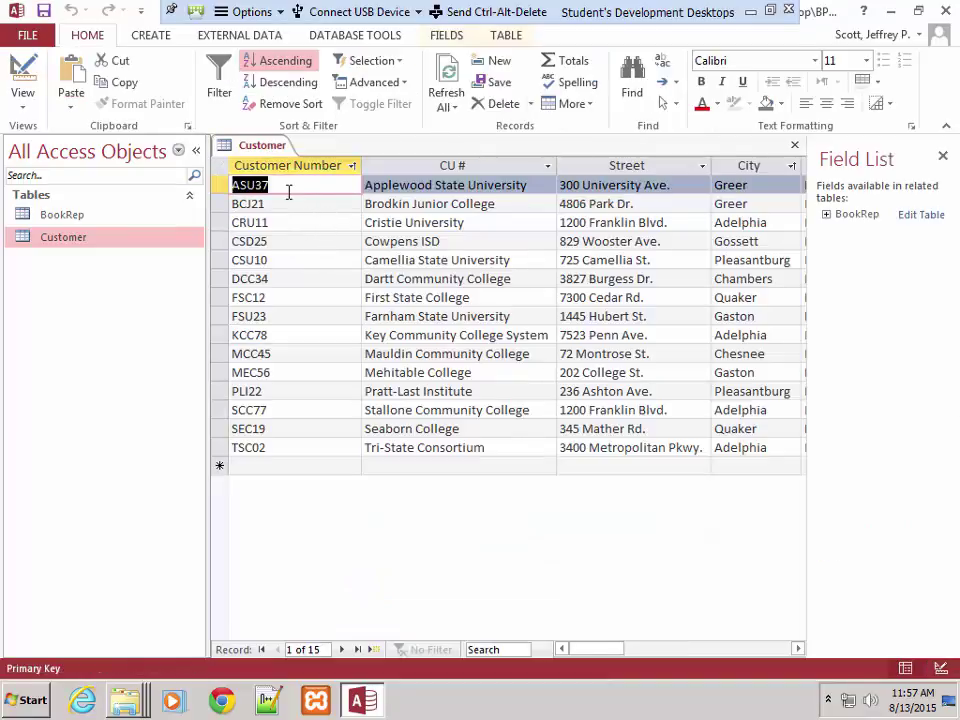
{"action": "right_click", "coordinate": [258, 148]}
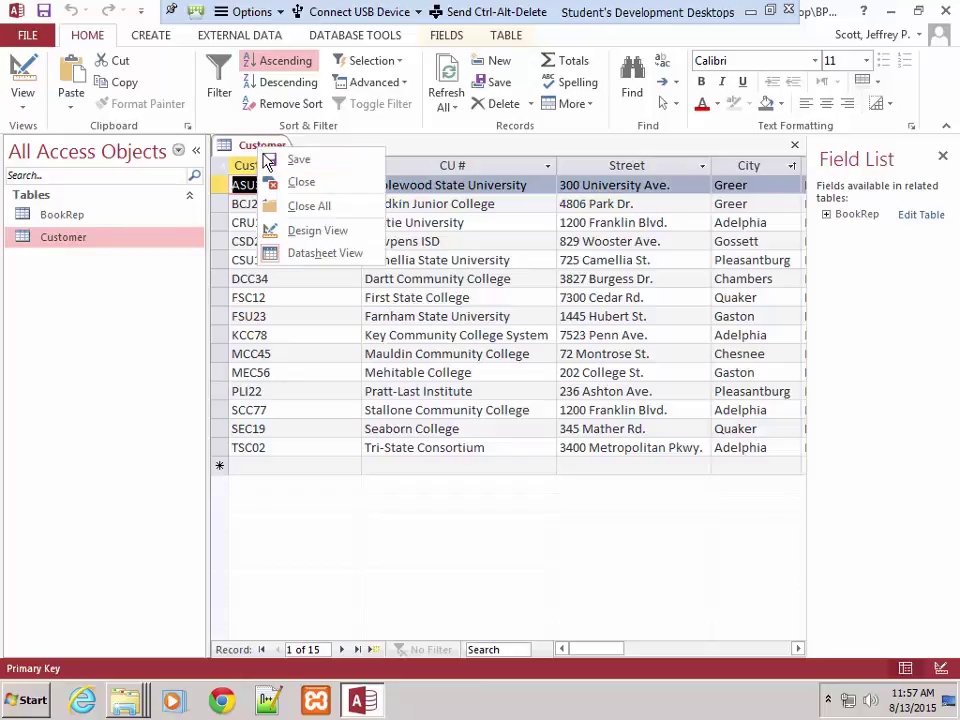
{"action": "left_click", "coordinate": [302, 229]}
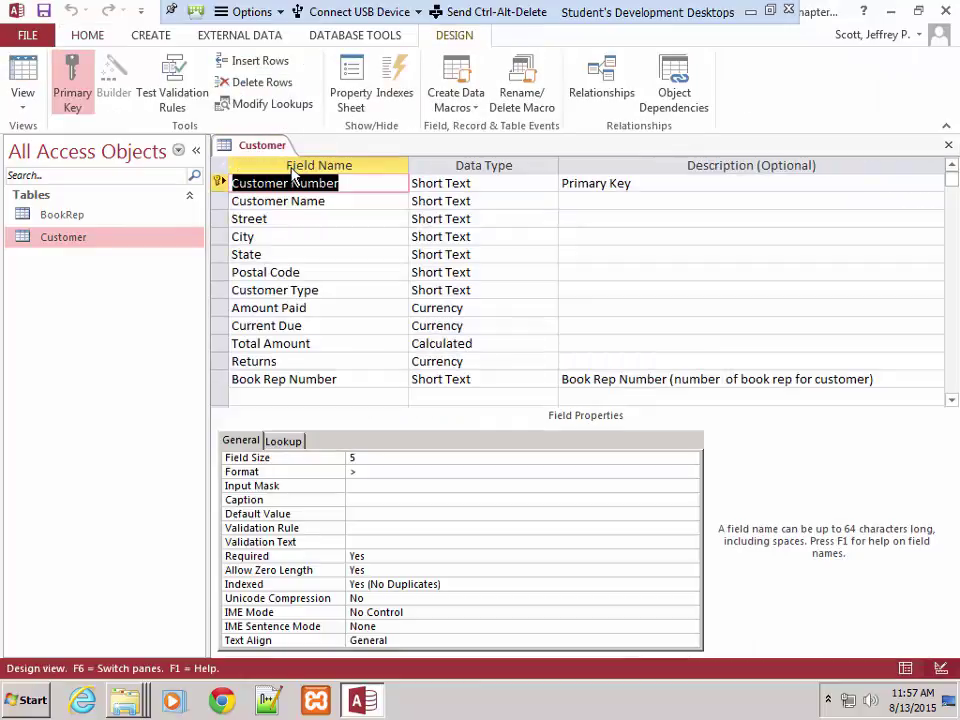
{"action": "right_click", "coordinate": [262, 148]}
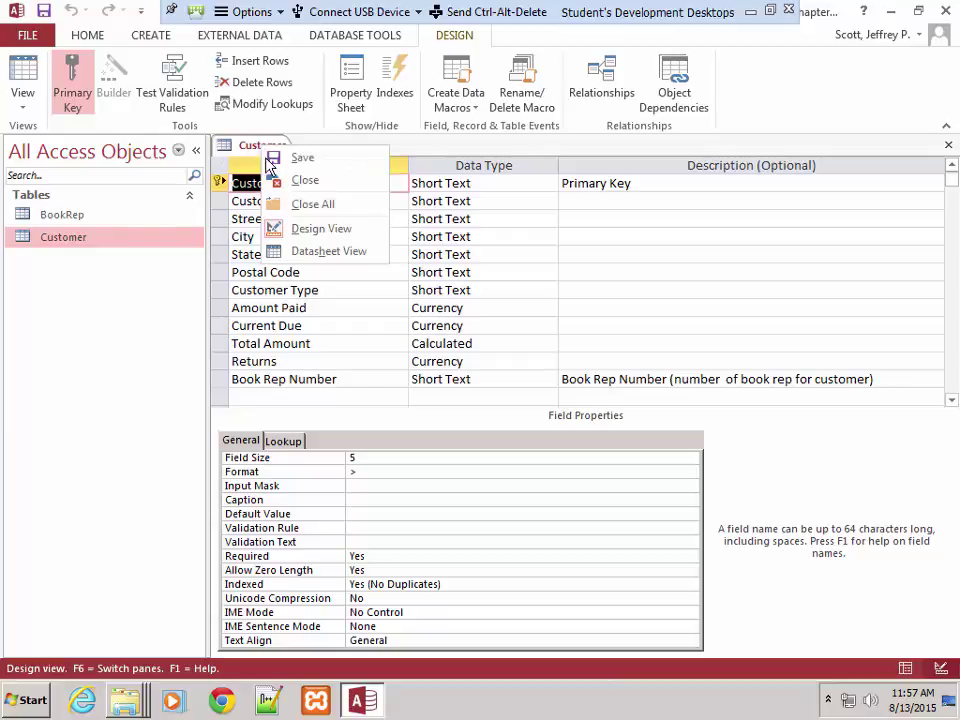
{"action": "left_click", "coordinate": [300, 251]}
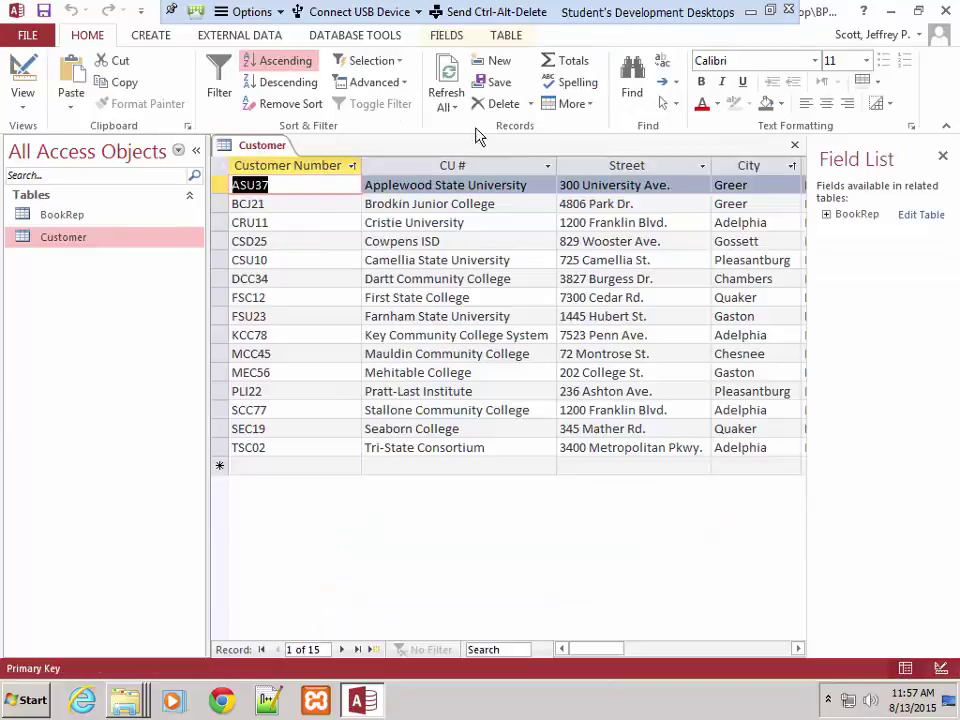
{"action": "left_click", "coordinate": [593, 106]}
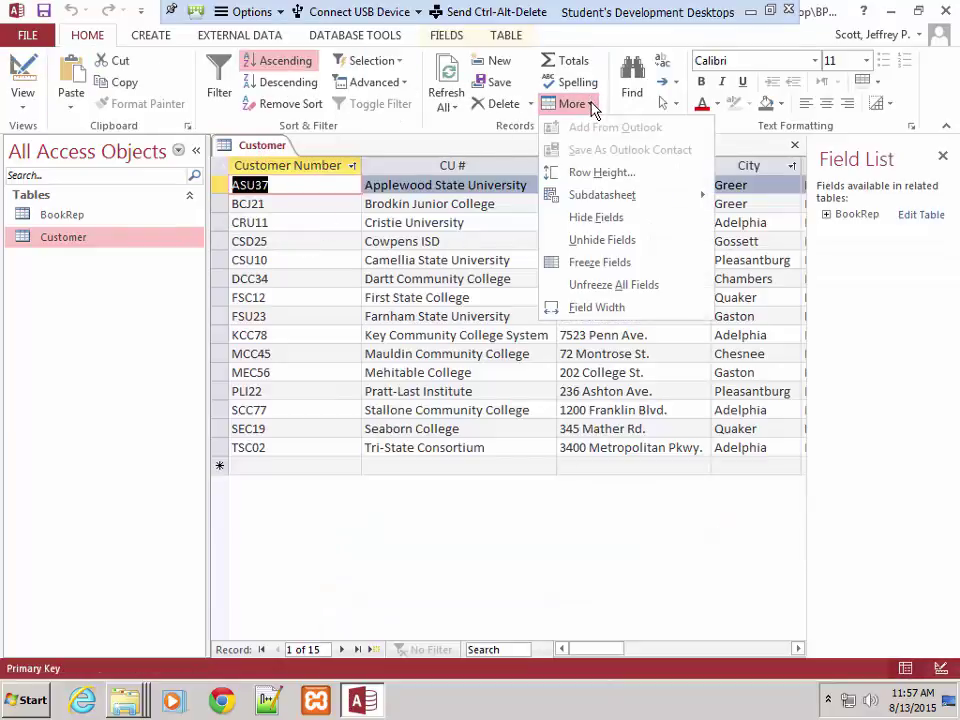
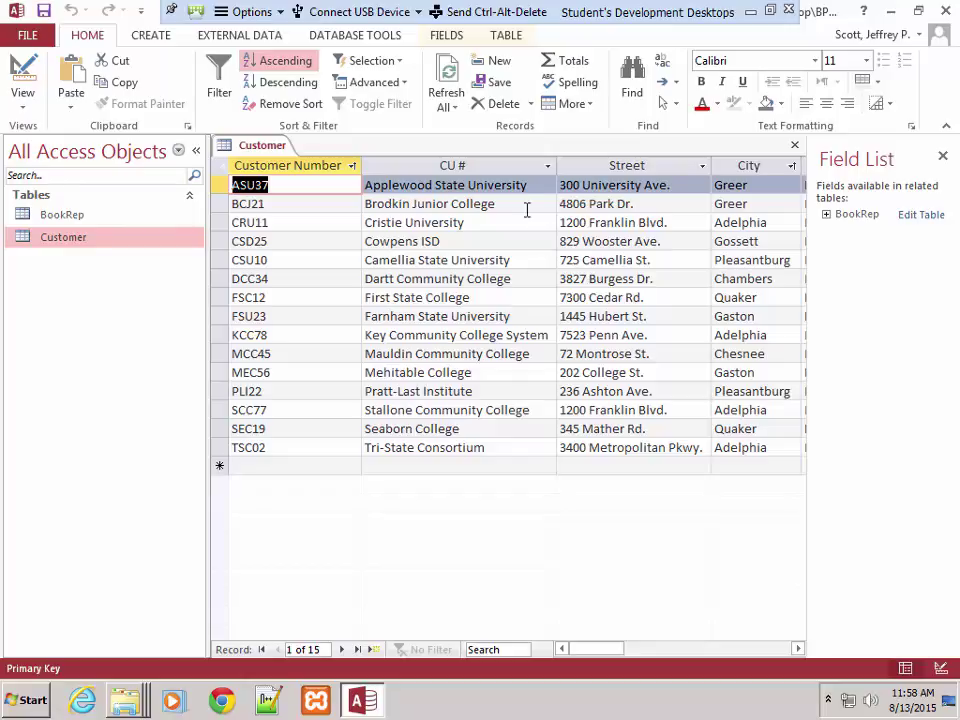
{"action": "left_click", "coordinate": [225, 35]}
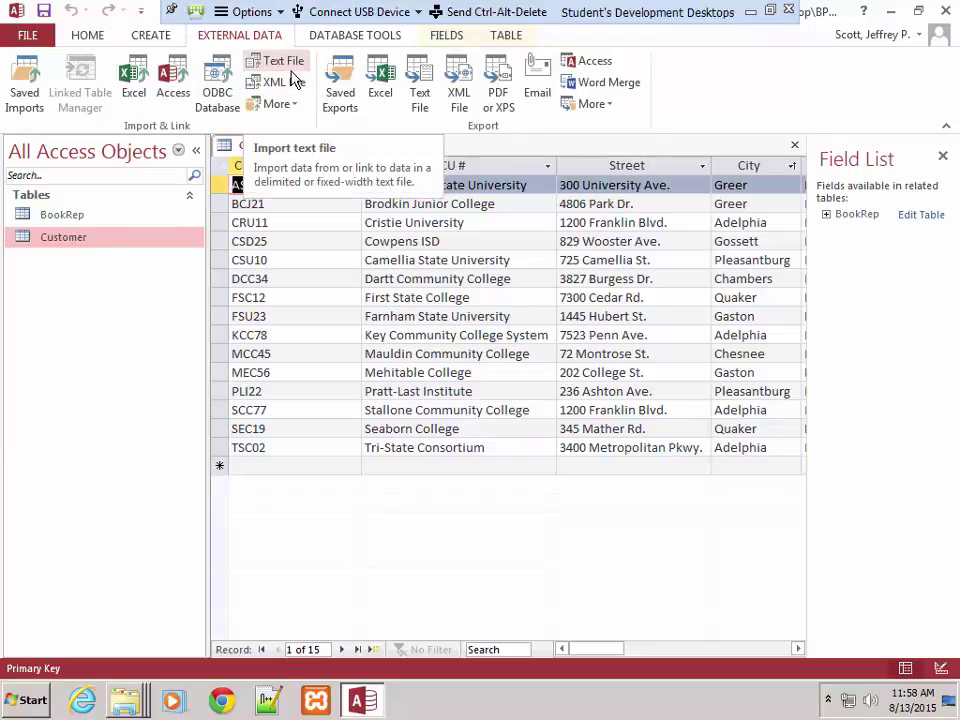
{"action": "left_click", "coordinate": [84, 37]}
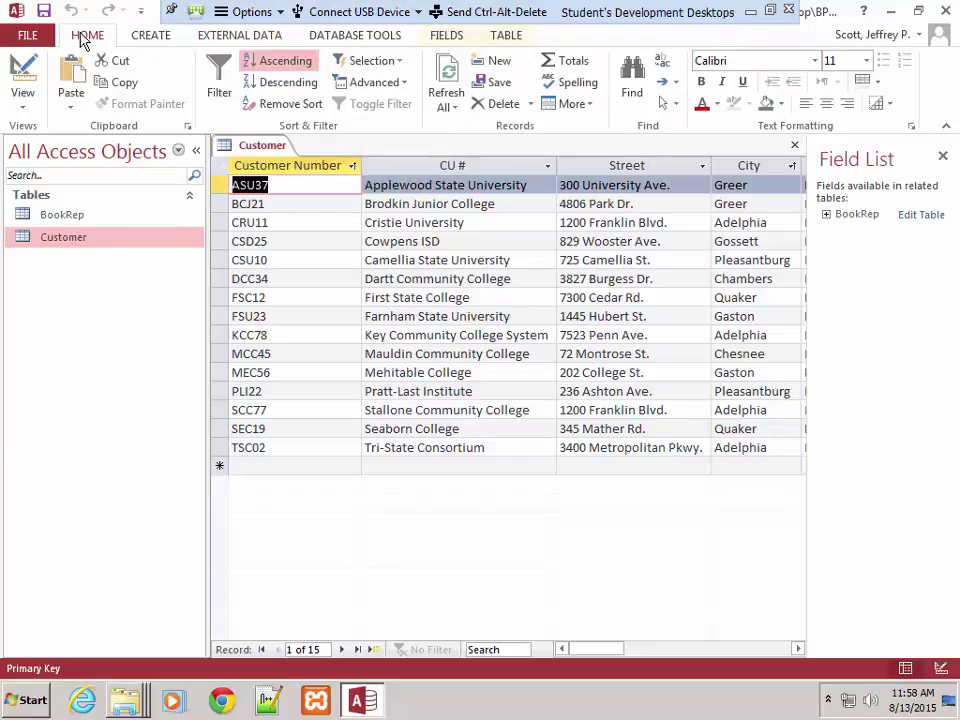
{"action": "left_click", "coordinate": [145, 38]}
{"action": "left_click", "coordinate": [205, 36]}
{"action": "left_click", "coordinate": [328, 37]}
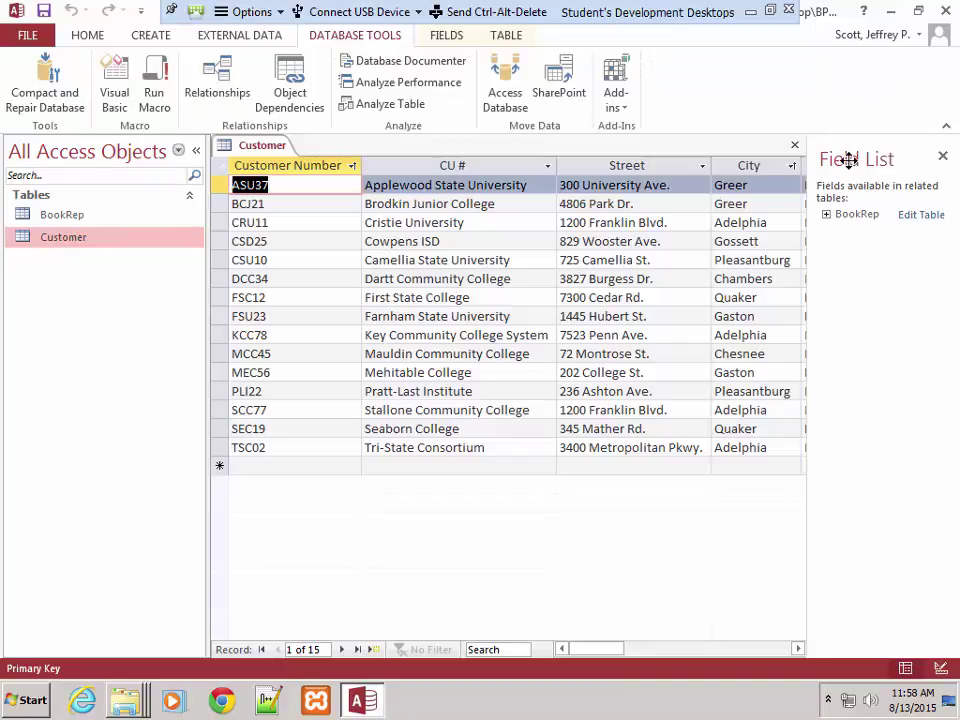
Close the Field List beside the Customer datasheet
{"action": "left_click", "coordinate": [942, 156]}
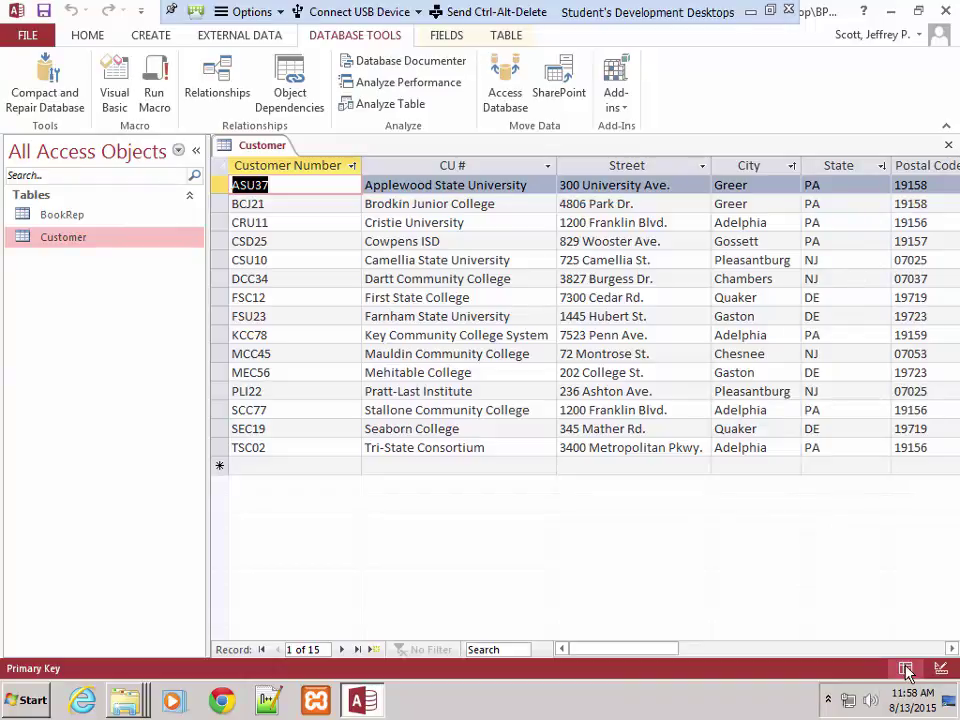
Examine the Customer table's Design View, extra record options, and table properties, along with the database's external data and object creation commands
{"action": "left_click", "coordinate": [938, 672]}
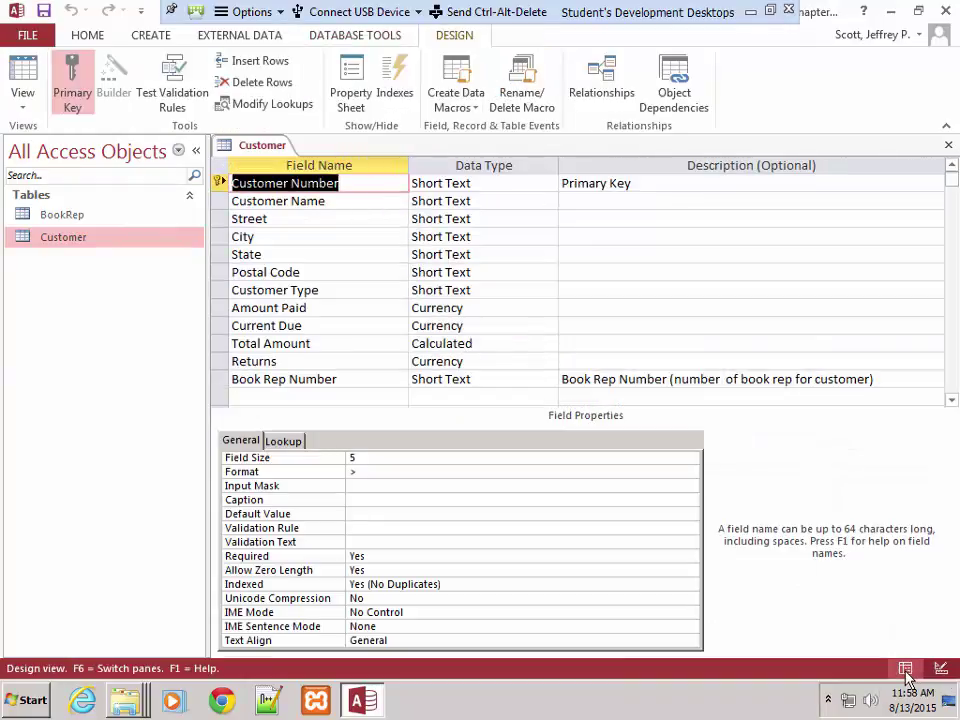
{"action": "left_click", "coordinate": [905, 668]}
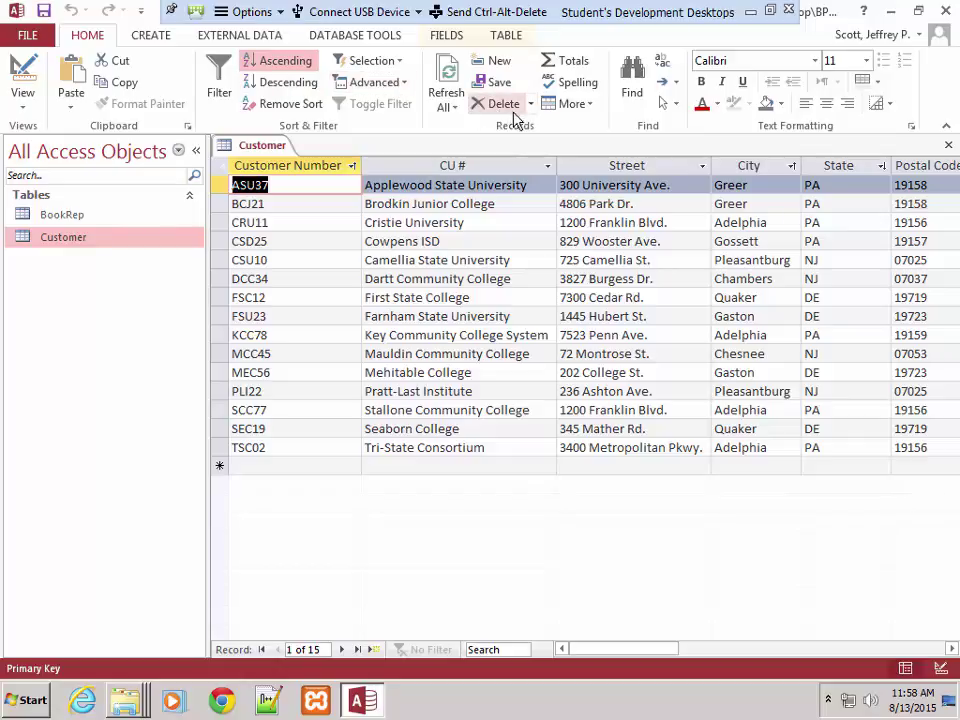
{"action": "left_click", "coordinate": [568, 105]}
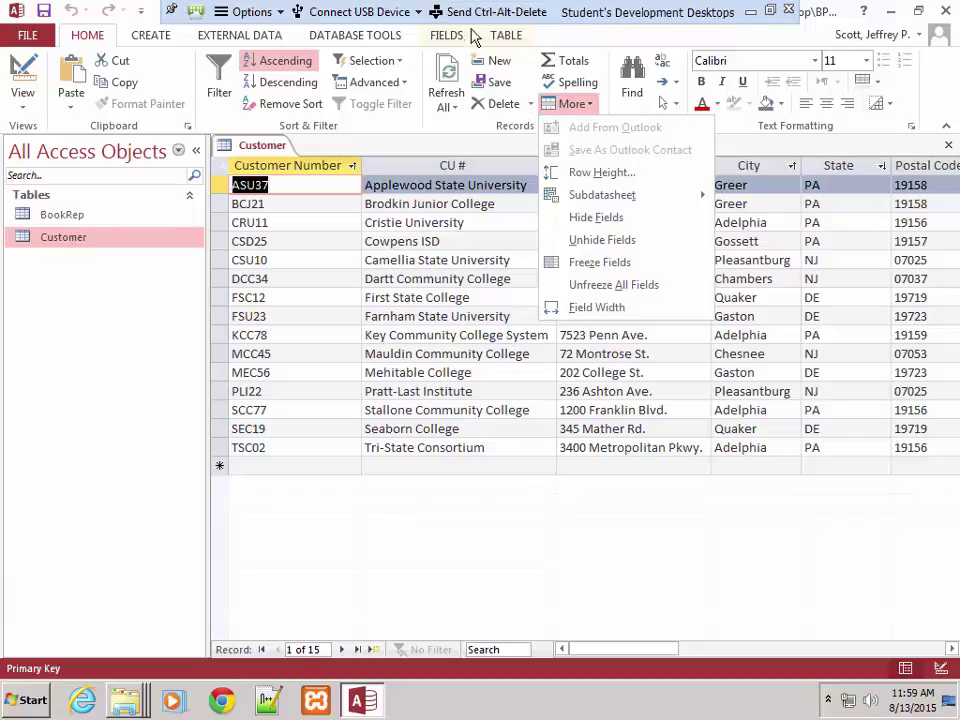
{"action": "left_click", "coordinate": [506, 36]}
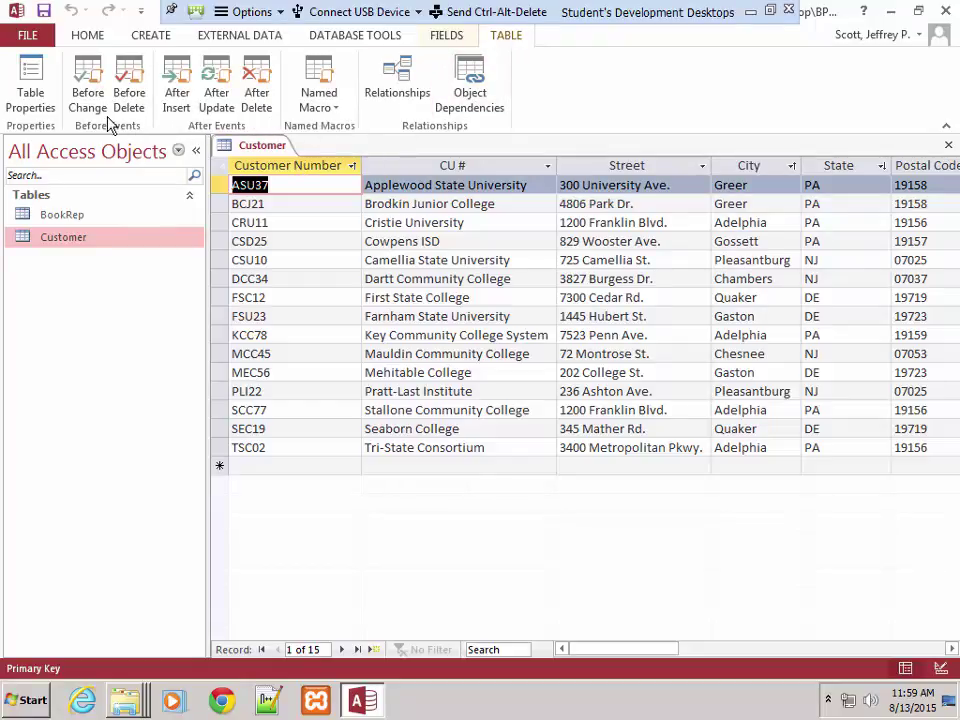
{"action": "left_click", "coordinate": [28, 97]}
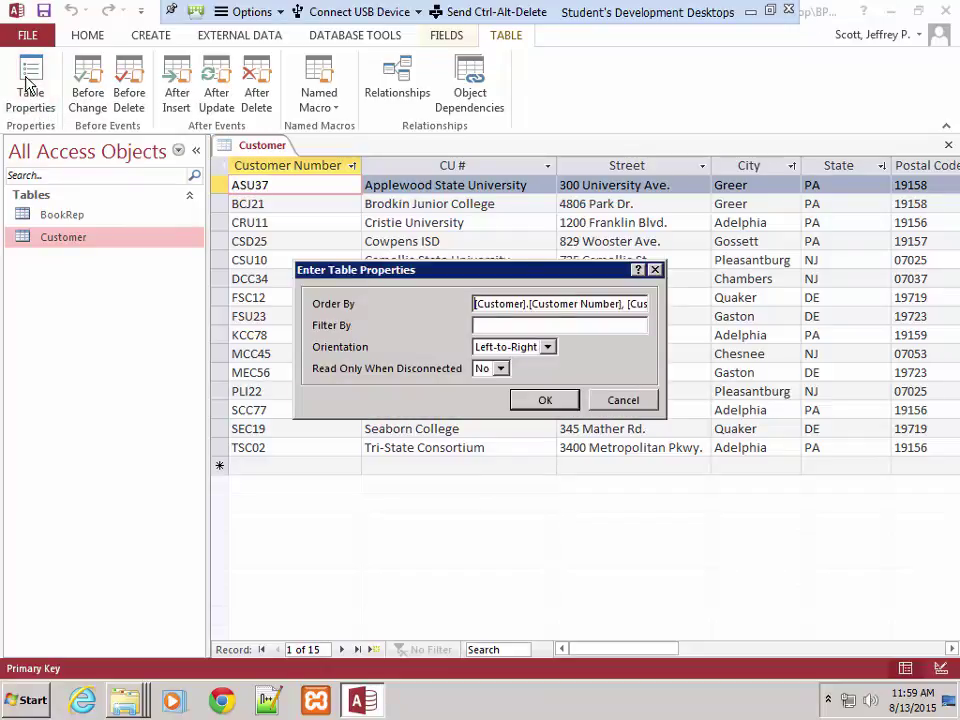
{"action": "left_click", "coordinate": [597, 401]}
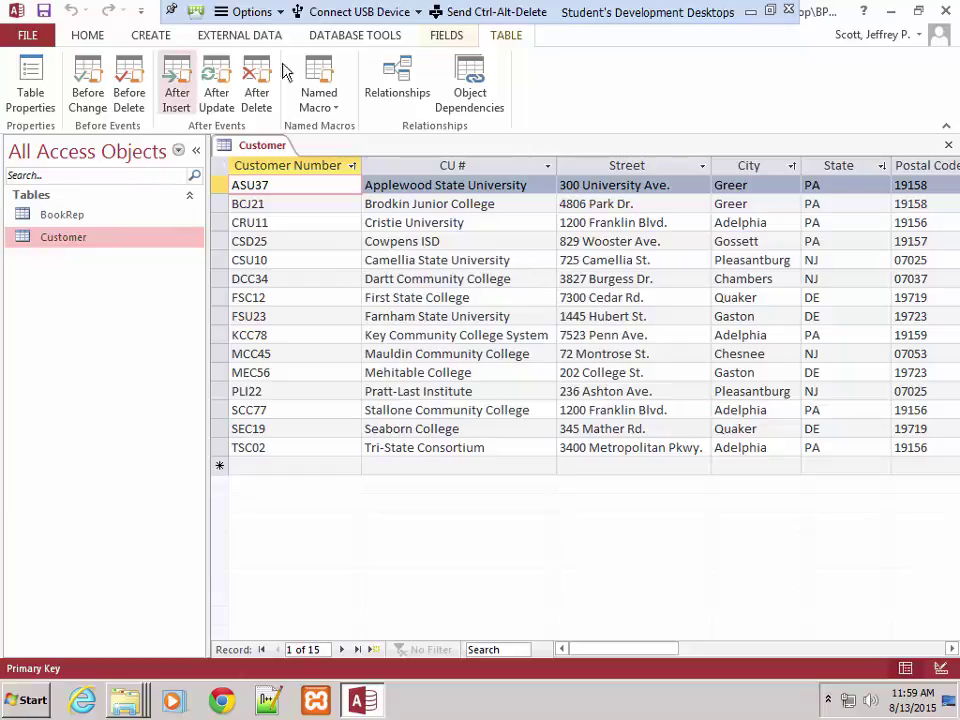
{"action": "left_click", "coordinate": [322, 38]}
{"action": "left_click", "coordinate": [199, 36]}
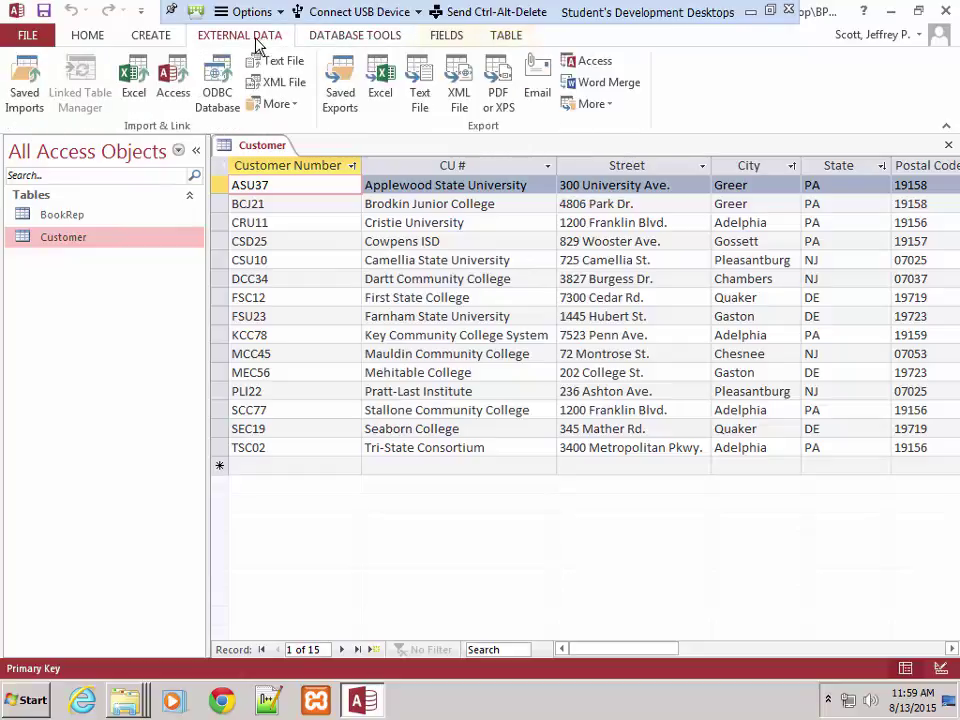
{"action": "left_click", "coordinate": [158, 40]}
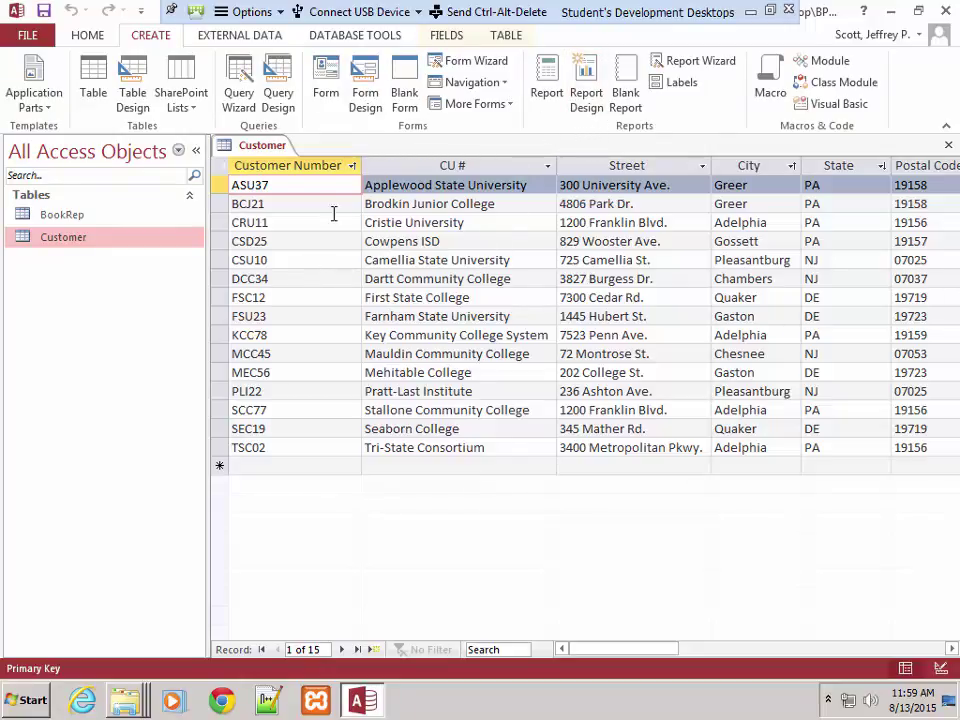
View the Customer table in Design View, return it to Datasheet View, and collapse the Navigation Pane to see more columns
{"action": "right_click", "coordinate": [257, 148]}
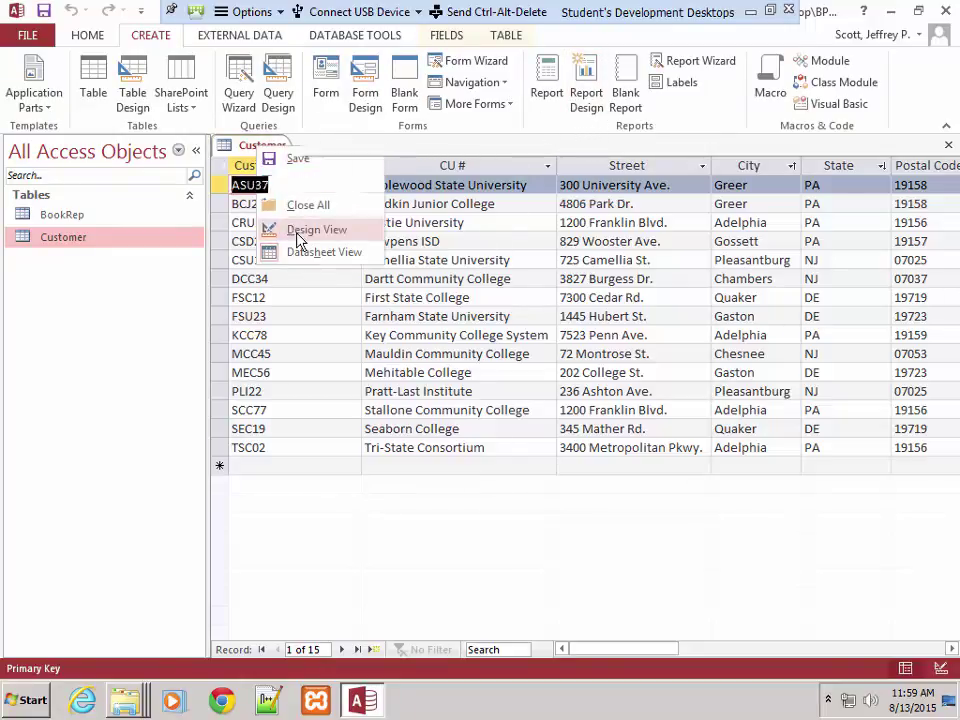
{"action": "left_click", "coordinate": [300, 230]}
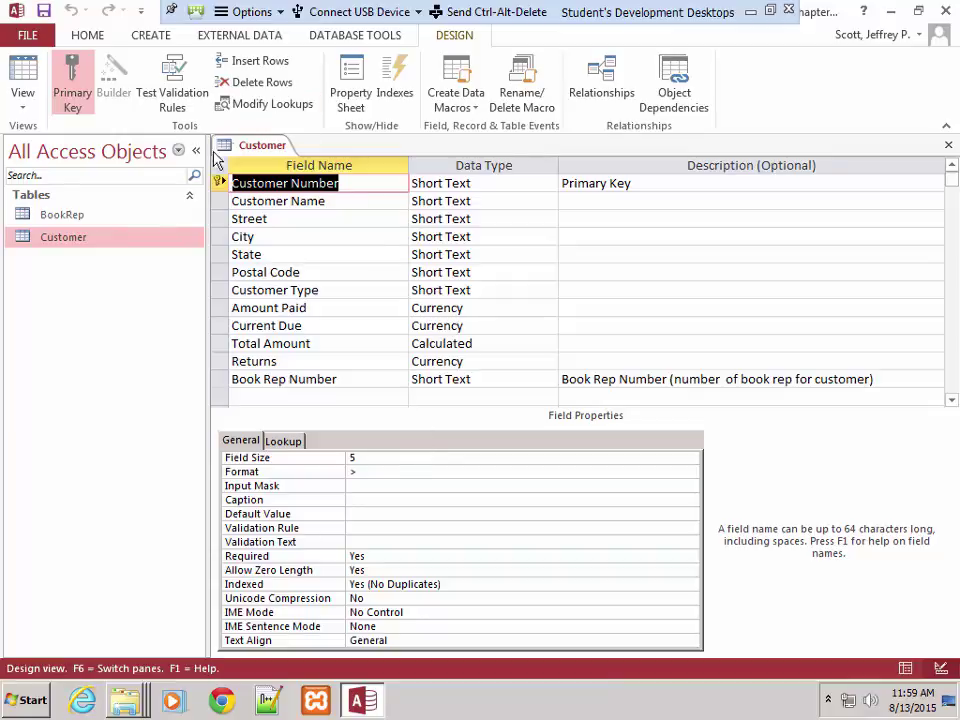
{"action": "right_click", "coordinate": [252, 152]}
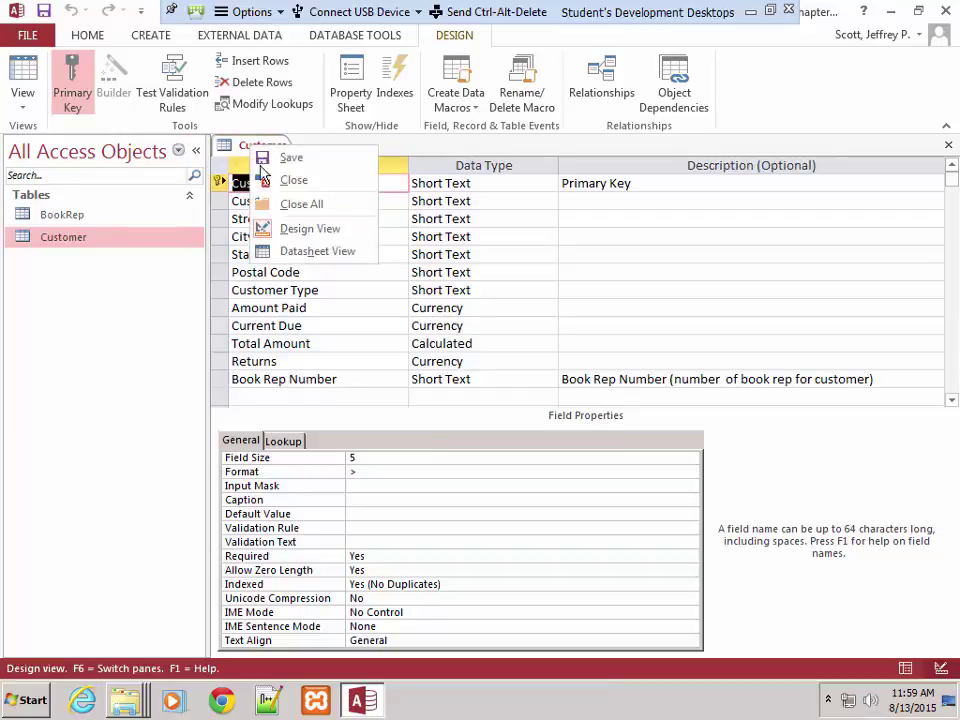
{"action": "left_click", "coordinate": [296, 252]}
{"action": "left_click", "coordinate": [195, 151]}
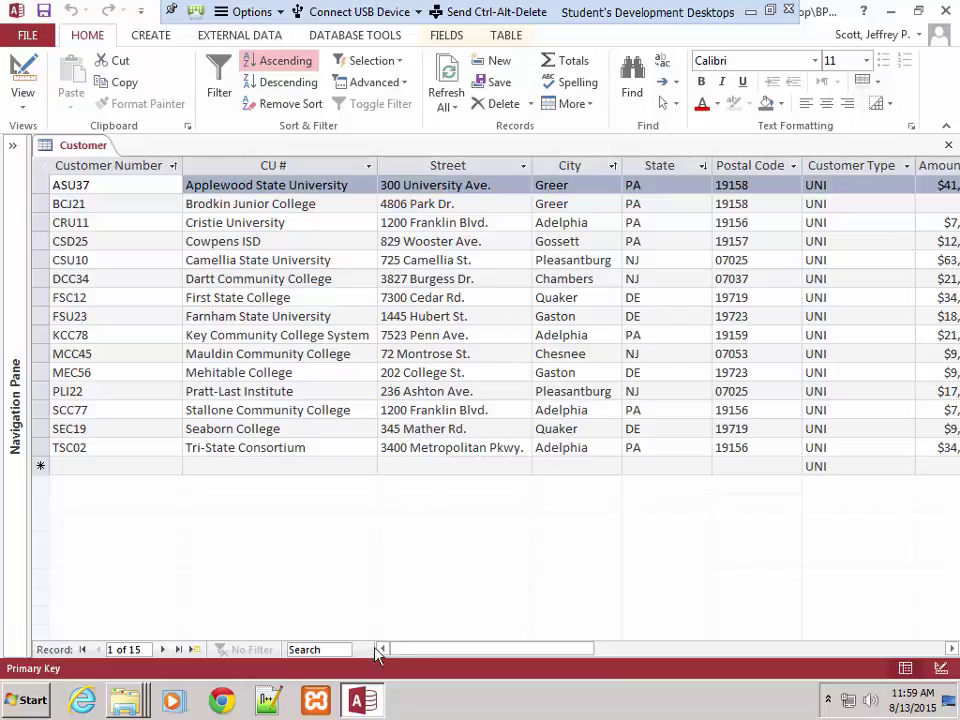
{"action": "left_click_drag", "start_coordinate": [424, 658], "coordinate": [385, 652]}
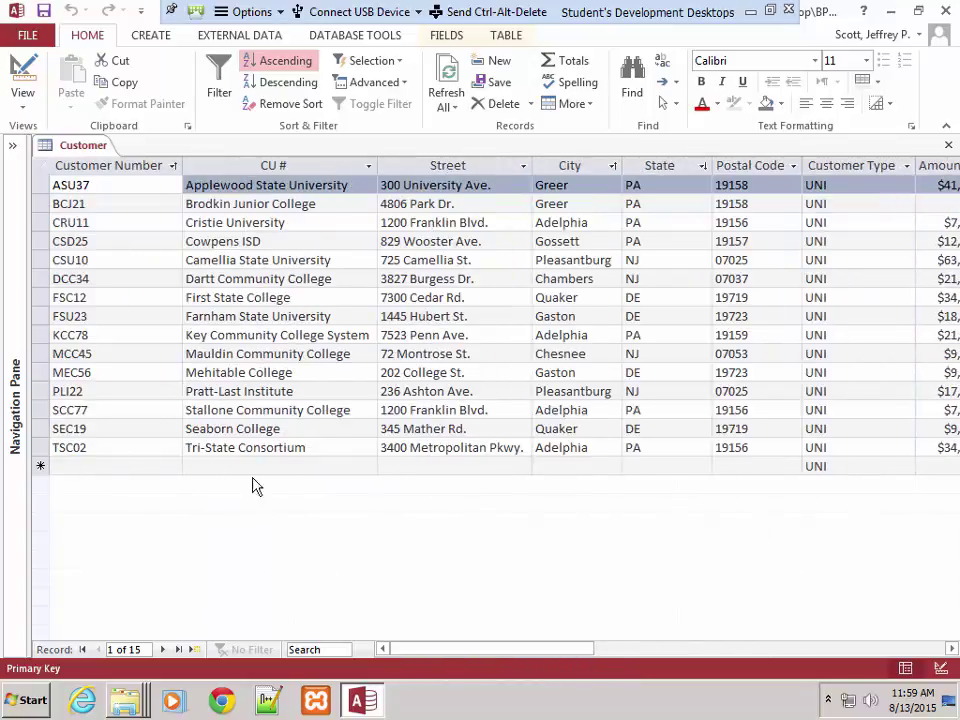
Close the Customer table, restore the Navigation Pane, and open the BookRep table in Datasheet View
{"action": "right_click", "coordinate": [72, 147]}
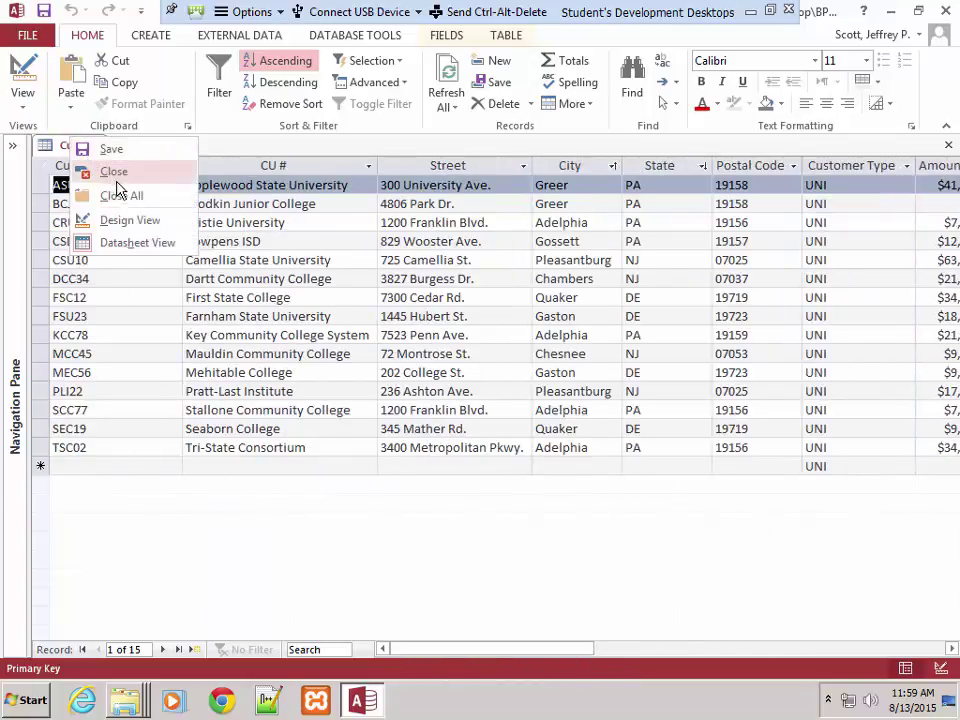
{"action": "left_click", "coordinate": [115, 178]}
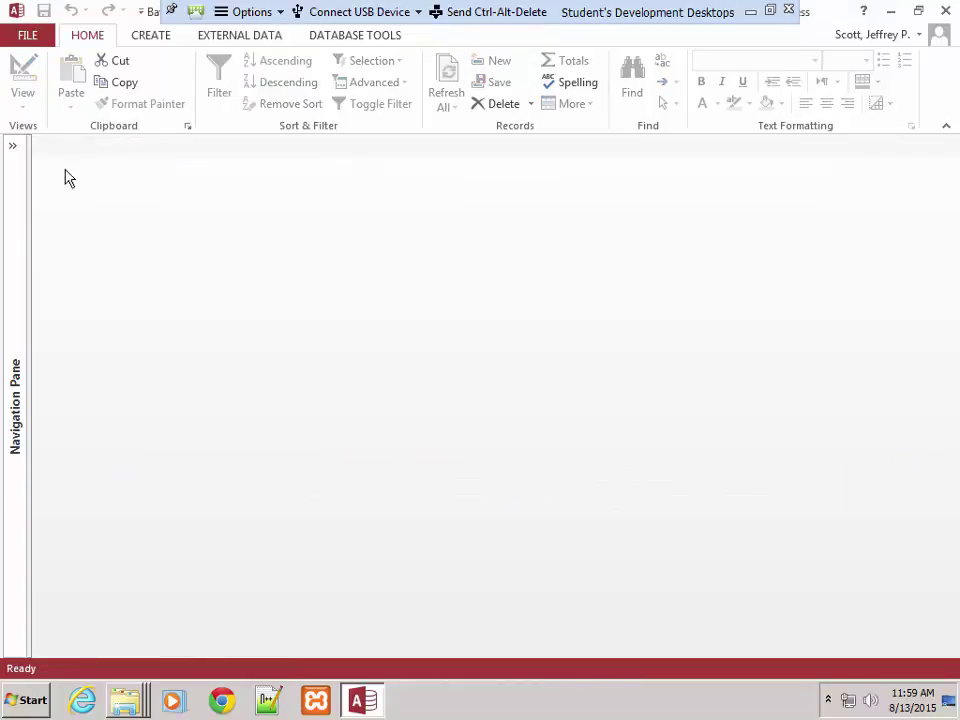
{"action": "left_click", "coordinate": [13, 146]}
{"action": "left_click", "coordinate": [52, 222]}
{"action": "right_click", "coordinate": [53, 218]}
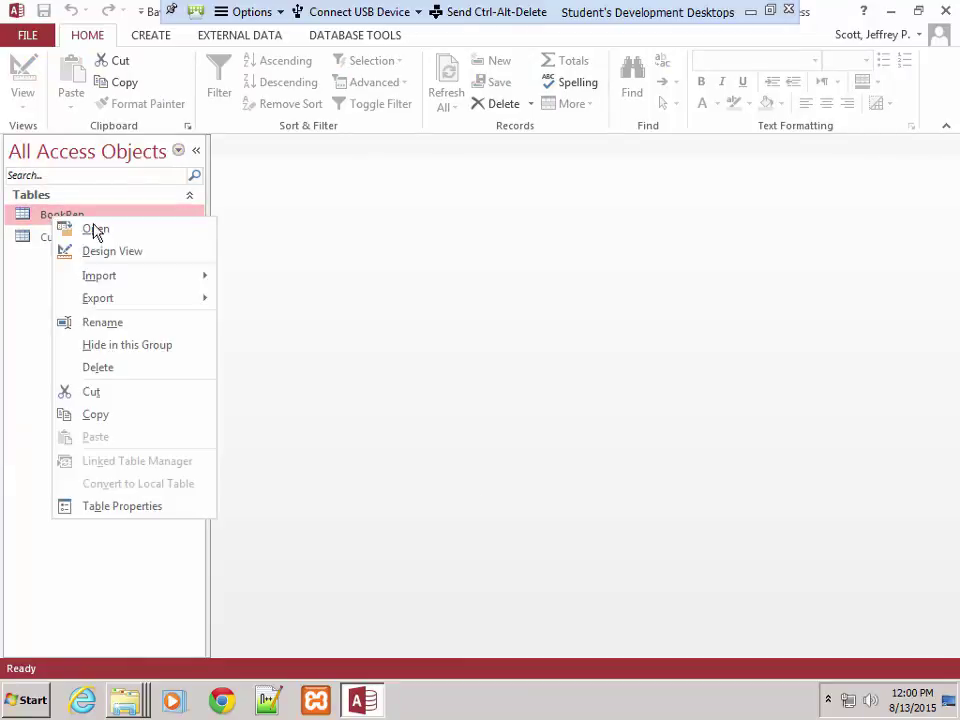
{"action": "left_click", "coordinate": [96, 230]}
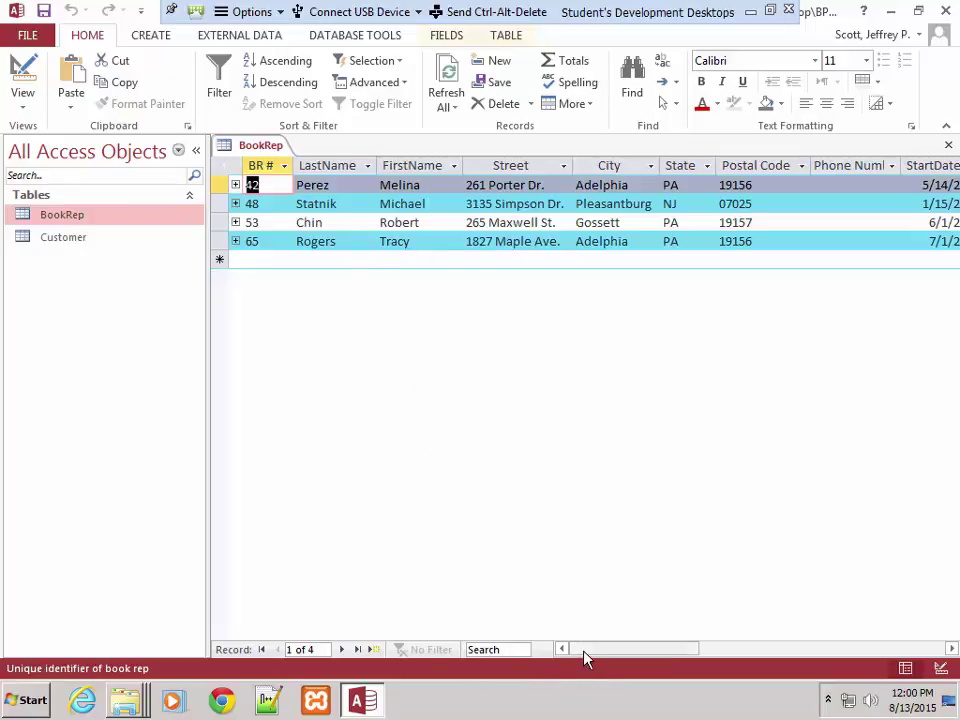
Enter the book reps' phone numbers in the Phone Number field of the first and second BookRep records
{"action": "left_click_drag", "start_coordinate": [572, 651], "coordinate": [654, 661]}
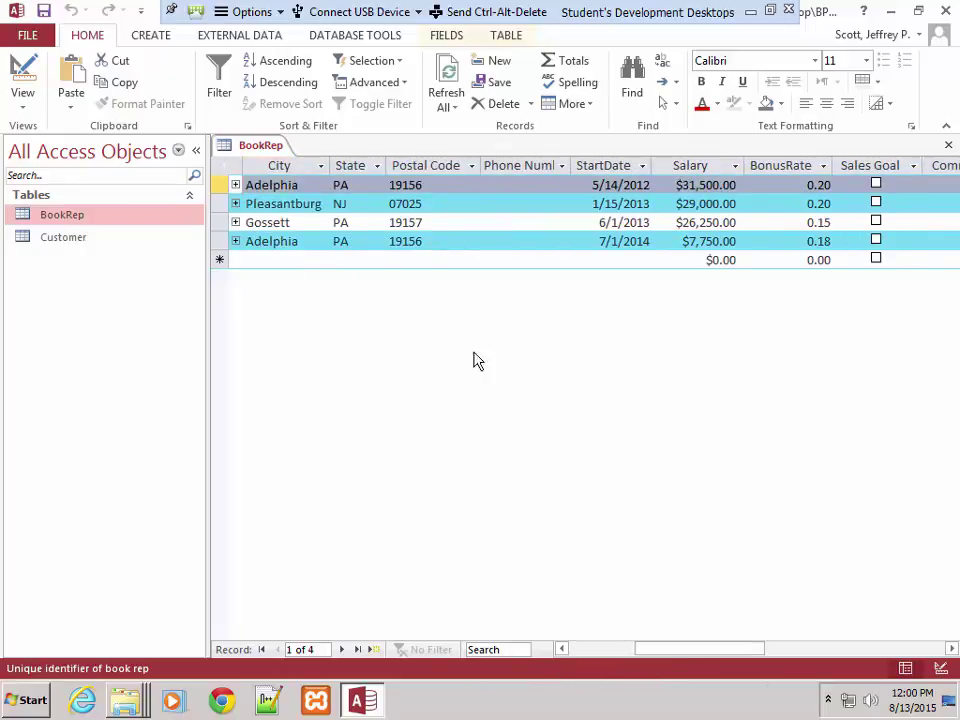
{"action": "left_click", "coordinate": [484, 186]}
{"action": "left_click", "coordinate": [490, 185]}
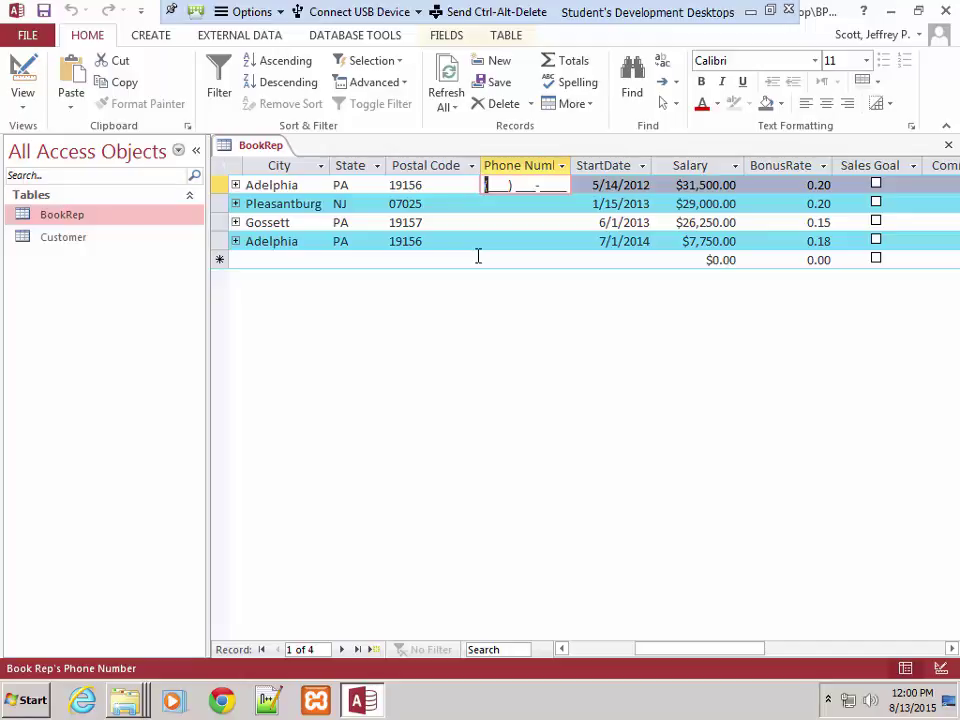
{"action": "type", "text": "610) 555-"}
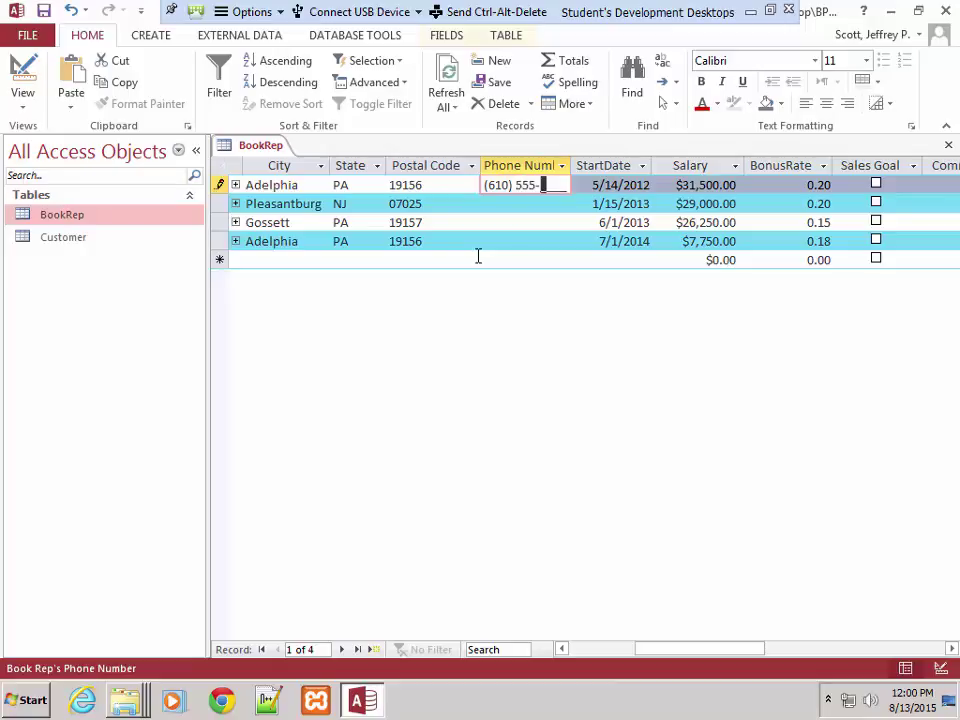
{"action": "type", "text": "2436"}
{"action": "left_click", "coordinate": [480, 205]}
{"action": "left_click", "coordinate": [486, 206]}
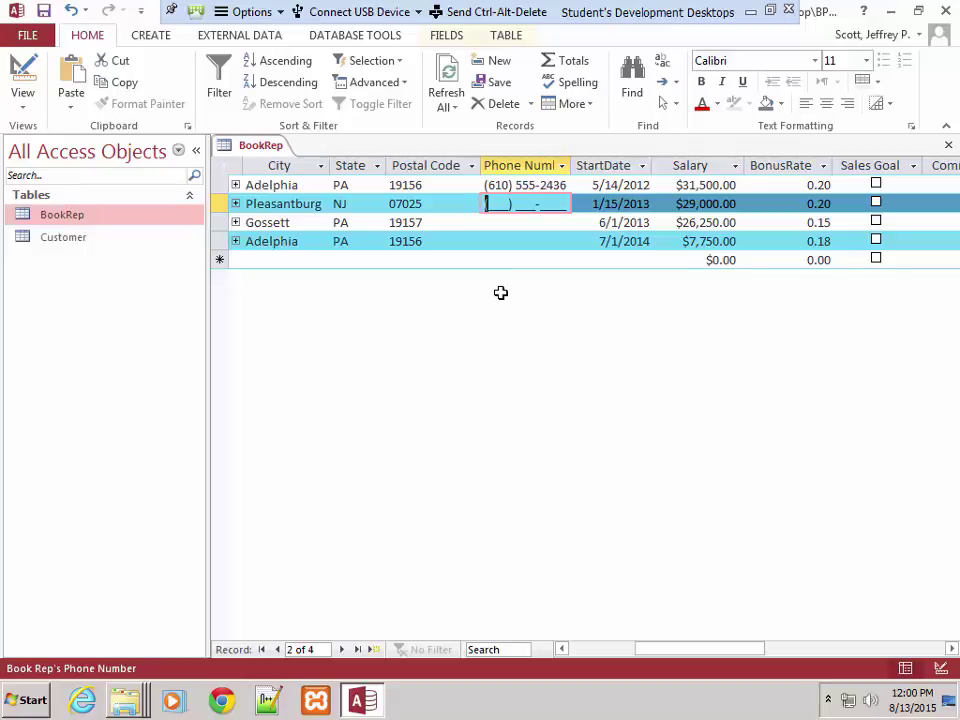
{"action": "type", "text": "201) 555-"}
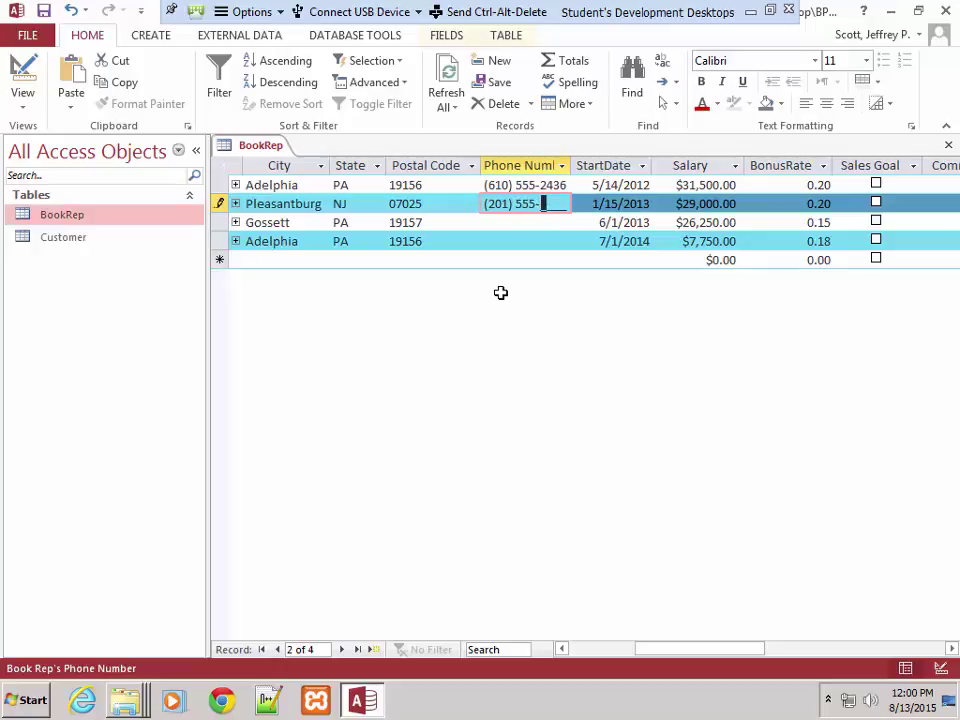
{"action": "type", "text": "1279"}
{"action": "key", "text": "Down"}
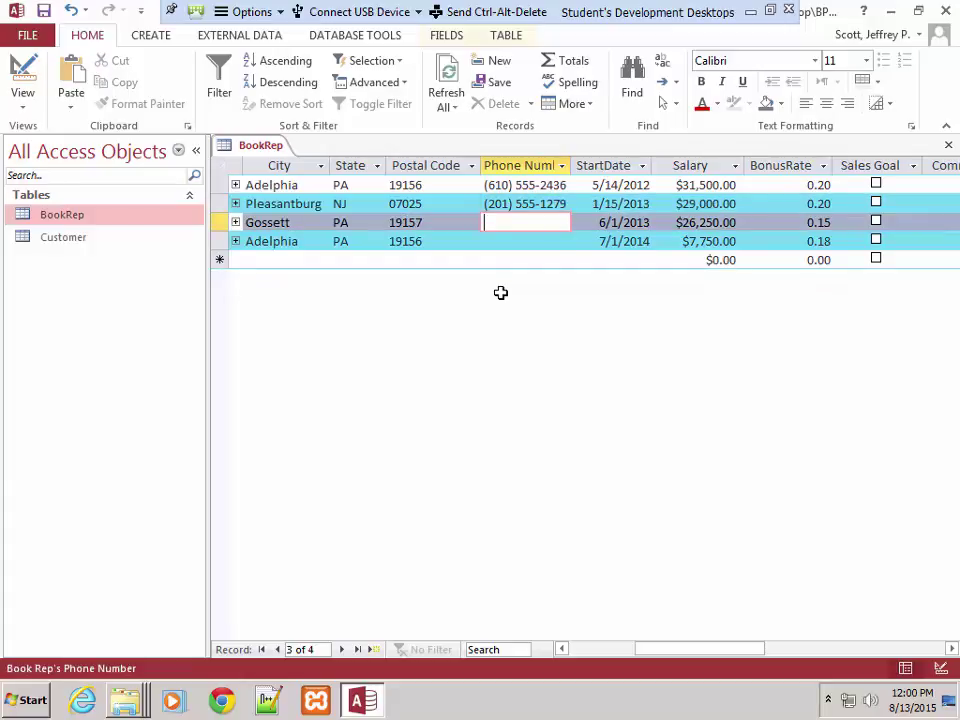
Enter the book reps' phone numbers in the Phone Number field of the third and fourth BookRep records
{"action": "type", "text": "215555"}
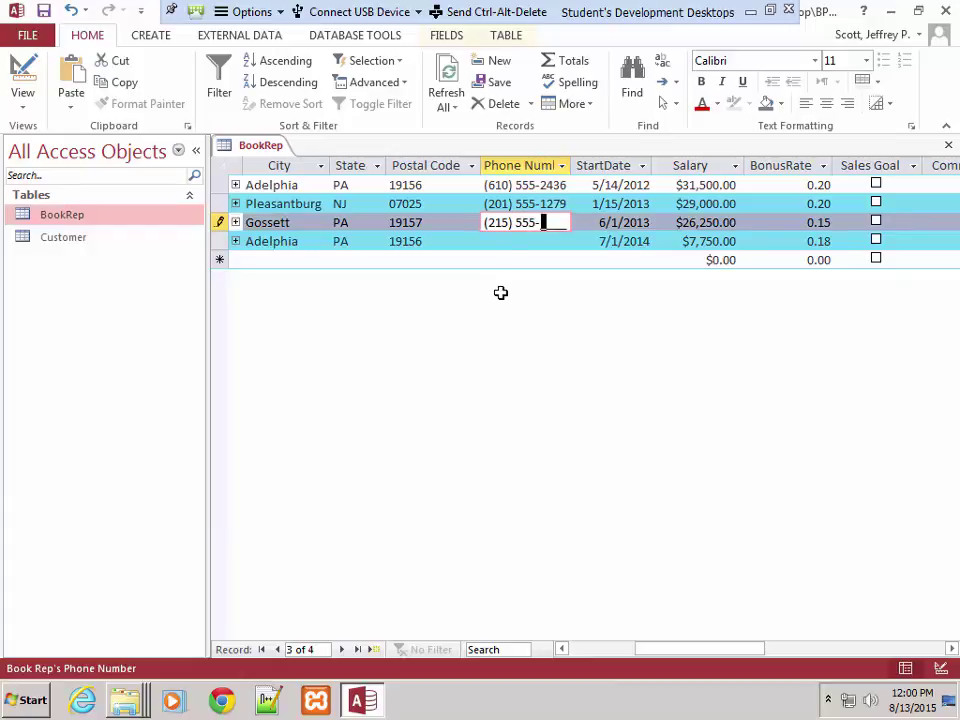
{"action": "type", "text": "85"}
{"action": "type", "text": "58"}
{"action": "key", "text": "Down"}
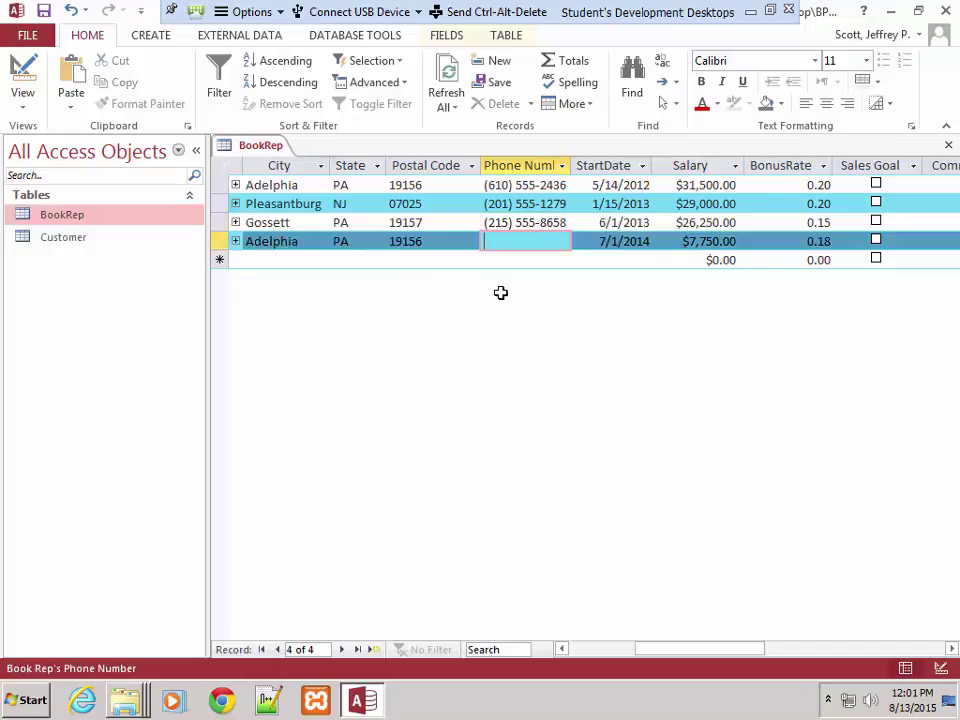
{"action": "type", "text": "610) 555-"}
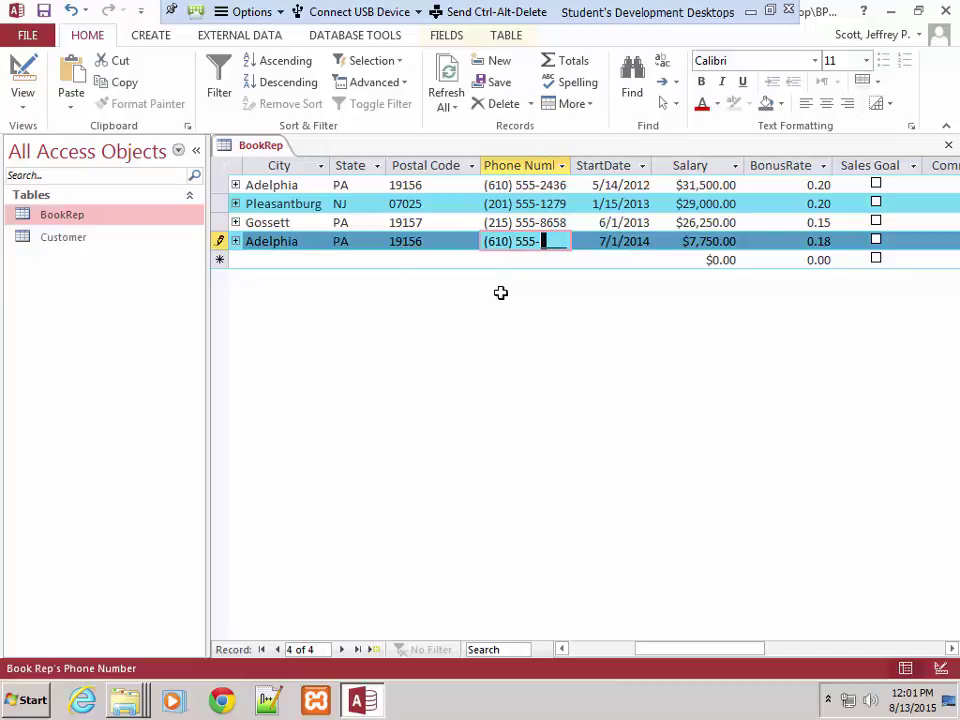
{"action": "type", "text": "5762"}
Mark the Sales Goal field as met for the first book rep
{"action": "left_click_drag", "start_coordinate": [700, 654], "coordinate": [748, 664]}
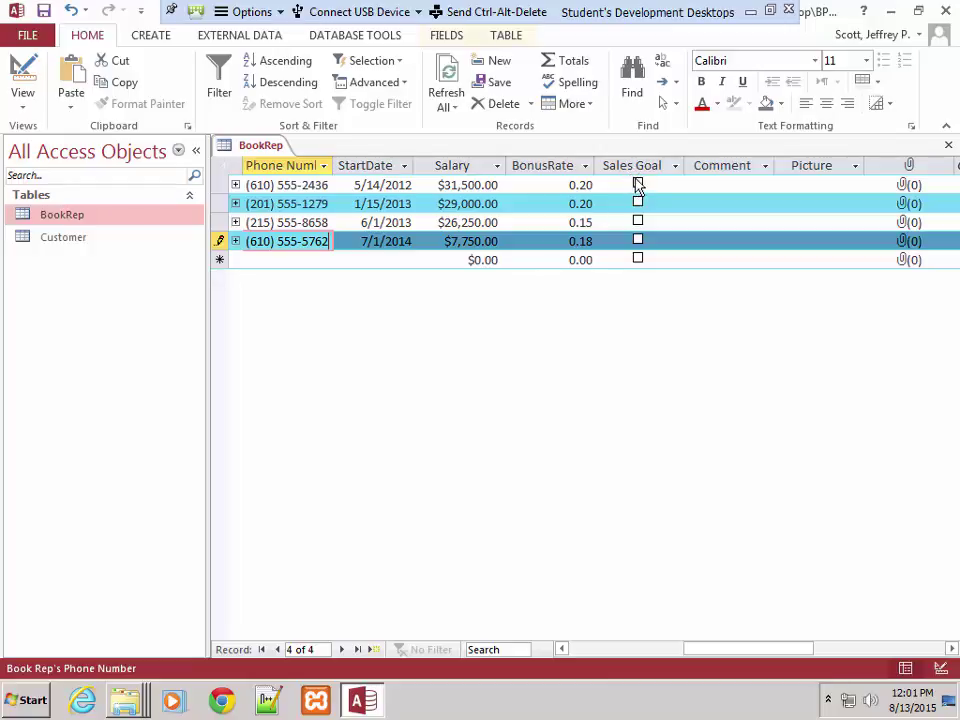
{"action": "left_click", "coordinate": [638, 188]}
{"action": "left_click", "coordinate": [637, 187]}
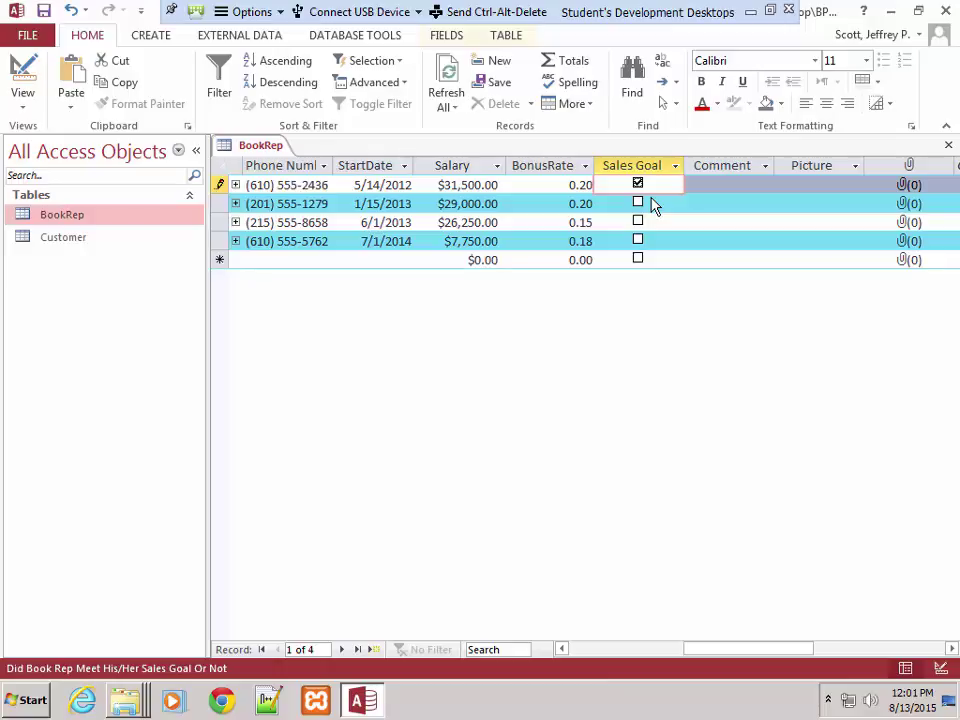
Enter the first book rep's comment as "Fluent in Spanish and Portuguese. Bachelor's Degree in Spanish and Secondary Education."
{"action": "left_click", "coordinate": [701, 182]}
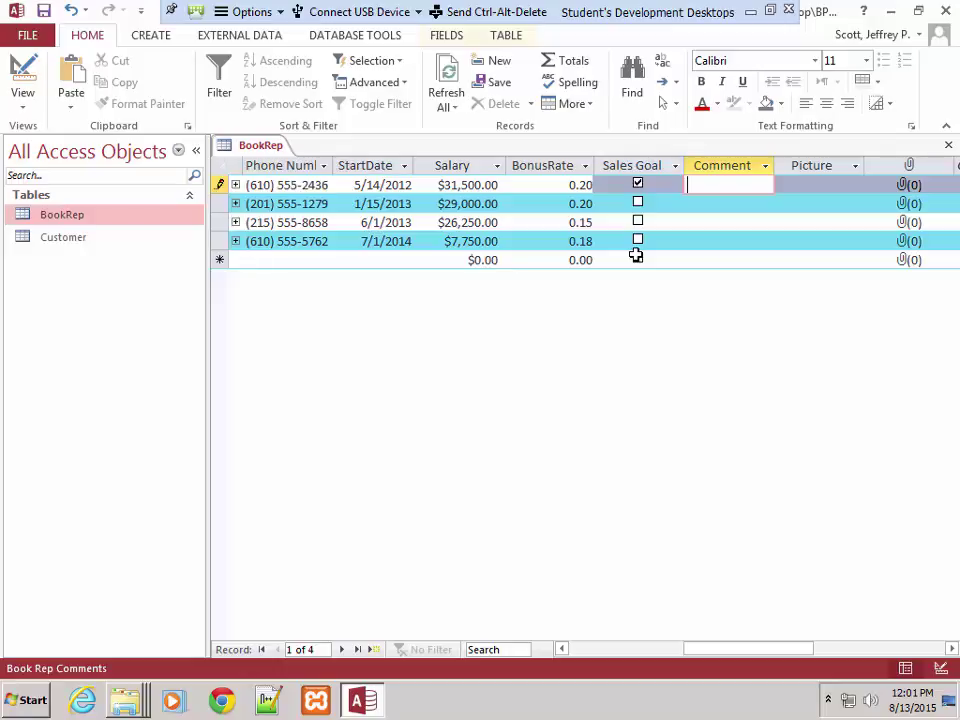
{"action": "type", "text": "Fluent in Spanish"}
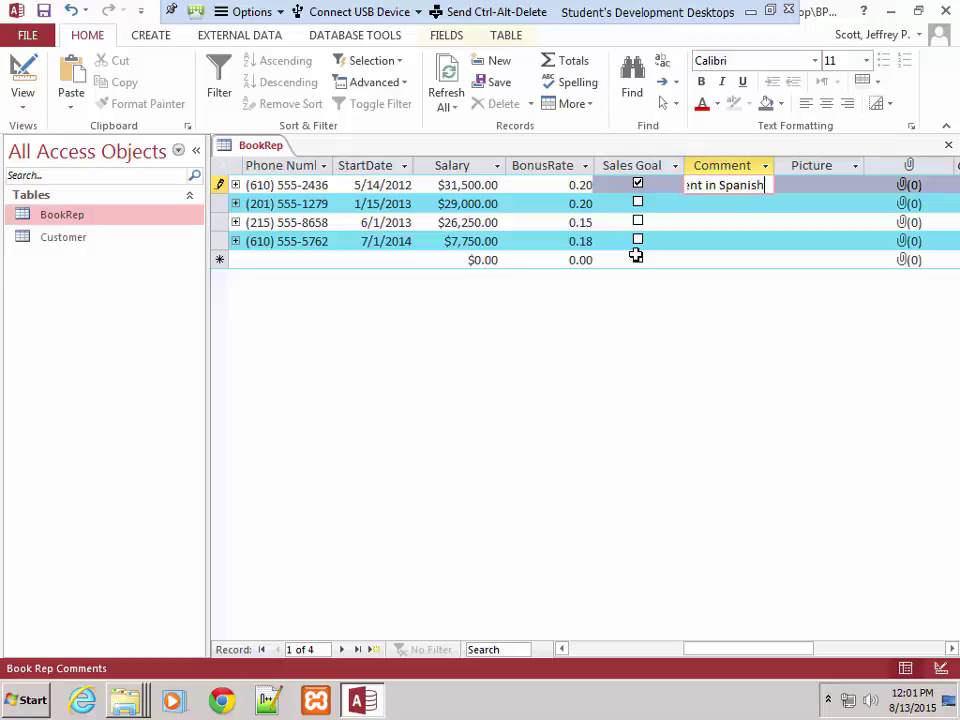
{"action": "type", "text": " and Port"}
{"action": "type", "text": "ugues"}
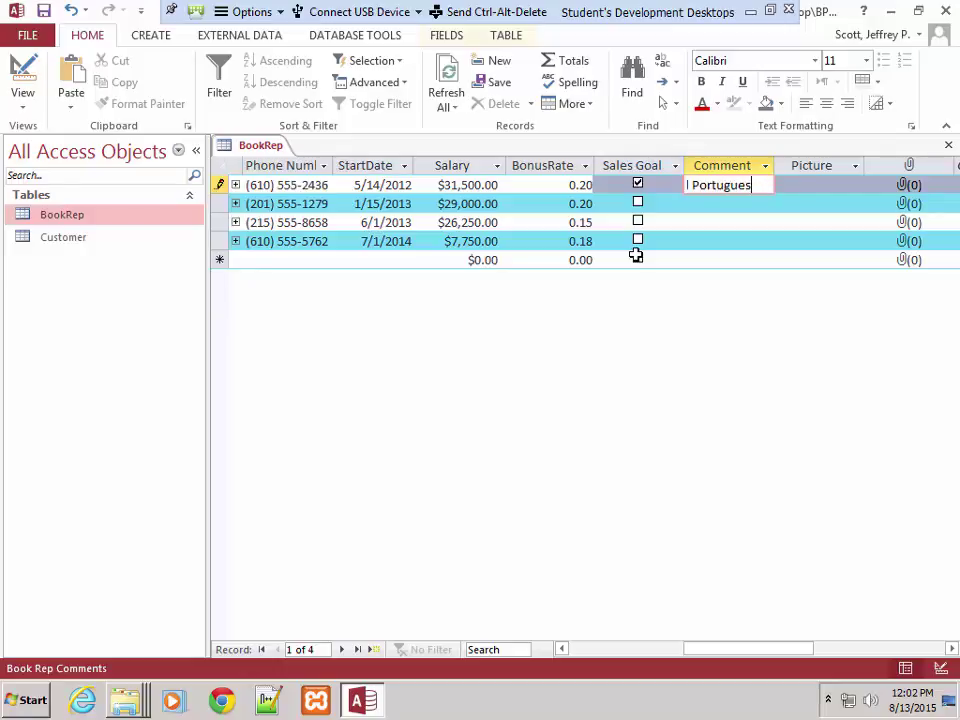
{"action": "type", "text": "e. Bach"}
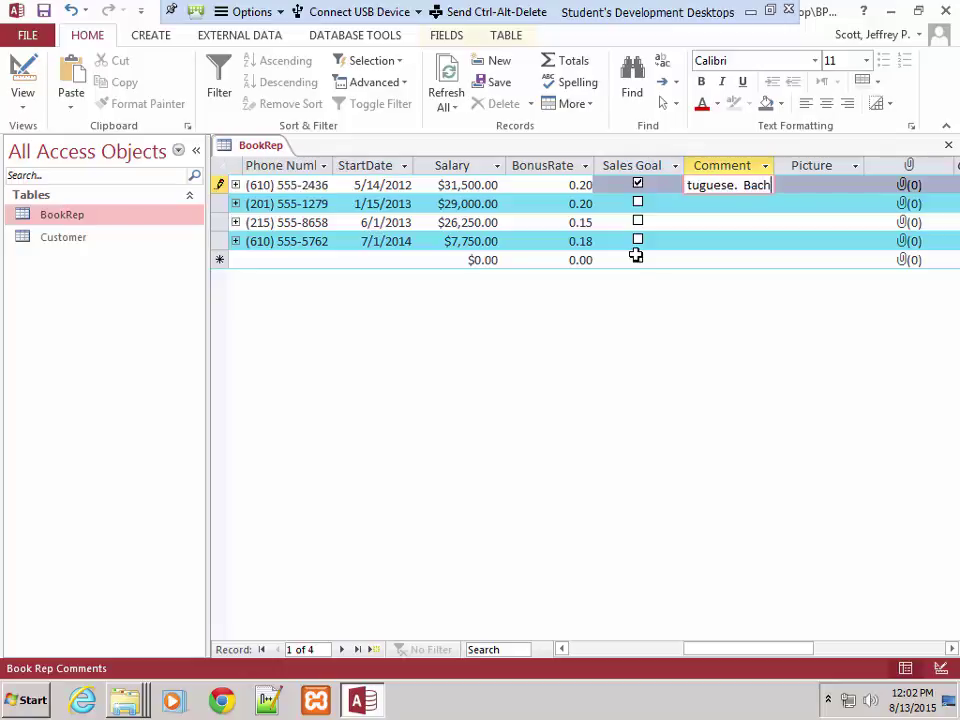
{"action": "type", "text": "elor's "}
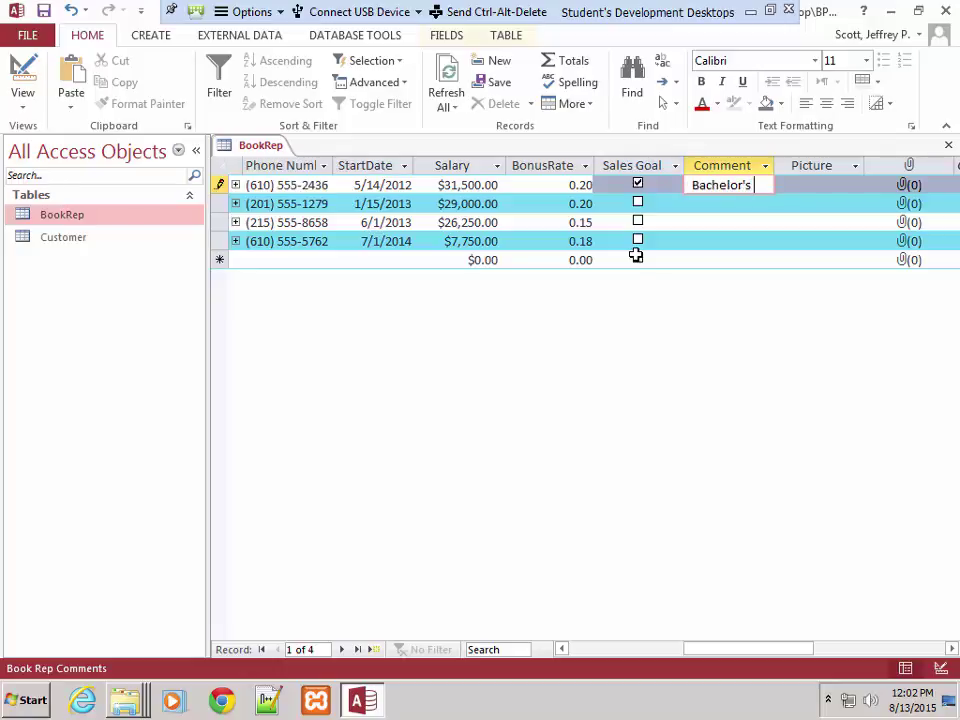
{"action": "type", "text": "Degree in Spani"}
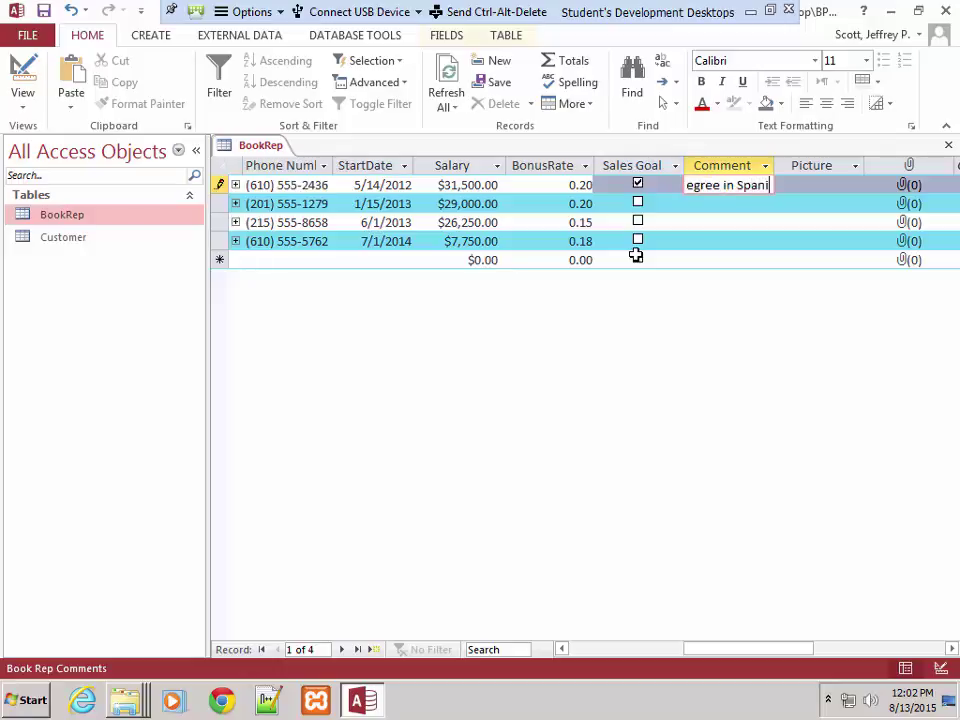
{"action": "type", "text": "sh and Secondary"}
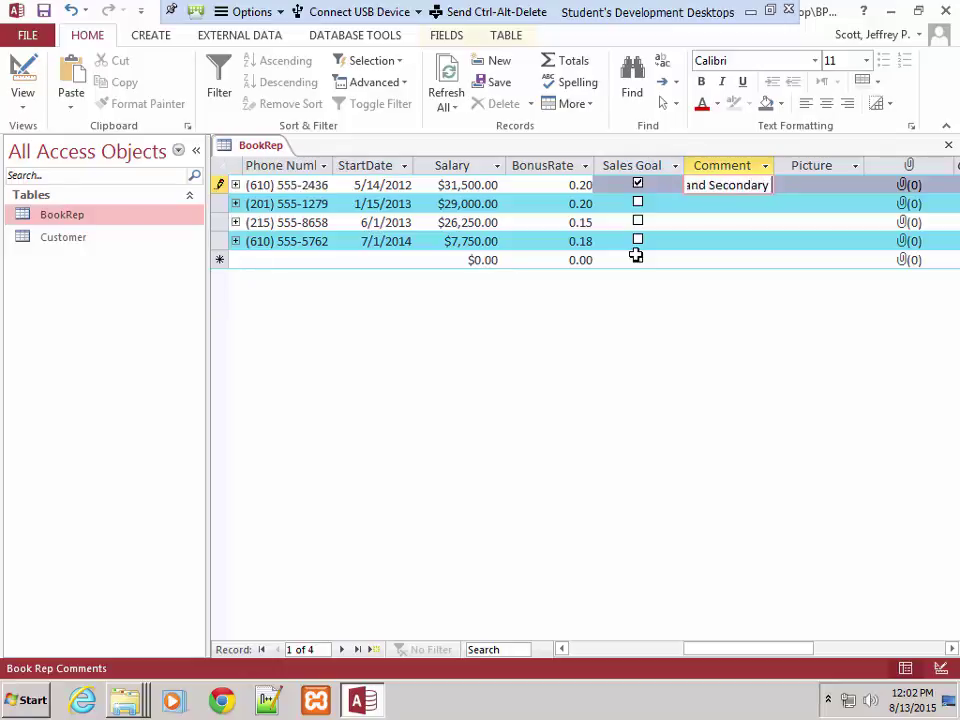
{"action": "type", "text": " Education."}
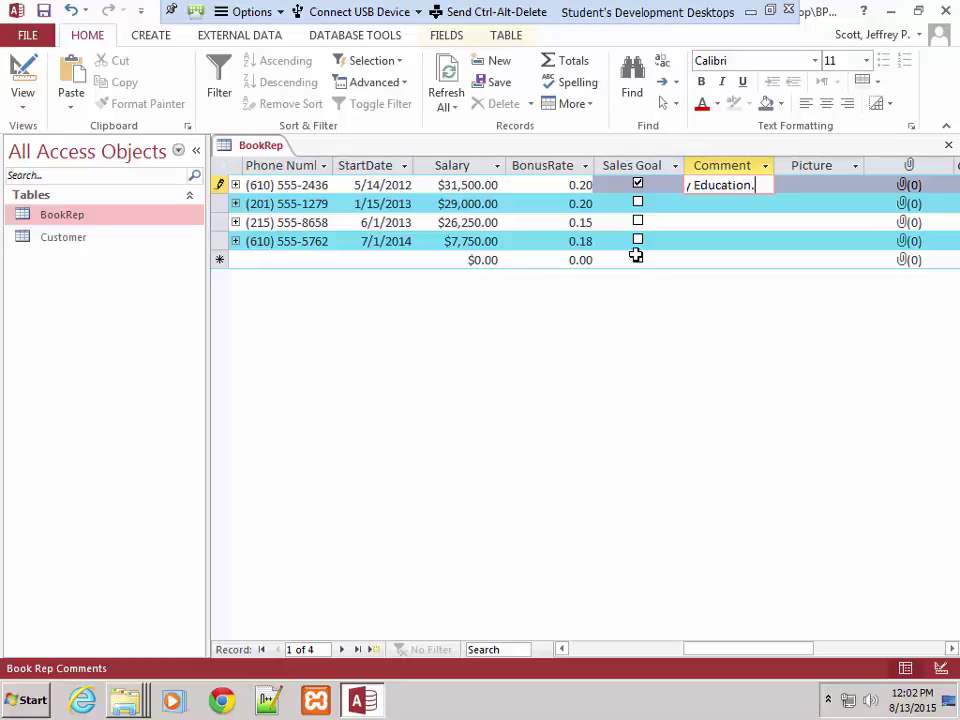
Enter the second book rep's comment as "Senior Sales Representative. Transferred to new division to mentor other book reps."
{"action": "key", "text": "Down"}
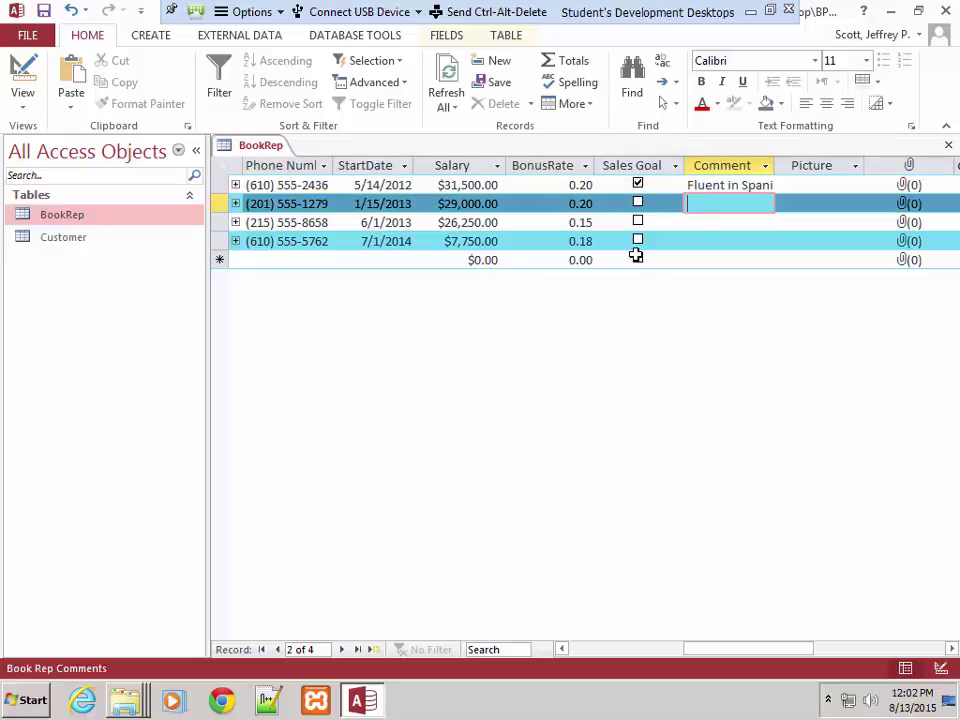
{"action": "type", "text": "Senior"}
{"action": "type", "text": " Sales Rep"}
{"action": "type", "text": "re"}
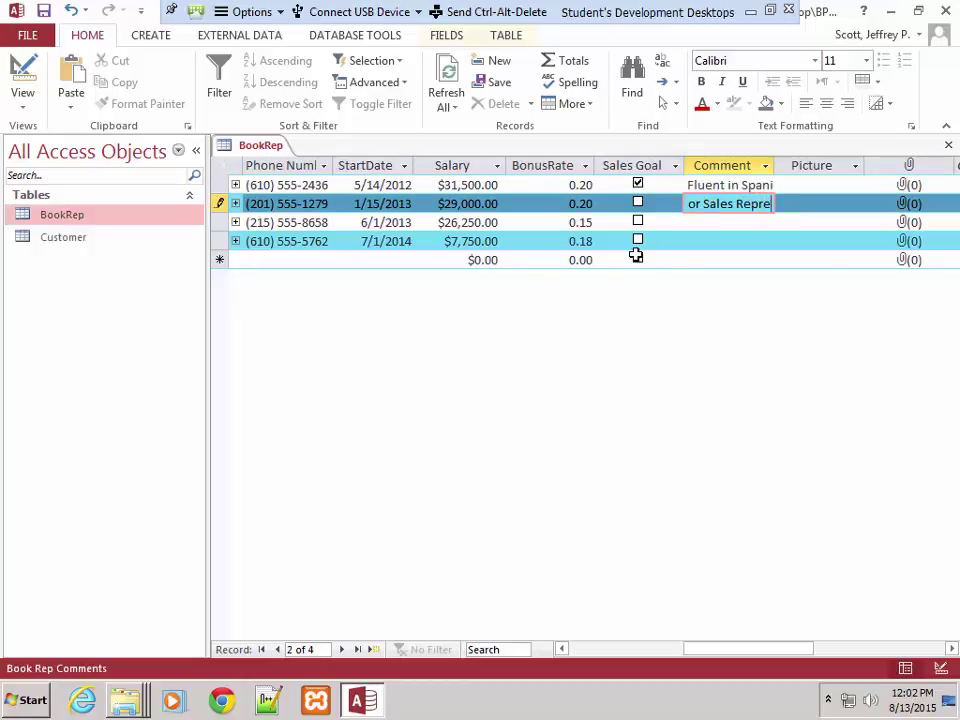
{"action": "type", "text": "sentative."}
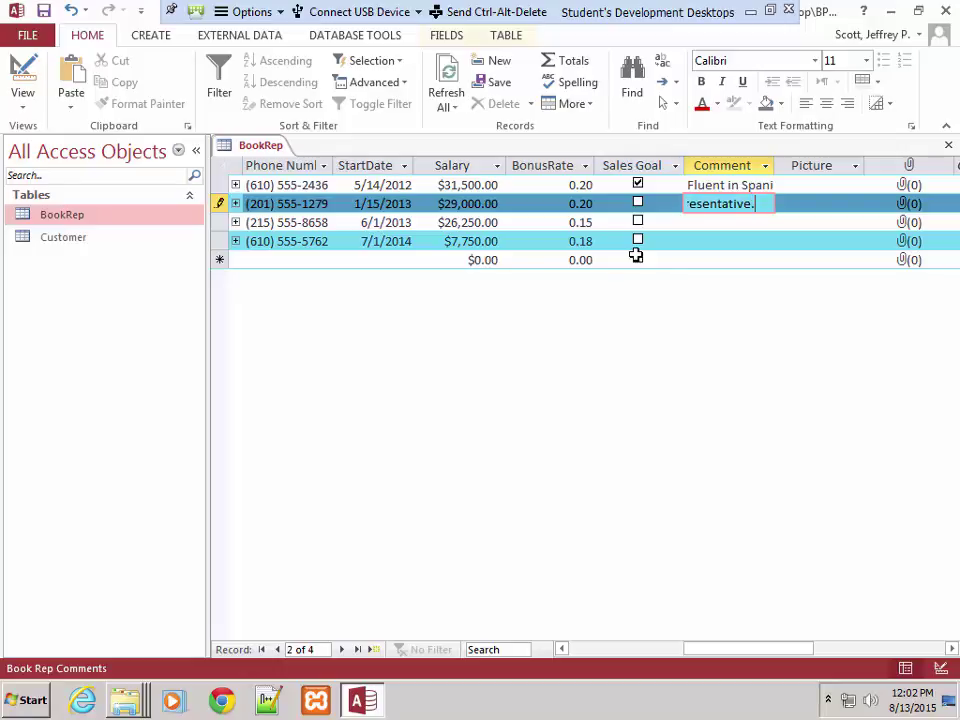
{"action": "type", "text": "  Transferred "}
{"action": "type", "text": "to new divid"}
{"action": "key", "text": "BackSpace"}
{"action": "type", "text": "sion to me"}
{"action": "type", "text": "ntor other b"}
{"action": "type", "text": "ook "}
{"action": "type", "text": "reps."}
Enter the third book rep's comment as "Fluent in Japanese. Learning Arabic. Excels at public speaking."
{"action": "key", "text": "Down"}
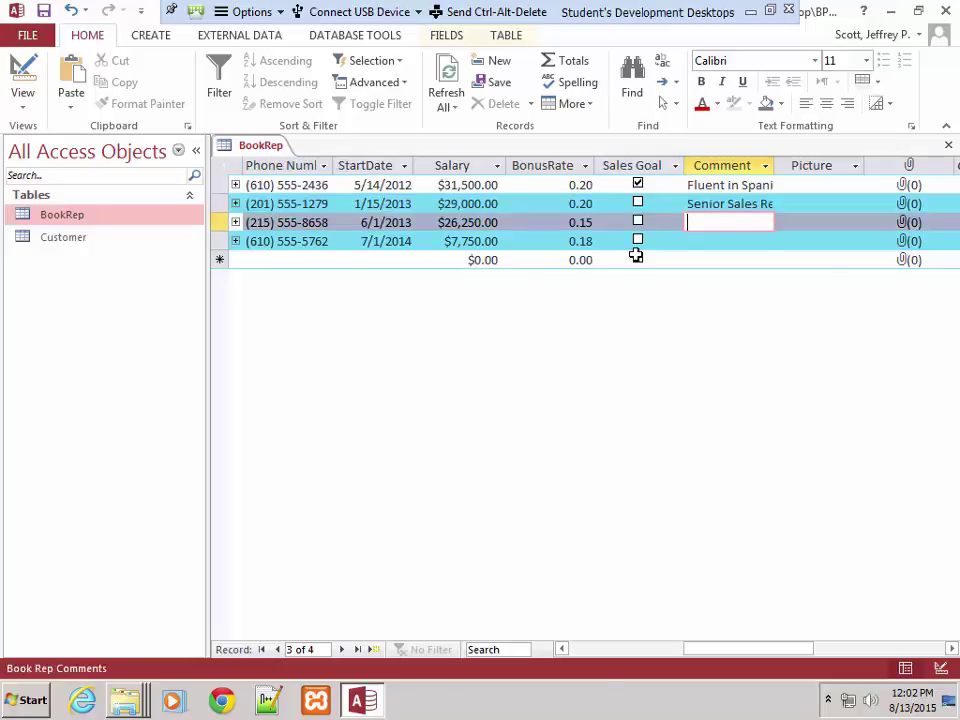
{"action": "type", "text": "Fluent "}
{"action": "type", "text": "in Japanes"}
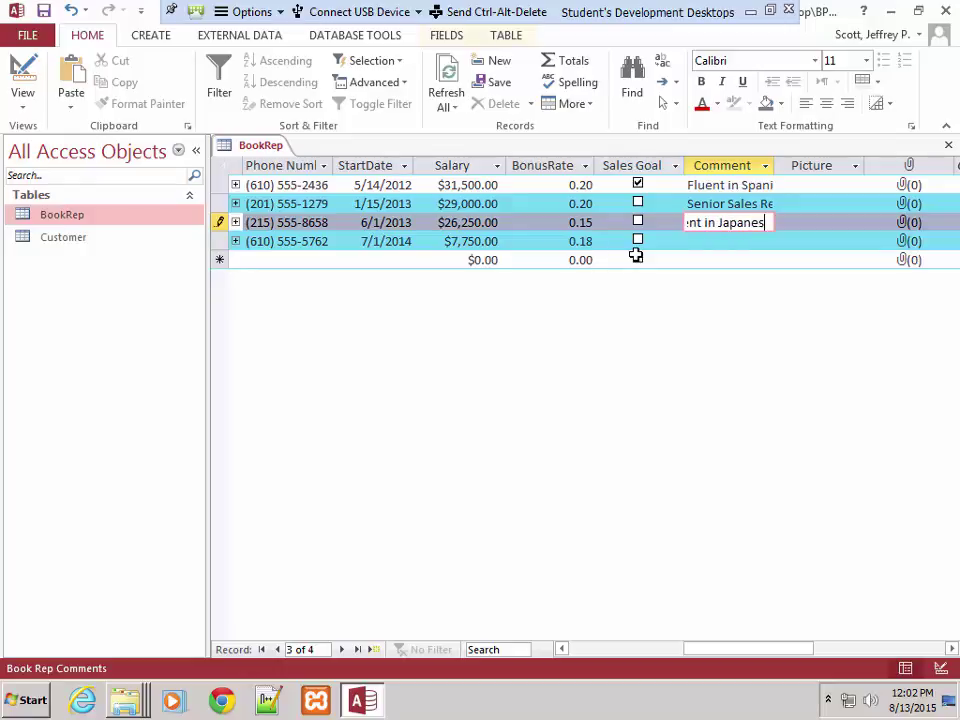
{"action": "key", "text": "BackSpace"}
{"action": "key", "text": "BackSpace"}
{"action": "type", "text": "ese. Learni"}
{"action": "type", "text": "ng Ara"}
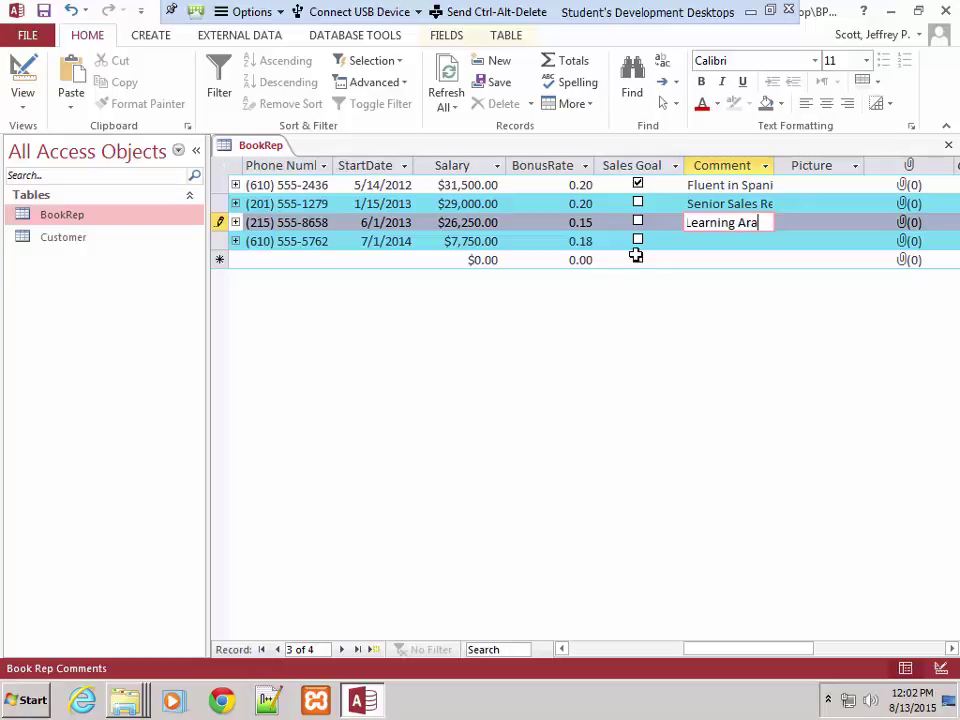
{"action": "type", "text": "bic.  Excels at"}
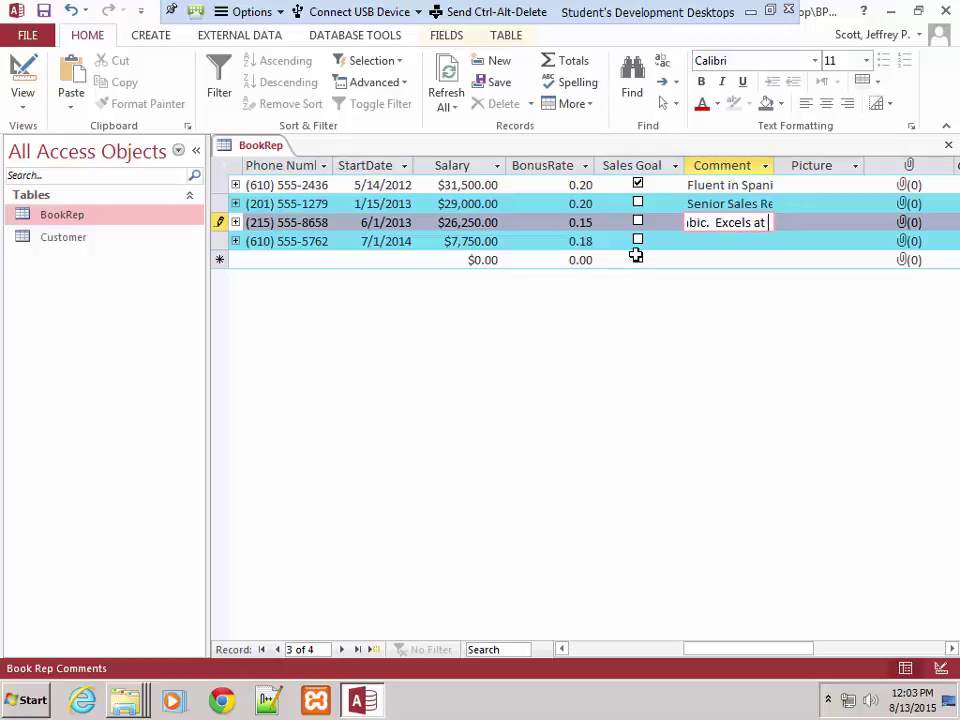
{"action": "type", "text": " public s"}
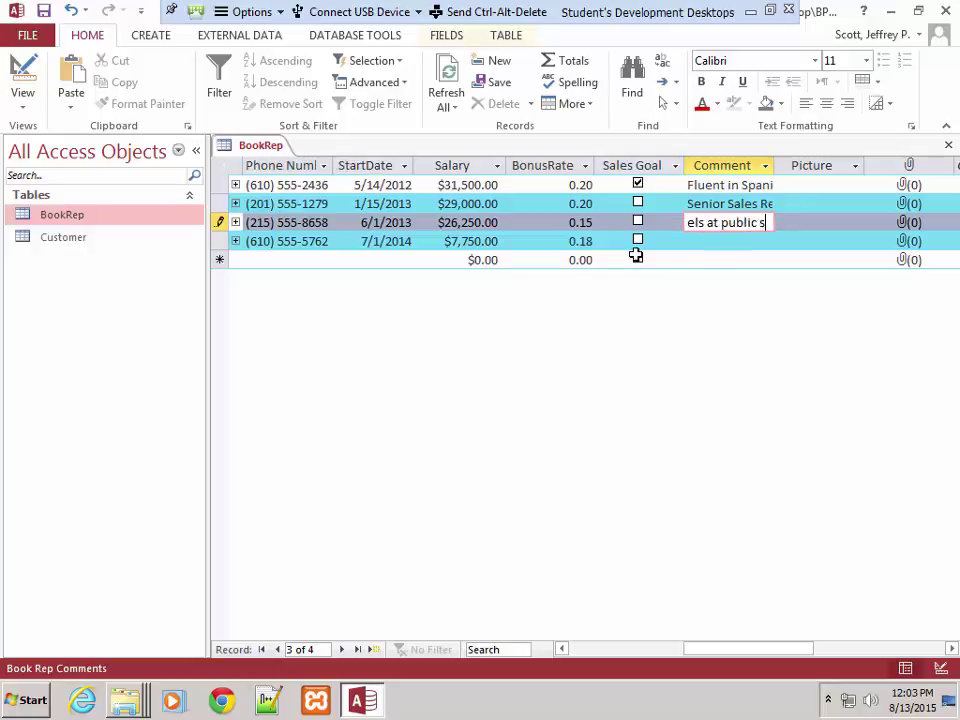
{"action": "type", "text": "peaking."}
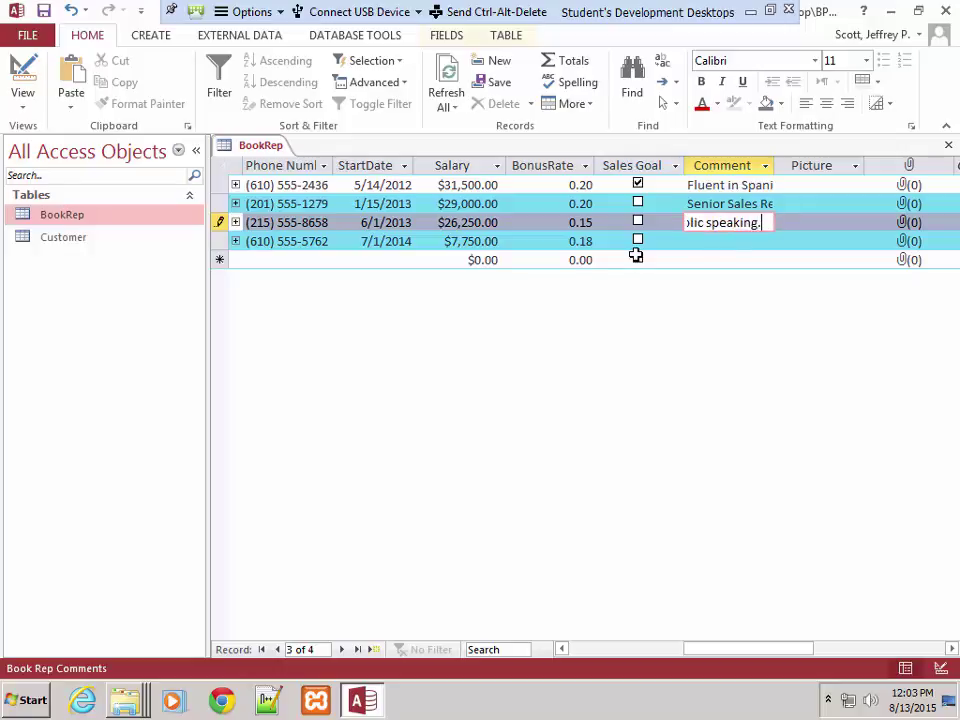
Enter the fourth book rep's comment as "Taught English for 2 years in Russia. Expert at teaching instructors how to use language materials."
{"action": "key", "text": "Down"}
{"action": "type", "text": "Taught"}
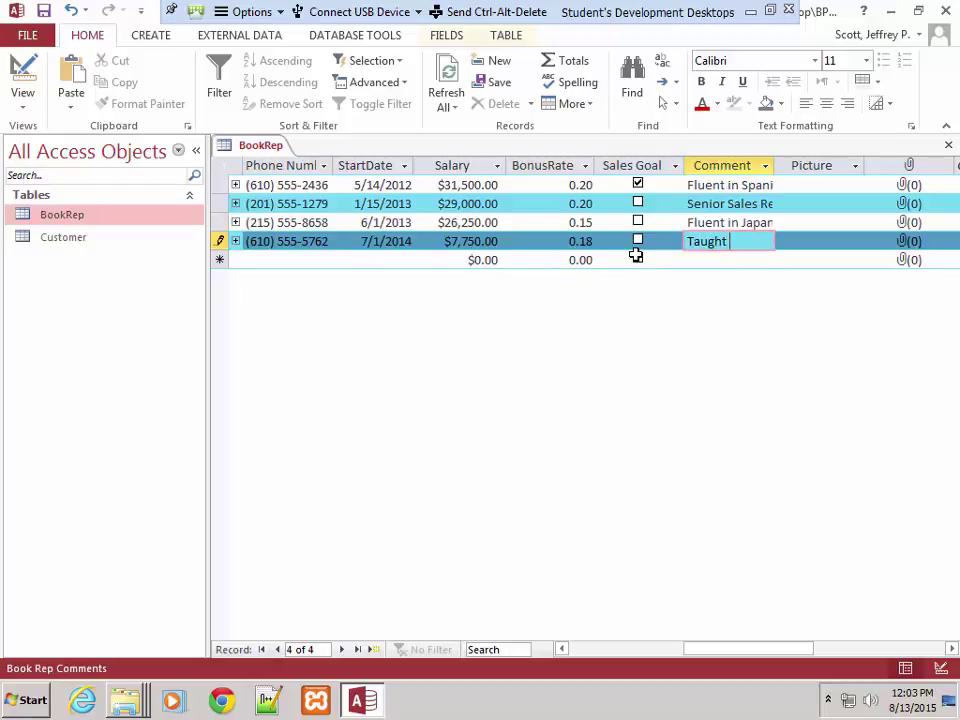
{"action": "type", "text": " English fo"}
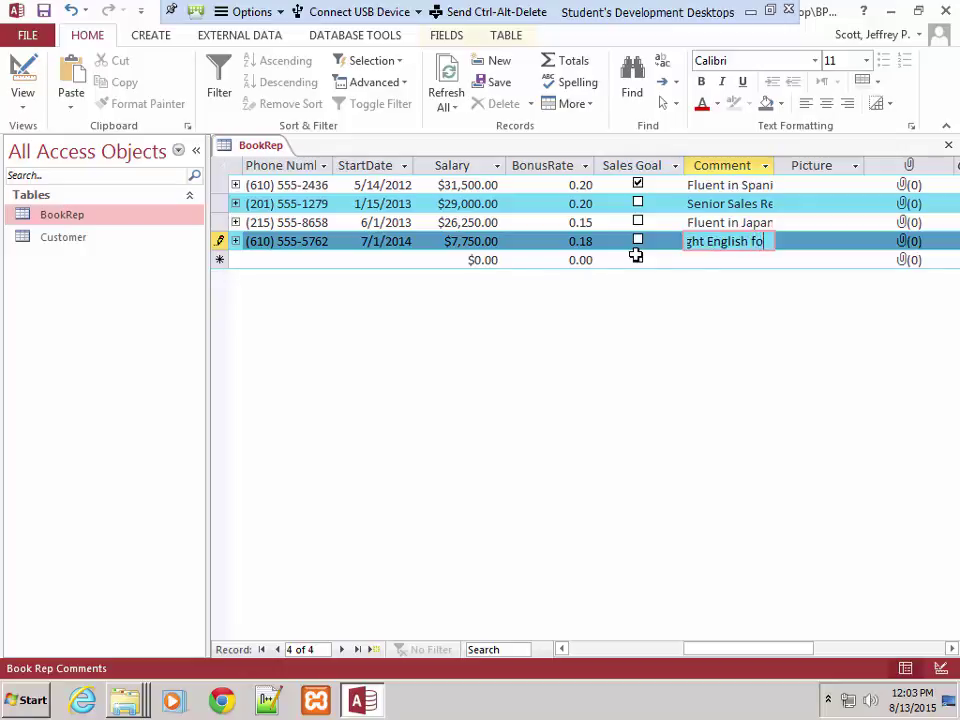
{"action": "type", "text": "r 2 years i"}
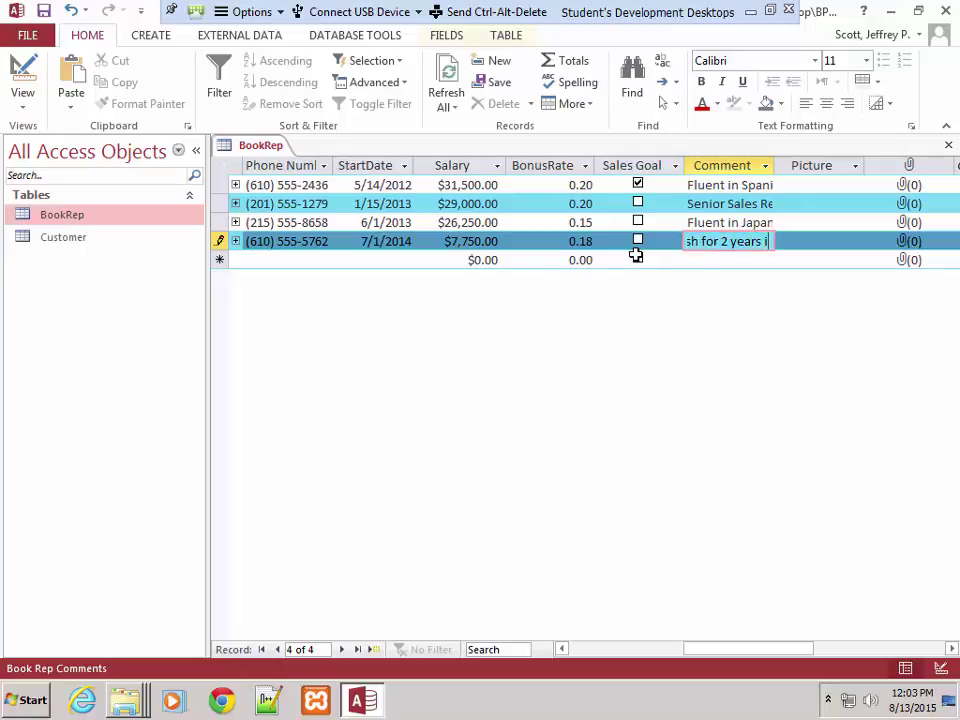
{"action": "type", "text": "n Russia"}
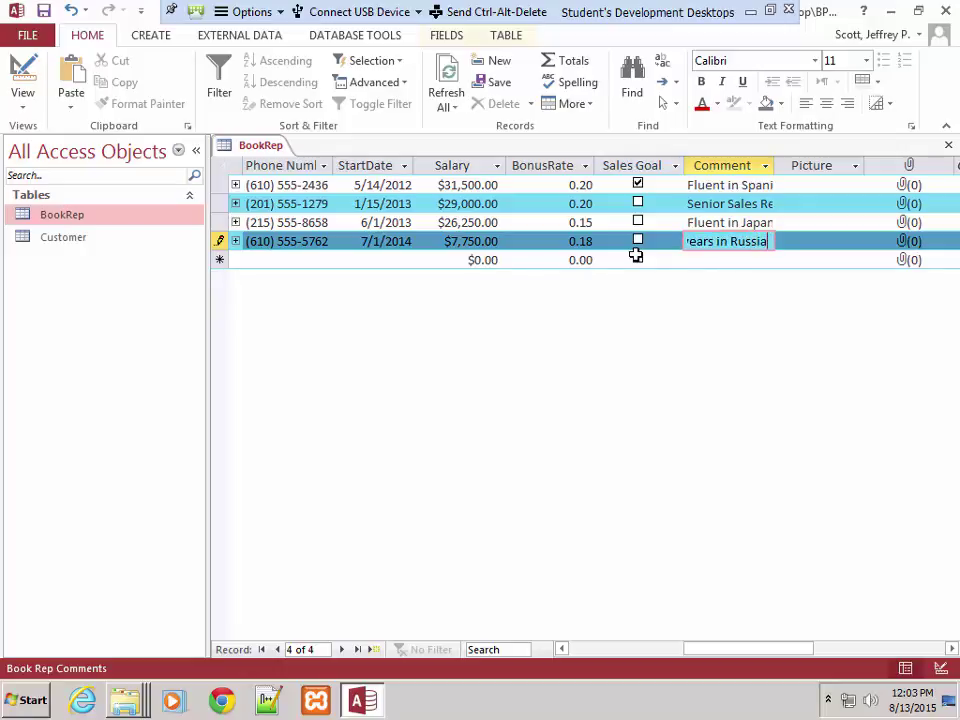
{"action": "type", "text": ". Exprert"}
{"action": "key", "text": "BackSpace"}
{"action": "key", "text": "BackSpace"}
{"action": "key", "text": "BackSpace"}
{"action": "key", "text": "BackSpace"}
{"action": "key", "text": "BackSpace"}
{"action": "type", "text": "ert at teaching "}
{"action": "type", "text": "int"}
{"action": "type", "text": "tructor"}
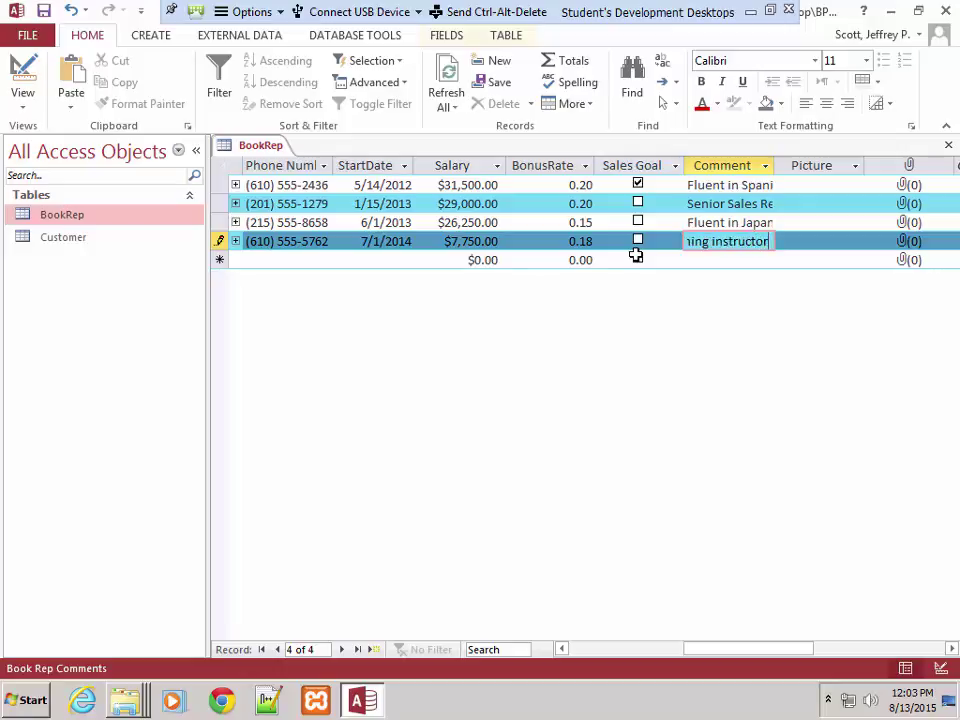
{"action": "type", "text": "s how to use la"}
{"action": "type", "text": "nguage materia"}
{"action": "type", "text": "ls."}
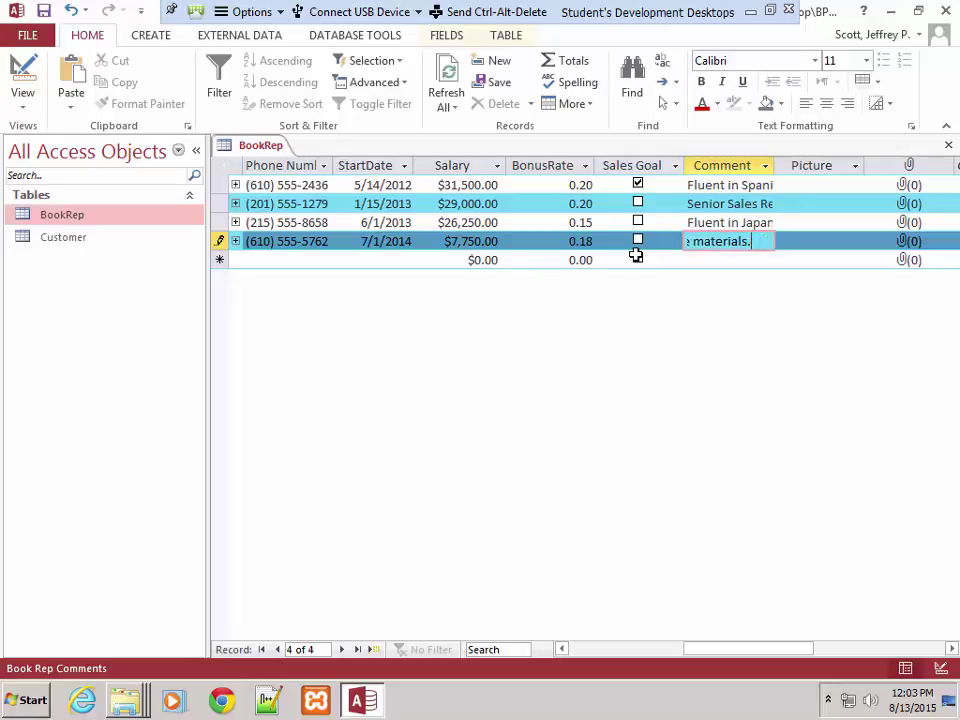
{"action": "key", "text": "Down"}
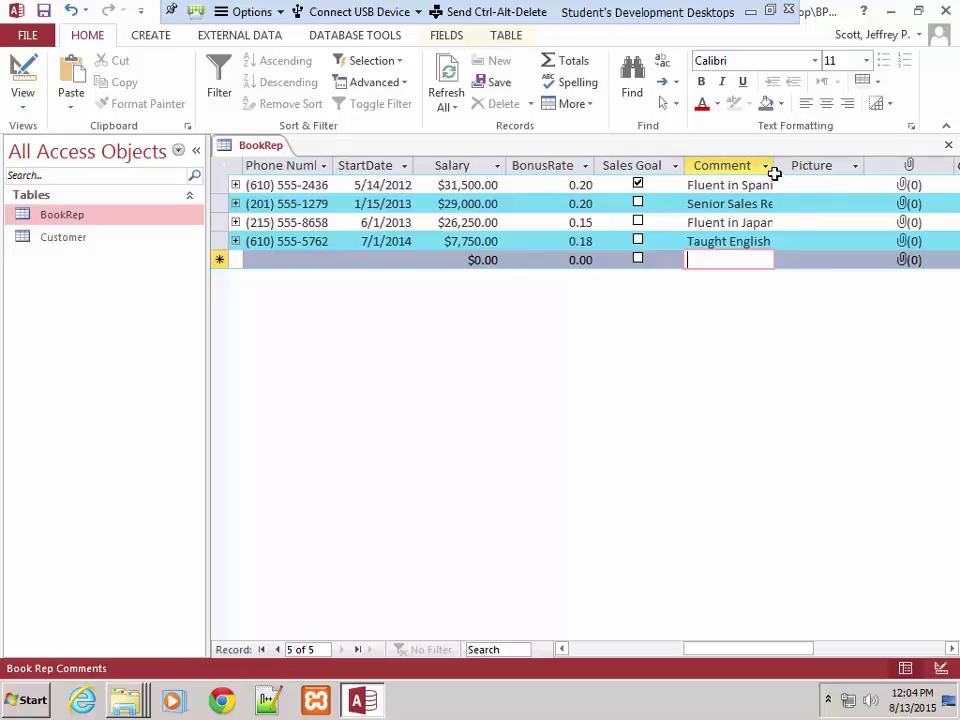
Widen the Comment column slightly and increase the datasheet's row height enough to fit the full text of every comment
{"action": "mouse_move", "coordinate": [776, 168]}
{"action": "left_mouse_down"}
{"action": "mouse_move", "coordinate": [856, 168]}
{"action": "mouse_move", "coordinate": [783, 168]}
{"action": "left_mouse_up"}
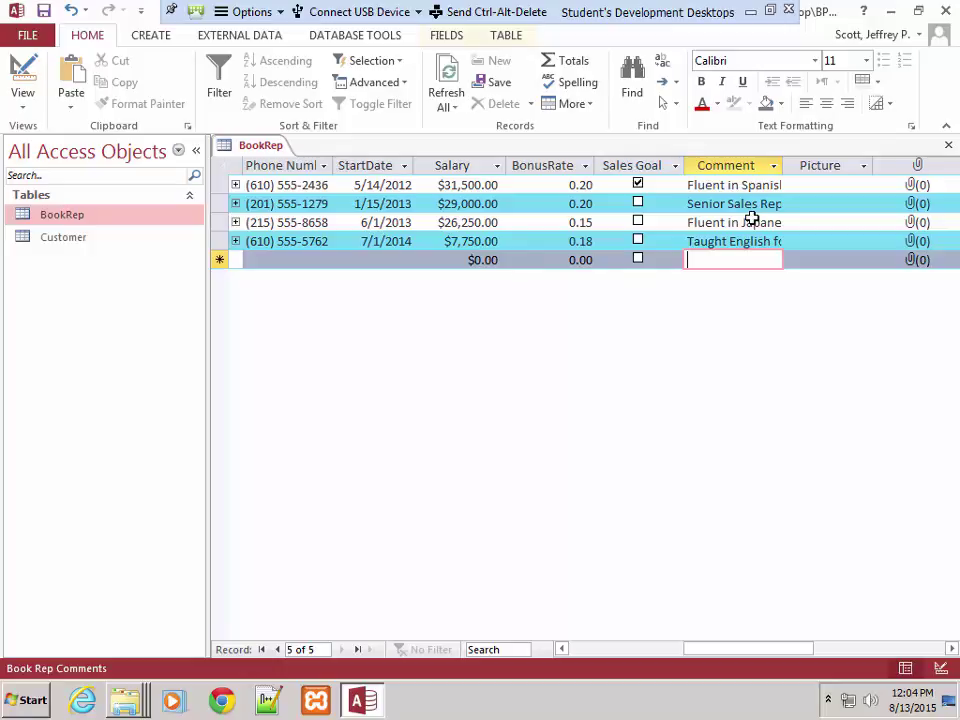
{"action": "left_click", "coordinate": [727, 185]}
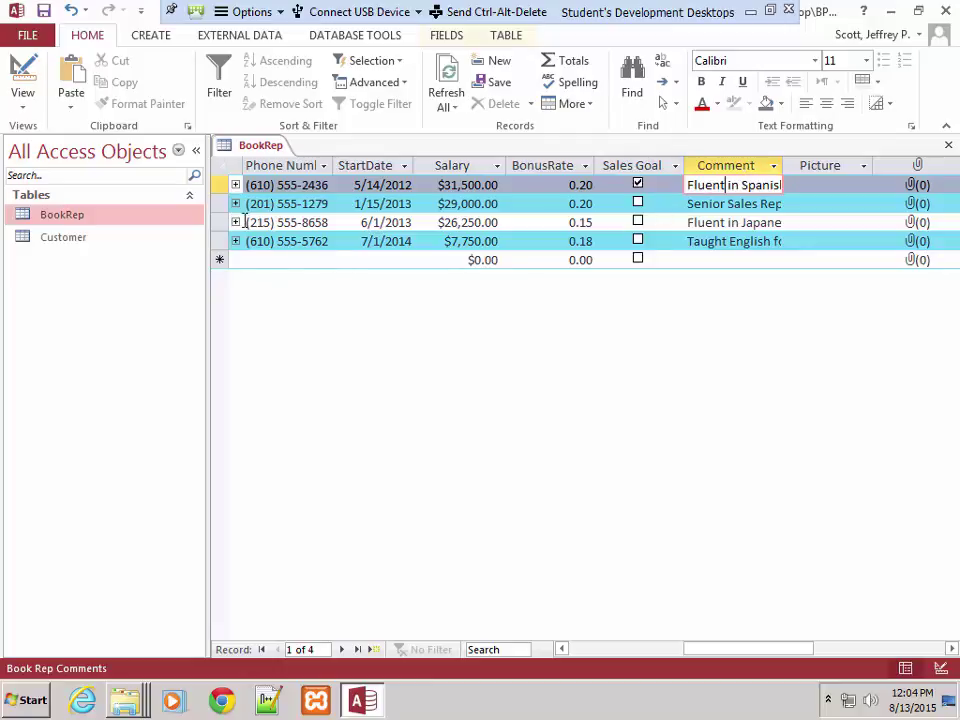
{"action": "left_click_drag", "start_coordinate": [221, 211], "coordinate": [226, 233]}
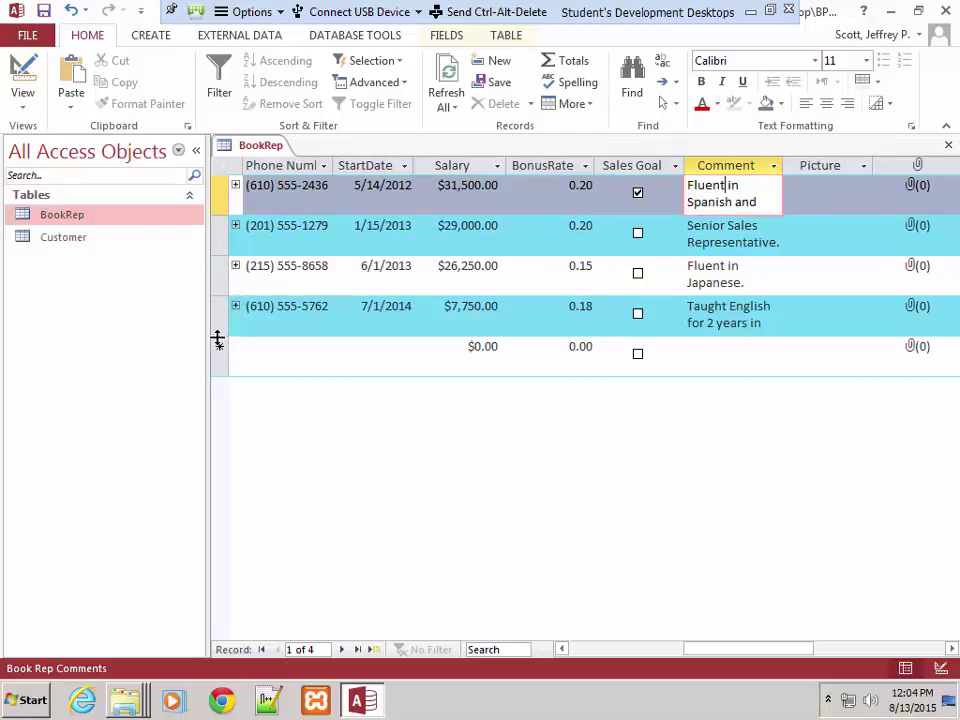
{"action": "left_click_drag", "start_coordinate": [216, 340], "coordinate": [214, 357]}
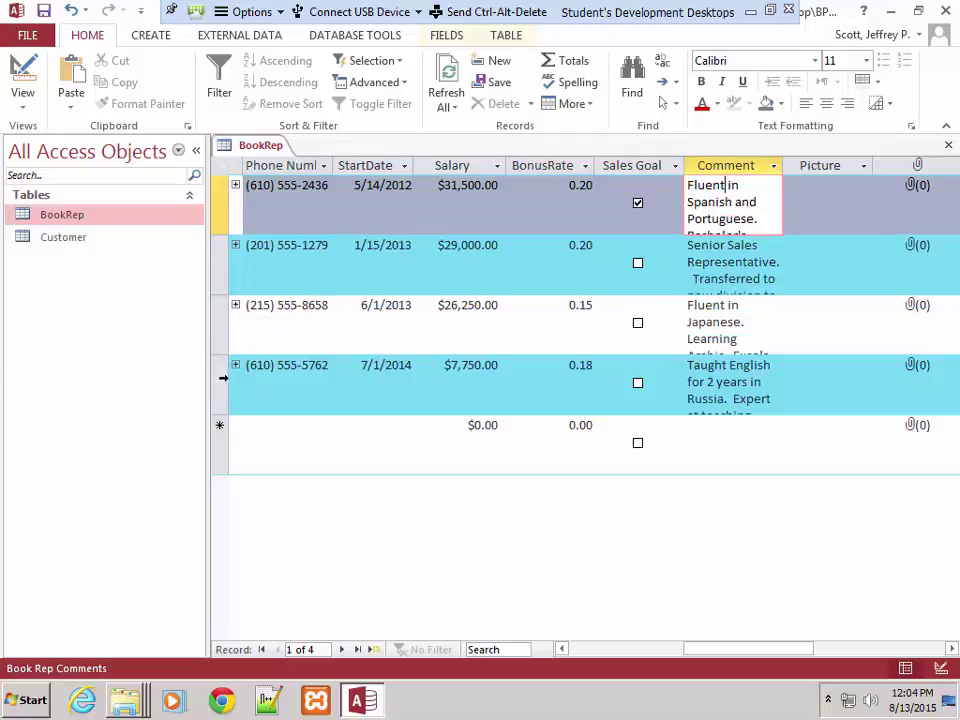
{"action": "left_click_drag", "start_coordinate": [218, 418], "coordinate": [218, 453]}
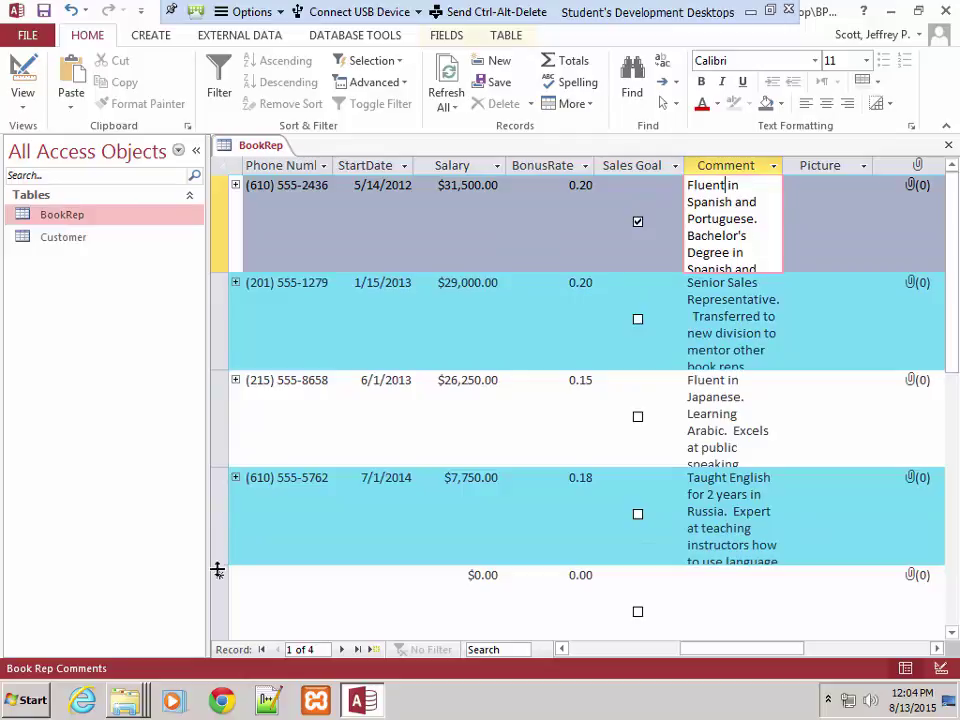
{"action": "left_click_drag", "start_coordinate": [217, 568], "coordinate": [219, 610]}
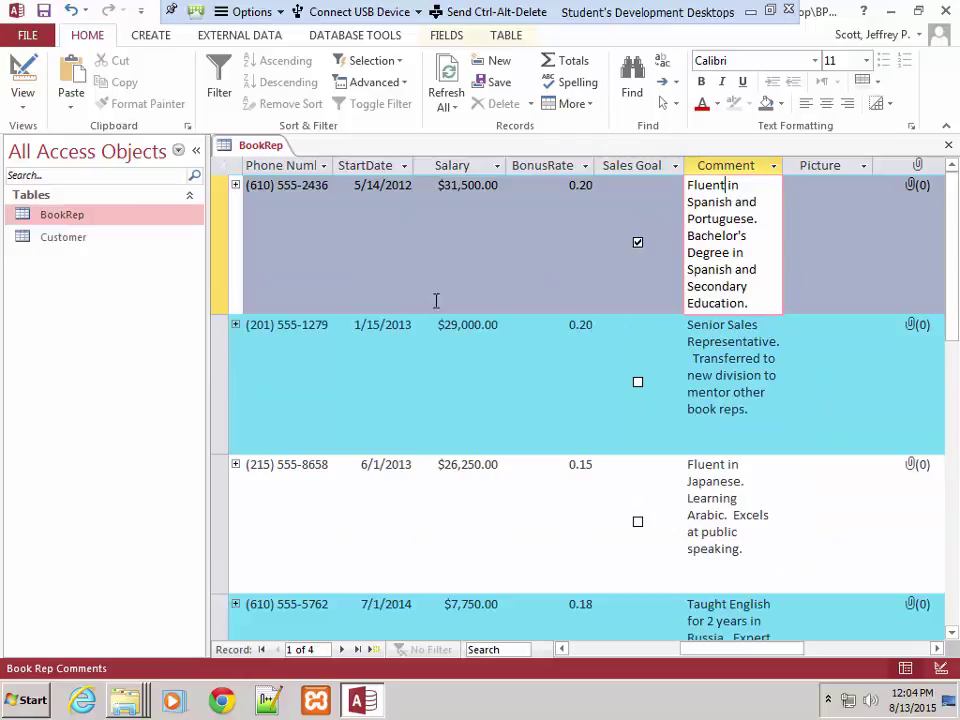
{"action": "scroll", "coordinate": [479, 445], "scroll_direction": "down", "scroll_amount": 1}
{"action": "scroll", "coordinate": [478, 452], "scroll_direction": "down", "scroll_amount": 1}
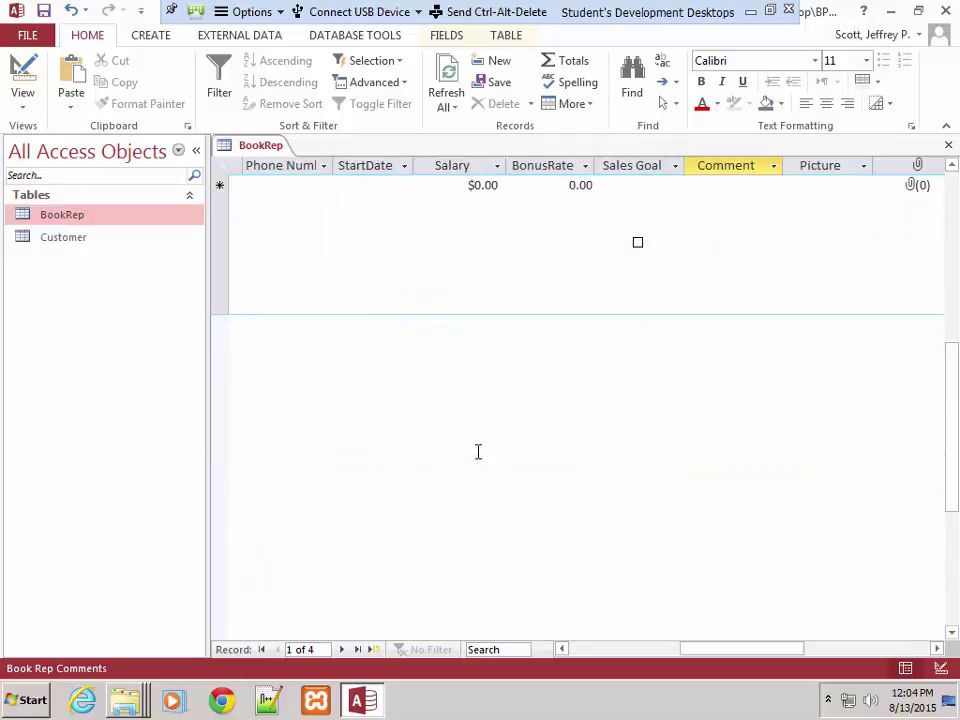
{"action": "scroll", "coordinate": [478, 452], "scroll_direction": "up", "scroll_amount": 1}
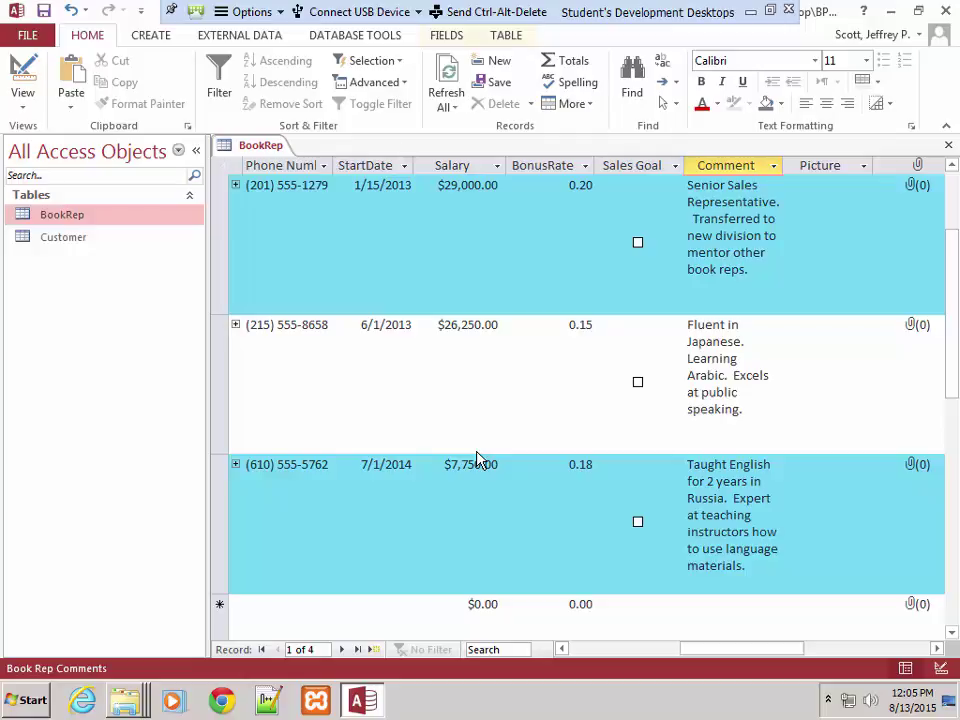
Reset the BookRep datasheet's row height to the standard height
{"action": "right_click", "coordinate": [221, 316]}
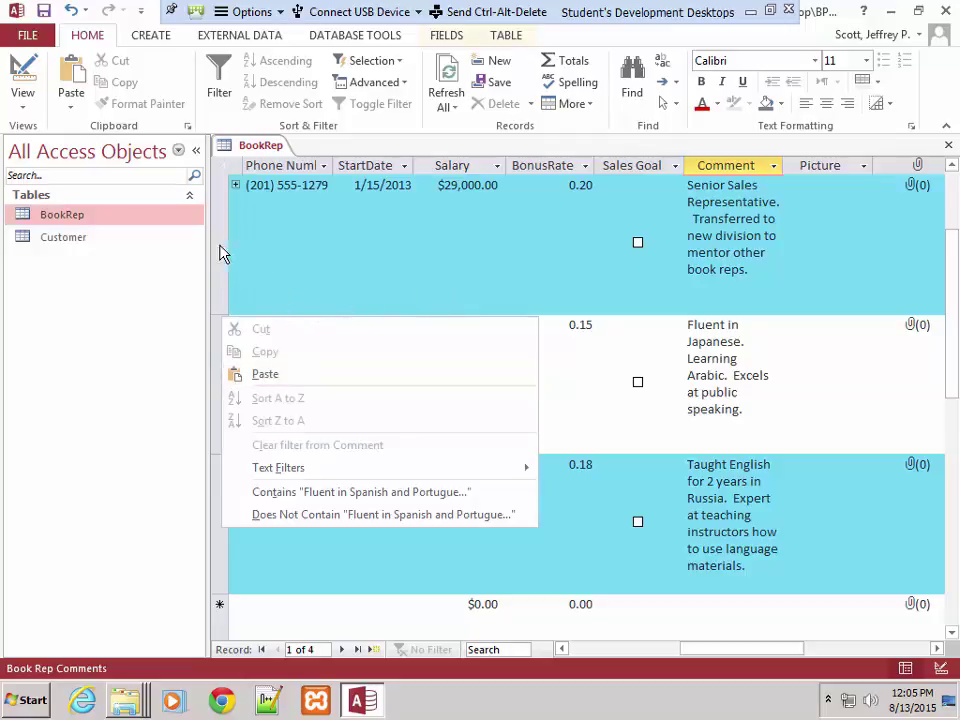
{"action": "left_click", "coordinate": [572, 437]}
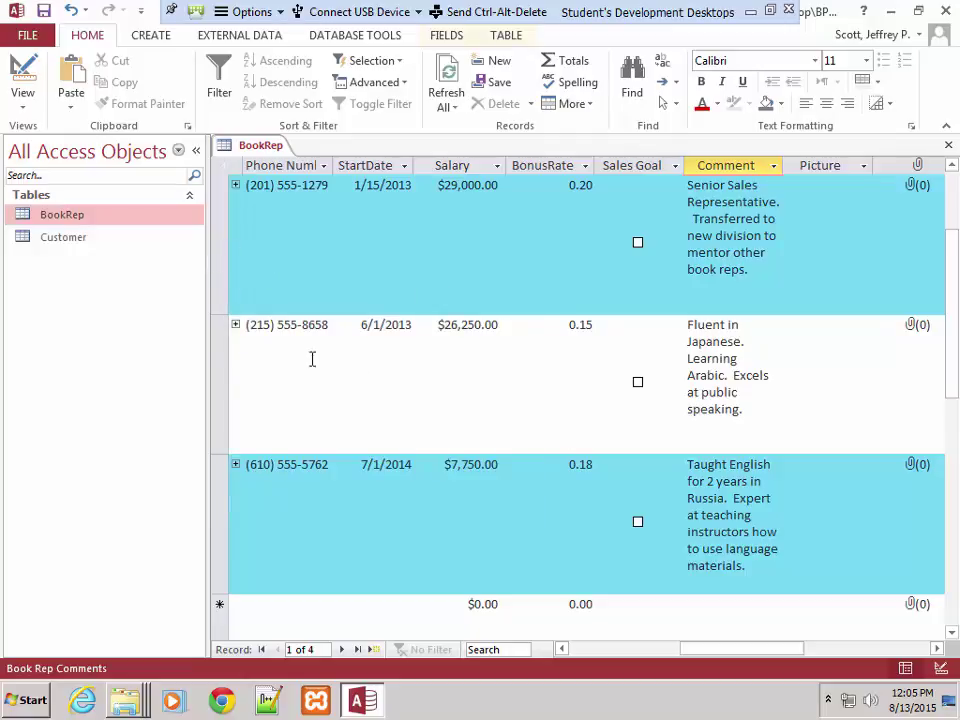
{"action": "right_click", "coordinate": [222, 349]}
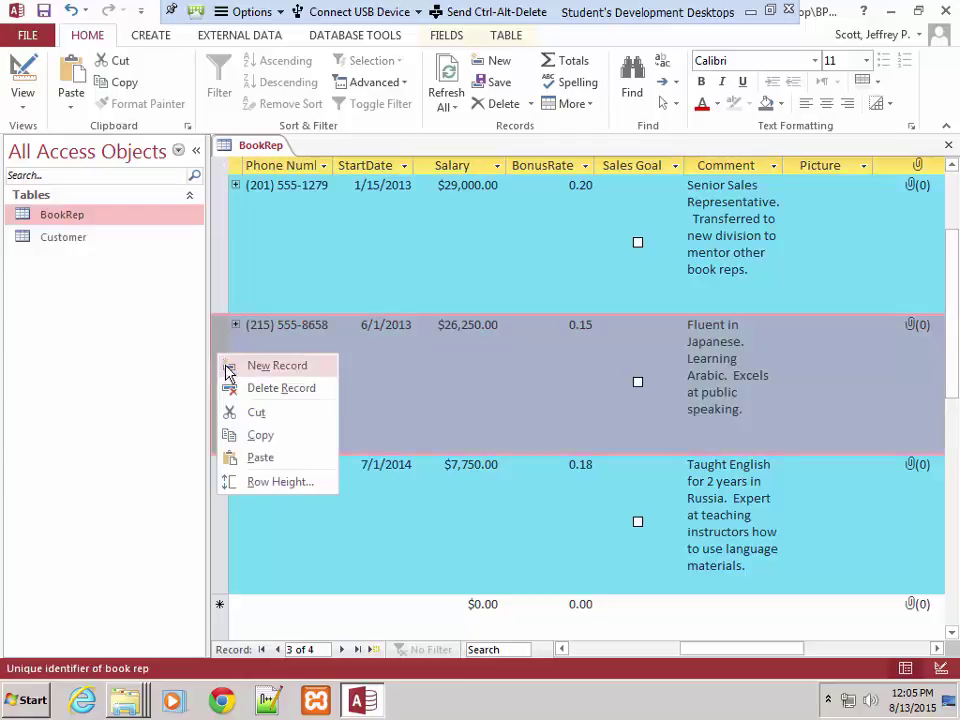
{"action": "left_click", "coordinate": [265, 484]}
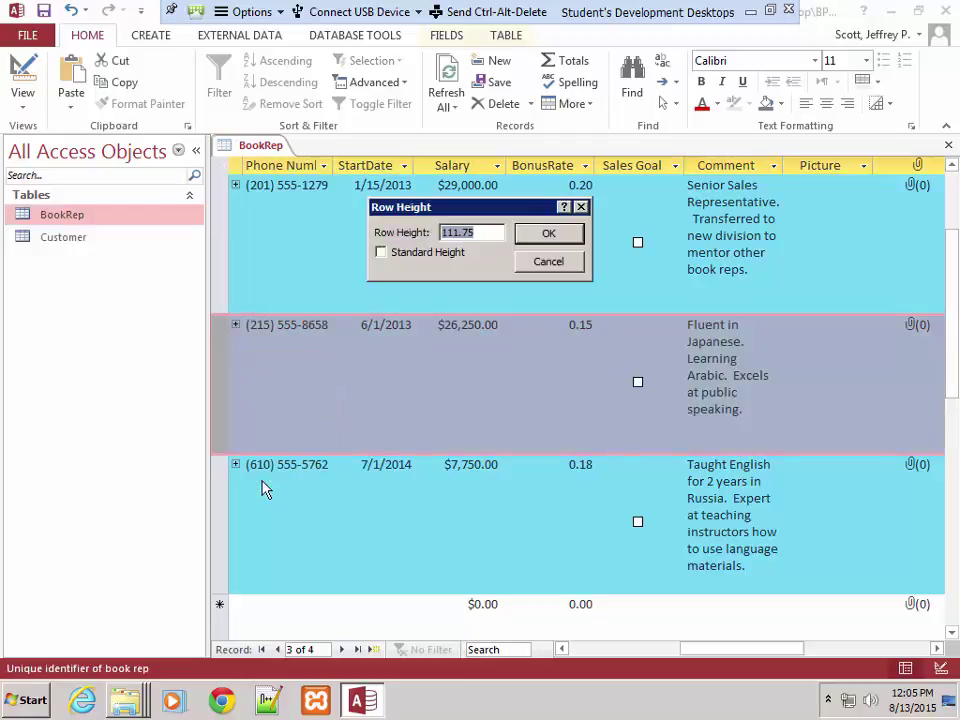
{"action": "left_click", "coordinate": [381, 252]}
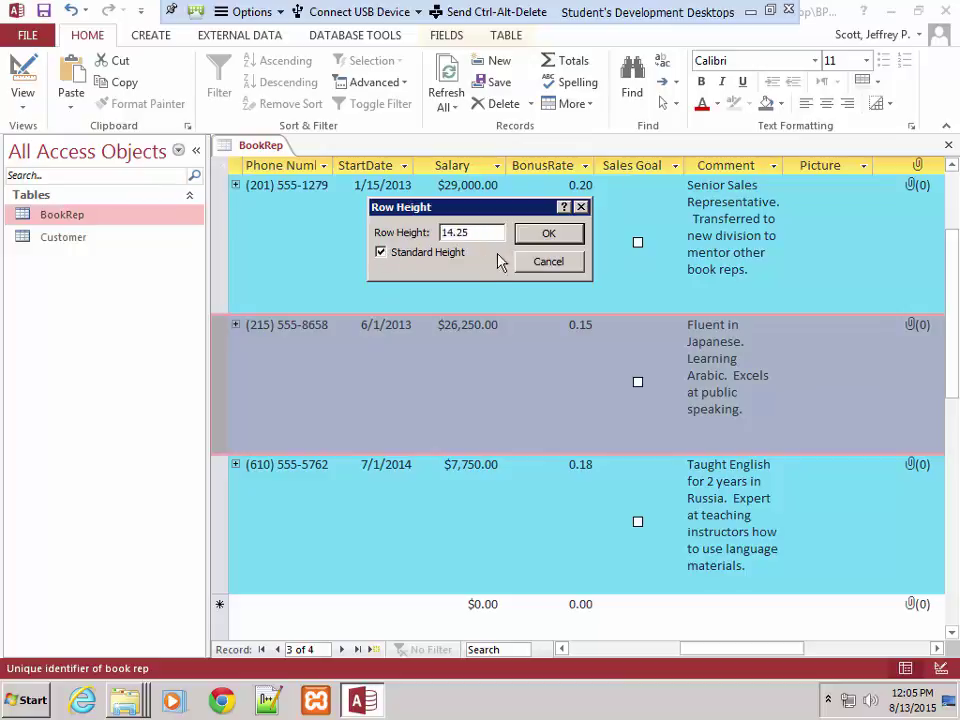
{"action": "left_click", "coordinate": [545, 236]}
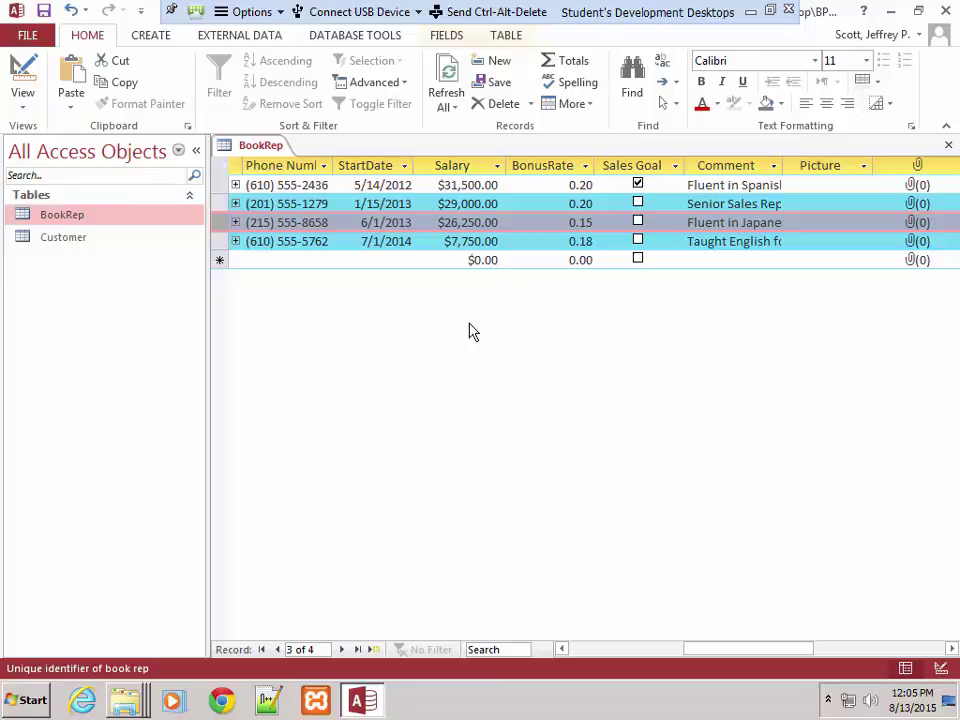
Select the first record's Picture field, then minimize Access and move the Chapter05 folder window aside on the desktop
{"action": "left_click", "coordinate": [796, 187]}
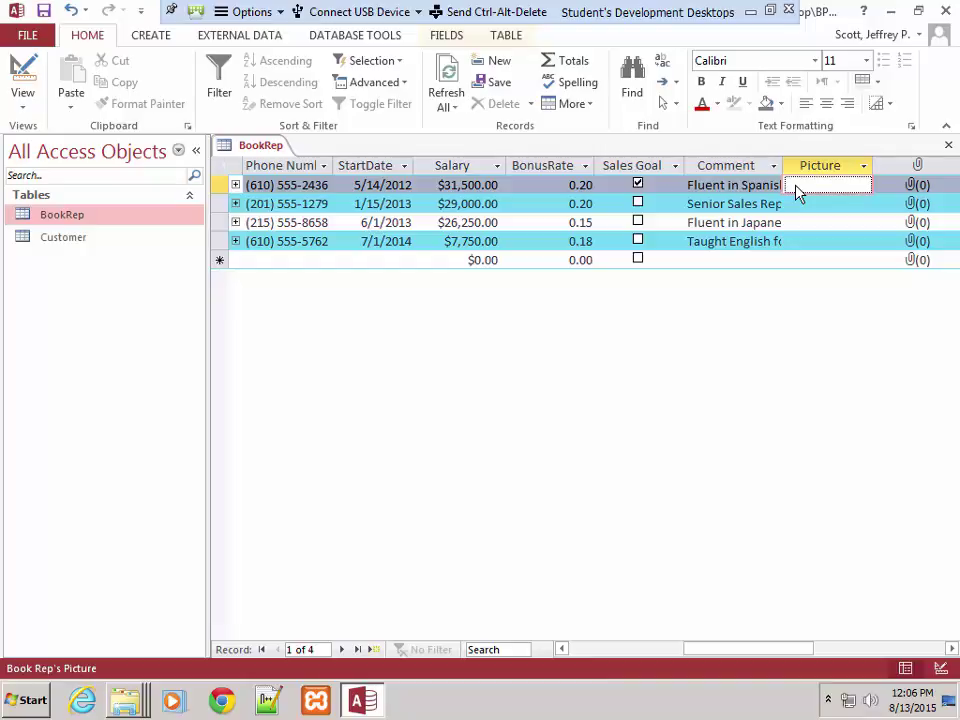
{"action": "left_click", "coordinate": [893, 14]}
{"action": "left_click_drag", "start_coordinate": [345, 126], "coordinate": [420, 118]}
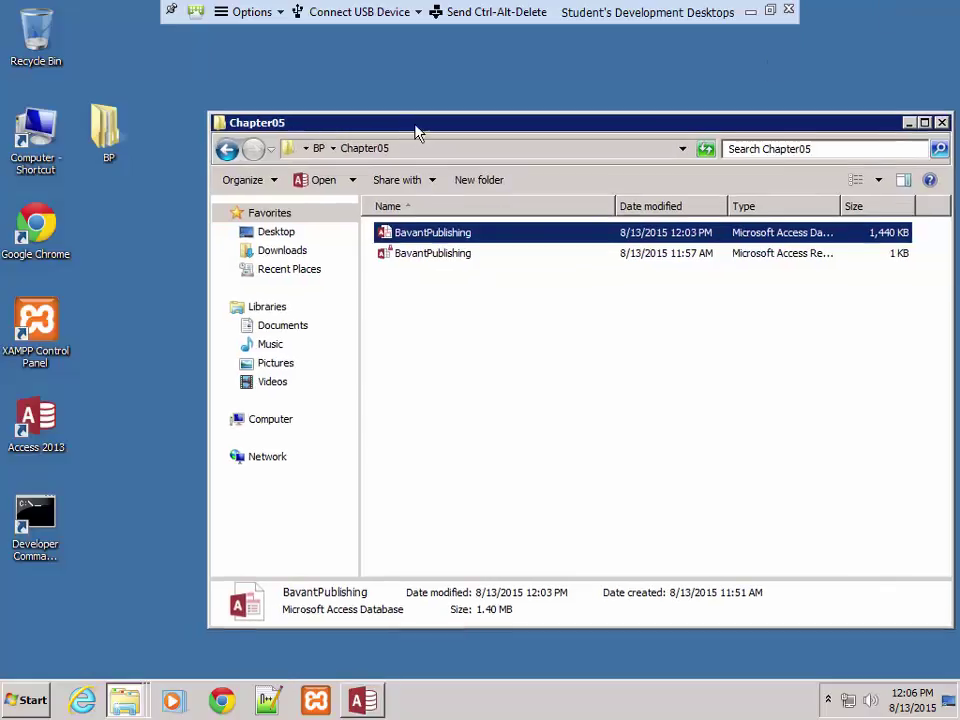
{"action": "double_click", "coordinate": [102, 128]}
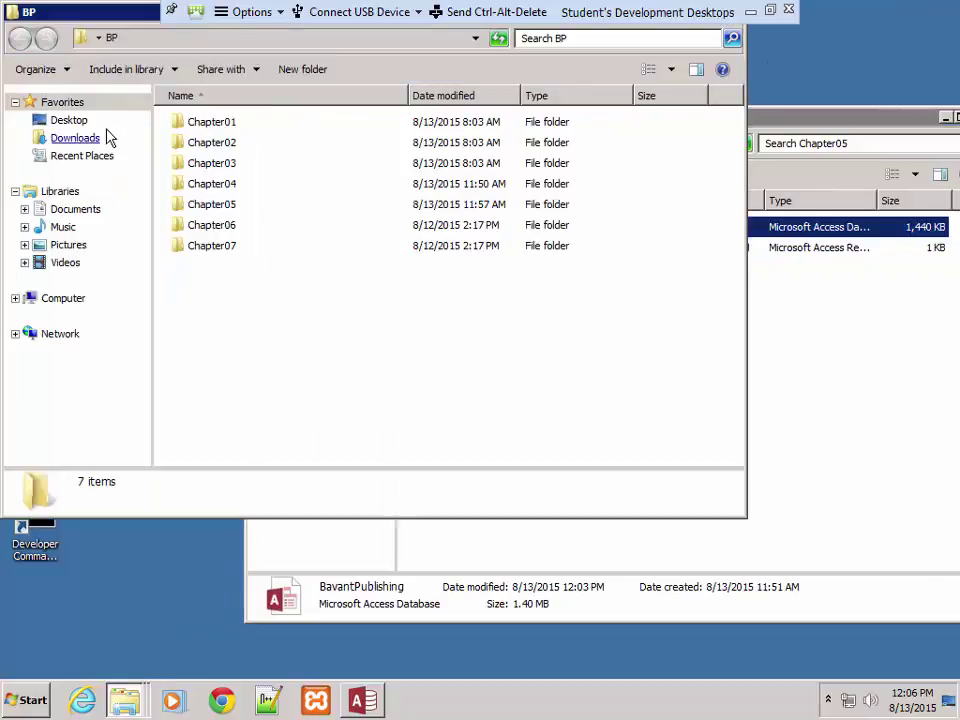
{"action": "right_click", "coordinate": [98, 14]}
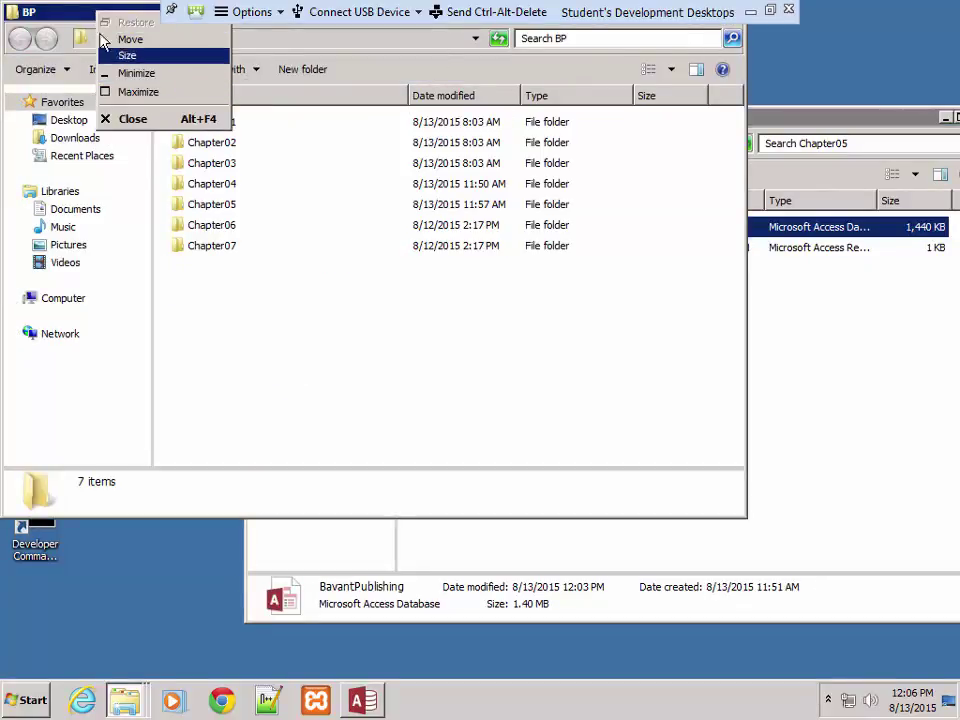
{"action": "left_click", "coordinate": [122, 74]}
Open the H: network drive from the Computer shortcut and look through its files and folders for the course folder
{"action": "double_click", "coordinate": [35, 125]}
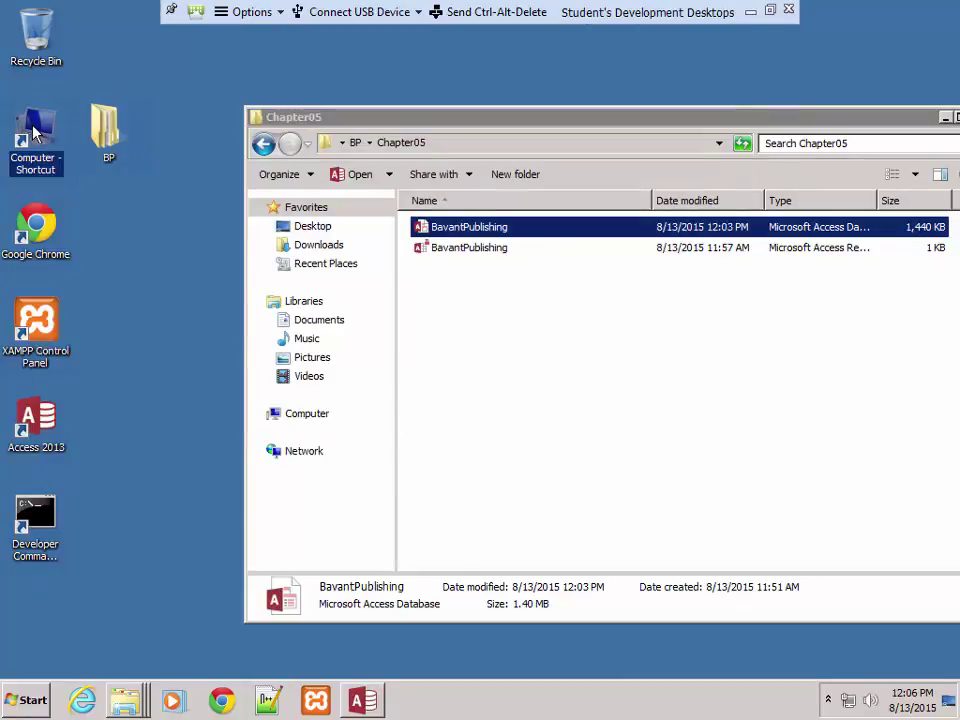
{"action": "double_click", "coordinate": [296, 355]}
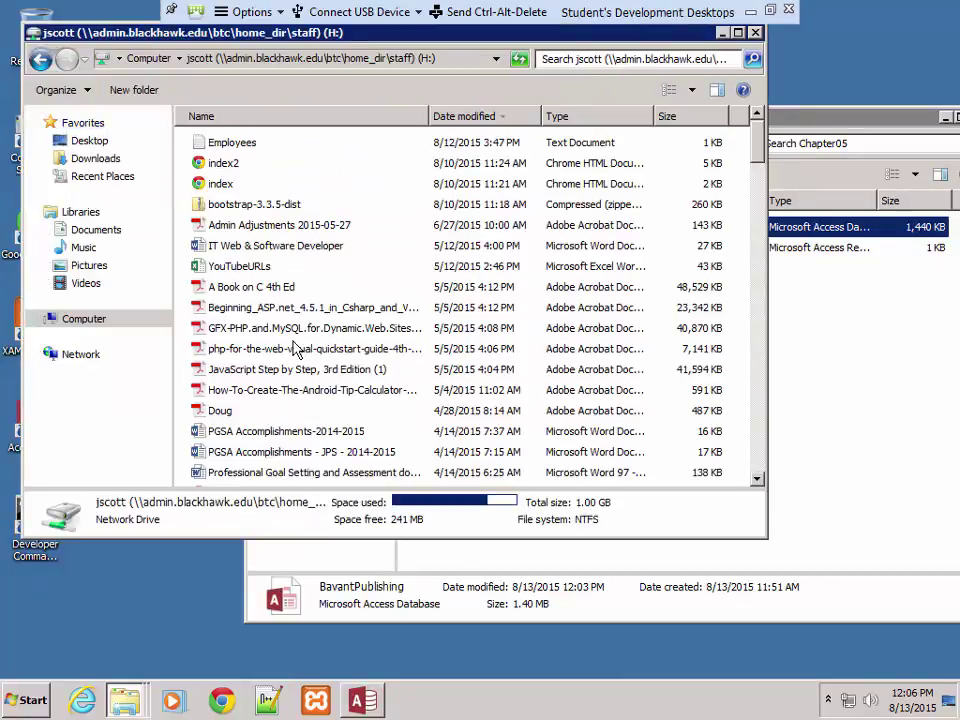
{"action": "scroll", "coordinate": [235, 345], "scroll_direction": "down", "scroll_amount": 1}
{"action": "scroll", "coordinate": [235, 345], "scroll_direction": "down", "scroll_amount": 15}
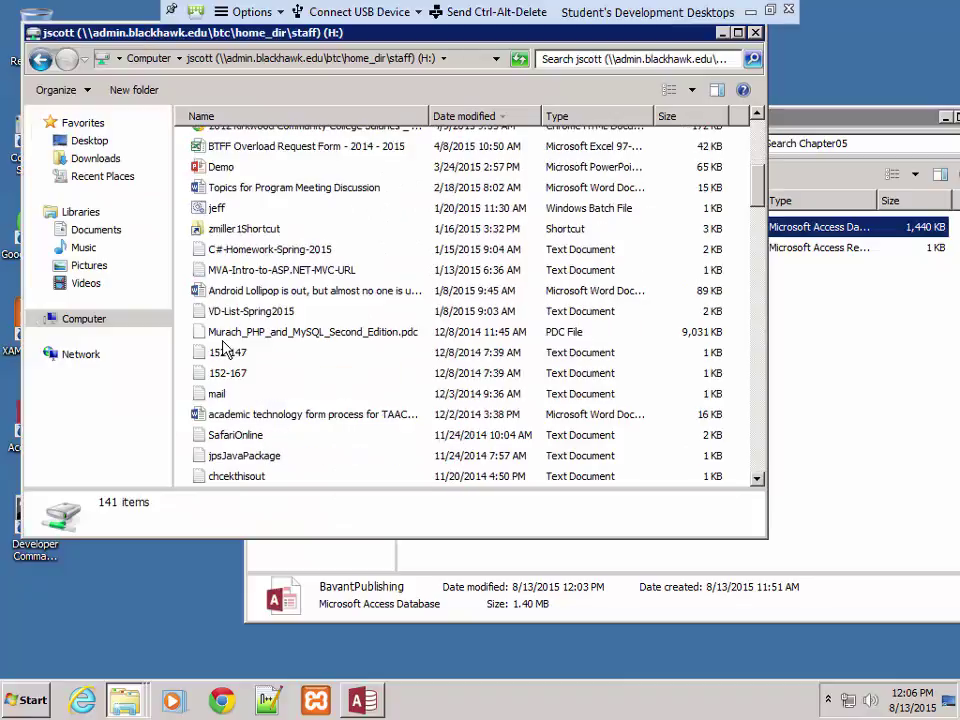
{"action": "scroll", "coordinate": [225, 355], "scroll_direction": "down", "scroll_amount": 7}
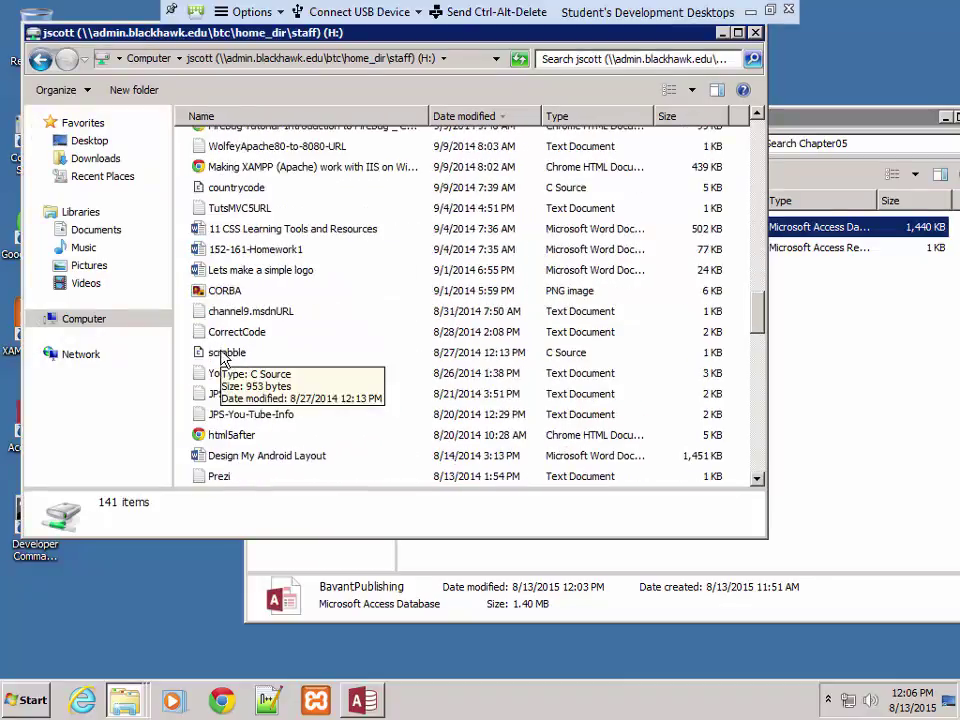
{"action": "scroll", "coordinate": [222, 360], "scroll_direction": "down", "scroll_amount": 6}
{"action": "scroll", "coordinate": [218, 364], "scroll_direction": "down", "scroll_amount": 10}
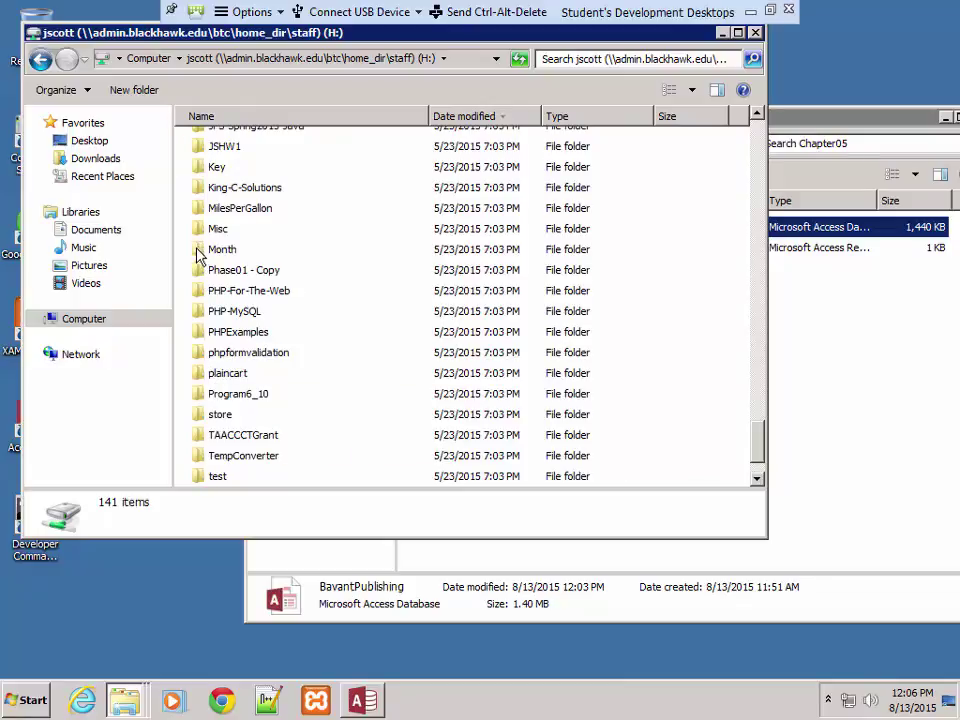
{"action": "scroll", "coordinate": [208, 308], "scroll_direction": "up", "scroll_amount": 2}
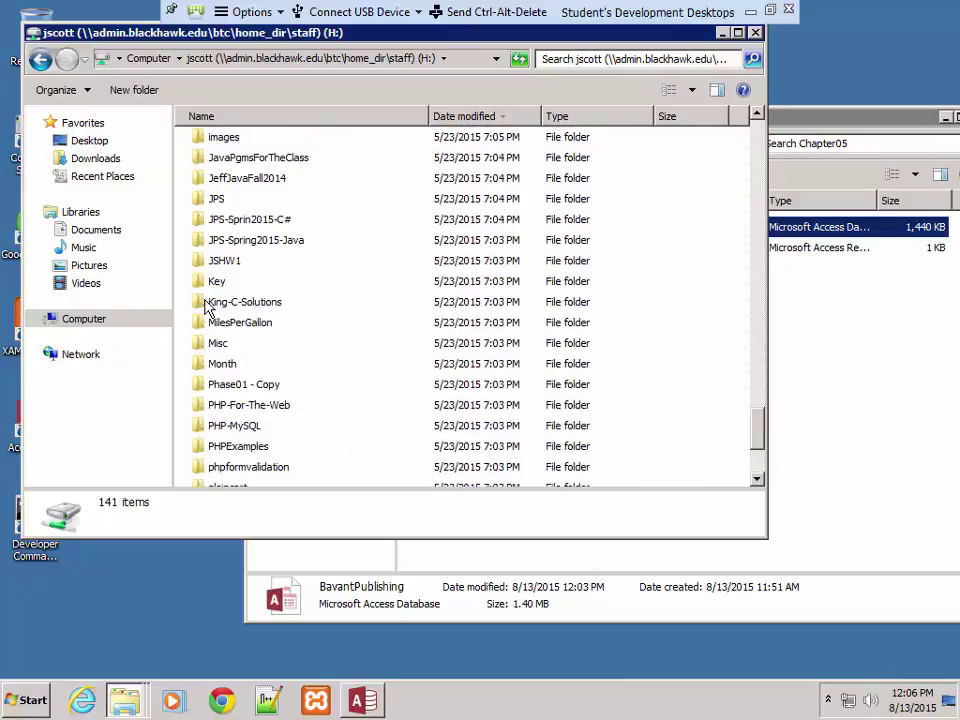
Sort the drive's contents by date modified with the newest first, and open the New152-163 folder
{"action": "left_click", "coordinate": [470, 118]}
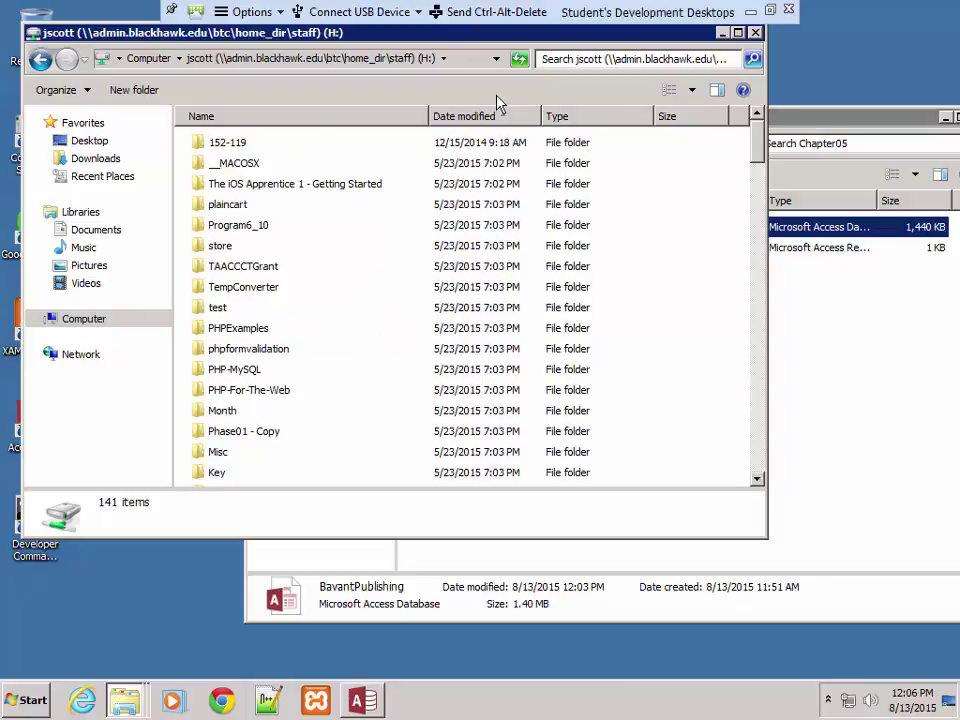
{"action": "left_click", "coordinate": [472, 117]}
{"action": "scroll", "coordinate": [350, 208], "scroll_direction": "down", "scroll_amount": 17}
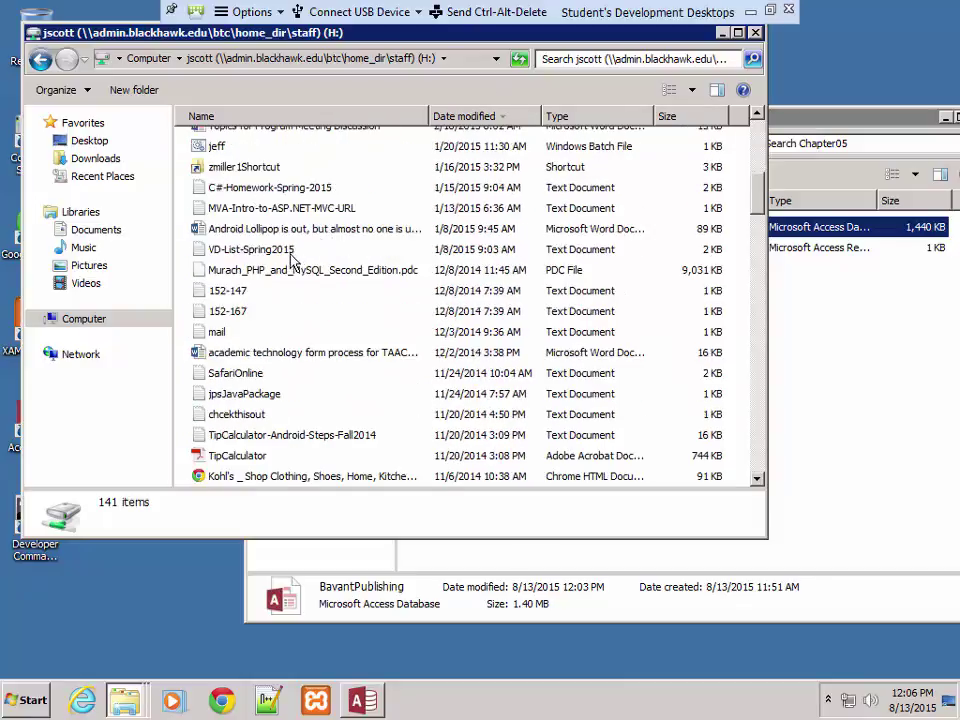
{"action": "scroll", "coordinate": [250, 293], "scroll_direction": "down", "scroll_amount": 7}
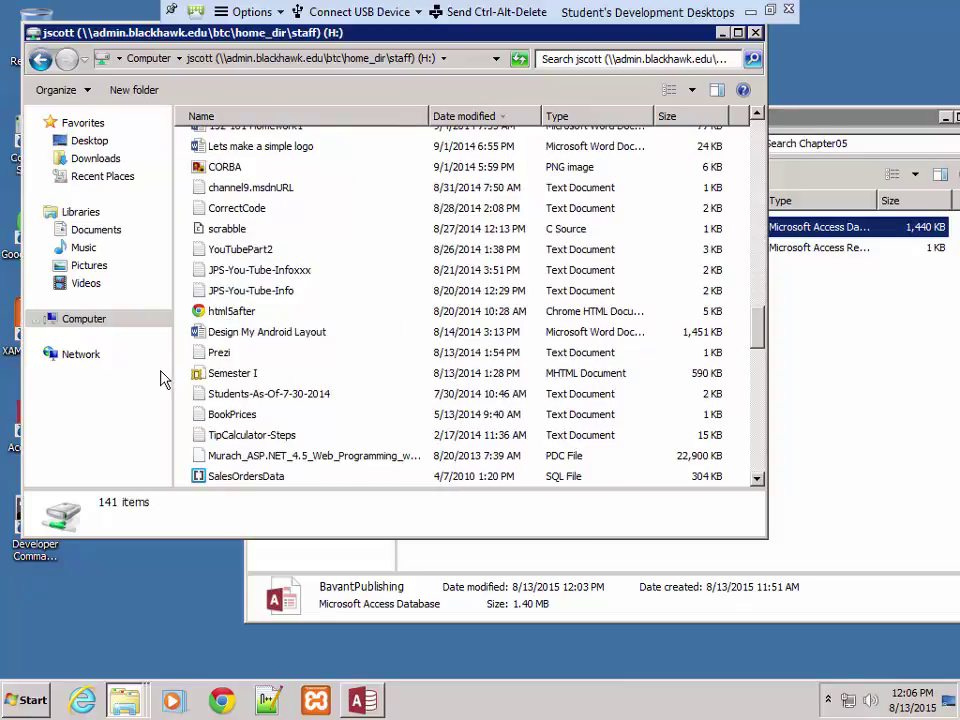
{"action": "scroll", "coordinate": [170, 370], "scroll_direction": "down", "scroll_amount": 1}
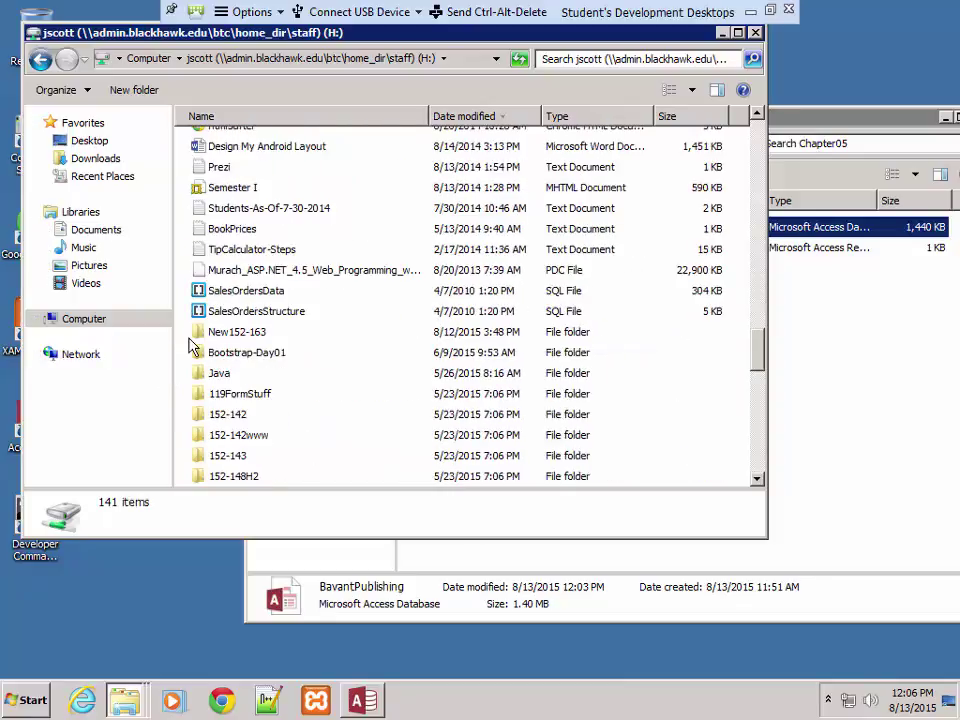
{"action": "double_click", "coordinate": [192, 334]}
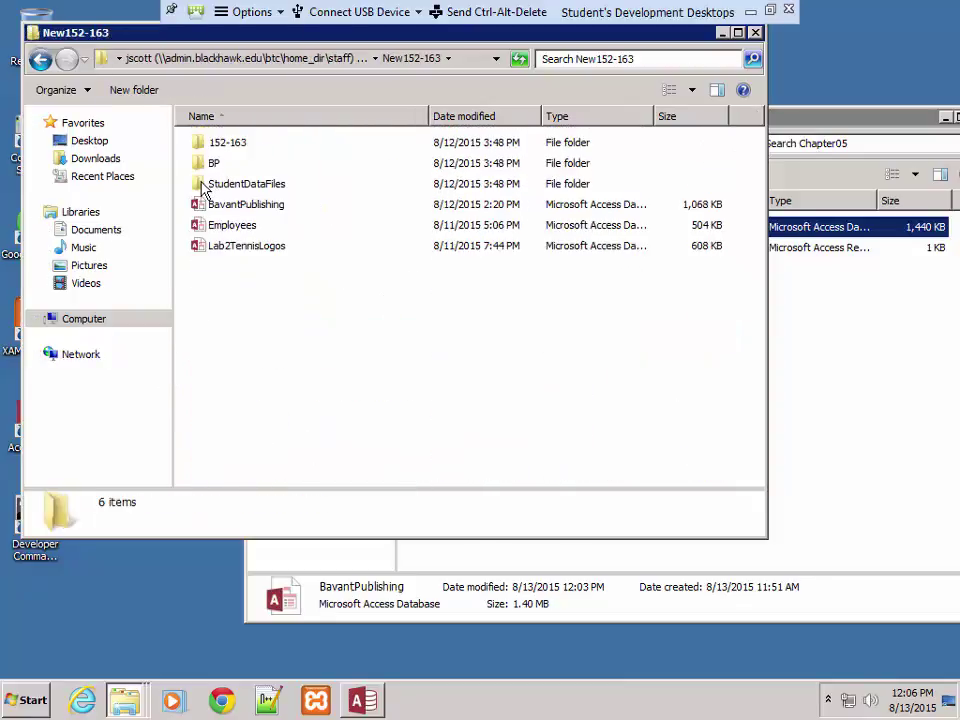
Open the Chapter 05 folder inside the nested StudentDataFiles folders
{"action": "double_click", "coordinate": [196, 184]}
{"action": "double_click", "coordinate": [206, 146]}
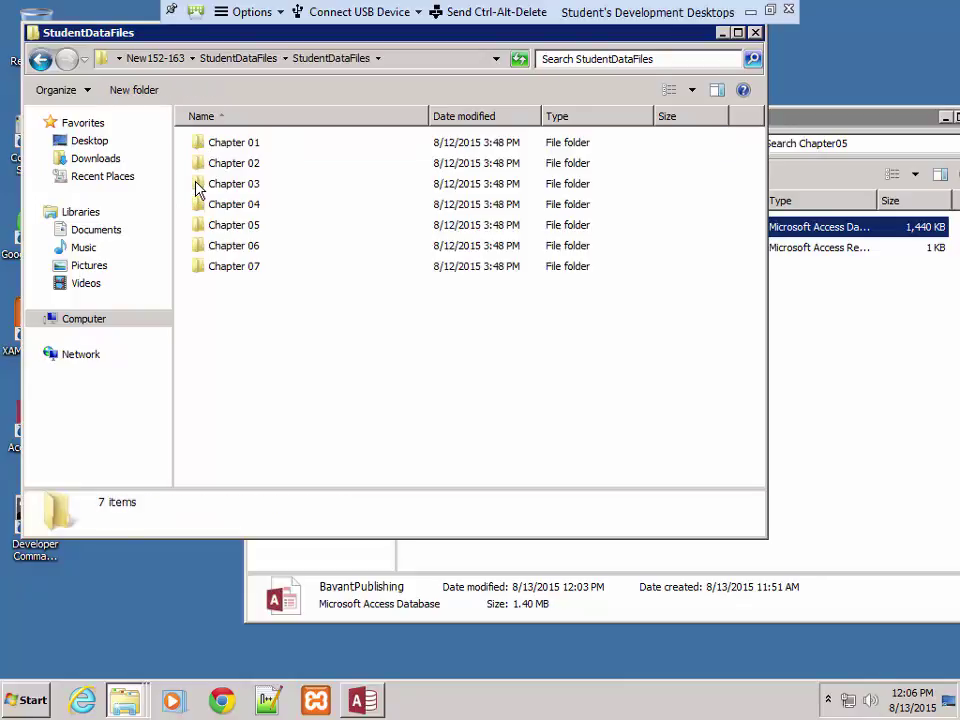
{"action": "double_click", "coordinate": [230, 225]}
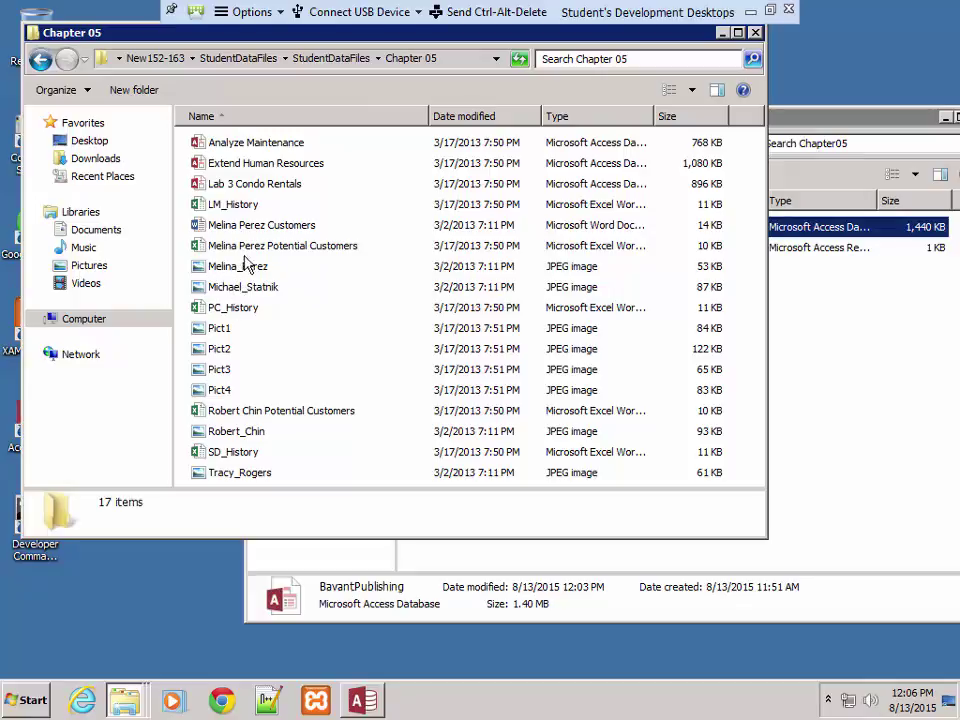
Go back to the StudentDataFiles folder and copy its Chapter 05 folder to the desktop below the BP folder
{"action": "left_click_drag", "start_coordinate": [330, 42], "coordinate": [304, 364]}
{"action": "left_click", "coordinate": [176, 396]}
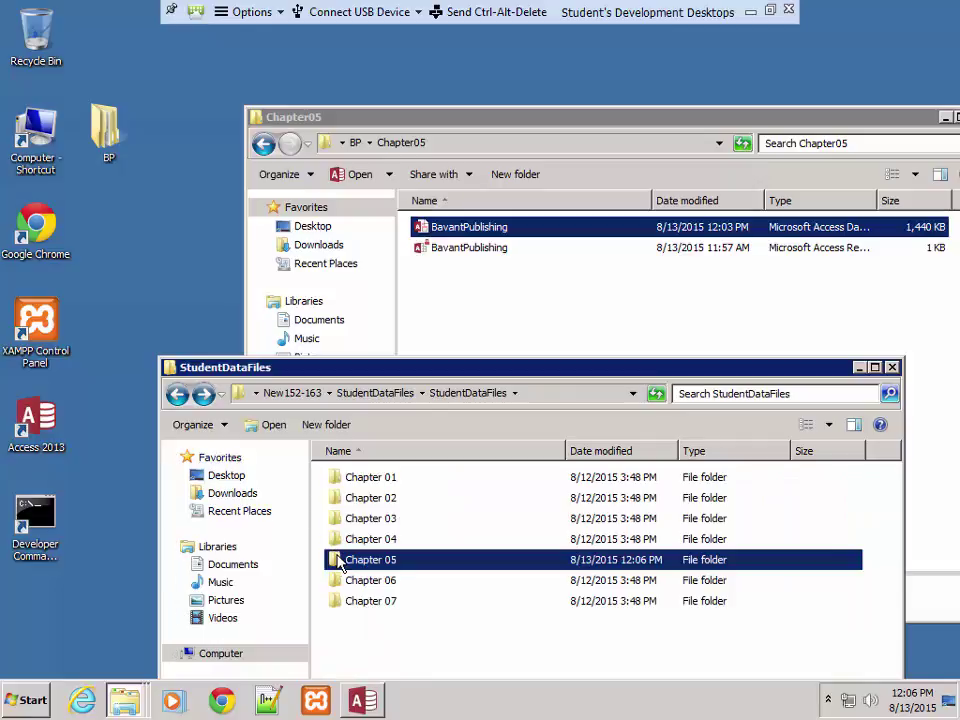
{"action": "left_click_drag", "start_coordinate": [337, 563], "coordinate": [178, 261]}
{"action": "left_click_drag", "start_coordinate": [135, 225], "coordinate": [134, 220]}
{"action": "left_click", "coordinate": [165, 224]}
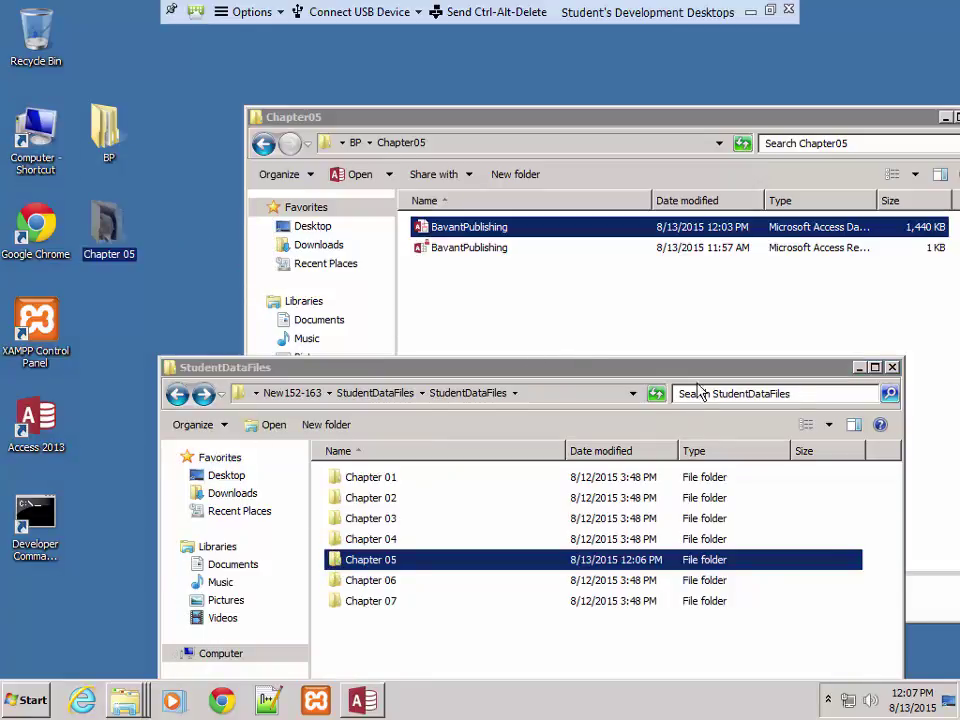
Close the StudentDataFiles window, minimize the Chapter05 window and switch back to Access
{"action": "left_click", "coordinate": [892, 367]}
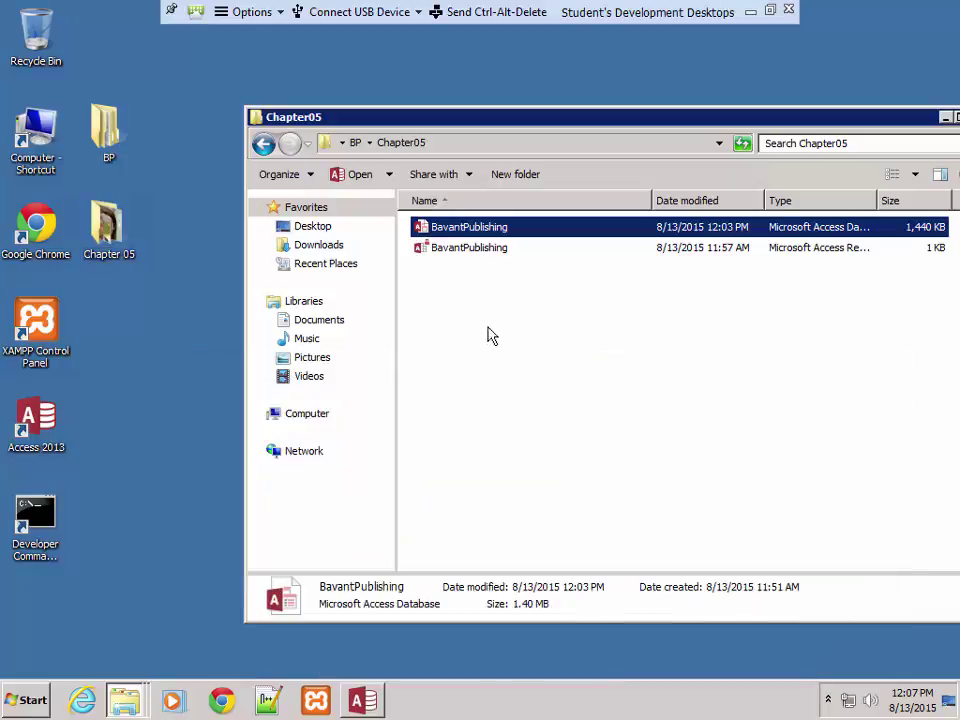
{"action": "left_click", "coordinate": [946, 119]}
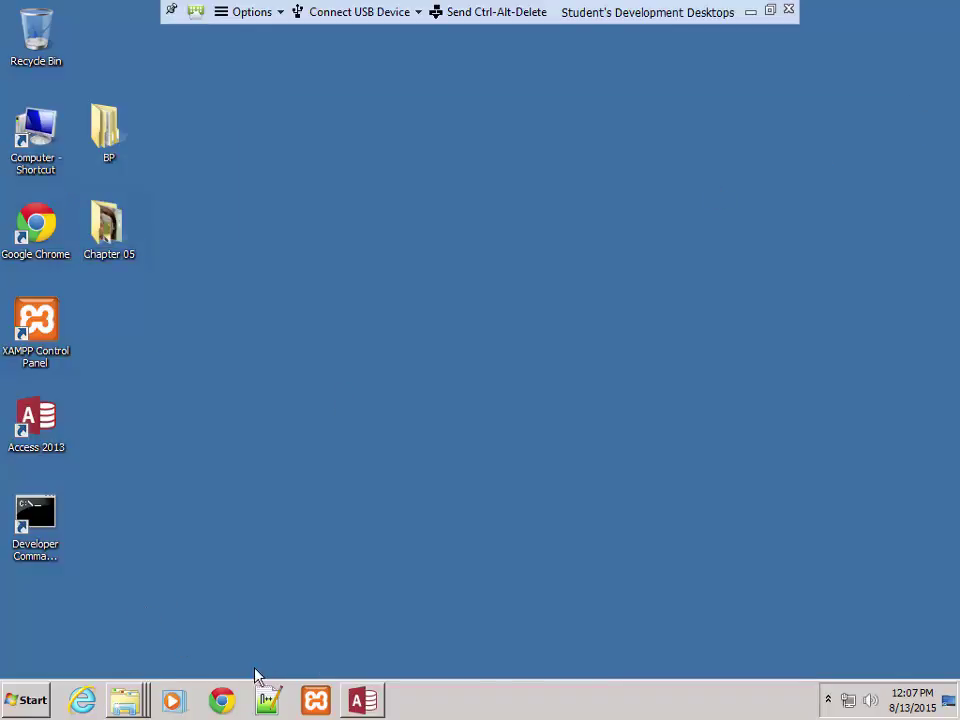
{"action": "left_click", "coordinate": [366, 700]}
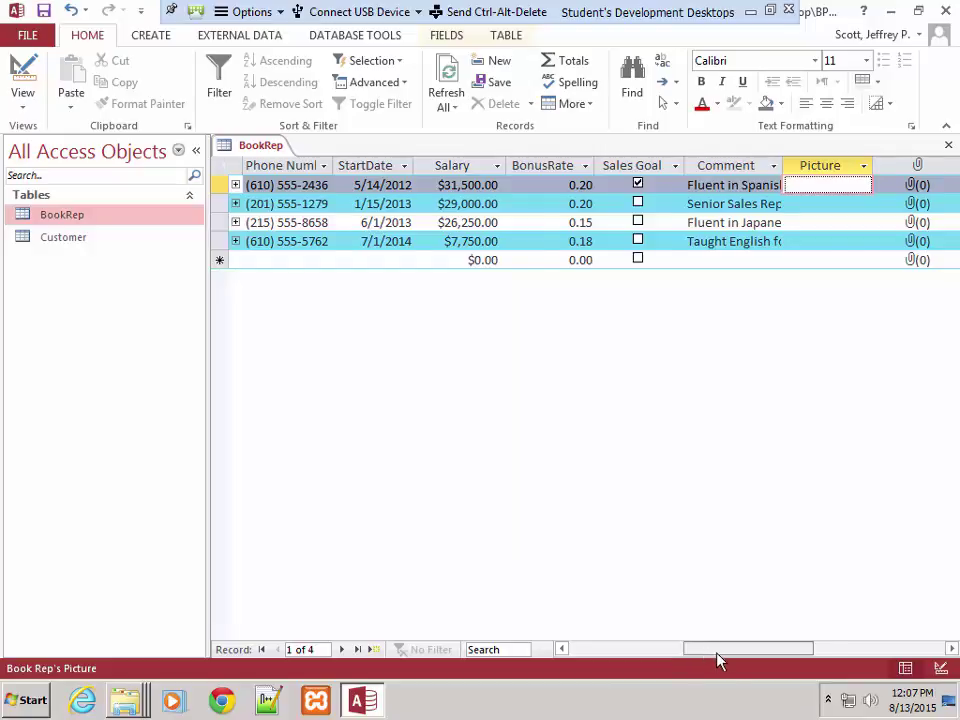
Insert a new Bitmap Image object into the first book rep's Picture field
{"action": "left_click_drag", "start_coordinate": [720, 655], "coordinate": [767, 665]}
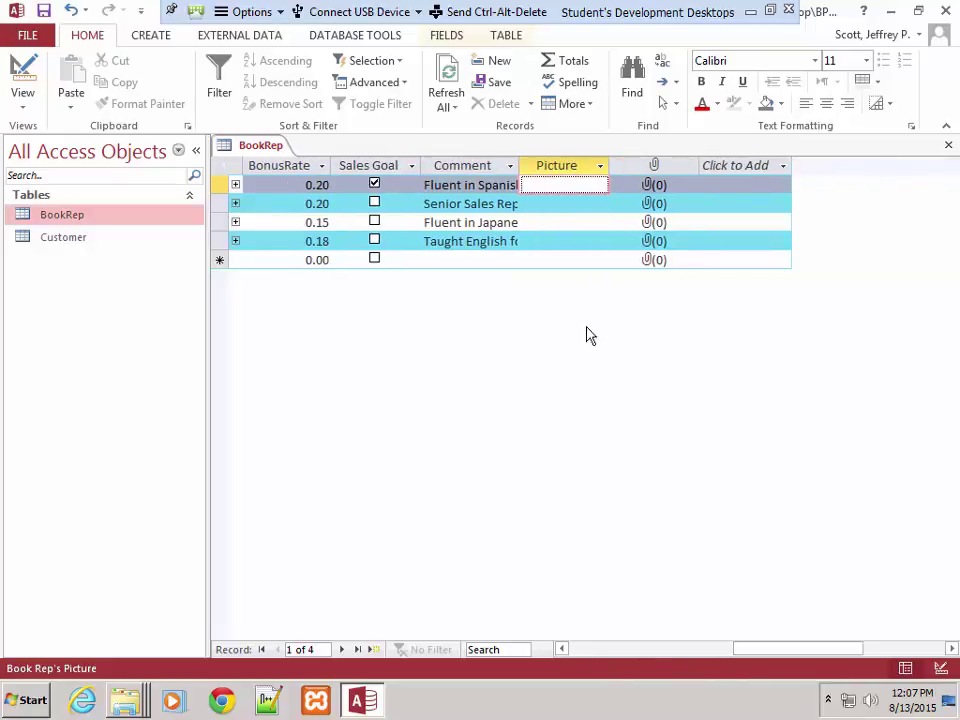
{"action": "right_click", "coordinate": [533, 190]}
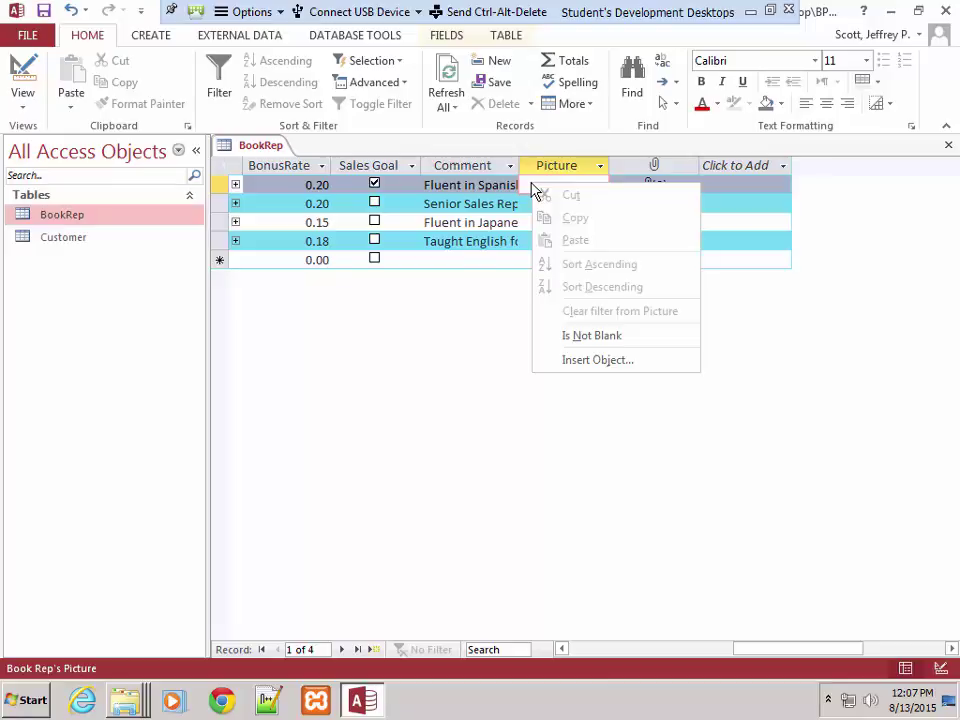
{"action": "left_click", "coordinate": [584, 364]}
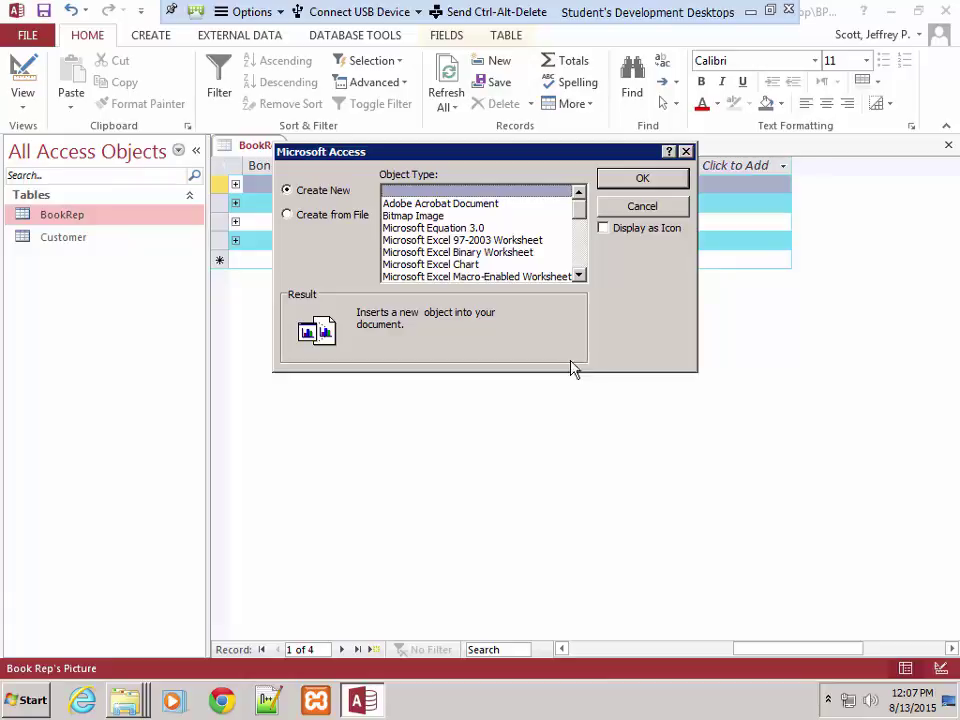
{"action": "left_click", "coordinate": [416, 217]}
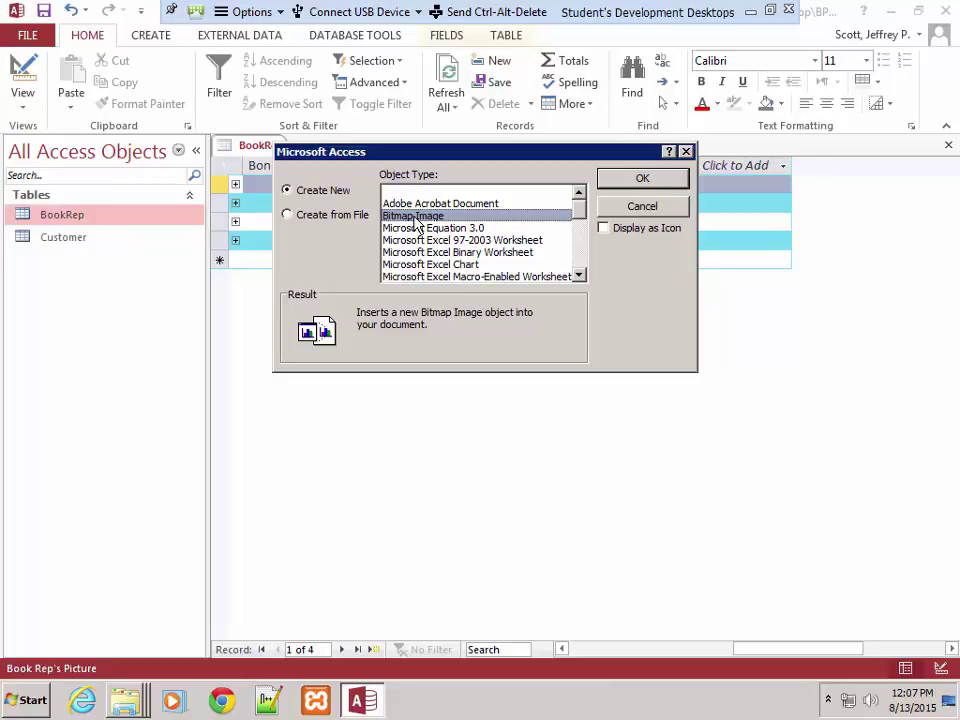
{"action": "left_click", "coordinate": [640, 181]}
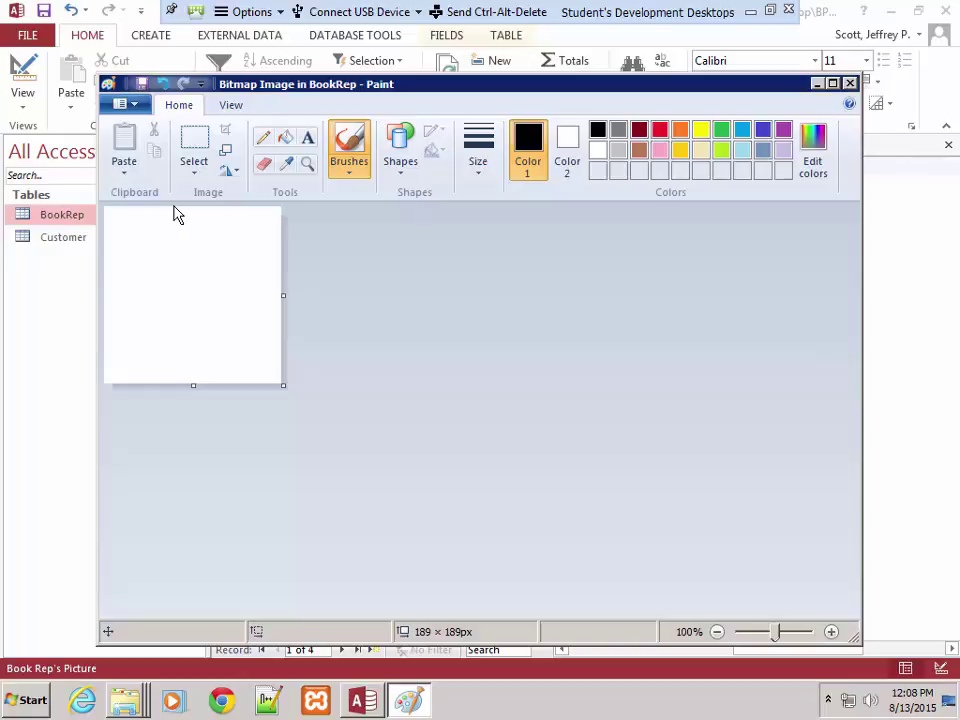
Paste the first book rep's picture file from the desktop's Chapter 05 folder into the new bitmap
{"action": "left_click", "coordinate": [126, 174]}
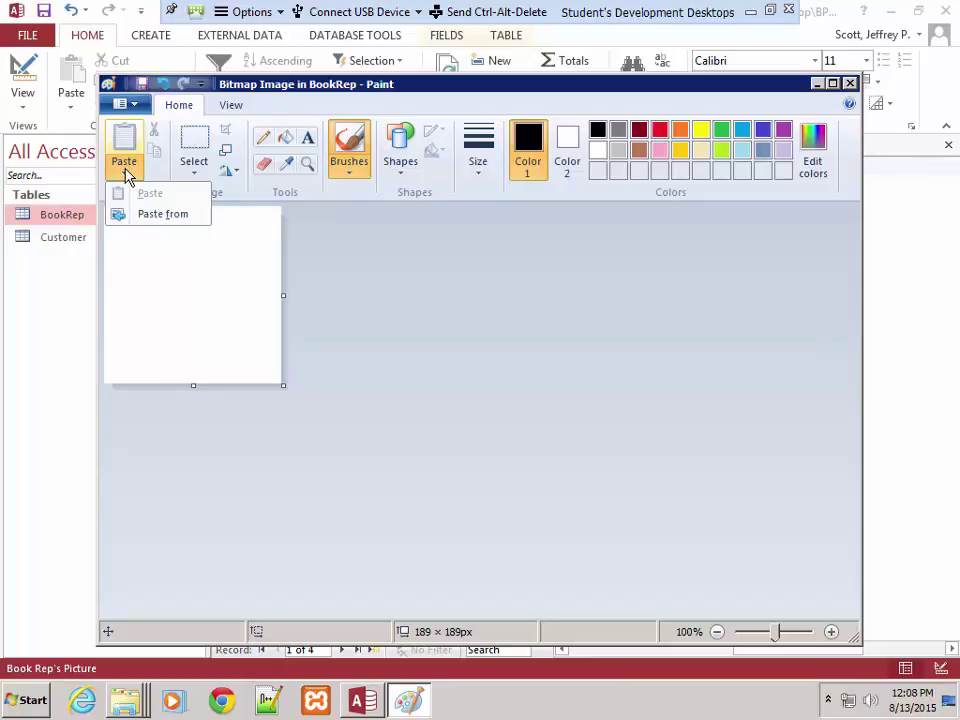
{"action": "left_click", "coordinate": [153, 216]}
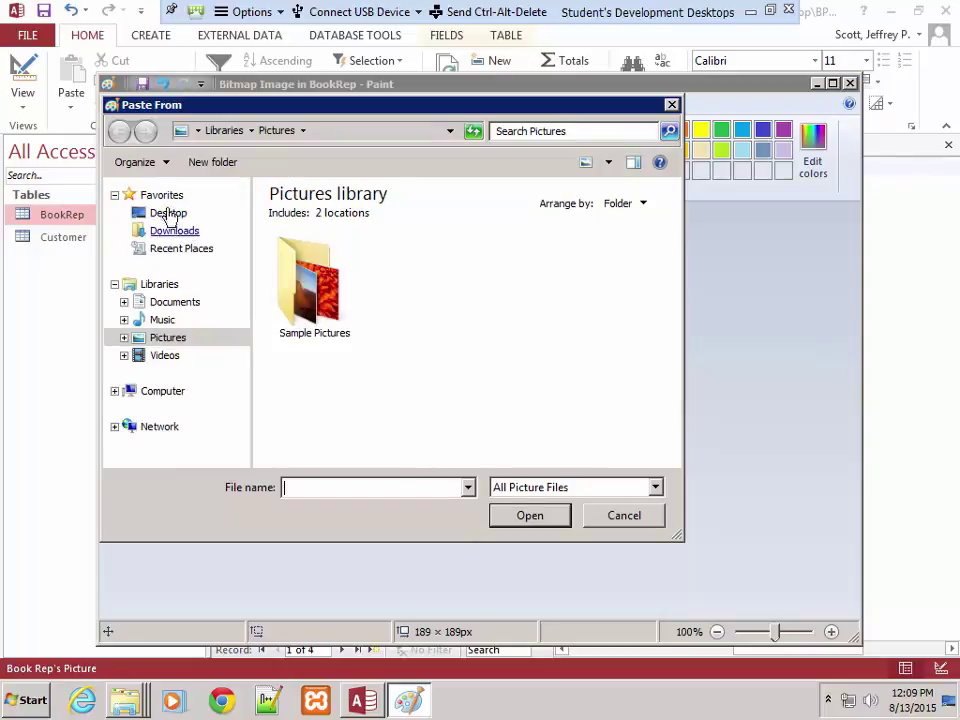
{"action": "left_click", "coordinate": [168, 214]}
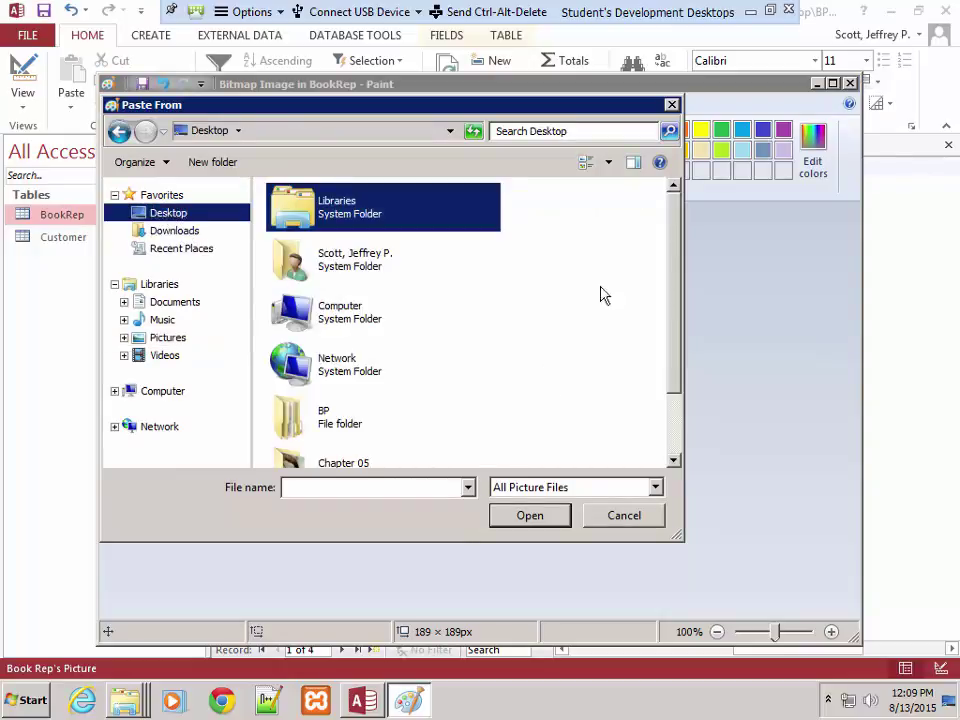
{"action": "left_click_drag", "start_coordinate": [671, 246], "coordinate": [677, 312]}
{"action": "left_click", "coordinate": [352, 394]}
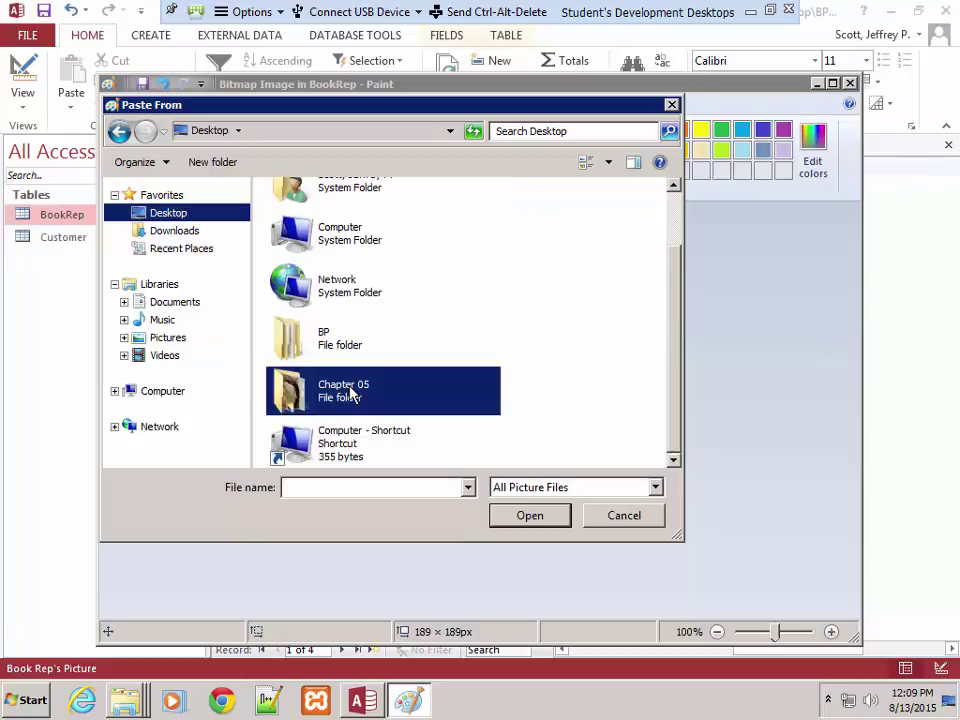
{"action": "double_click", "coordinate": [352, 394]}
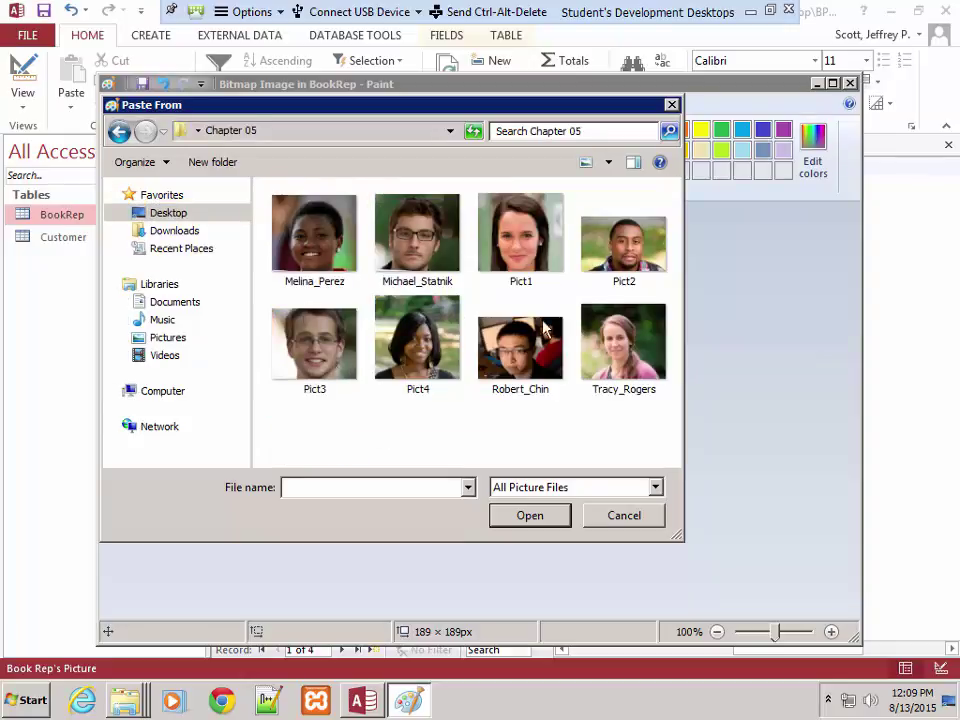
{"action": "double_click", "coordinate": [303, 250]}
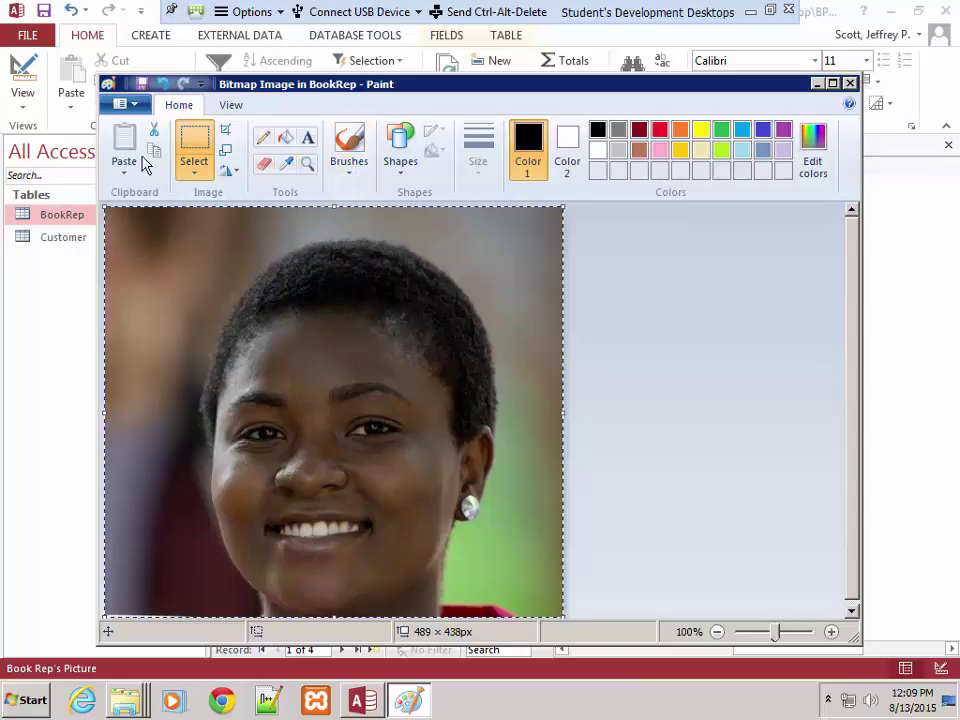
Update the first book rep's embedded bitmap in the database and exit Paint back to the BookRep table
{"action": "left_click", "coordinate": [133, 105]}
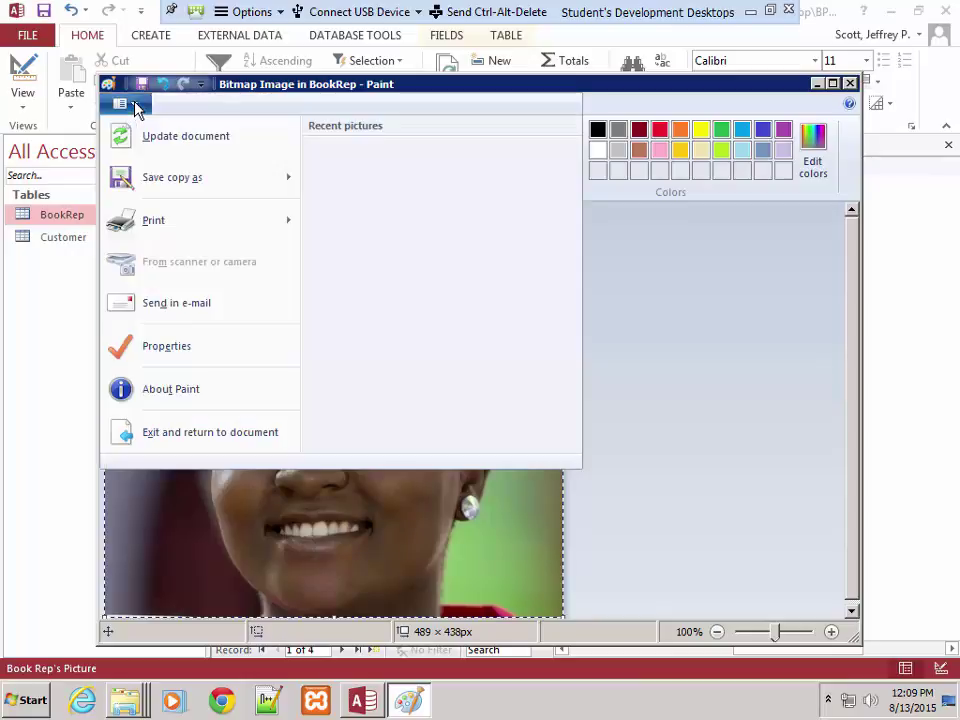
{"action": "left_click", "coordinate": [135, 107]}
{"action": "left_click", "coordinate": [229, 106]}
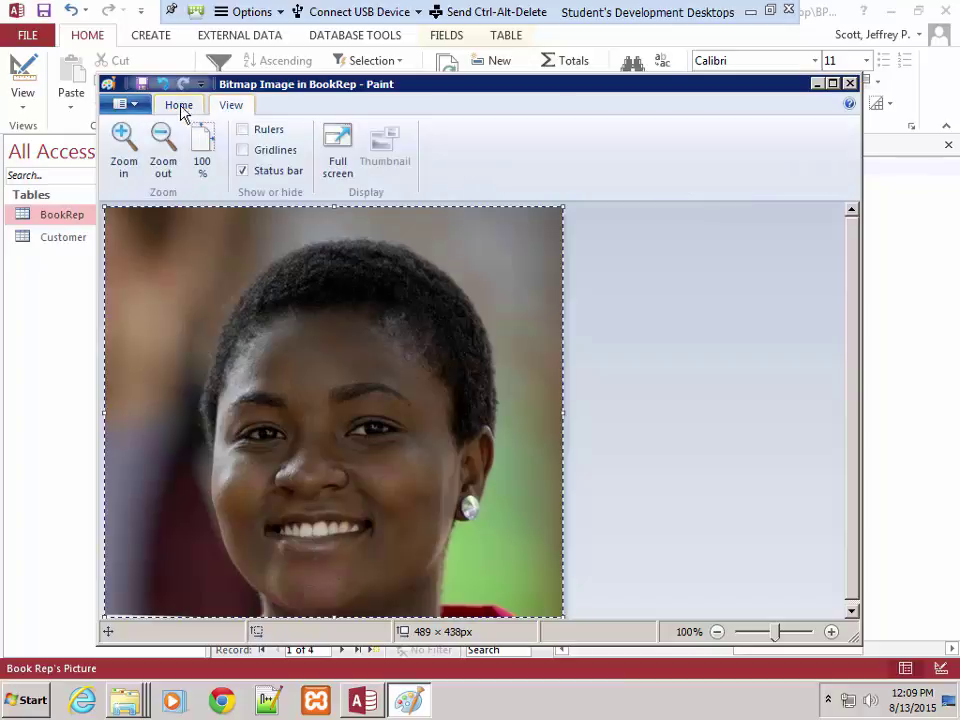
{"action": "left_click", "coordinate": [180, 107]}
{"action": "left_click", "coordinate": [133, 105]}
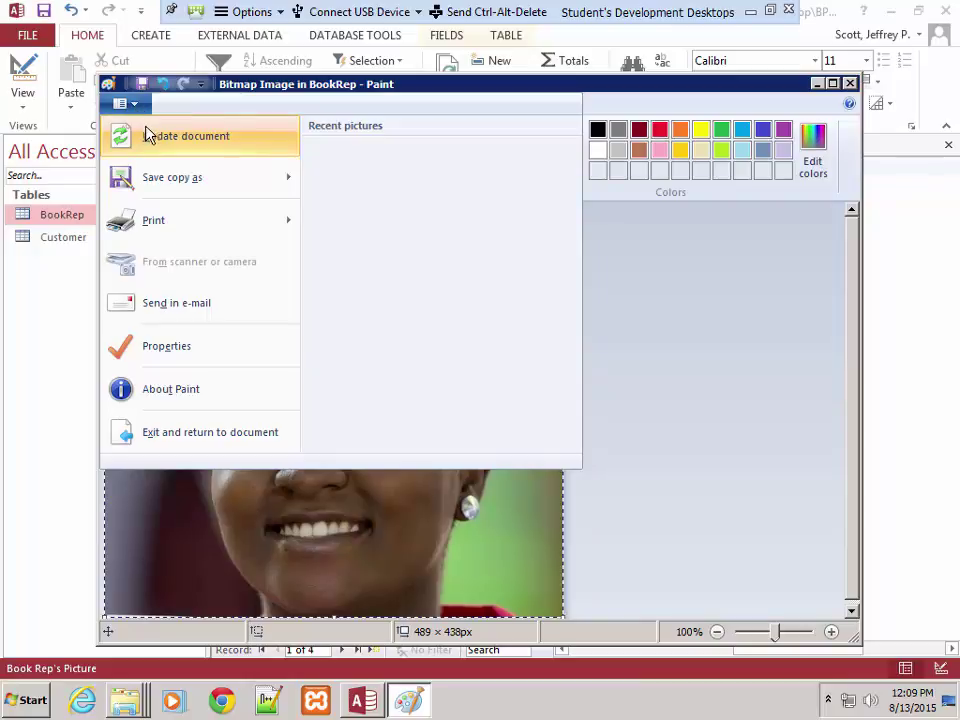
{"action": "left_click", "coordinate": [148, 140]}
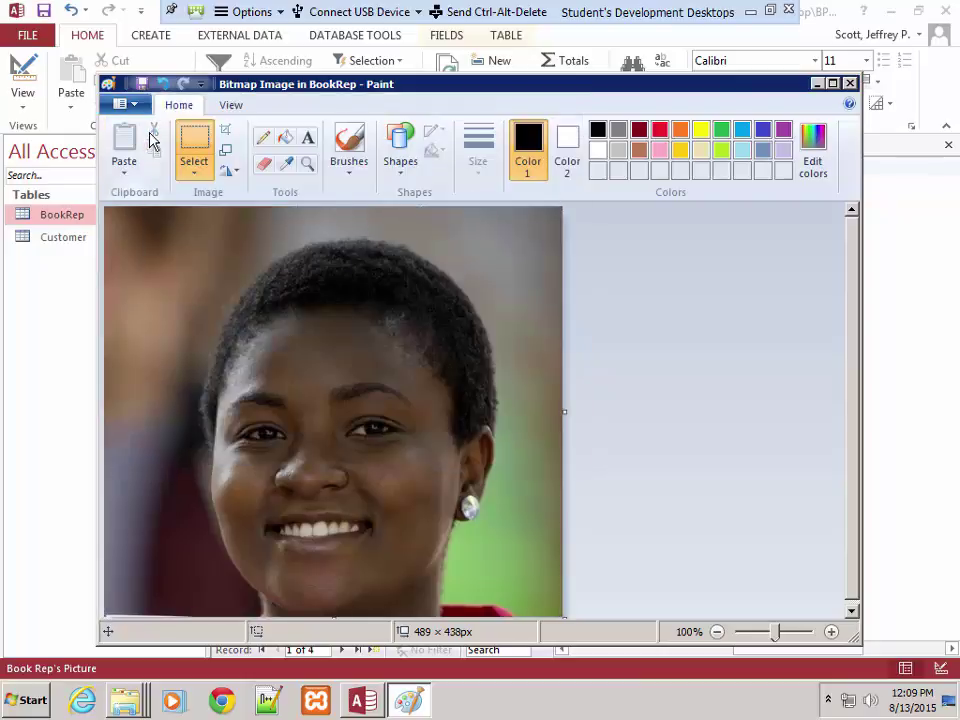
{"action": "left_click", "coordinate": [126, 106]}
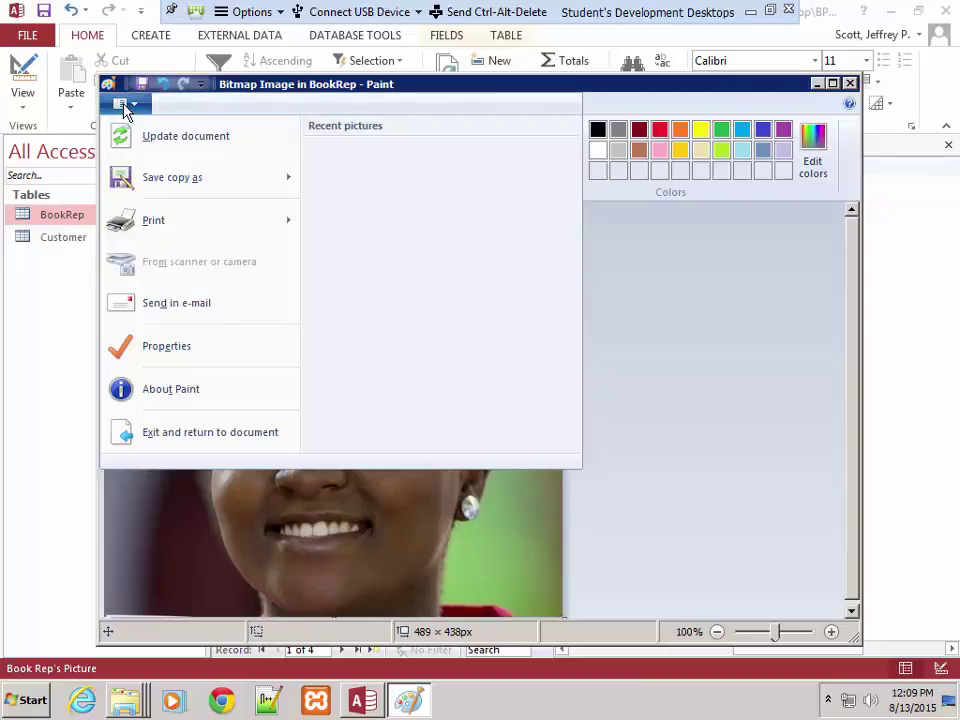
{"action": "left_click", "coordinate": [168, 436]}
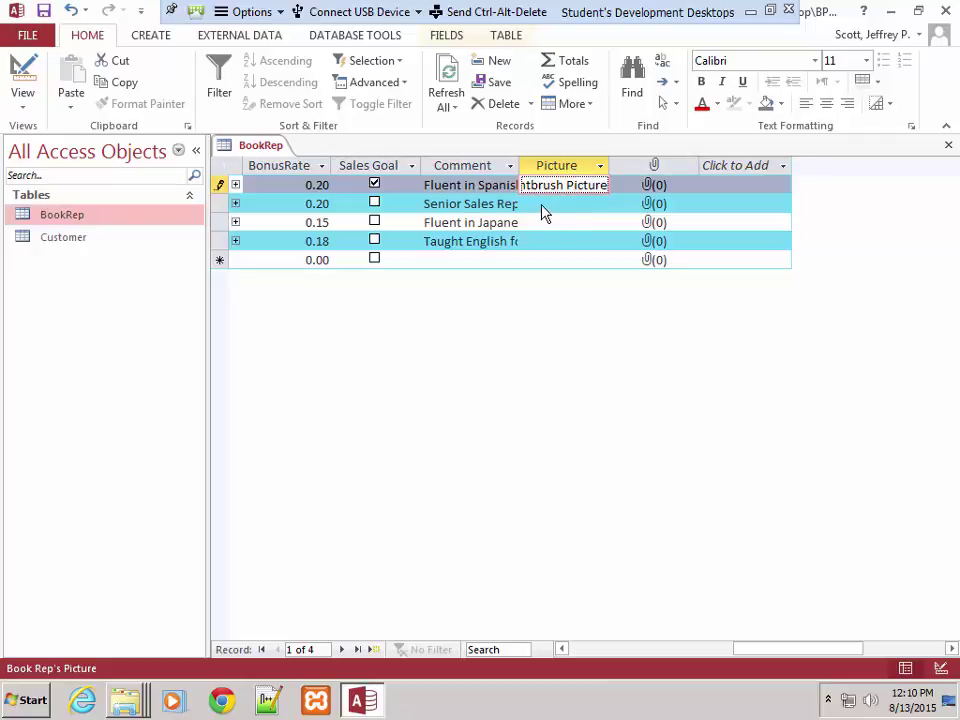
Check which book rep is in the second record and insert a new Bitmap Image object into that record's Picture field
{"action": "left_click", "coordinate": [543, 210]}
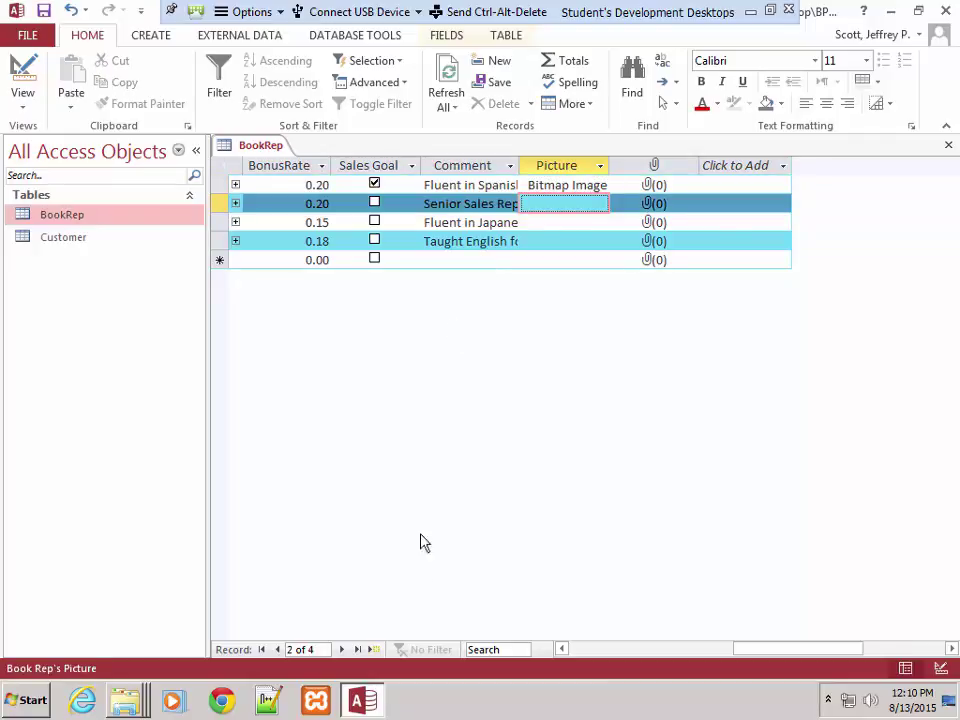
{"action": "left_click", "coordinate": [618, 650]}
{"action": "left_click", "coordinate": [585, 651]}
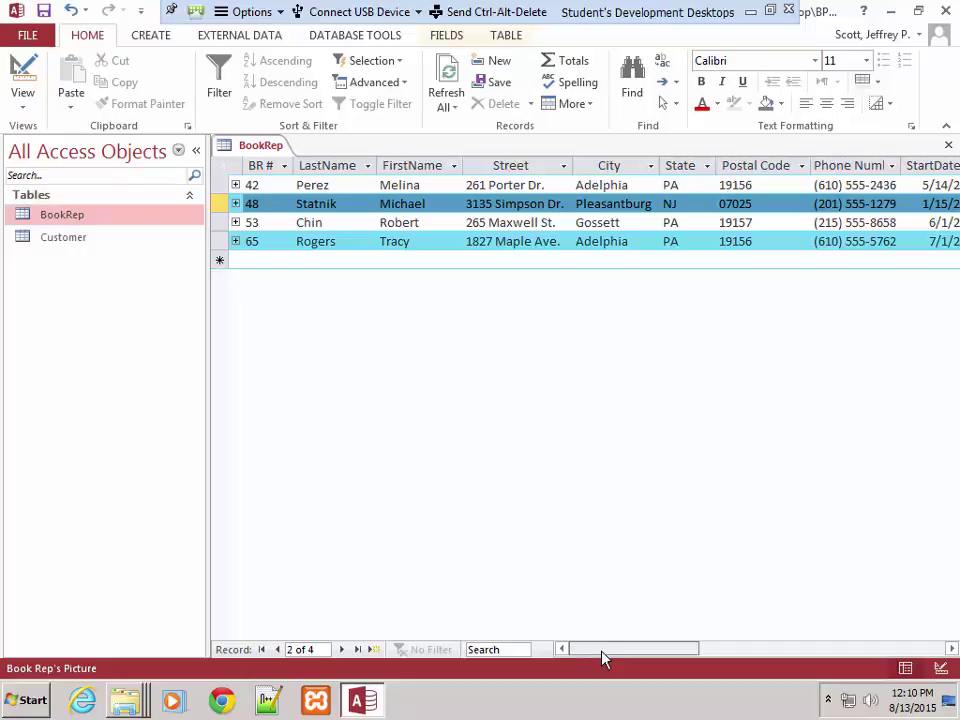
{"action": "left_click_drag", "start_coordinate": [606, 656], "coordinate": [889, 647]}
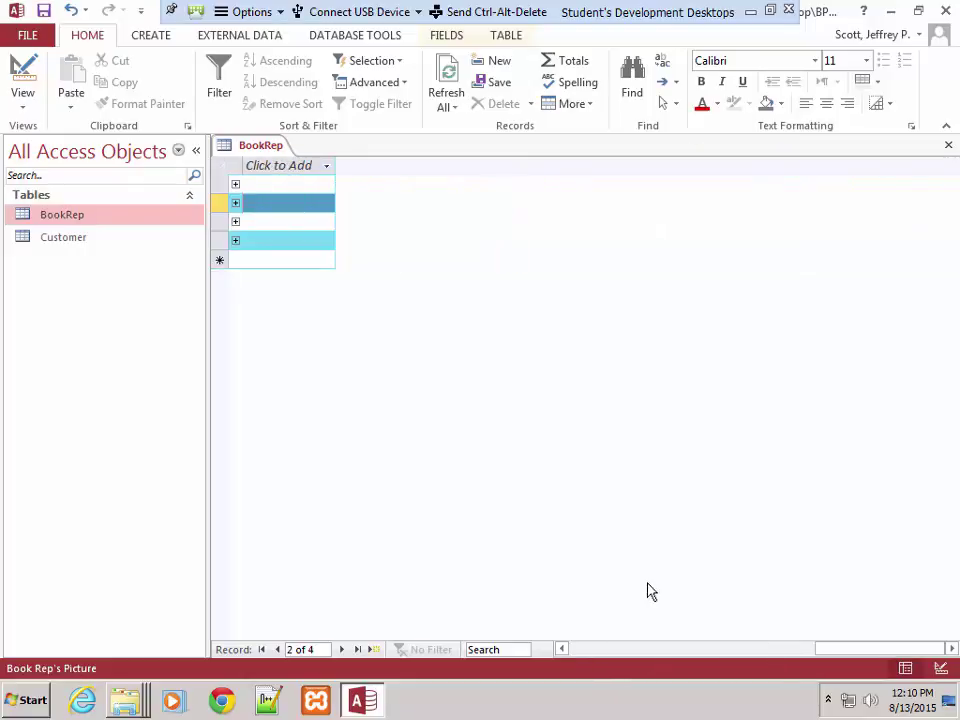
{"action": "left_click_drag", "start_coordinate": [825, 650], "coordinate": [735, 652]}
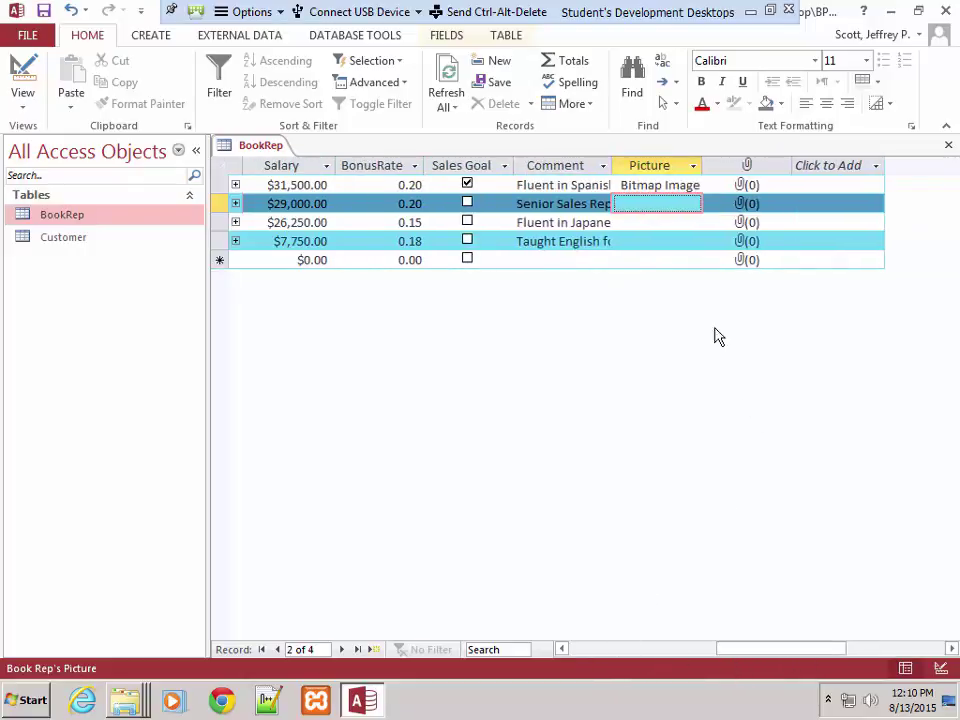
{"action": "right_click", "coordinate": [632, 205]}
{"action": "left_click", "coordinate": [663, 373]}
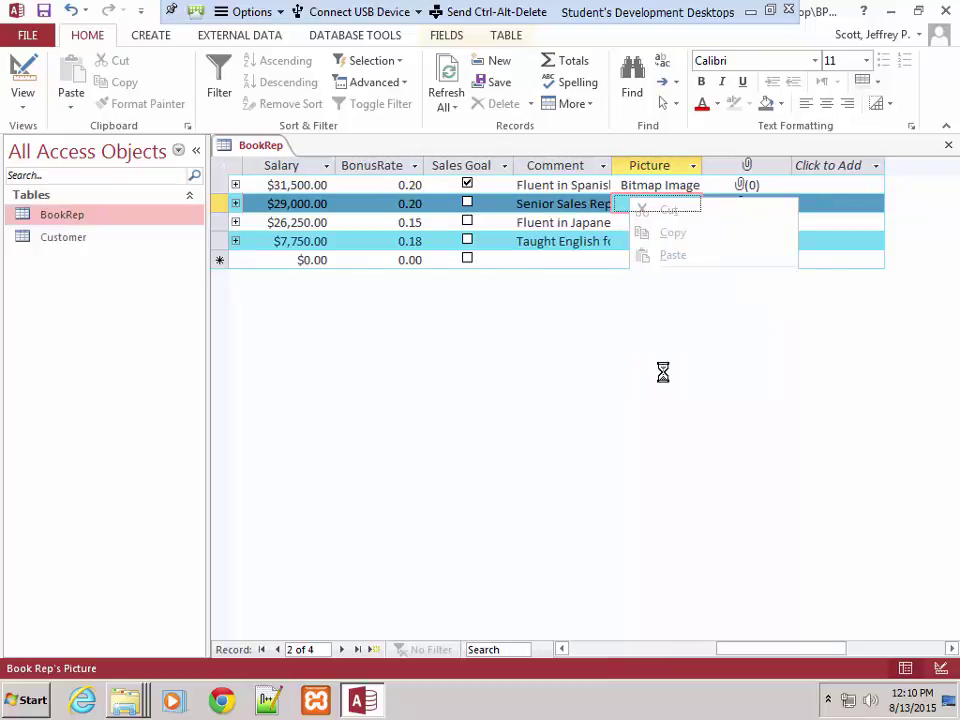
{"action": "left_click", "coordinate": [401, 215]}
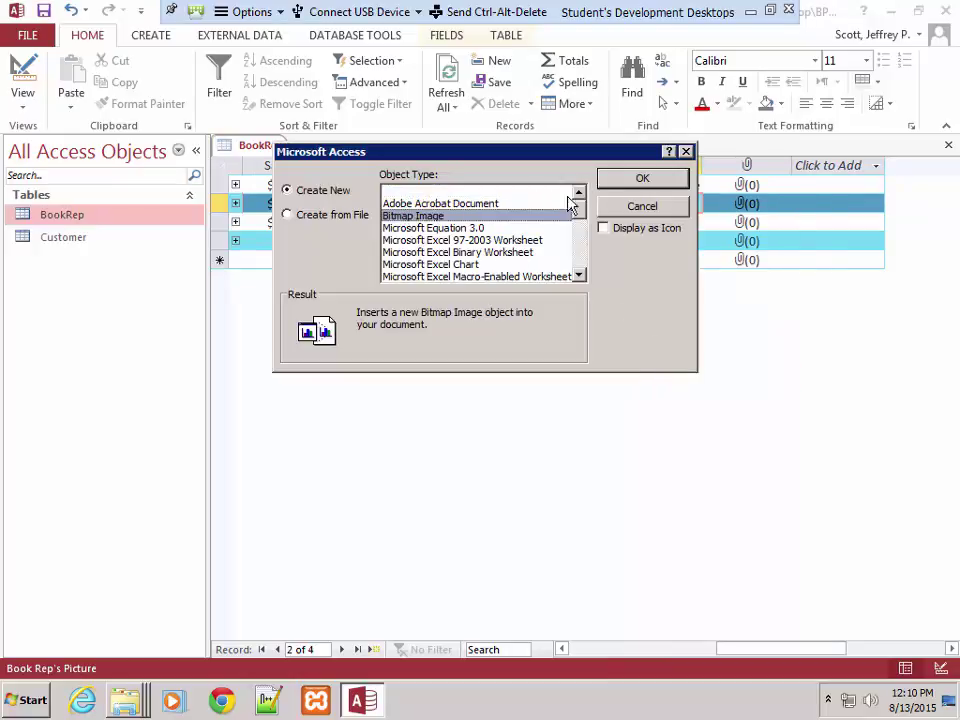
{"action": "left_click", "coordinate": [622, 180]}
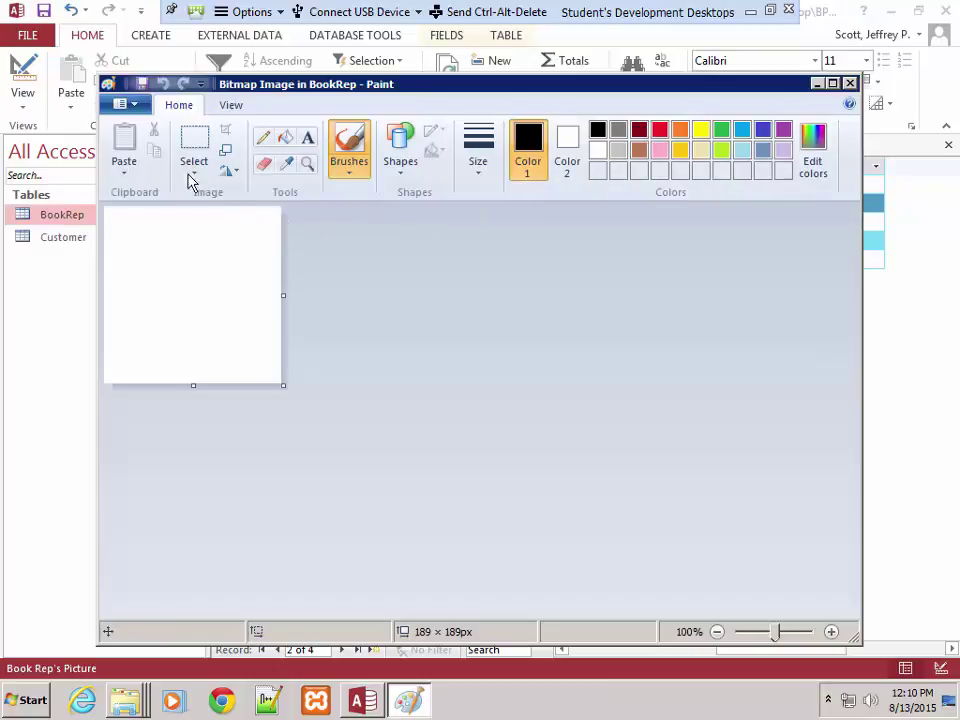
Paste the second book rep's picture file from the Chapter 05 folder into the bitmap and return to the BookRep table
{"action": "left_click", "coordinate": [124, 168]}
{"action": "left_click", "coordinate": [140, 213]}
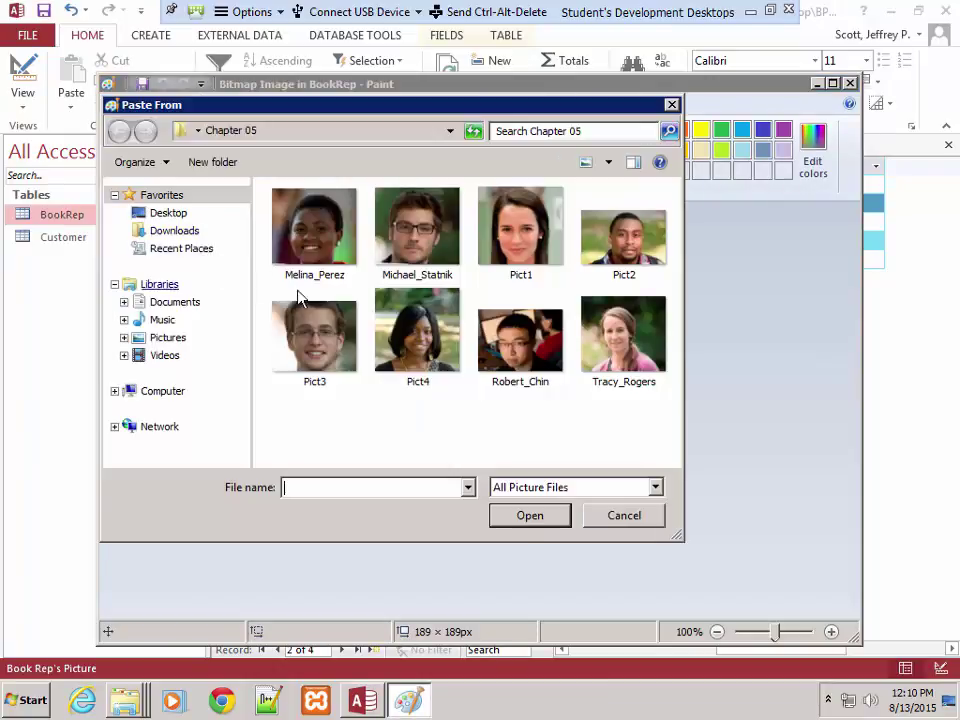
{"action": "left_click", "coordinate": [420, 240]}
{"action": "left_click", "coordinate": [526, 515]}
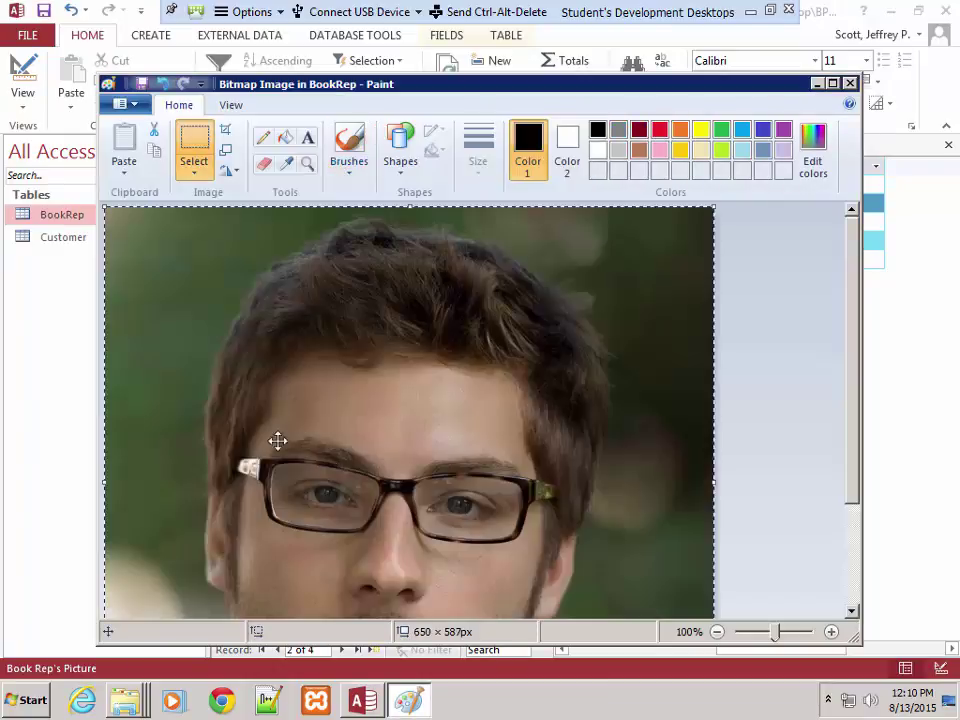
{"action": "left_click", "coordinate": [134, 107]}
{"action": "left_click", "coordinate": [176, 434]}
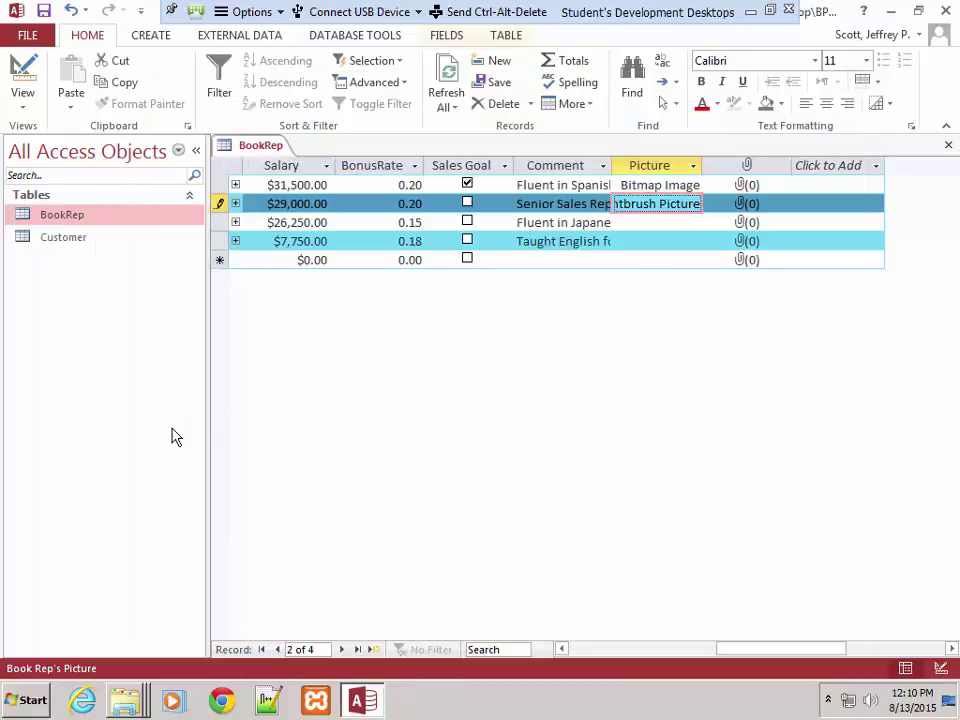
Insert a new Bitmap Image object into the Picture field of the third book rep's record
{"action": "right_click", "coordinate": [624, 226]}
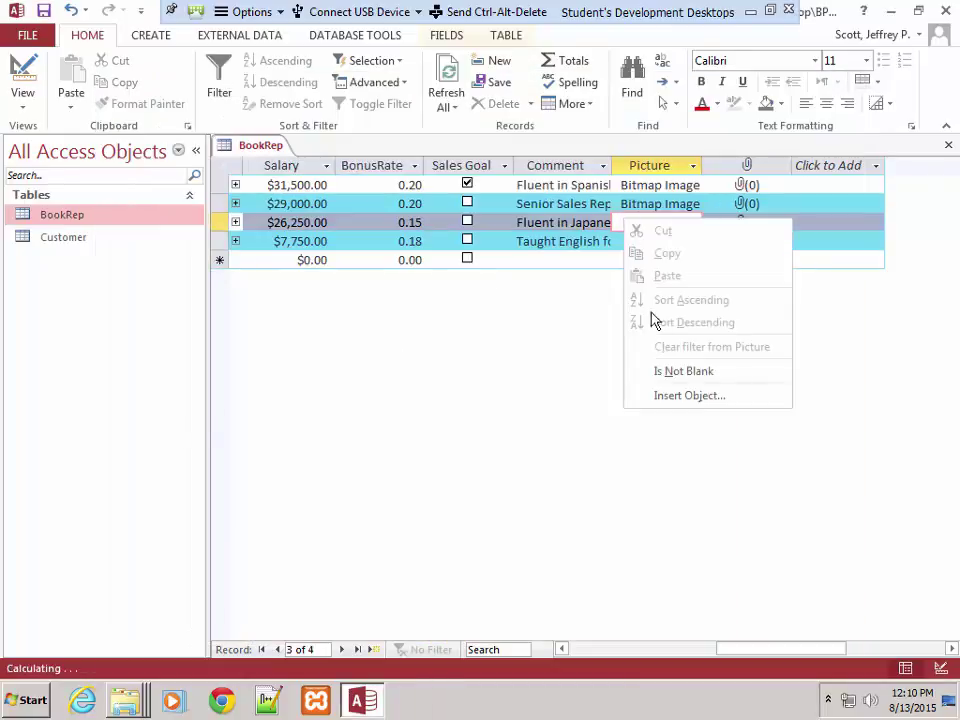
{"action": "left_click", "coordinate": [673, 397]}
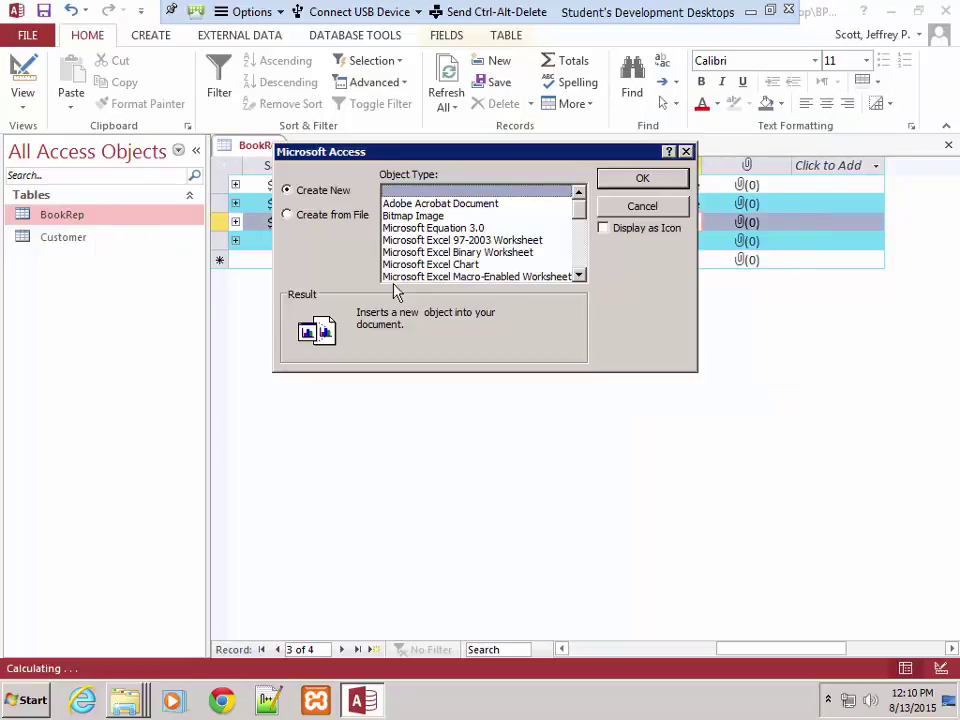
{"action": "left_click", "coordinate": [400, 216]}
{"action": "left_click", "coordinate": [641, 180]}
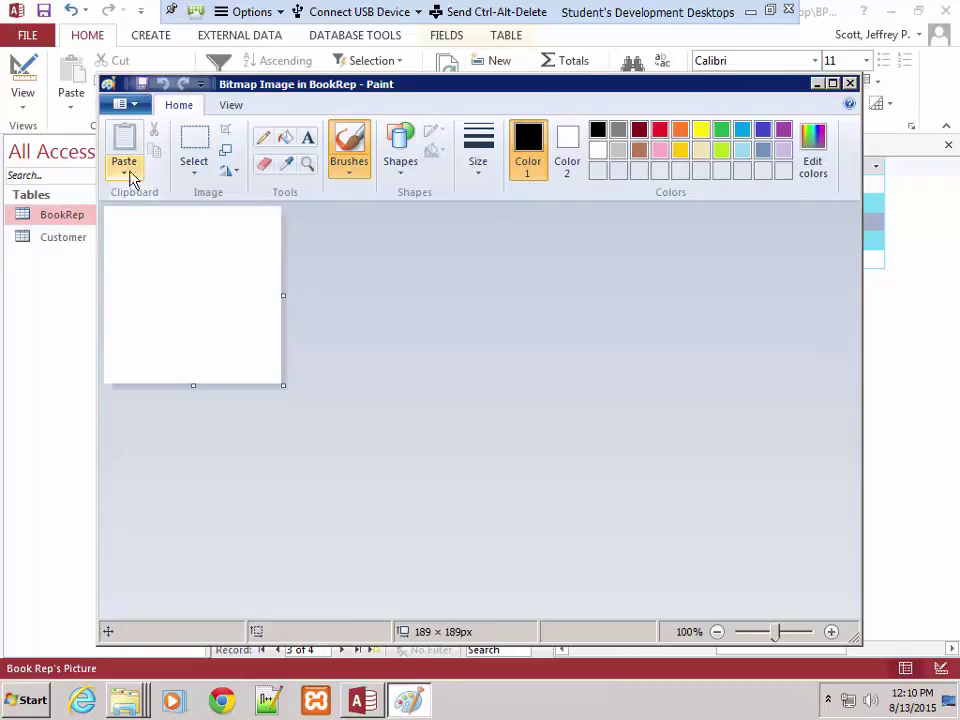
Fill the bitmap with the third book rep's picture file from the Chapter 05 folder and exit back to the table
{"action": "left_click", "coordinate": [130, 180]}
{"action": "left_click", "coordinate": [146, 213]}
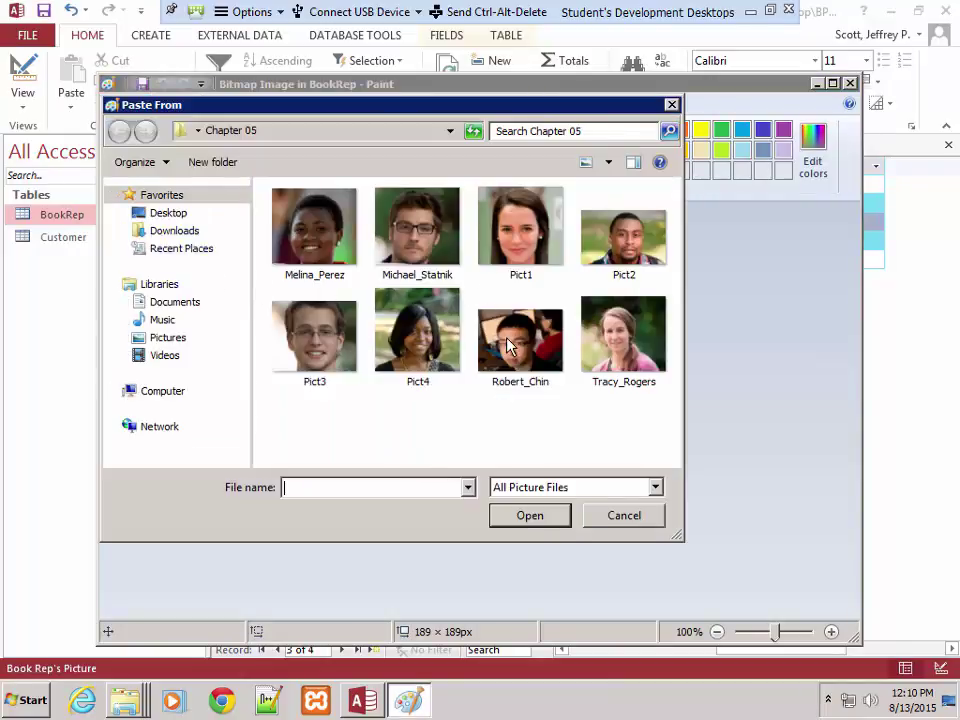
{"action": "double_click", "coordinate": [507, 345]}
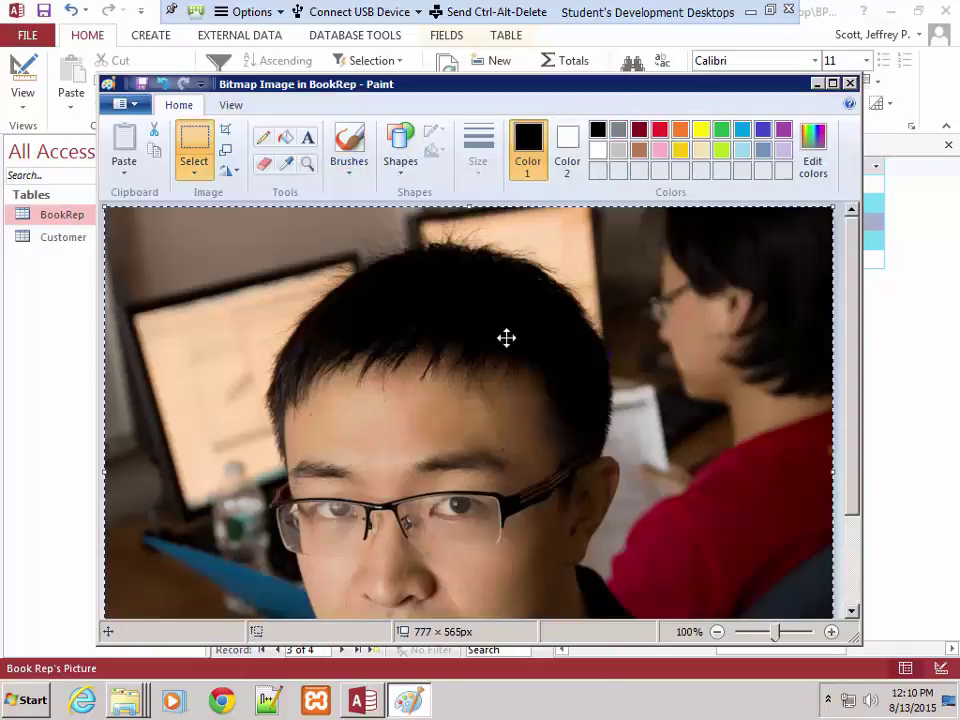
{"action": "left_click", "coordinate": [127, 106]}
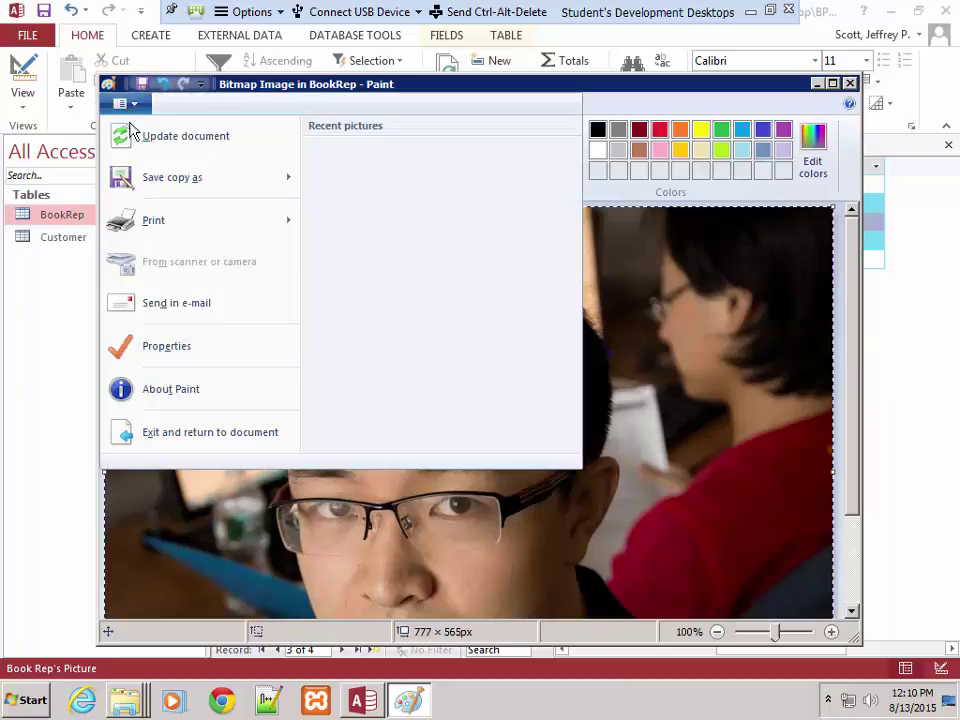
{"action": "left_click", "coordinate": [176, 432]}
Insert a new Bitmap Image object into the Picture field of the fourth book rep's record
{"action": "right_click", "coordinate": [645, 250]}
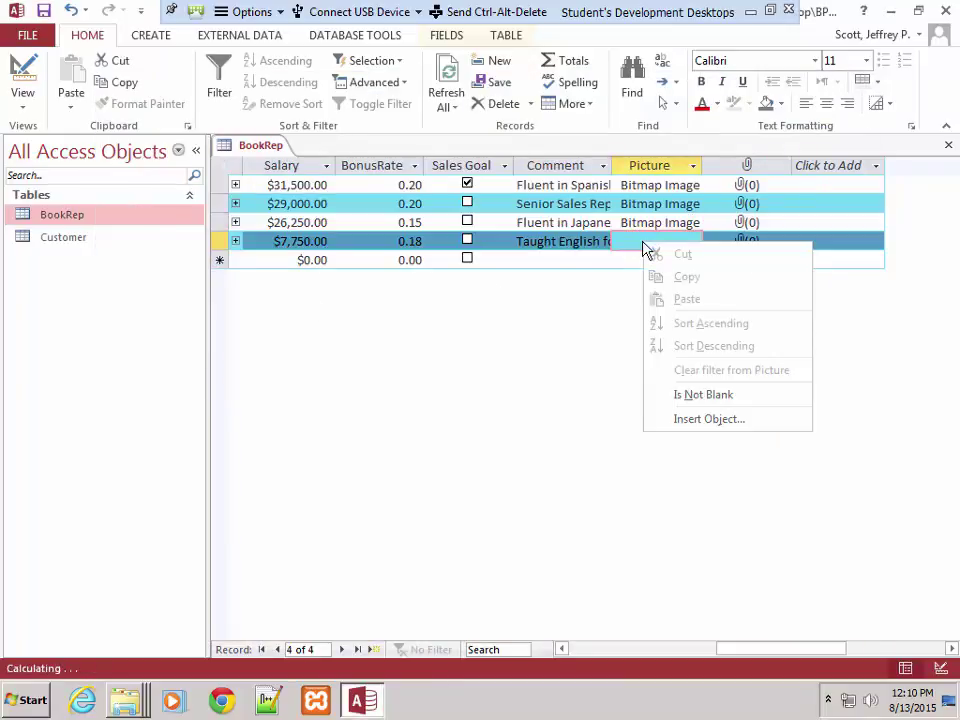
{"action": "left_click", "coordinate": [682, 417]}
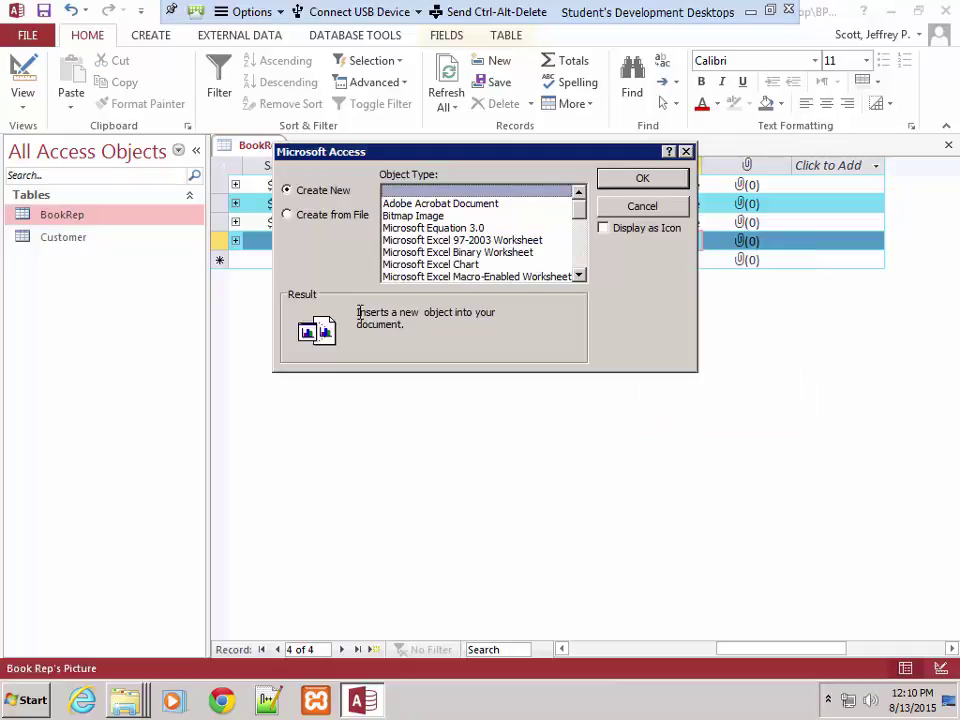
{"action": "left_click", "coordinate": [472, 215]}
{"action": "left_click", "coordinate": [618, 184]}
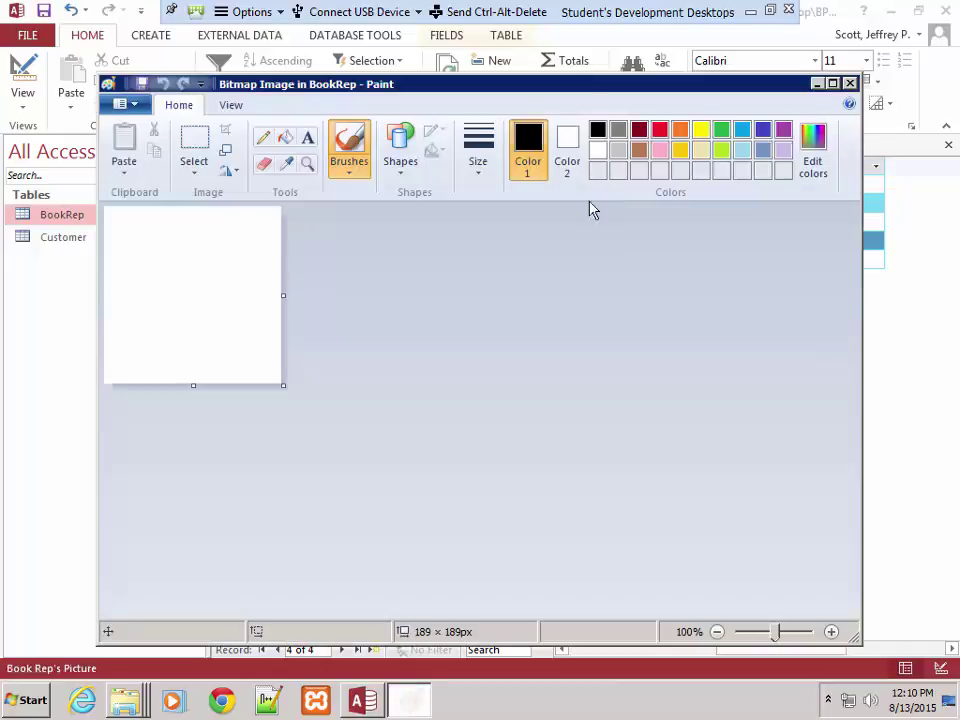
Paste the fourth book rep's picture file from the Chapter 05 folder into the bitmap and return to the BookRep table
{"action": "left_click", "coordinate": [128, 170]}
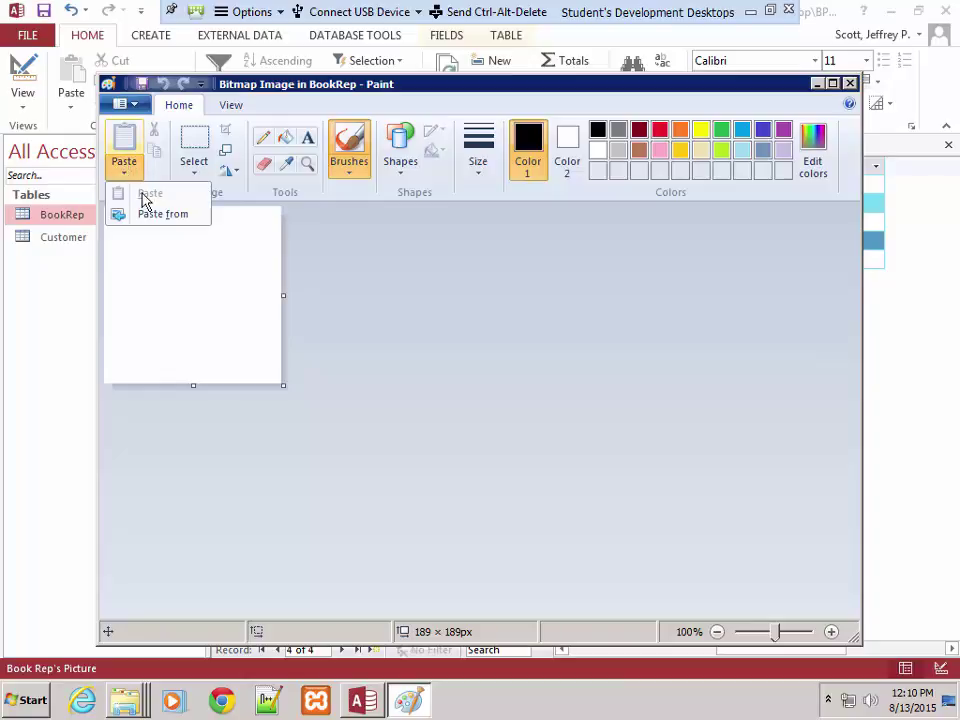
{"action": "left_click", "coordinate": [150, 214]}
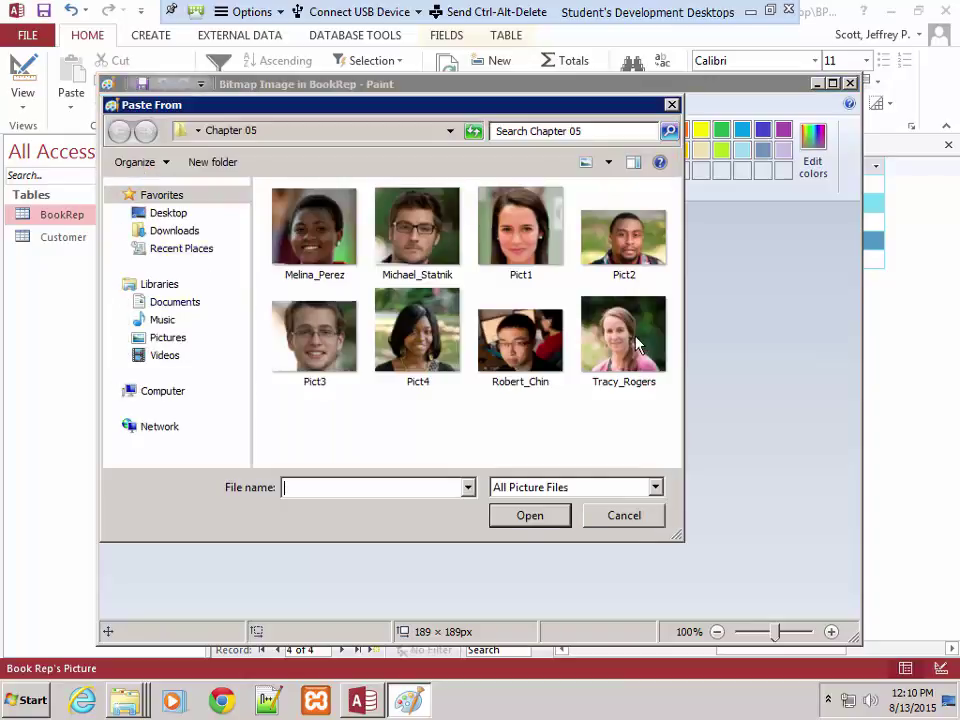
{"action": "left_click", "coordinate": [638, 345]}
{"action": "left_click", "coordinate": [561, 514]}
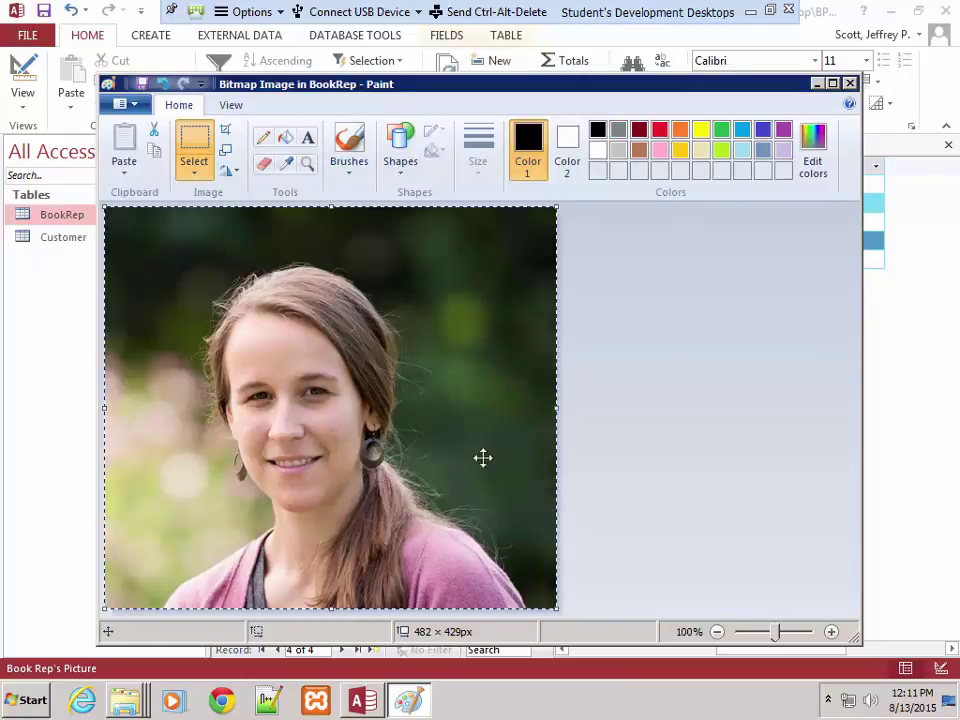
{"action": "left_click", "coordinate": [124, 103]}
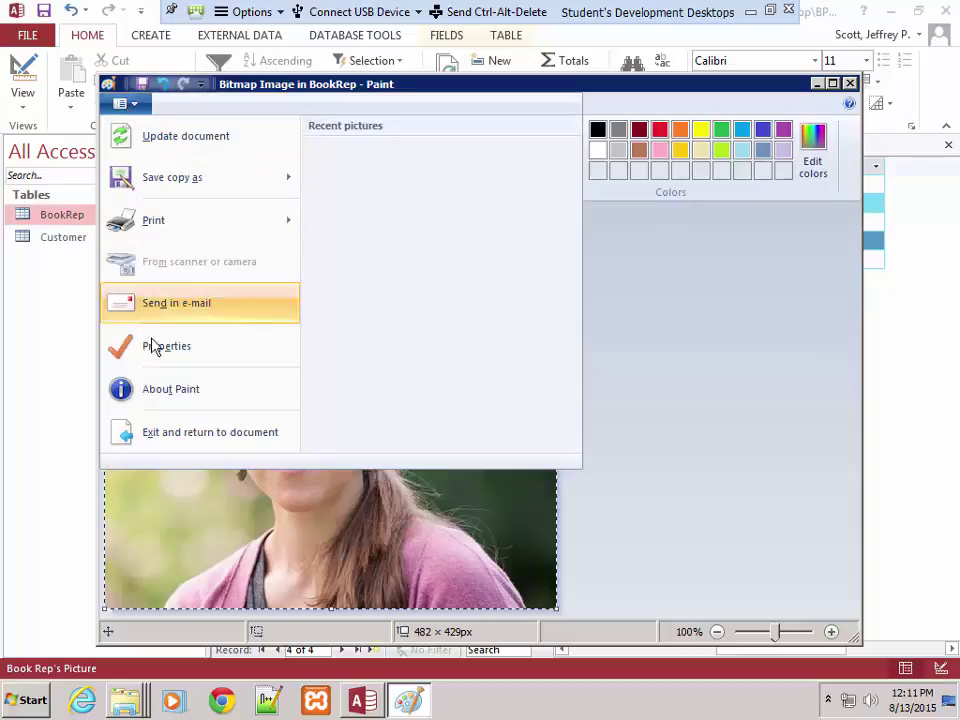
{"action": "left_click", "coordinate": [184, 433]}
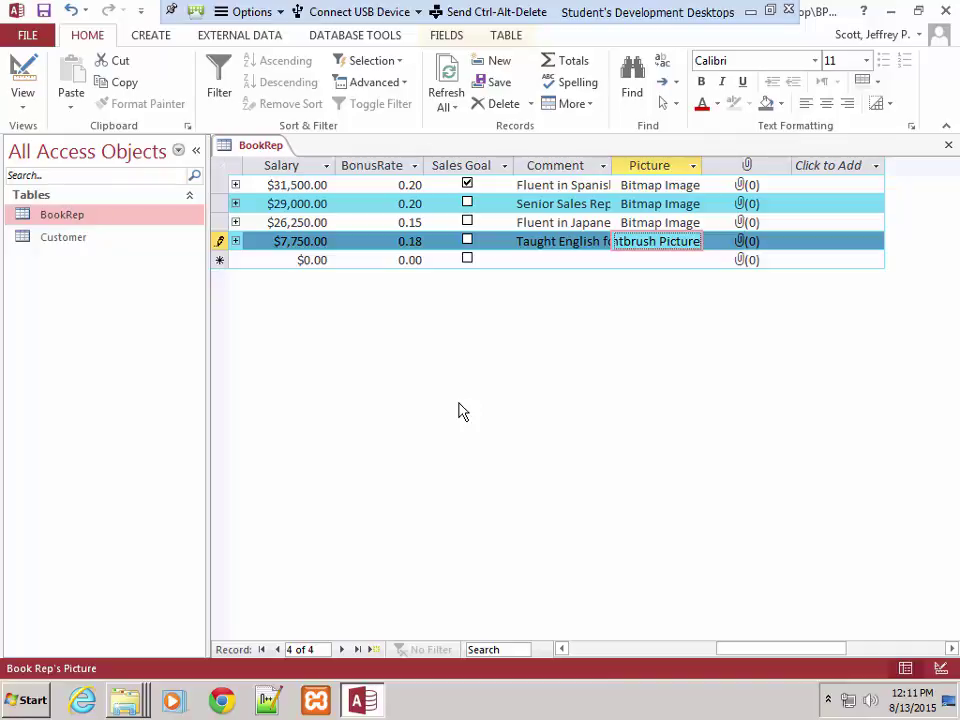
Add the first book rep's Customers Word document from the desktop's Chapter 05 folder to the attachments of the first record
{"action": "left_click", "coordinate": [731, 189]}
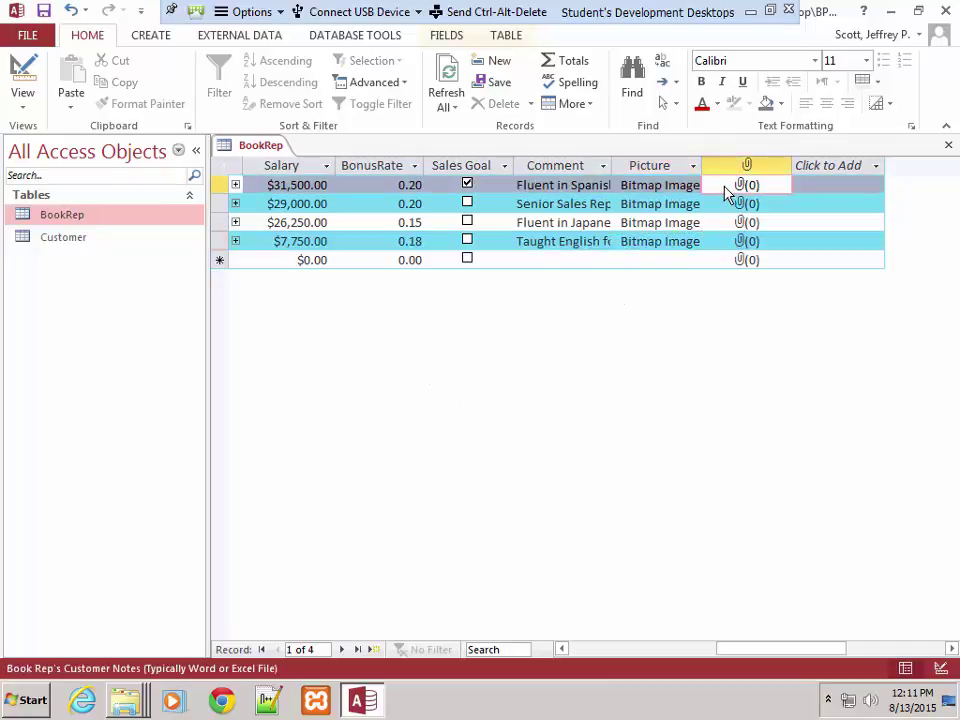
{"action": "right_click", "coordinate": [728, 192]}
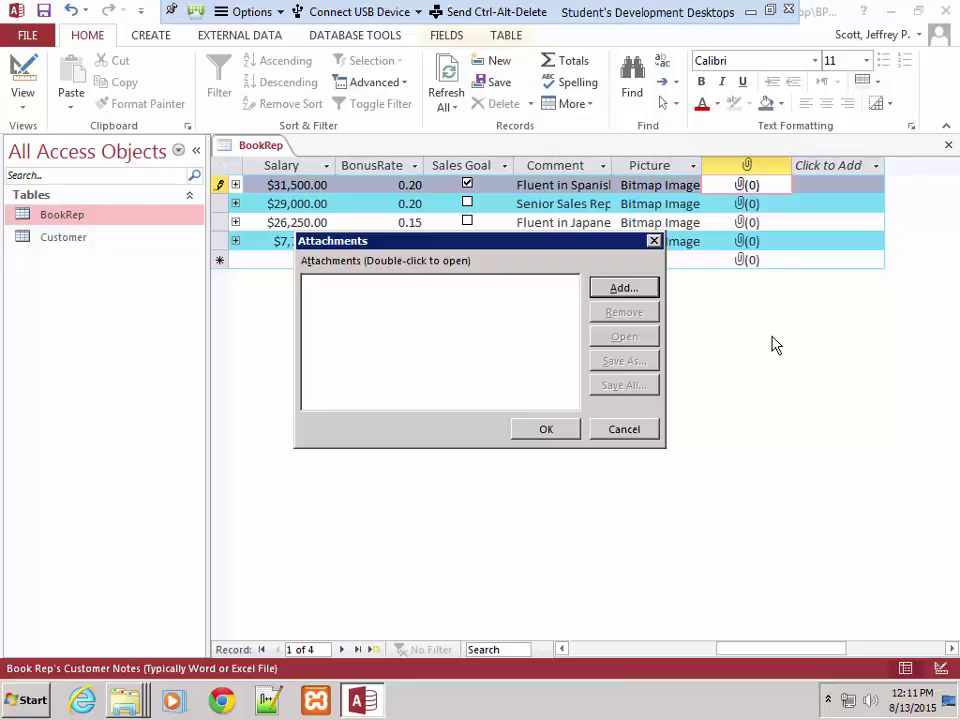
{"action": "left_click", "coordinate": [623, 289]}
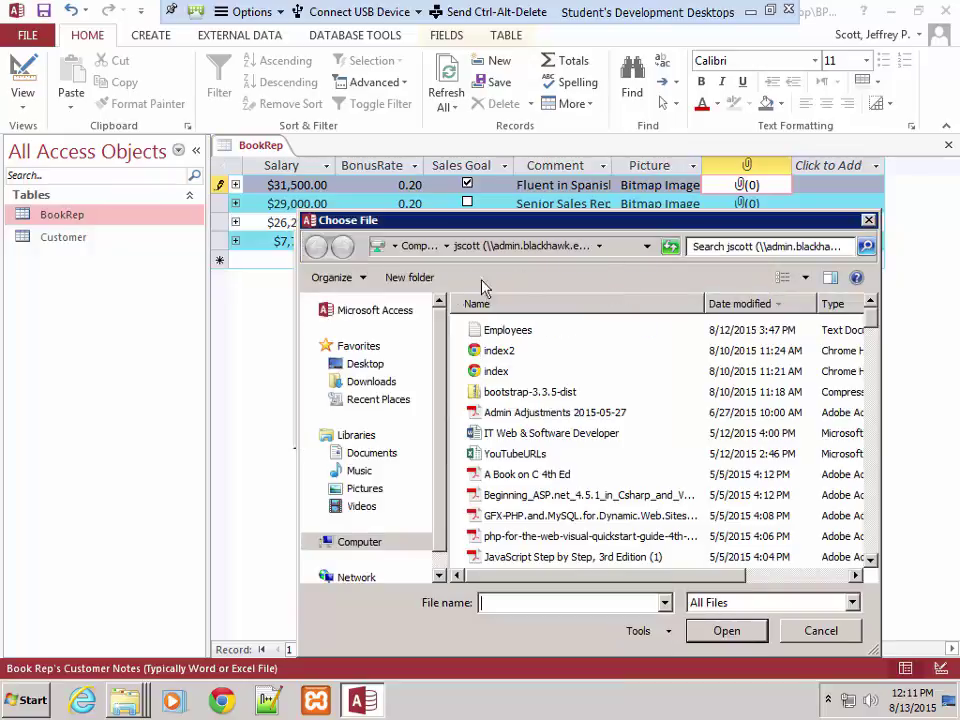
{"action": "left_click", "coordinate": [365, 366]}
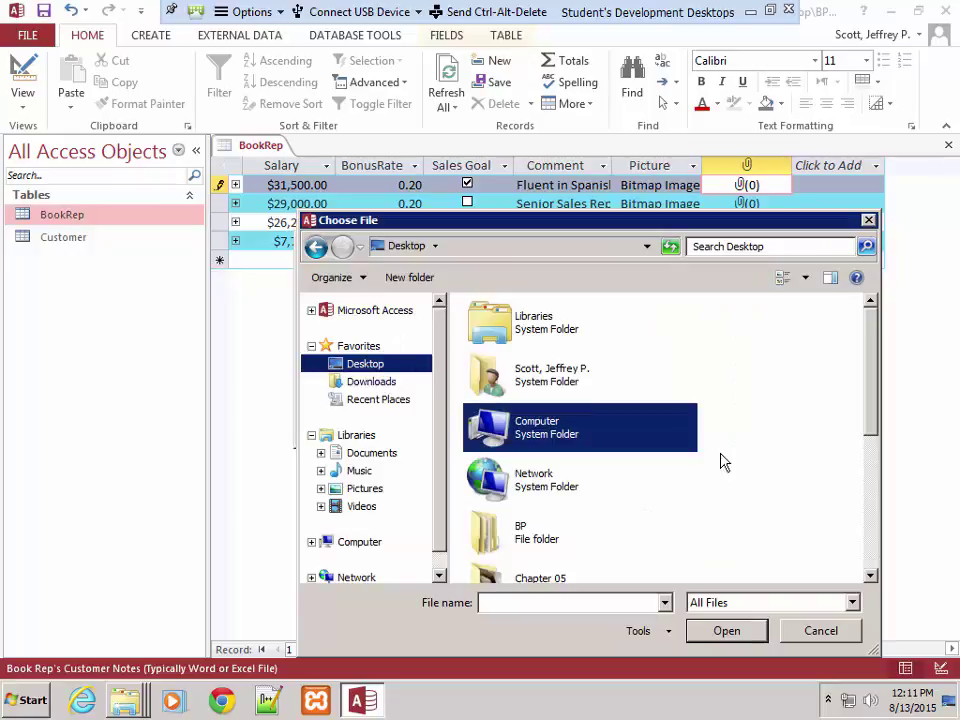
{"action": "double_click", "coordinate": [548, 578]}
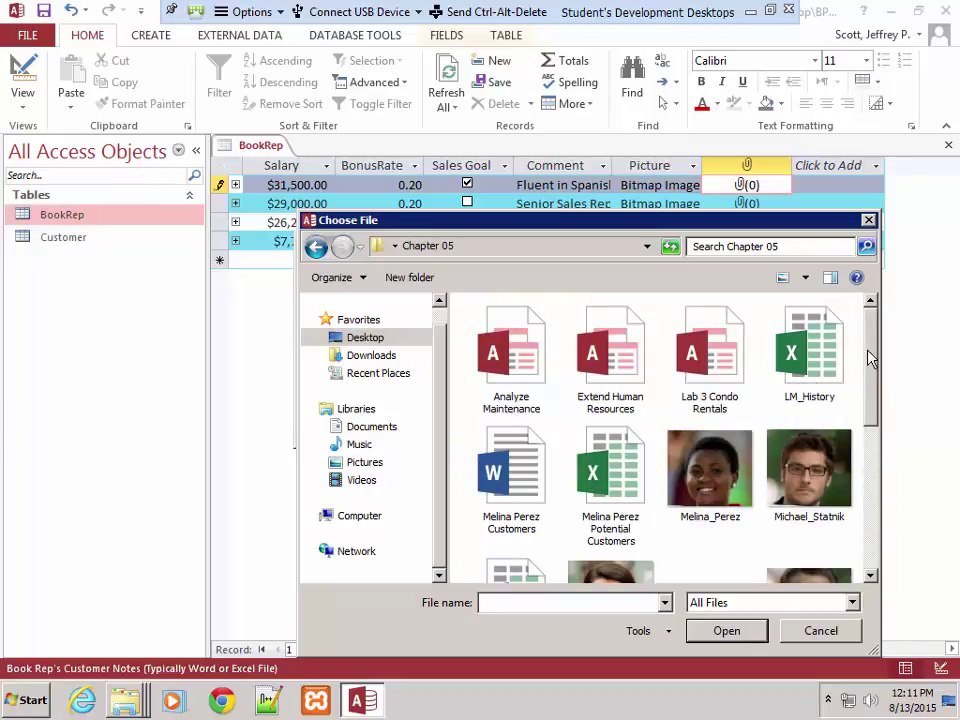
{"action": "left_click_drag", "start_coordinate": [873, 357], "coordinate": [883, 401]}
{"action": "left_click", "coordinate": [614, 381]}
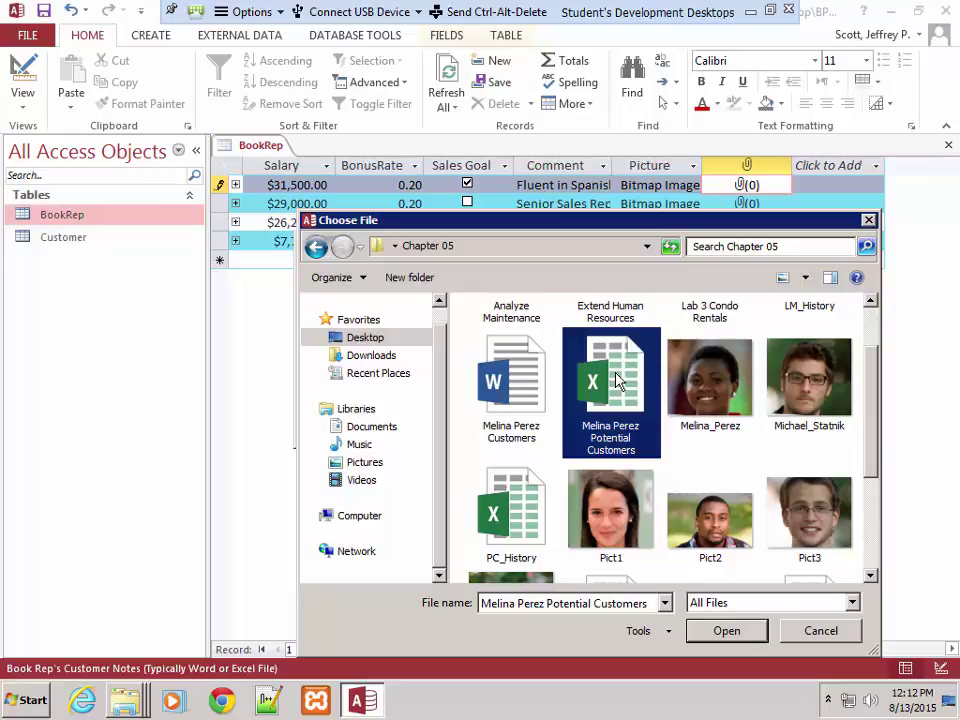
{"action": "left_click", "coordinate": [521, 397]}
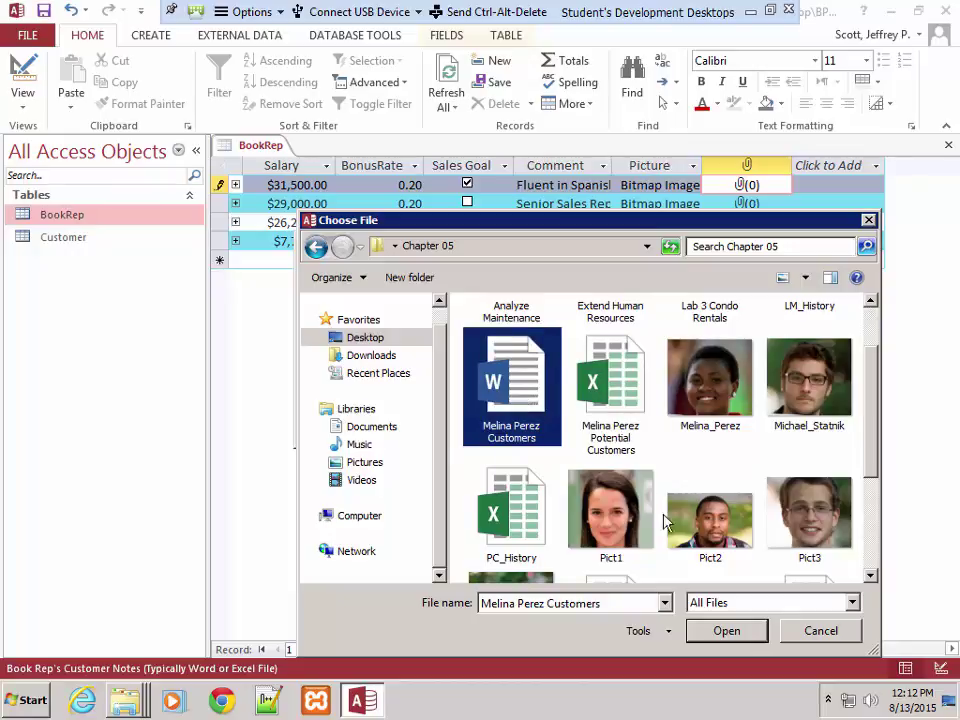
{"action": "left_click", "coordinate": [727, 632]}
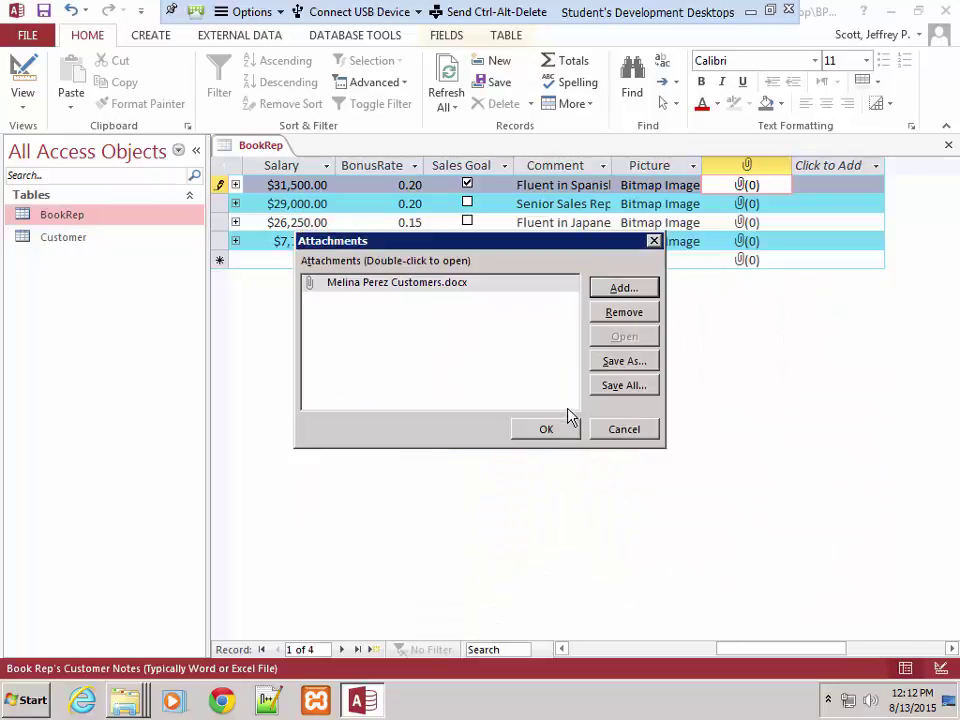
Add the same rep's Potential Customers Excel workbook as a second attachment and accept the attachment list
{"action": "left_click", "coordinate": [623, 289]}
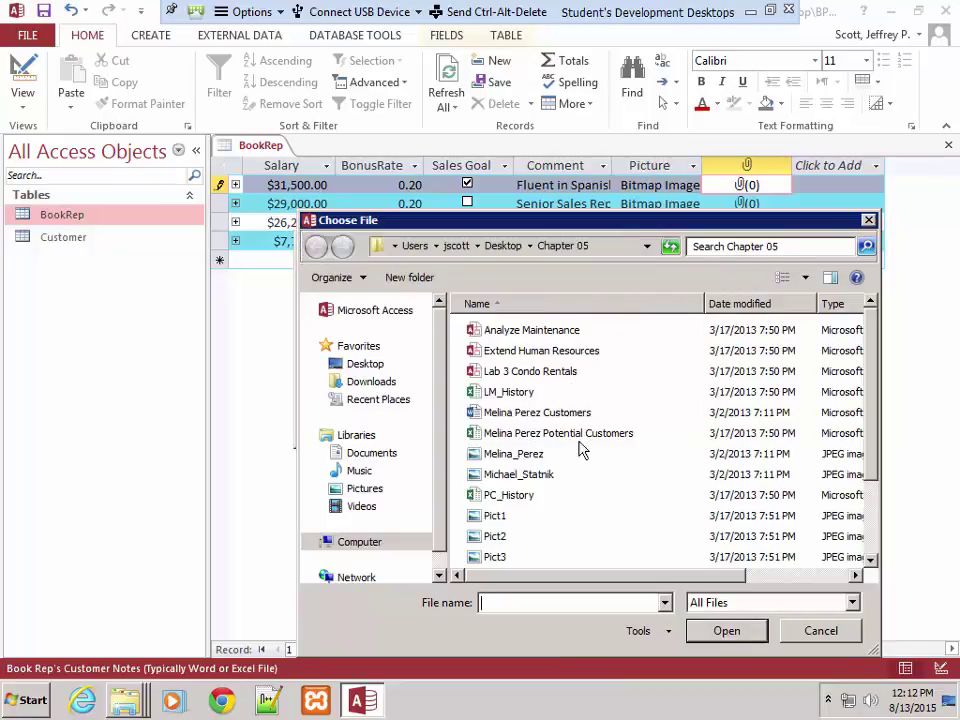
{"action": "left_click", "coordinate": [525, 437]}
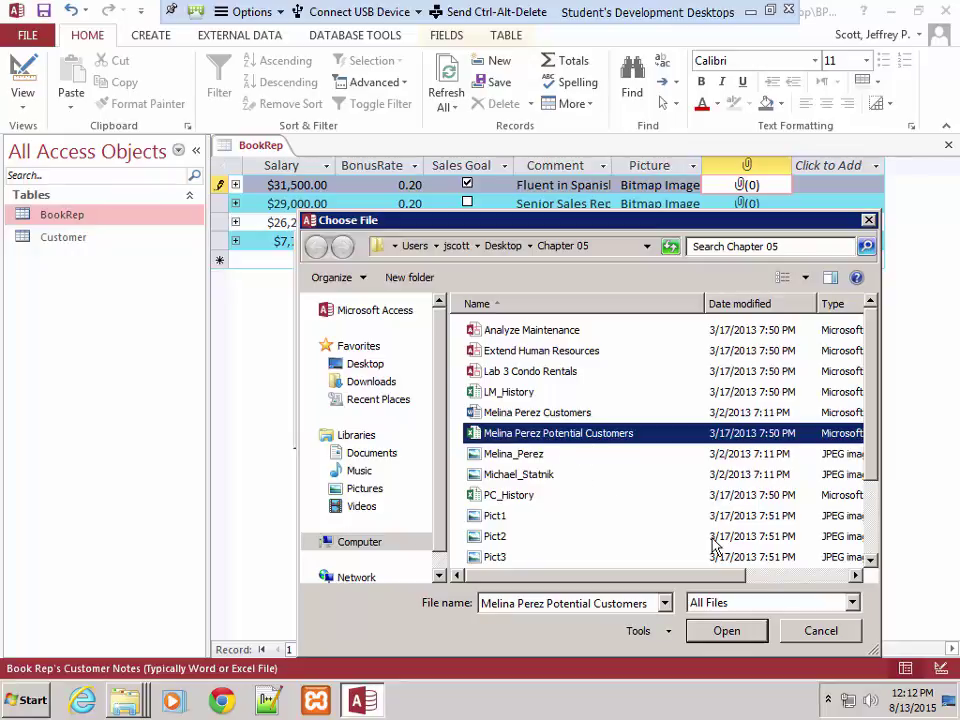
{"action": "left_click", "coordinate": [733, 637]}
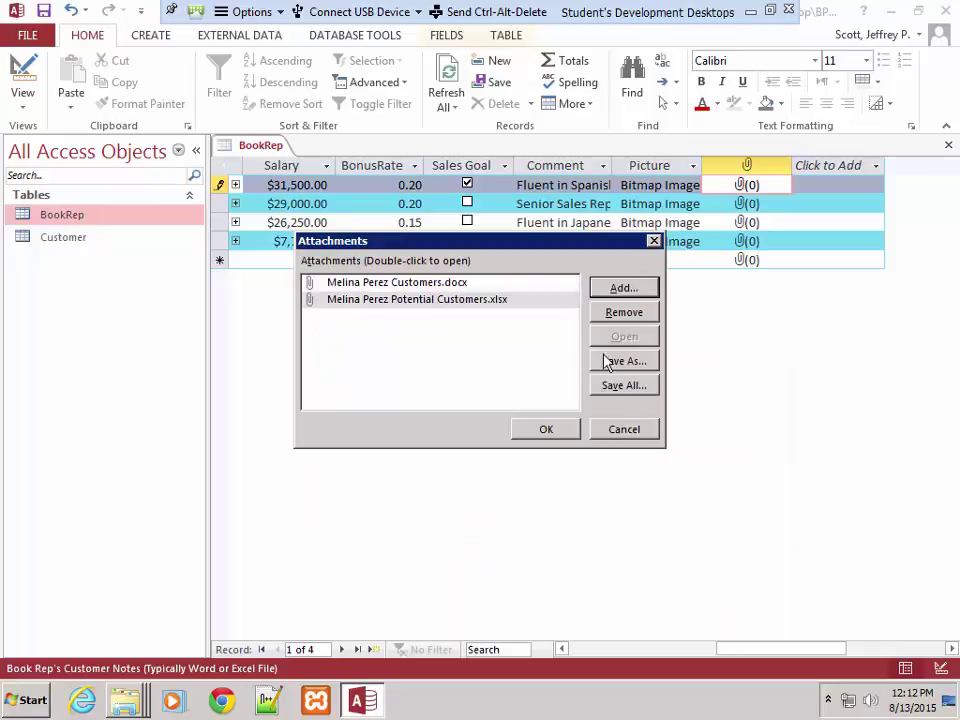
{"action": "left_click", "coordinate": [565, 435]}
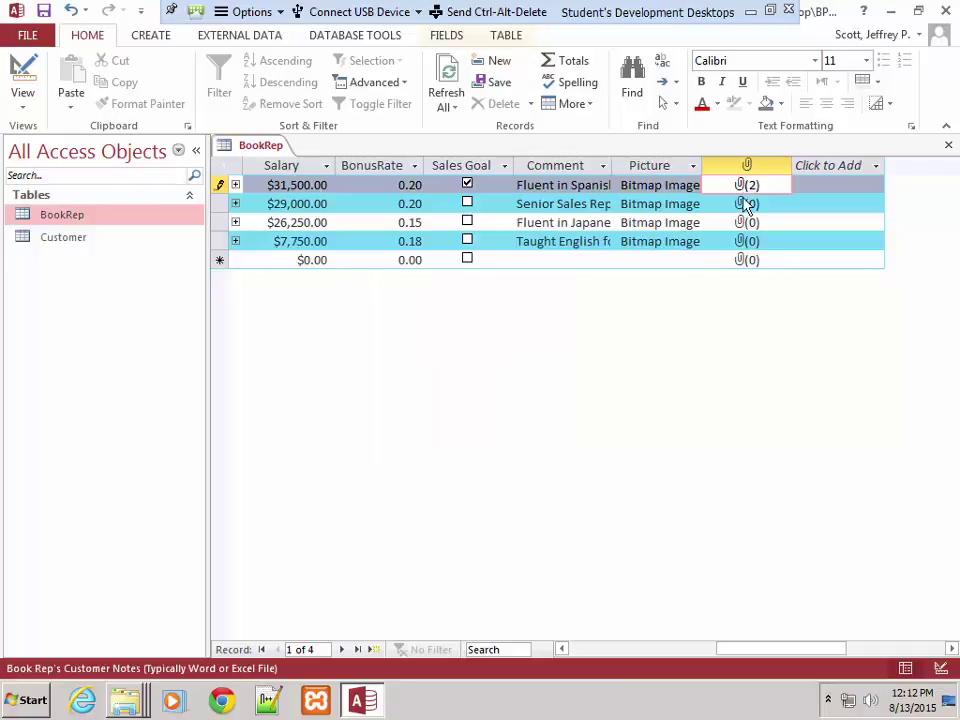
{"action": "right_click", "coordinate": [731, 207]}
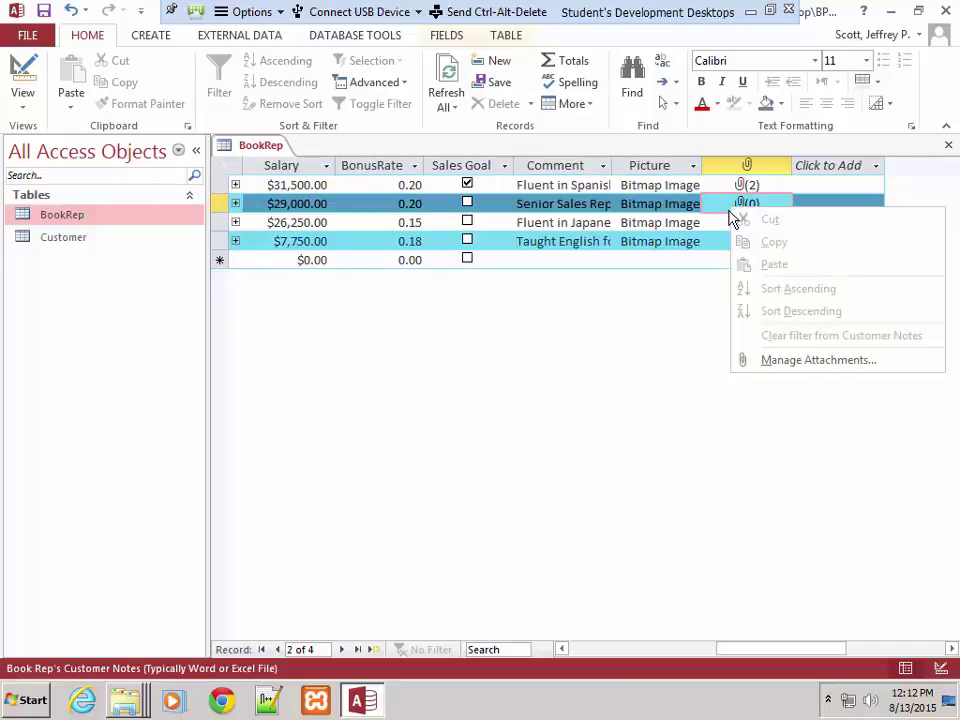
{"action": "left_click", "coordinate": [771, 652]}
{"action": "left_click_drag", "start_coordinate": [771, 657], "coordinate": [823, 696]}
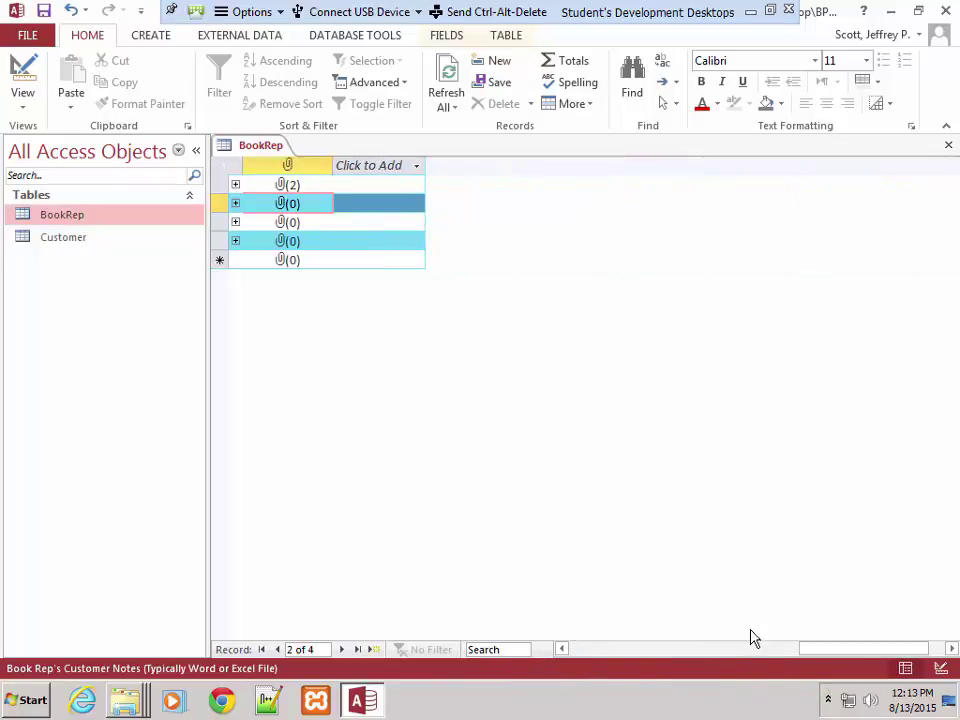
{"action": "left_click_drag", "start_coordinate": [838, 652], "coordinate": [731, 600]}
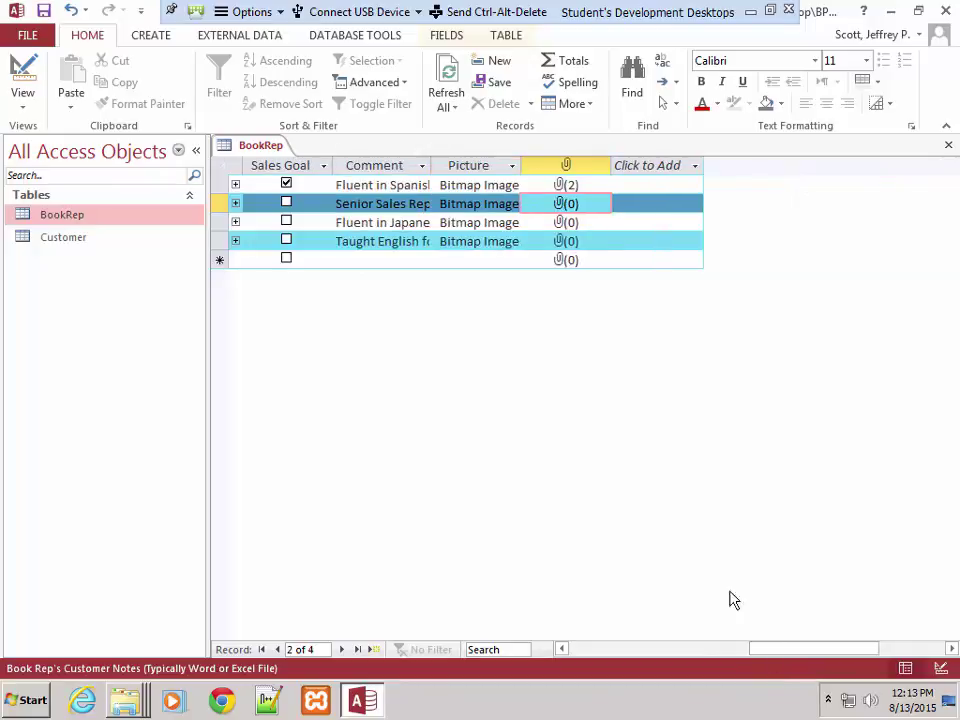
{"action": "right_click", "coordinate": [549, 210]}
{"action": "left_click", "coordinate": [602, 359]}
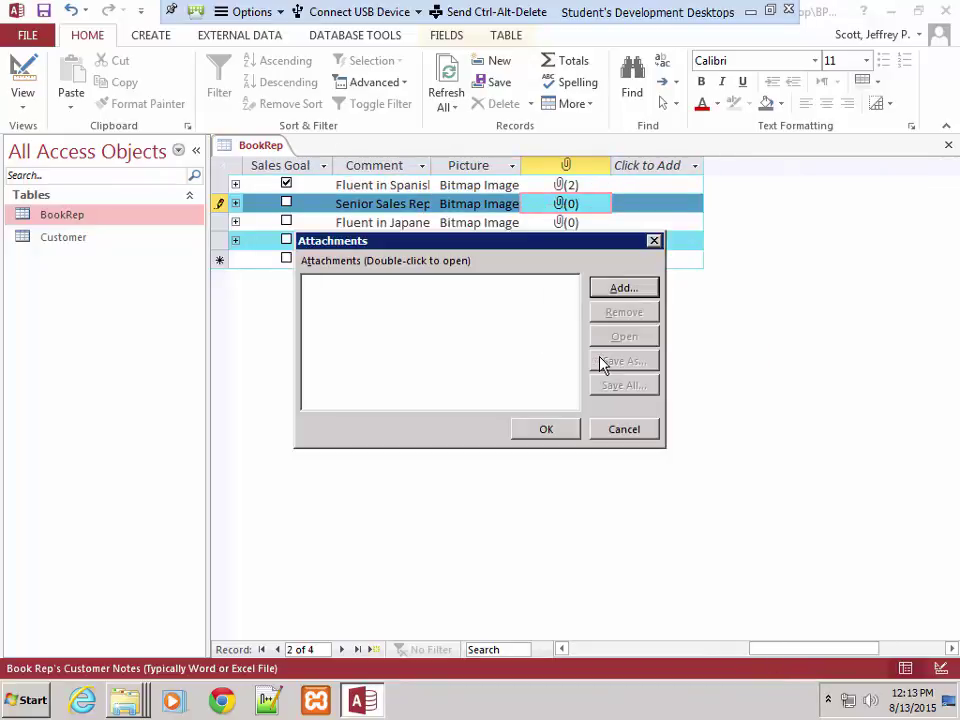
{"action": "left_click", "coordinate": [622, 295]}
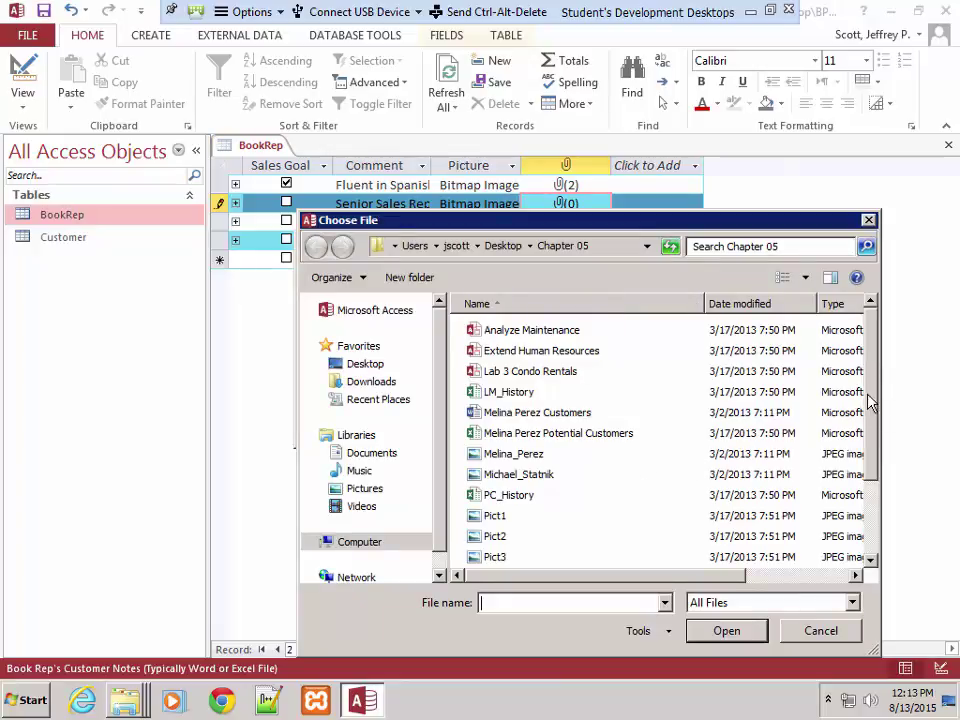
{"action": "mouse_move", "coordinate": [869, 398]}
{"action": "left_mouse_down"}
{"action": "mouse_move", "coordinate": [870, 482]}
{"action": "mouse_move", "coordinate": [867, 375]}
{"action": "left_mouse_up"}
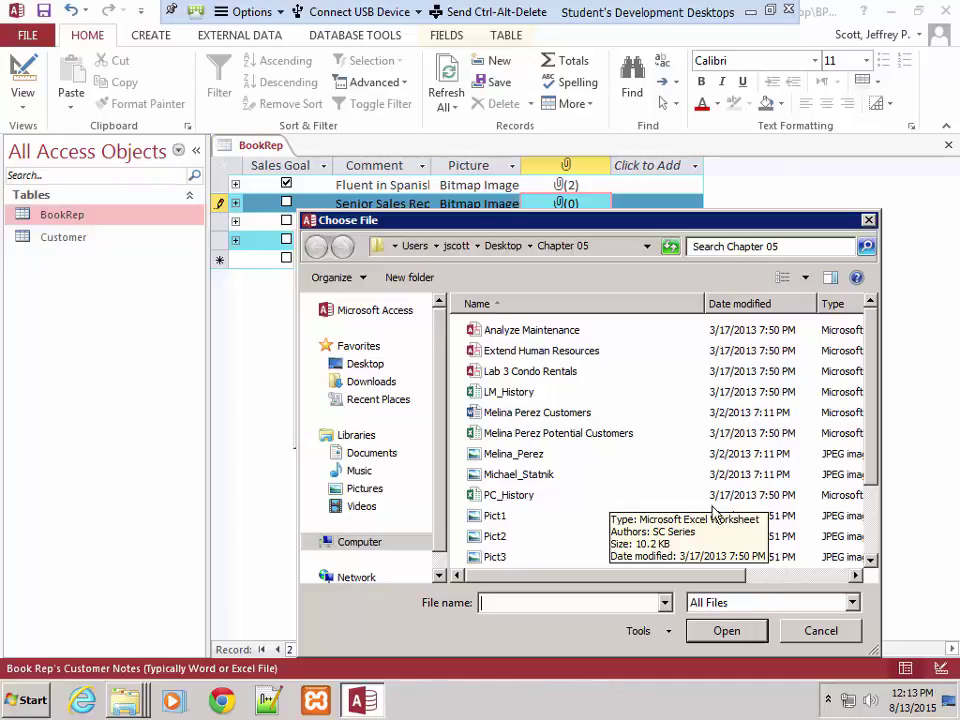
{"action": "left_click", "coordinate": [805, 629]}
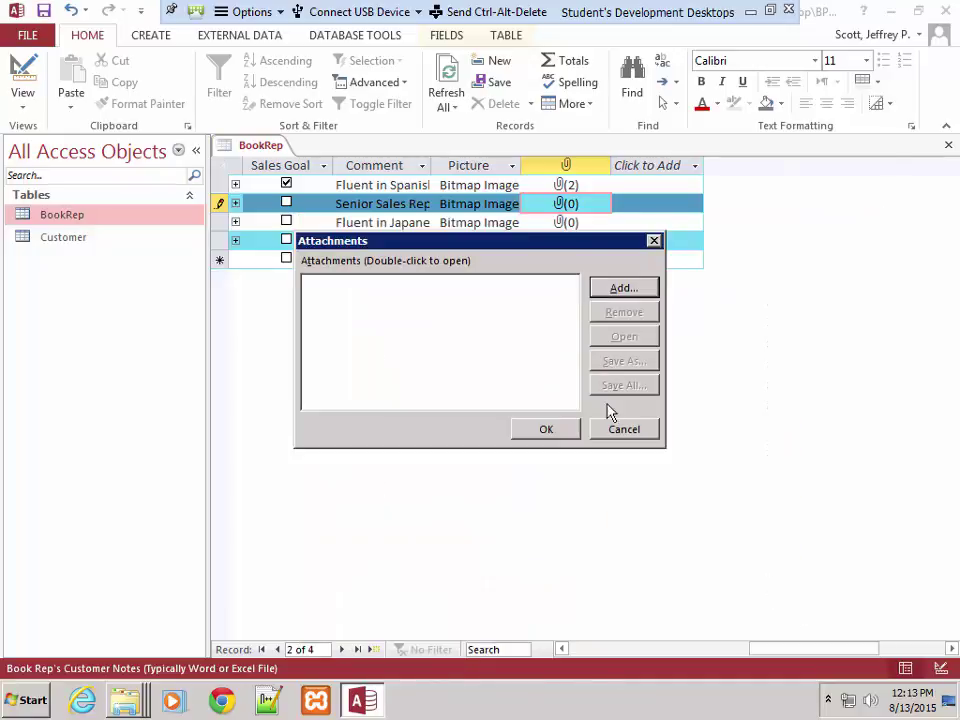
{"action": "left_click", "coordinate": [621, 433]}
Attach the matching book rep's Potential Customers Excel workbook from the Chapter 05 folder to the third BookRep record
{"action": "left_click", "coordinate": [544, 228]}
{"action": "right_click", "coordinate": [544, 226]}
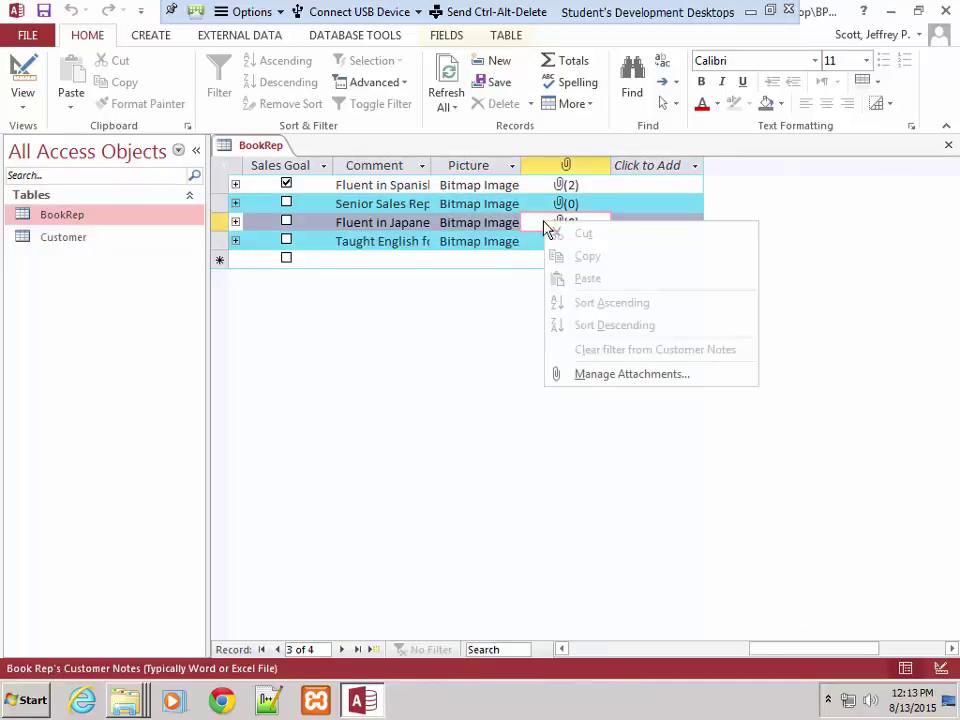
{"action": "left_click", "coordinate": [592, 372]}
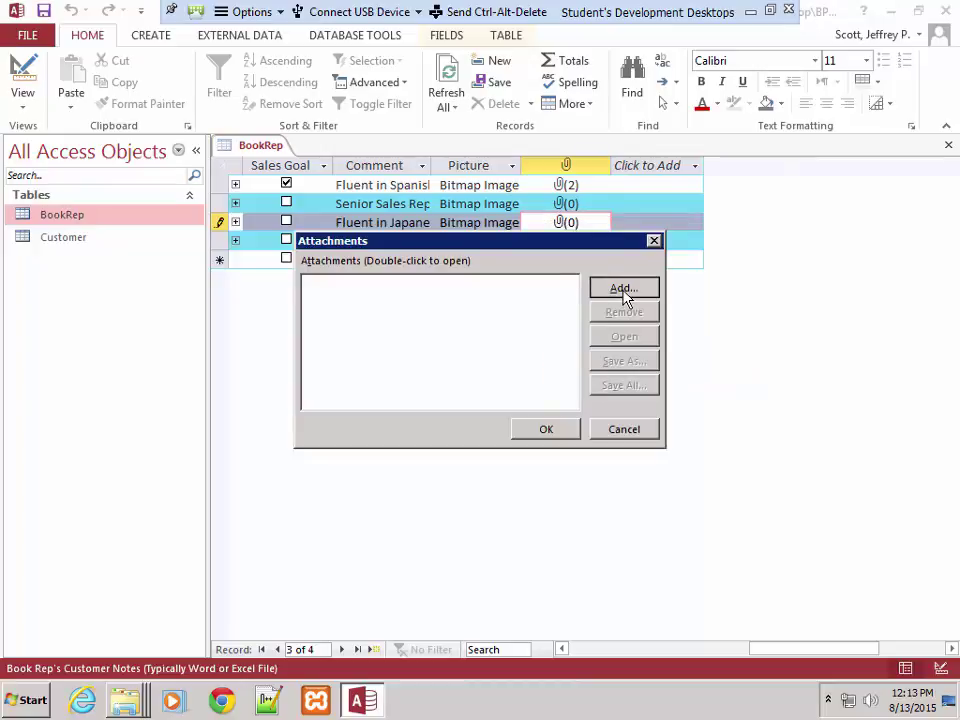
{"action": "left_click", "coordinate": [622, 289]}
{"action": "left_click_drag", "start_coordinate": [874, 377], "coordinate": [876, 499]}
{"action": "left_click", "coordinate": [576, 500]}
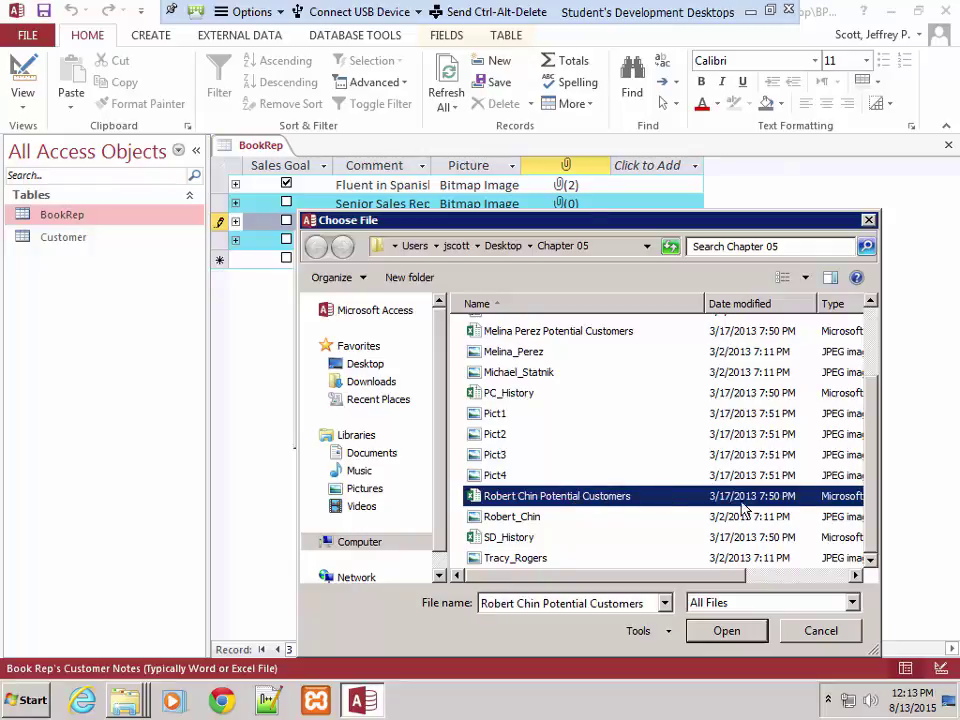
{"action": "left_click", "coordinate": [728, 632]}
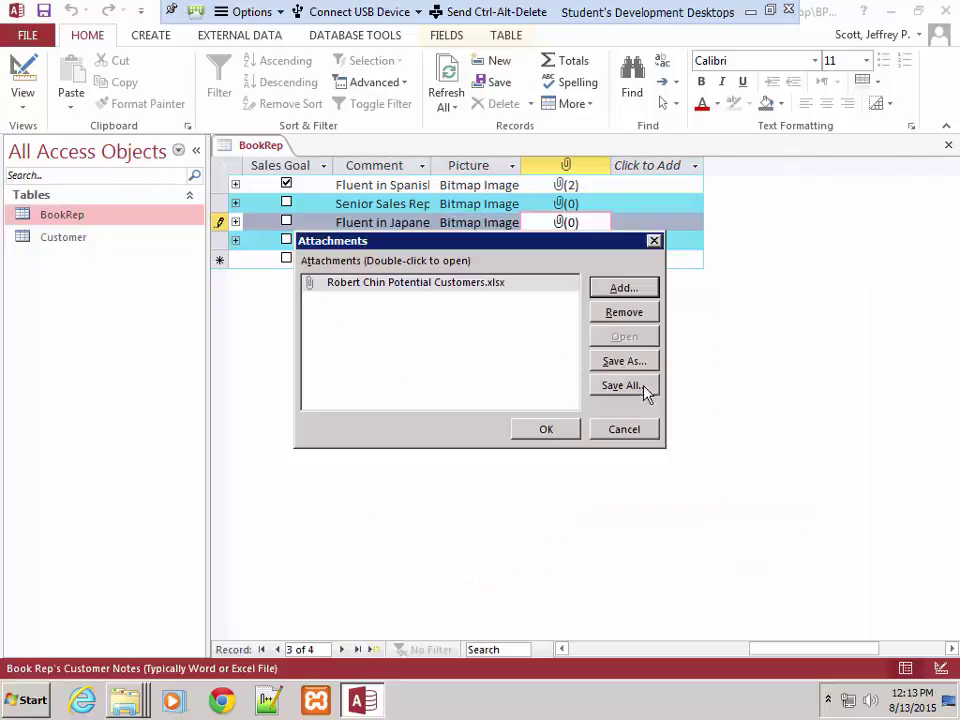
{"action": "left_click", "coordinate": [549, 431]}
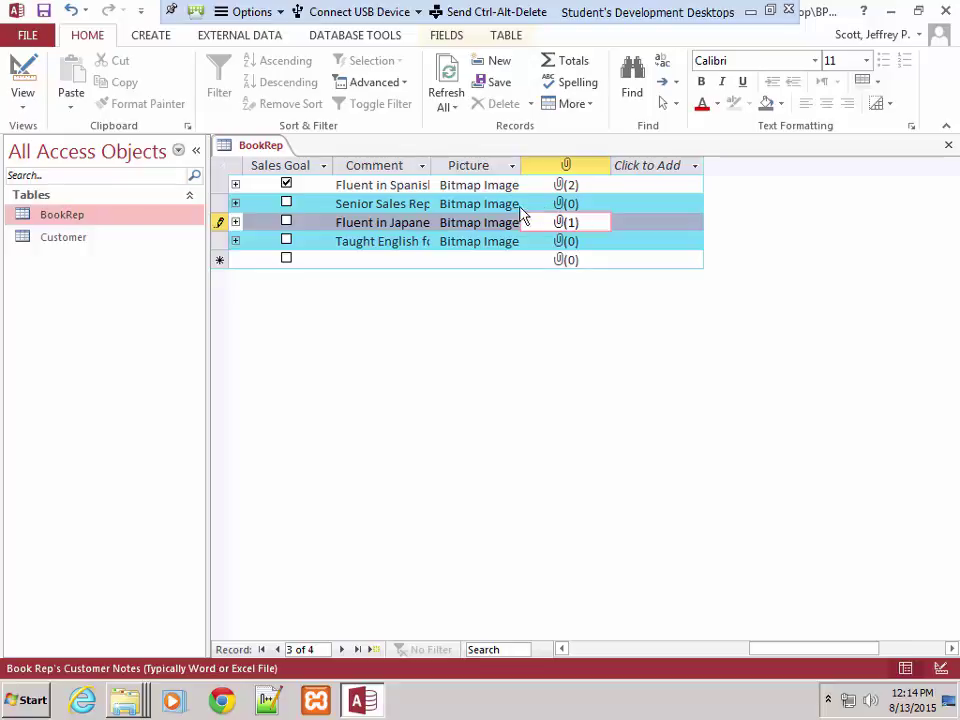
{"action": "left_click", "coordinate": [465, 186]}
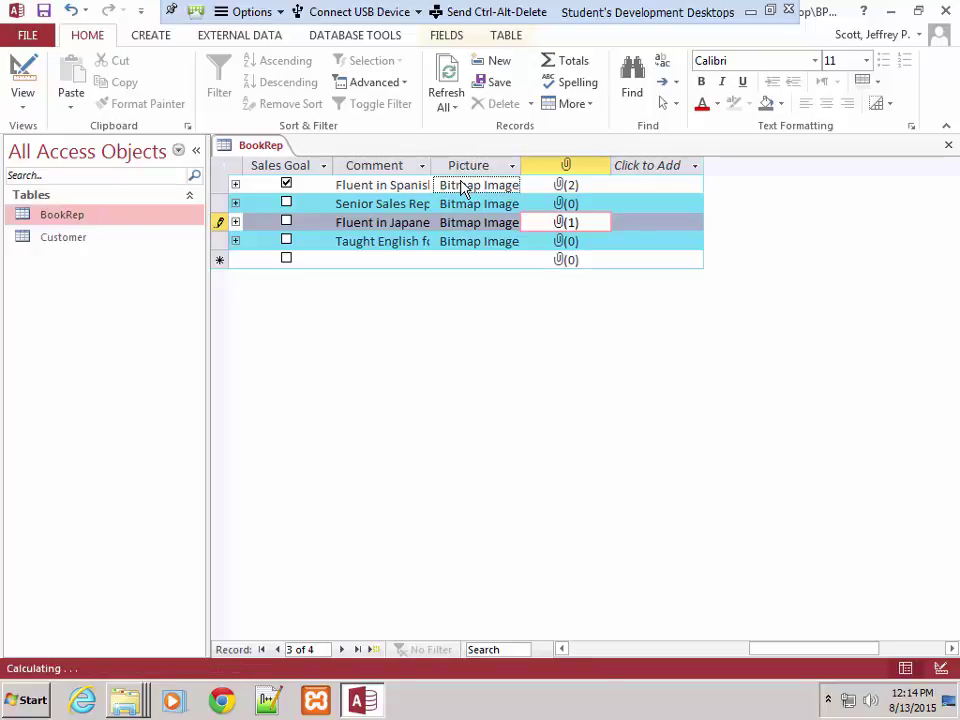
{"action": "right_click", "coordinate": [463, 188]}
{"action": "left_click", "coordinate": [422, 321]}
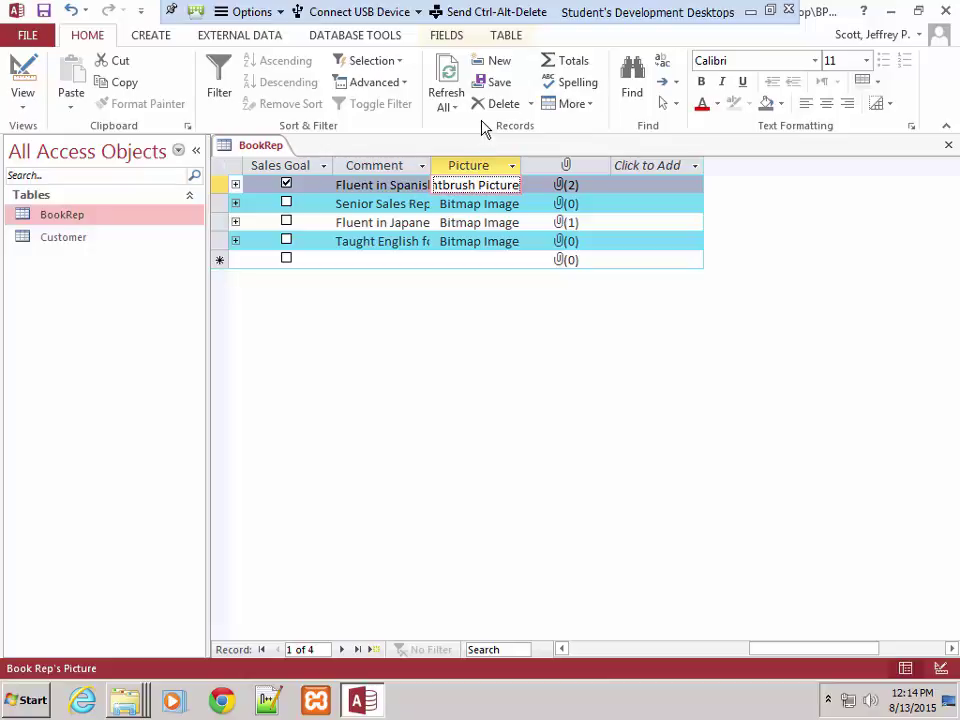
{"action": "right_click", "coordinate": [476, 192]}
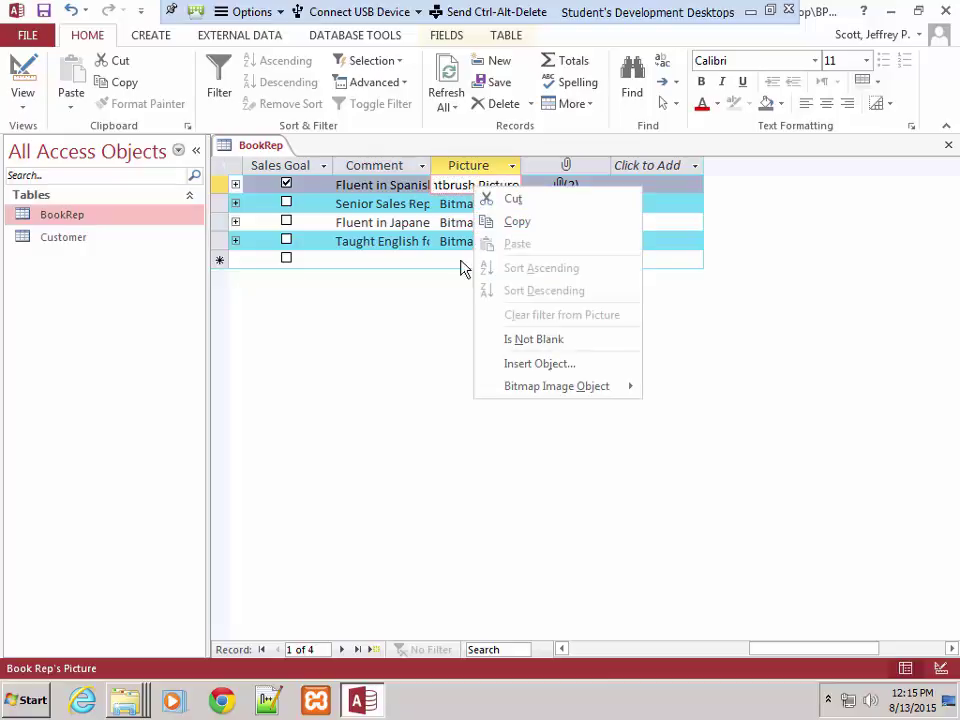
{"action": "left_click", "coordinate": [446, 318]}
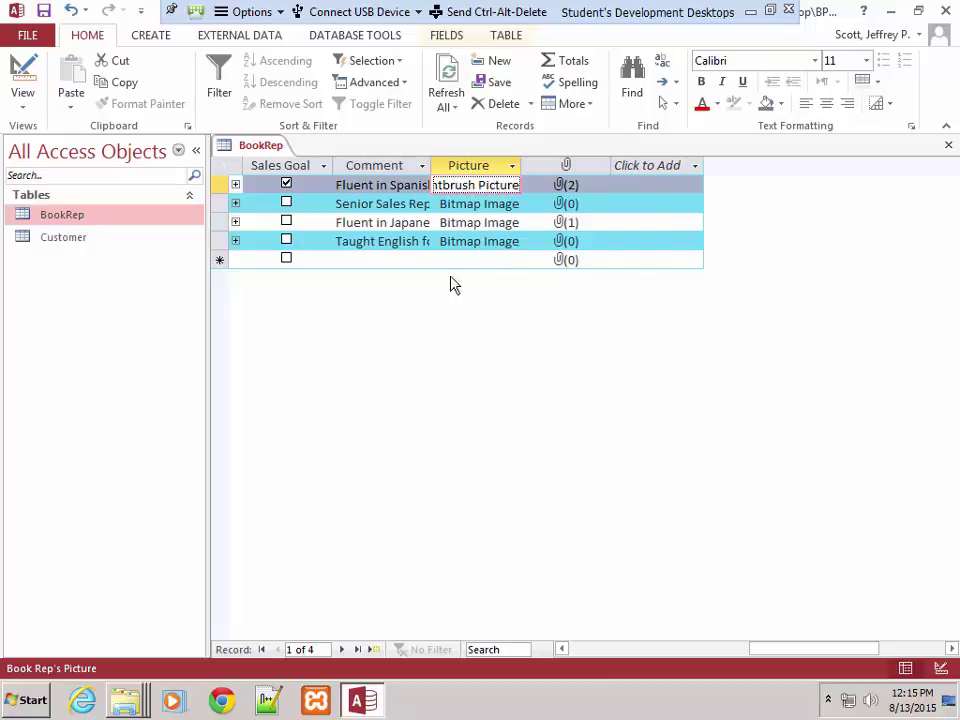
{"action": "left_click", "coordinate": [479, 207]}
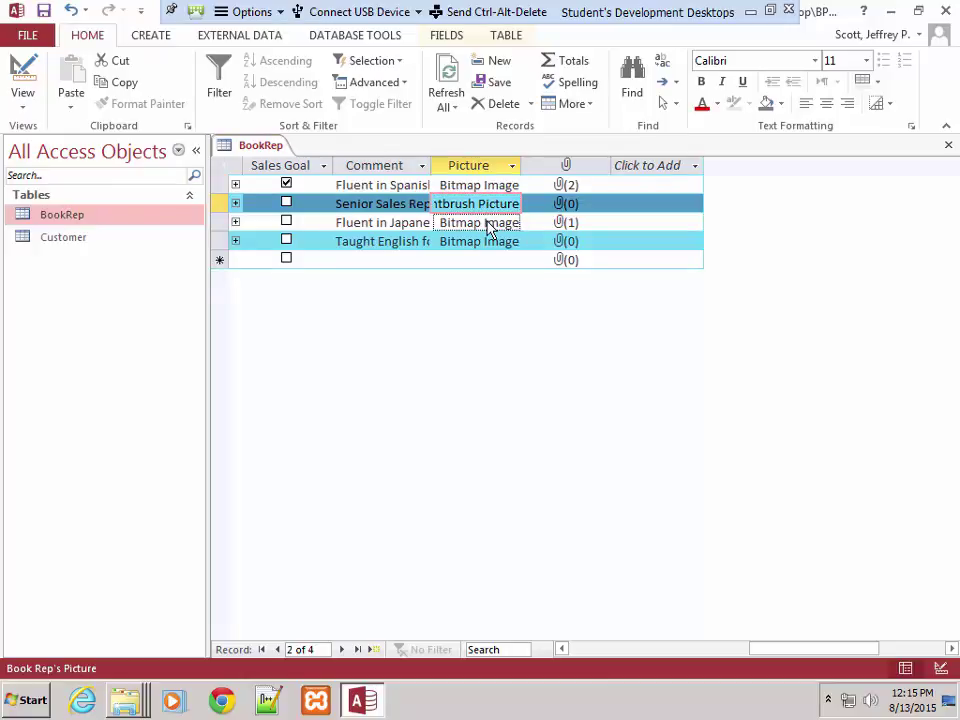
{"action": "left_click", "coordinate": [489, 224]}
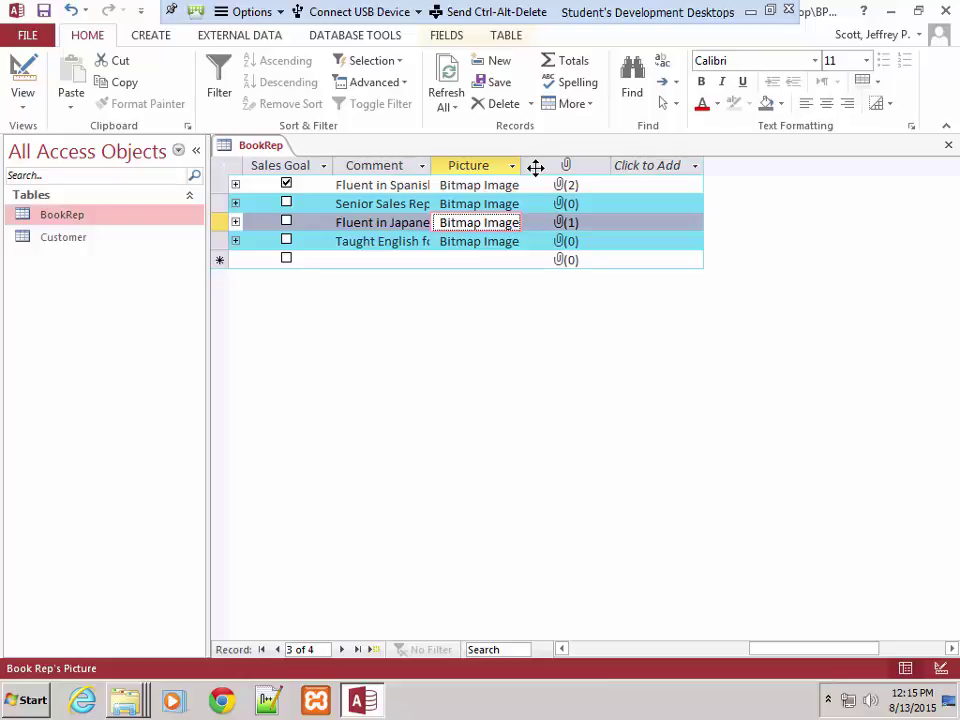
Close the BookRep table's datasheet
{"action": "right_click", "coordinate": [266, 148]}
{"action": "left_click", "coordinate": [310, 168]}
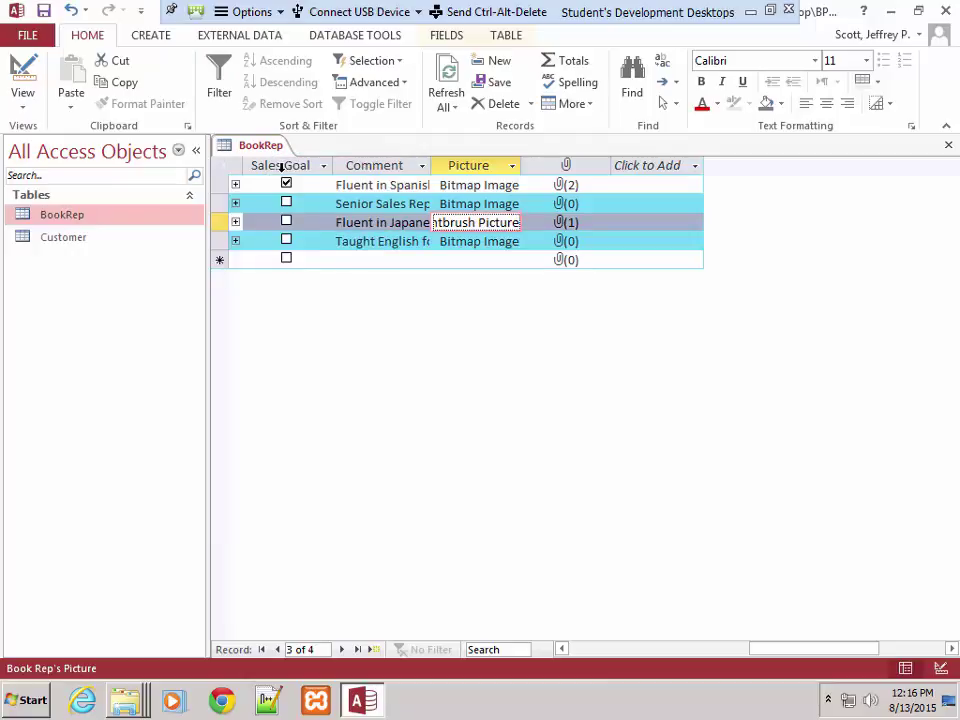
{"action": "right_click", "coordinate": [258, 146]}
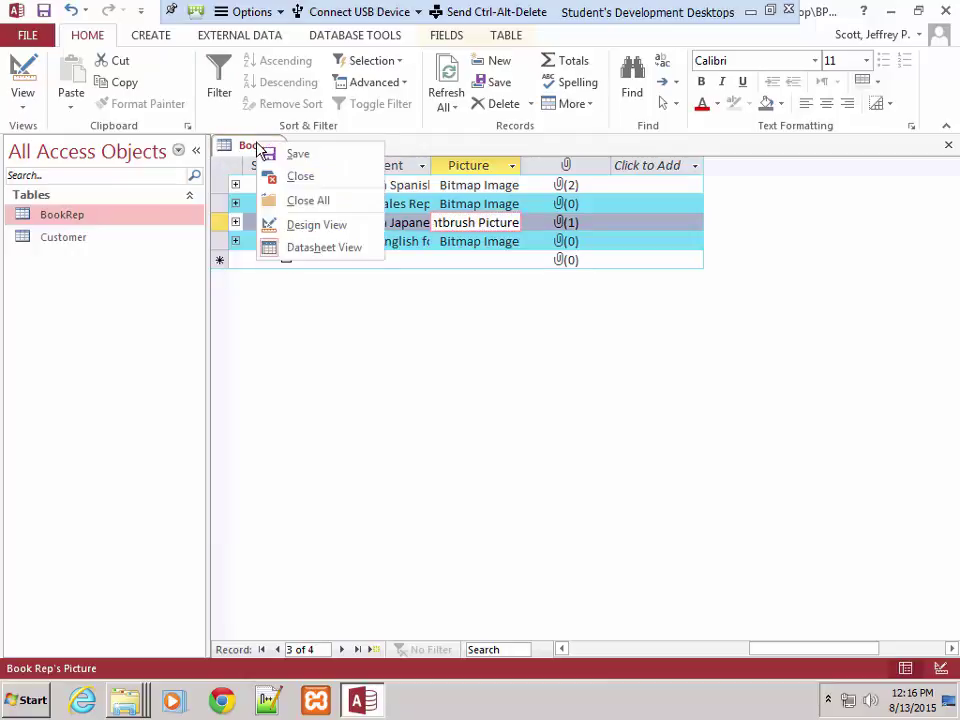
{"action": "left_click", "coordinate": [297, 176]}
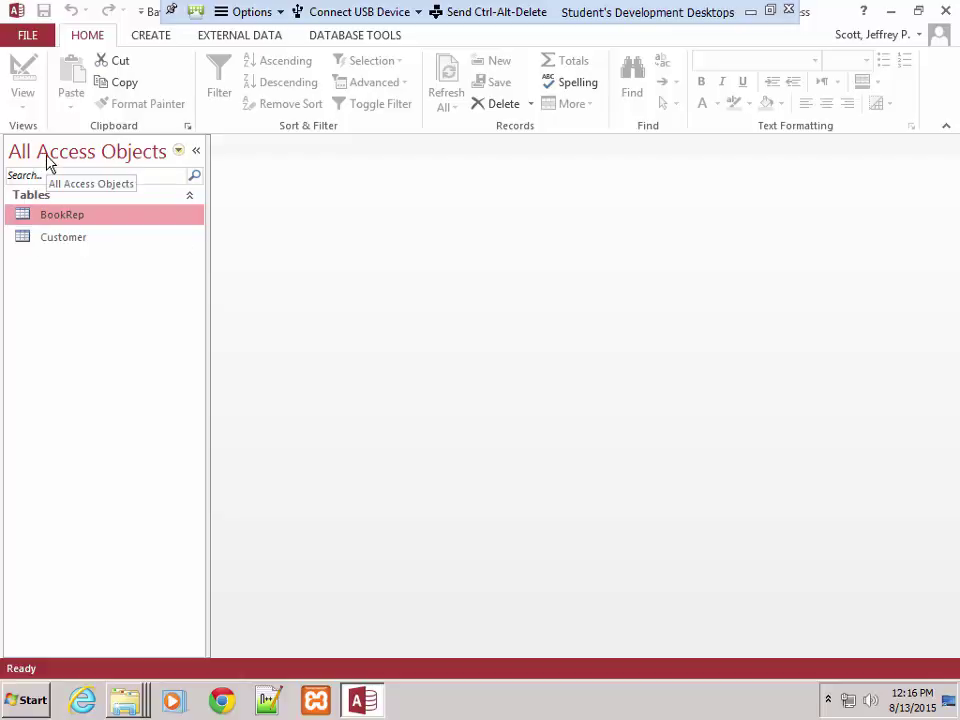
Create a new form in Design View and collapse the Navigation Pane to make room for it
{"action": "left_click", "coordinate": [148, 33]}
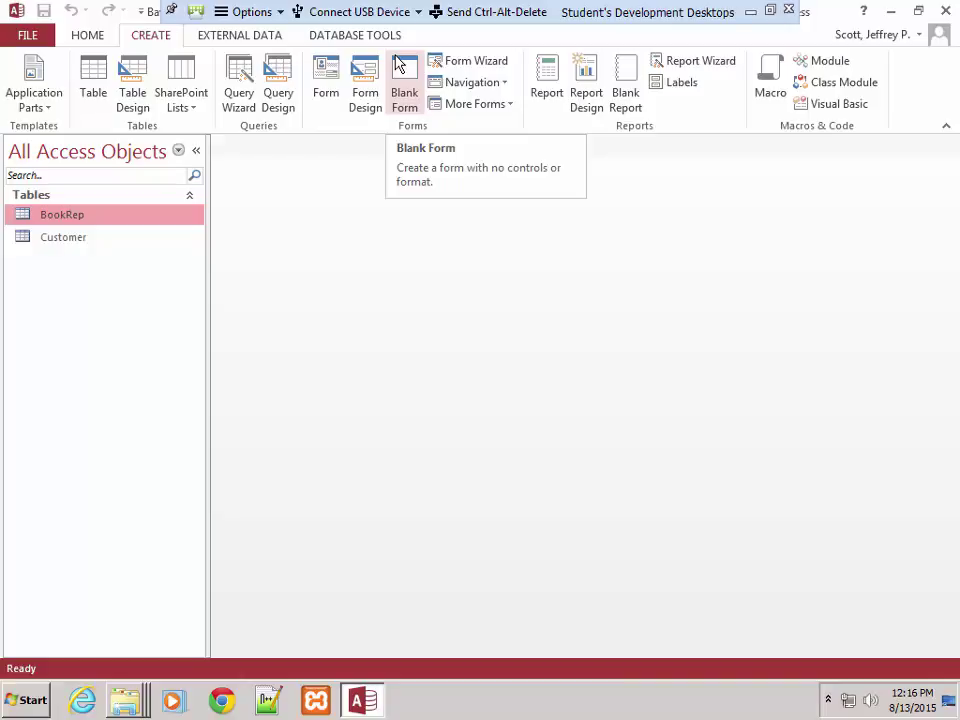
{"action": "left_click", "coordinate": [369, 82]}
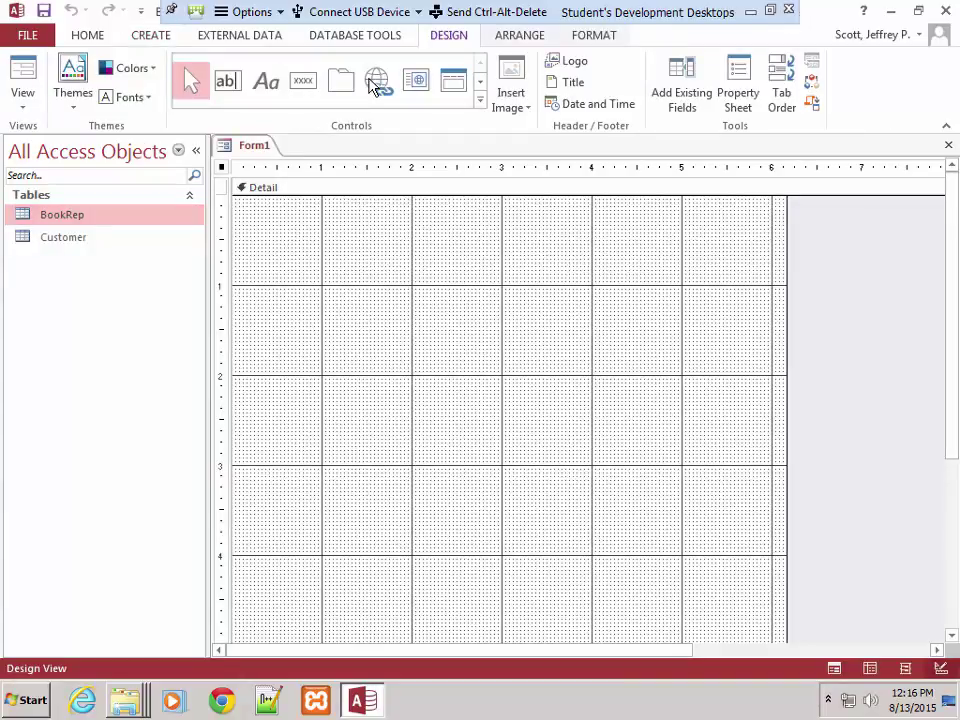
{"action": "left_click", "coordinate": [195, 151]}
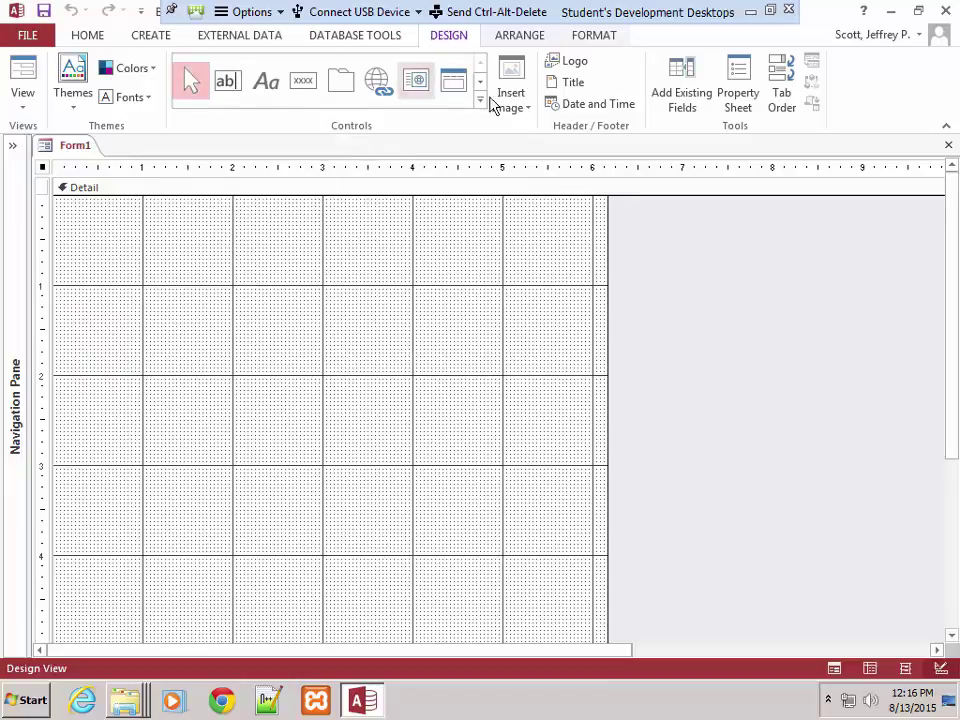
Show the list of existing fields and widen the form's Detail section to about 7.8 inches
{"action": "left_click", "coordinate": [677, 98]}
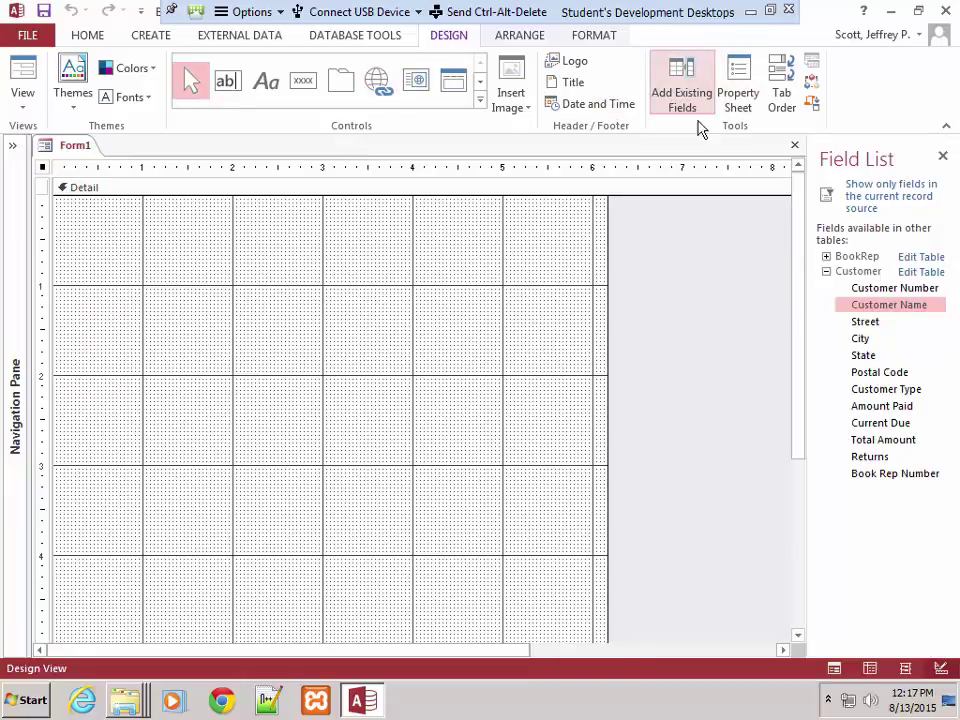
{"action": "left_click_drag", "start_coordinate": [606, 294], "coordinate": [778, 309]}
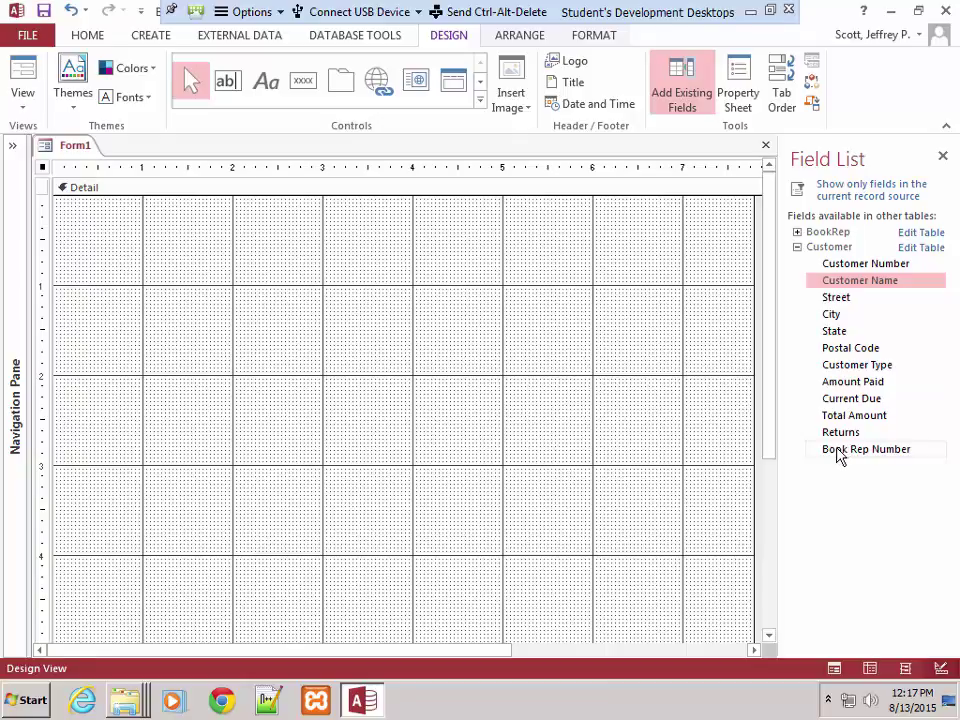
Add BookRep's BookRepNumber field near the top of the form at about 3 inches and FirstName below it at about 1.6 inches
{"action": "left_click", "coordinate": [797, 232]}
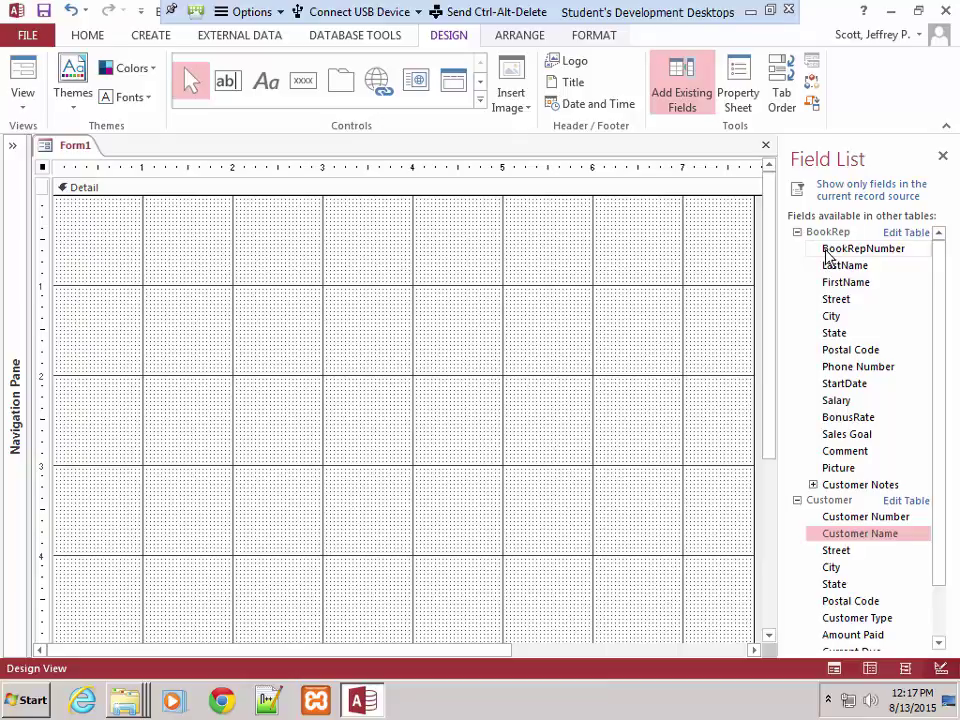
{"action": "left_click_drag", "start_coordinate": [826, 256], "coordinate": [326, 213]}
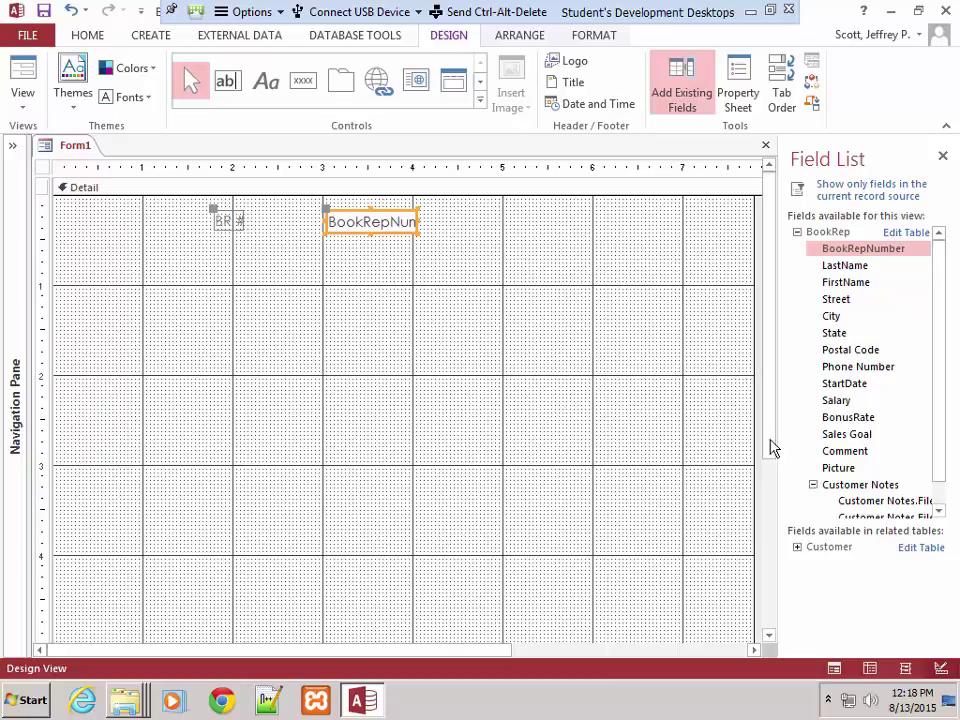
{"action": "left_click_drag", "start_coordinate": [846, 282], "coordinate": [140, 272]}
{"action": "left_click", "coordinate": [133, 278]}
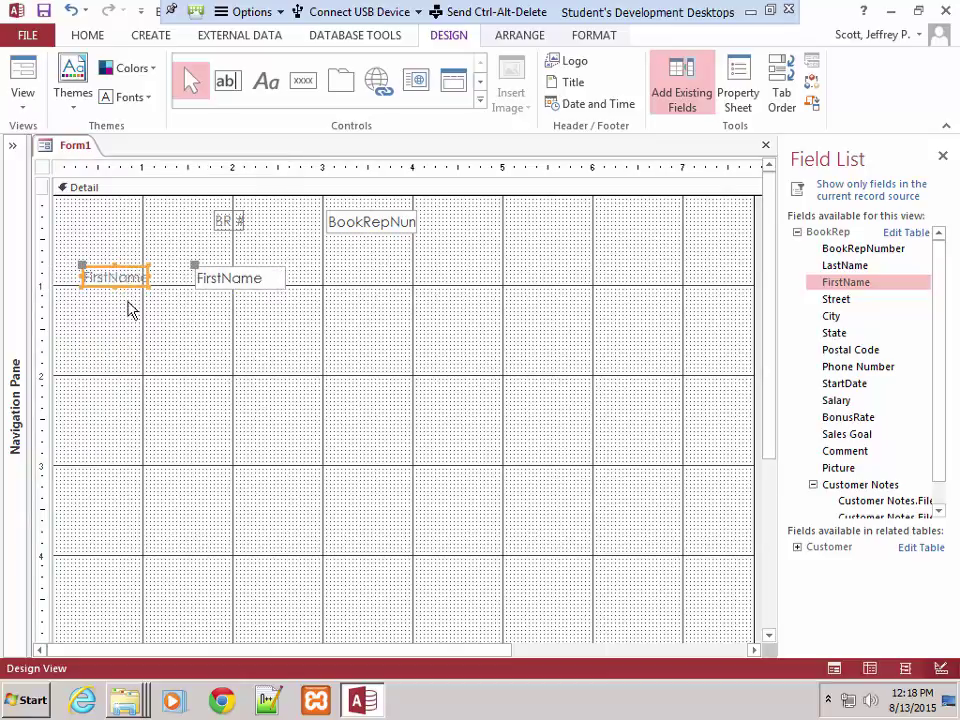
Move the FirstName text box and its label together so the text box starts about 1.9 inches across the form
{"action": "left_click_drag", "start_coordinate": [194, 268], "coordinate": [184, 272]}
{"action": "left_click", "coordinate": [182, 327]}
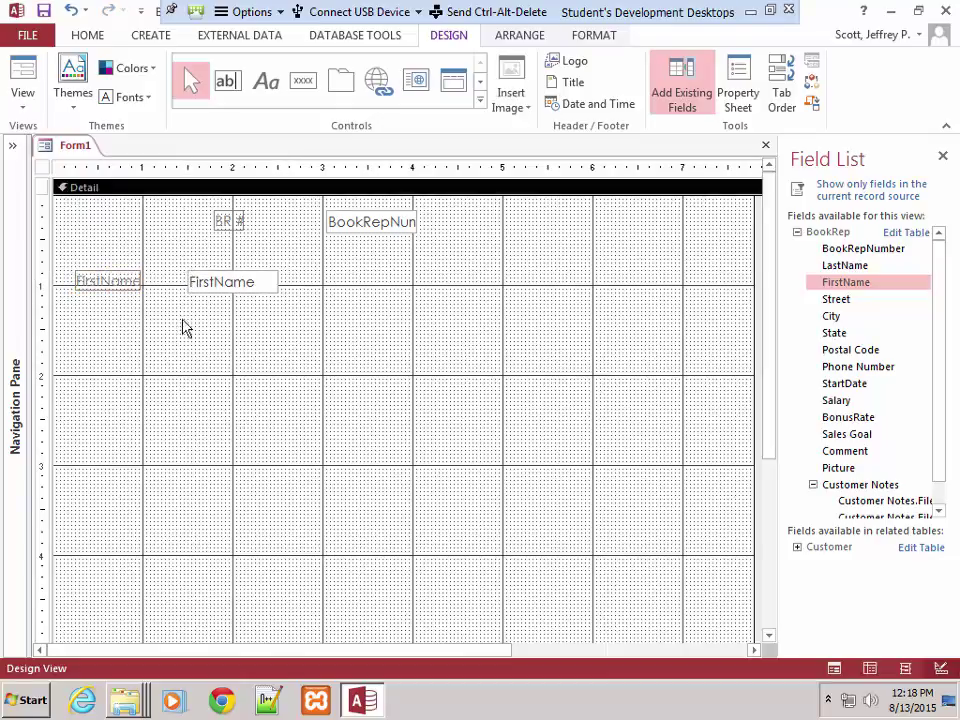
{"action": "left_click", "coordinate": [125, 282]}
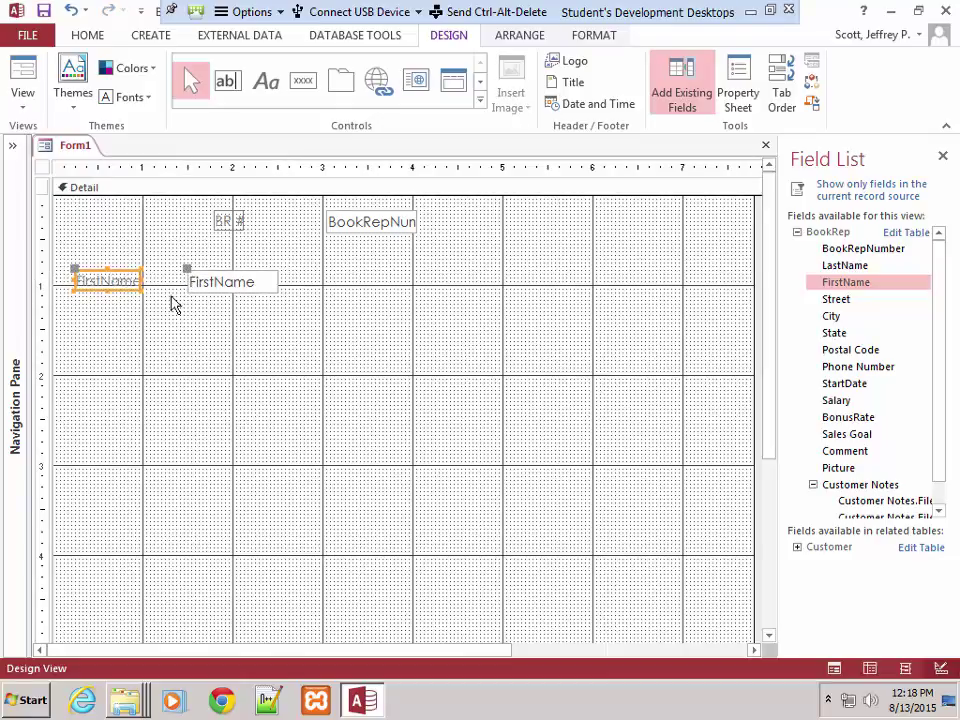
{"action": "left_click", "coordinate": [226, 285], "text": "shift"}
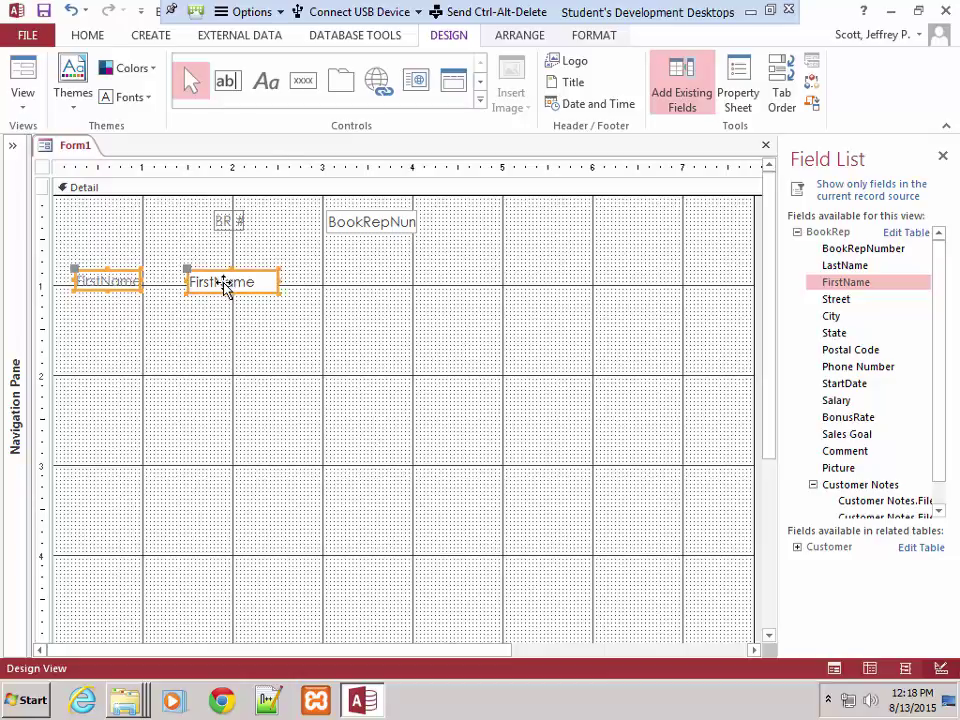
{"action": "left_click_drag", "start_coordinate": [224, 286], "coordinate": [259, 281]}
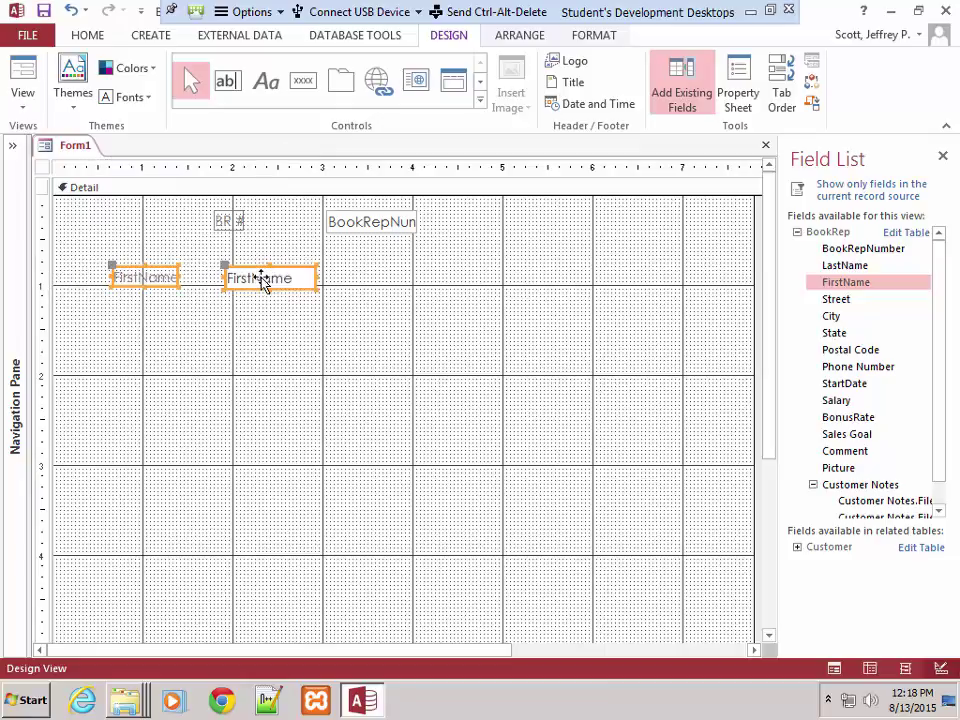
{"action": "left_click", "coordinate": [267, 352]}
{"action": "left_click", "coordinate": [261, 285]}
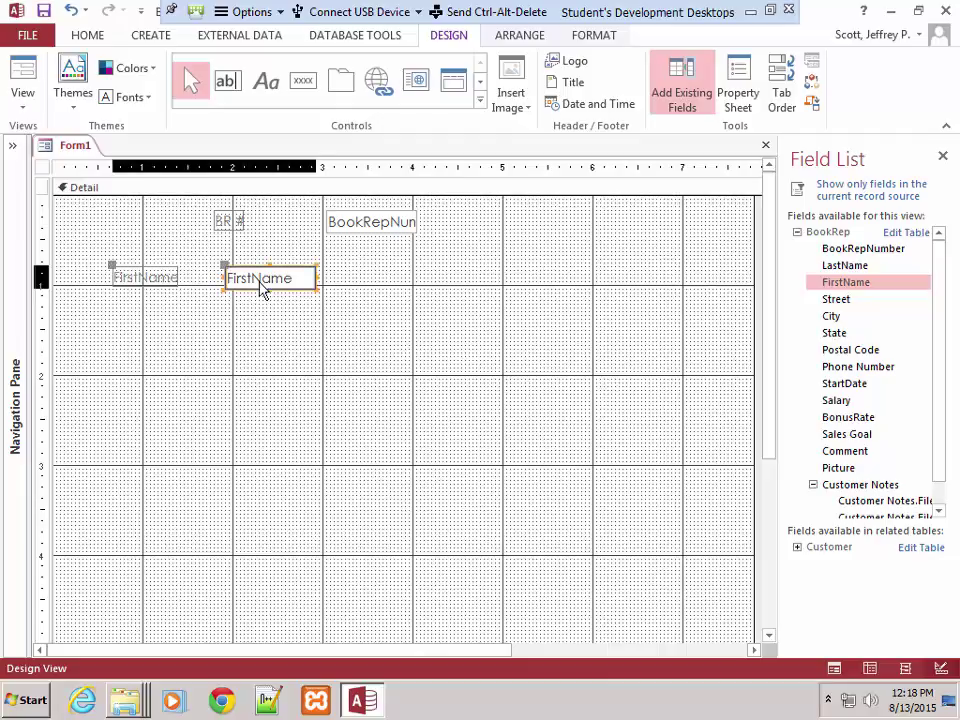
{"action": "left_click", "coordinate": [276, 300]}
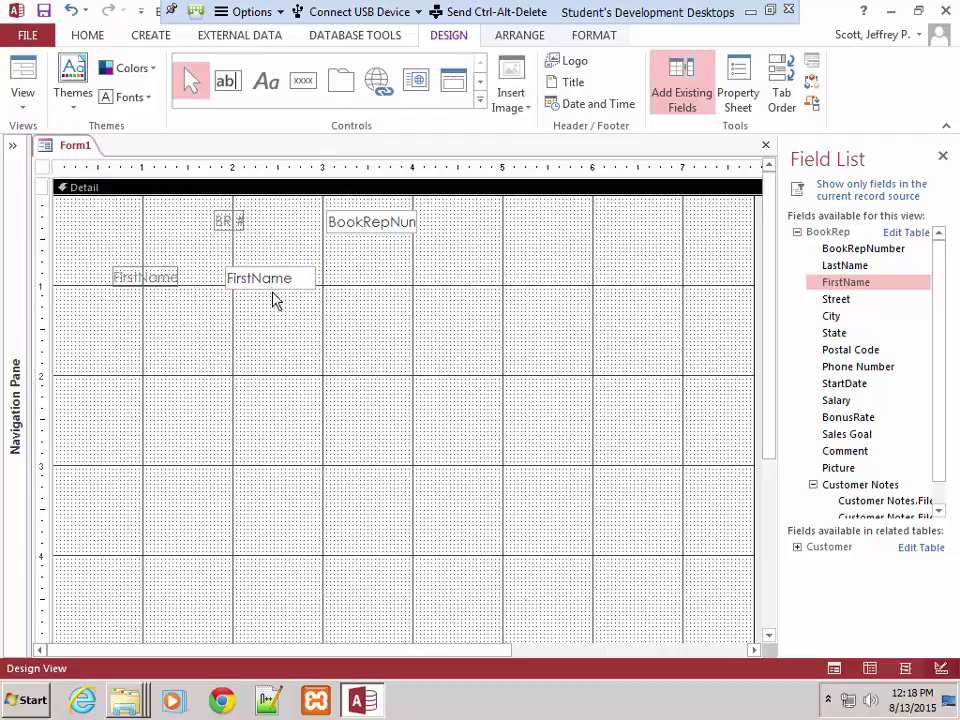
Nudge the FirstName label and text box slightly up and back down together
{"action": "left_click_drag", "start_coordinate": [268, 288], "coordinate": [268, 281]}
{"action": "left_click", "coordinate": [261, 313]}
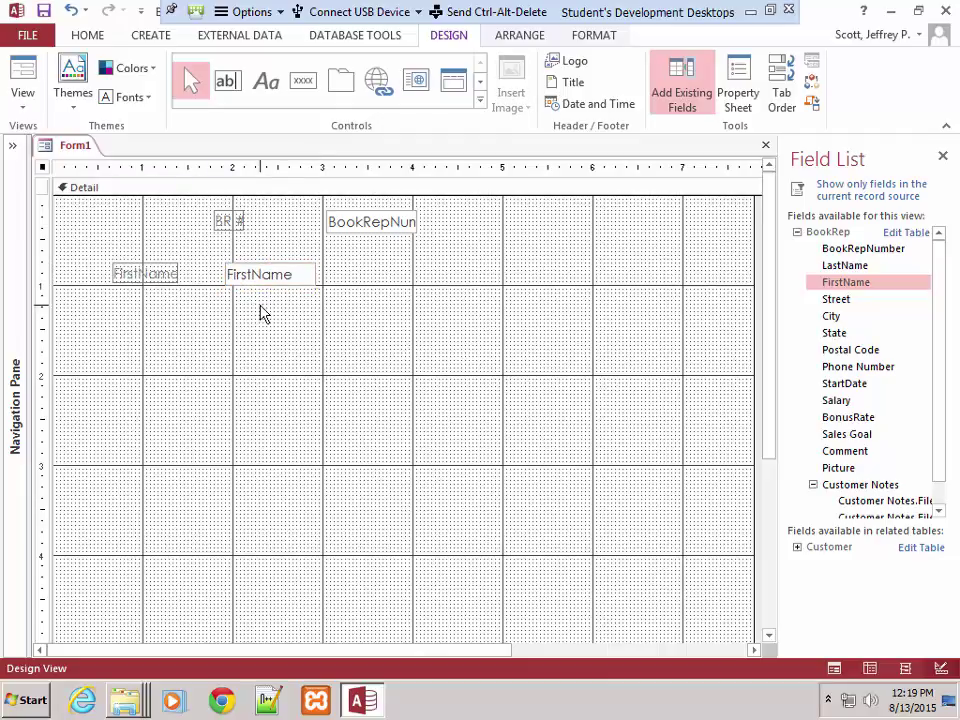
{"action": "left_click", "coordinate": [148, 281]}
{"action": "left_click", "coordinate": [148, 281]}
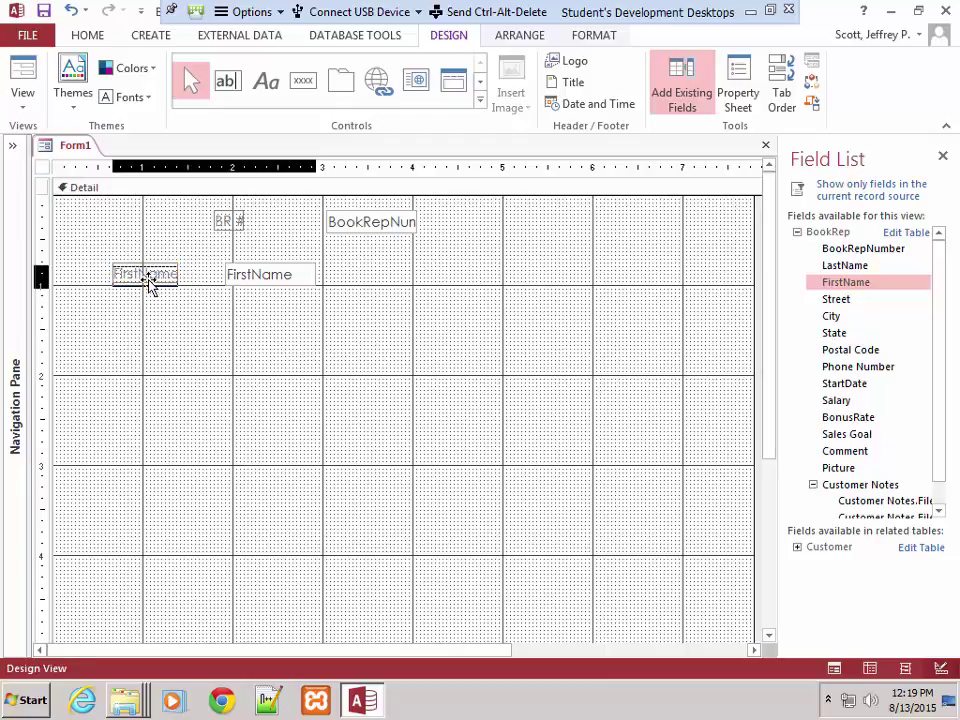
{"action": "key", "text": "Escape"}
{"action": "left_click", "coordinate": [178, 321]}
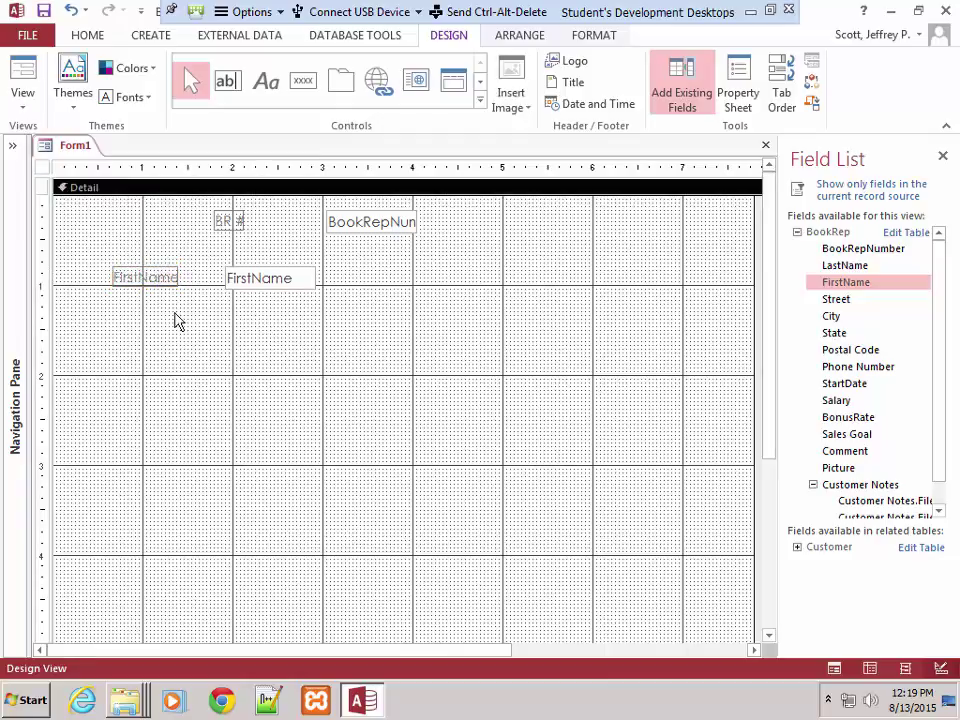
{"action": "left_click", "coordinate": [262, 287]}
{"action": "left_click", "coordinate": [264, 326]}
{"action": "left_click", "coordinate": [263, 284]}
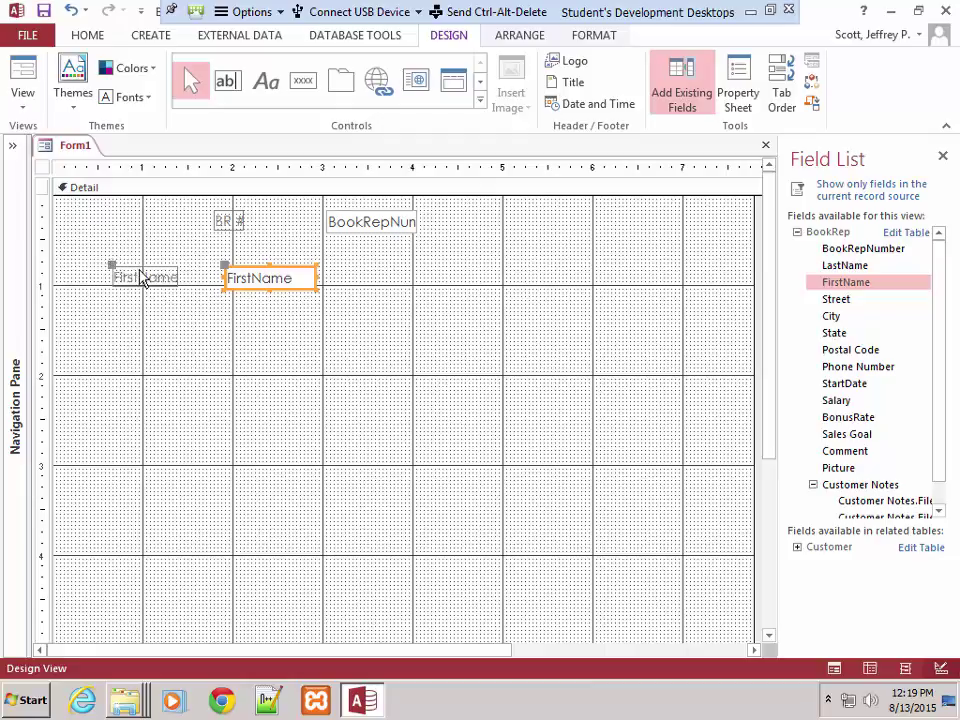
{"action": "left_click", "coordinate": [268, 280]}
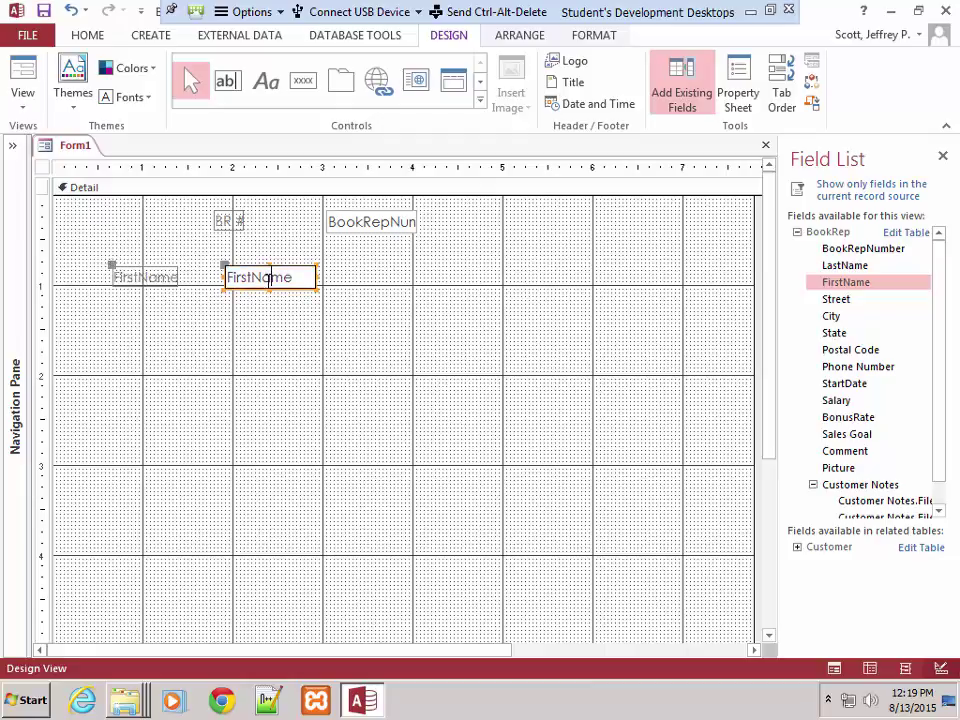
{"action": "left_click", "coordinate": [275, 340]}
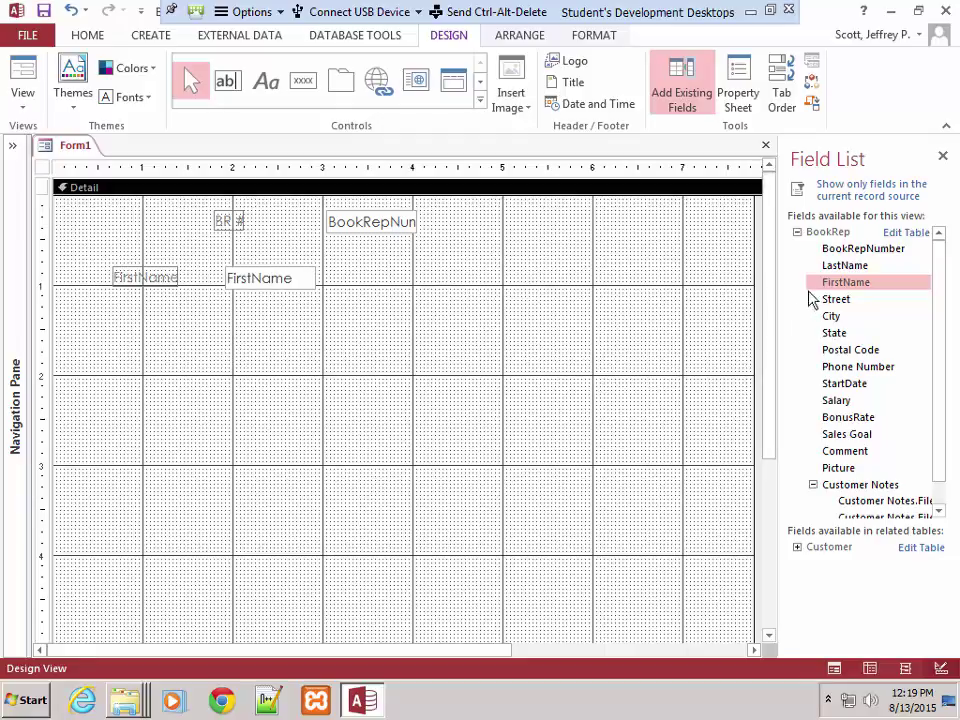
Add BookRep's LastName field just below FirstName, with its label and text box left-aligned to FirstName's at about 0.7 and 1.9 inches
{"action": "left_click_drag", "start_coordinate": [838, 270], "coordinate": [173, 328]}
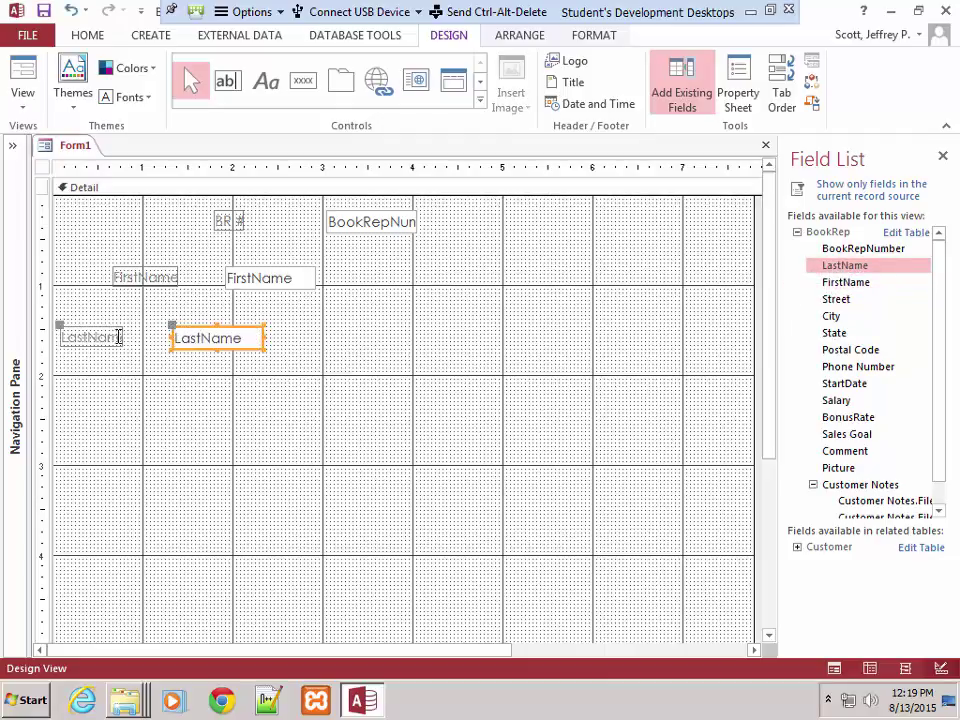
{"action": "left_click_drag", "start_coordinate": [92, 337], "coordinate": [119, 330]}
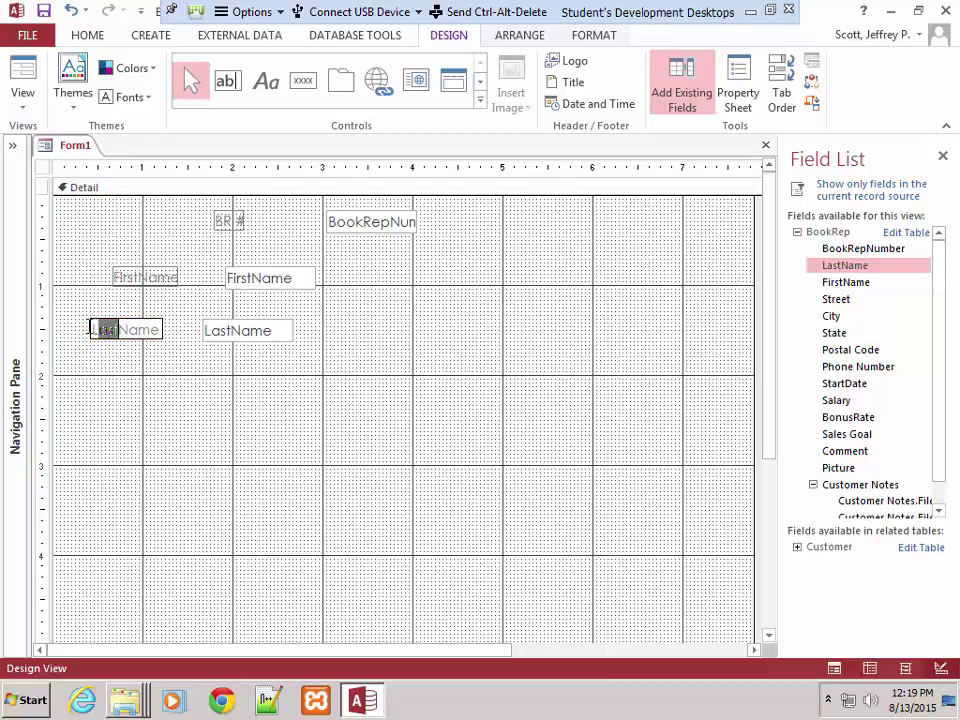
{"action": "left_click", "coordinate": [79, 339]}
{"action": "left_click_drag", "start_coordinate": [104, 337], "coordinate": [125, 325]}
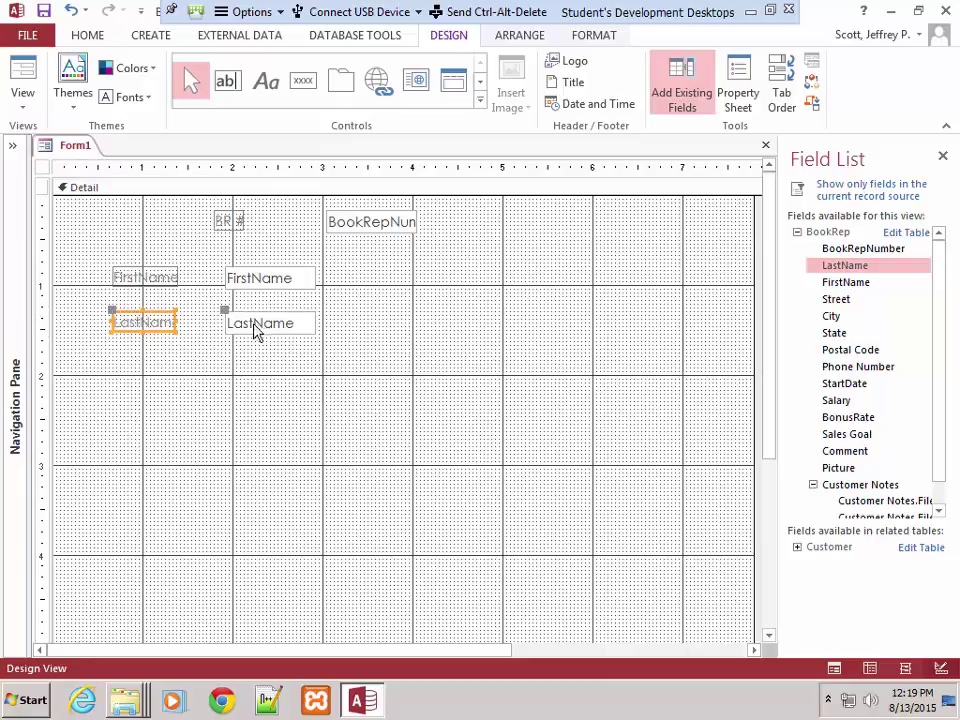
{"action": "left_click", "coordinate": [260, 386]}
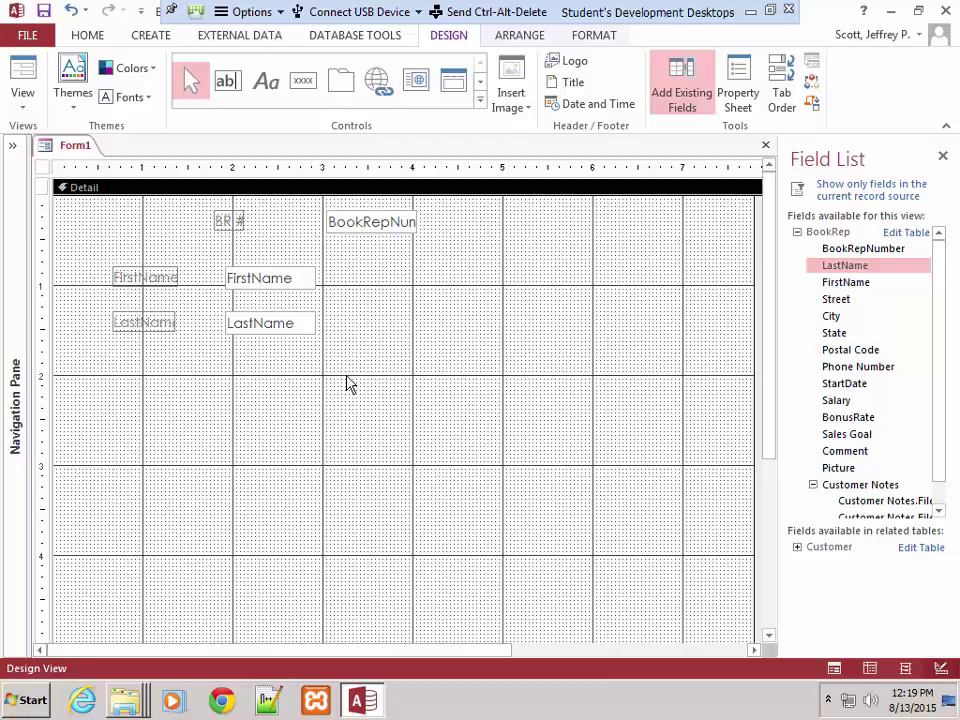
{"action": "left_click", "coordinate": [149, 321]}
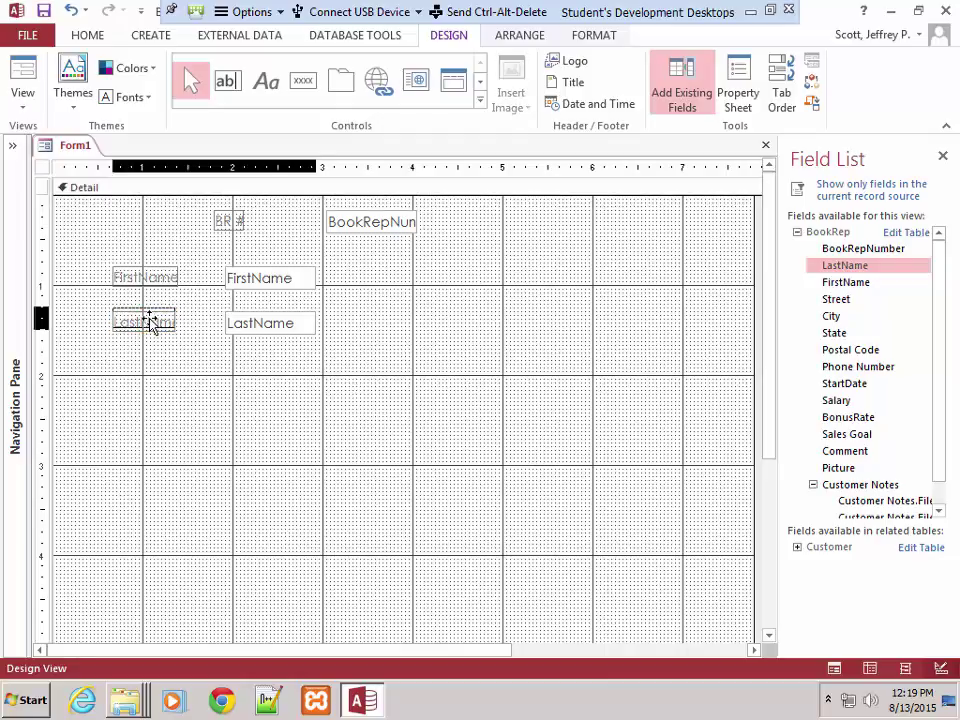
{"action": "left_click_drag", "start_coordinate": [149, 321], "coordinate": [149, 313]}
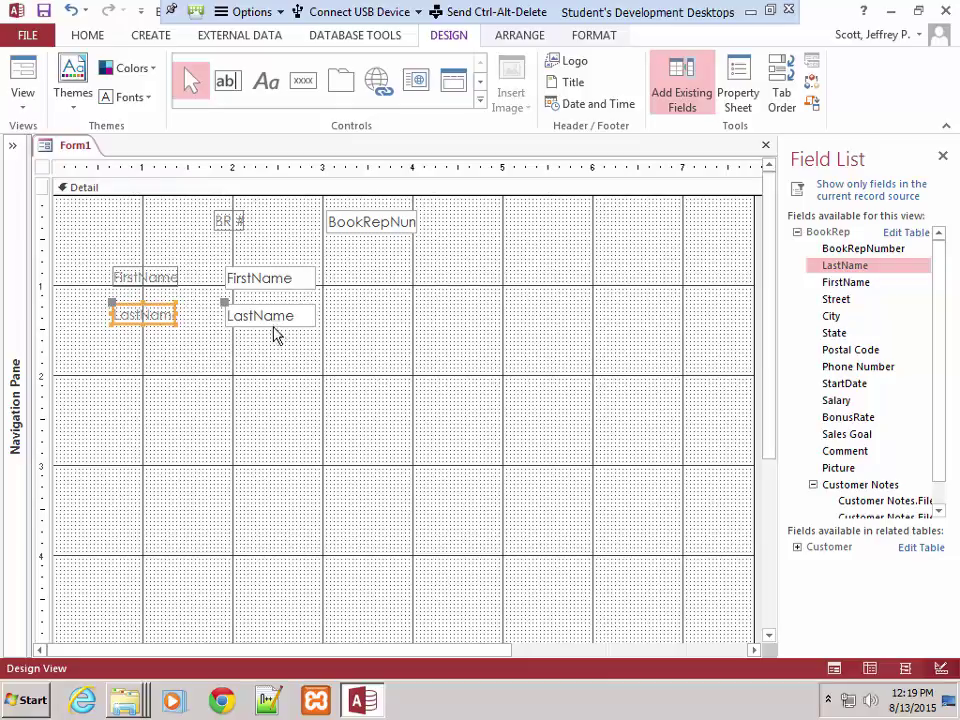
{"action": "left_click", "coordinate": [281, 371]}
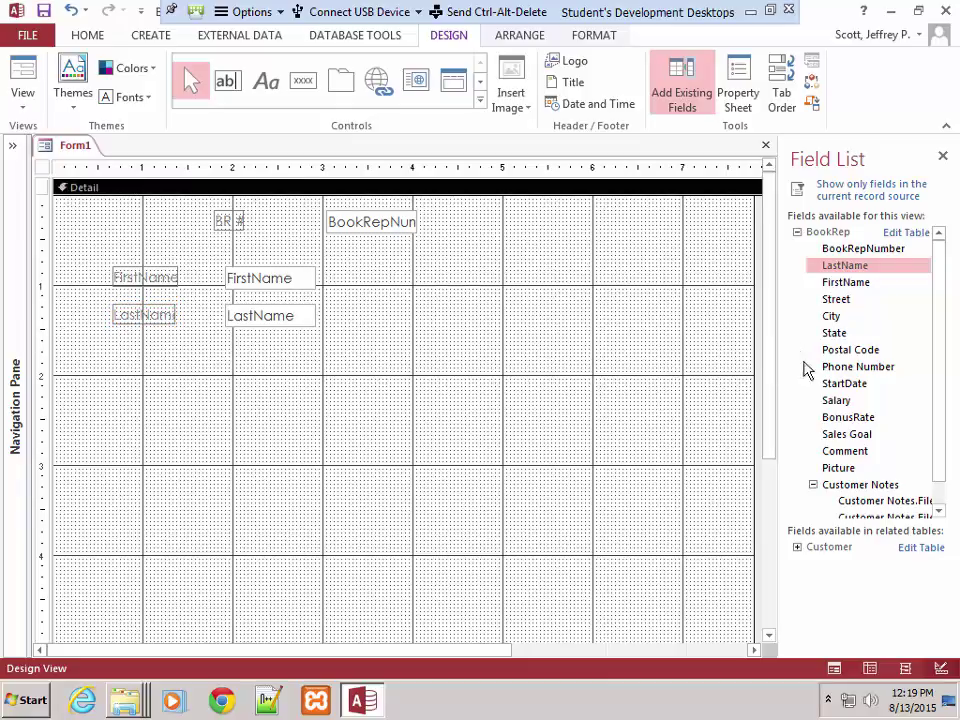
Add the Phone Number field below LastName, with its text box starting at about 1.9 inches across
{"action": "left_click_drag", "start_coordinate": [818, 368], "coordinate": [154, 366]}
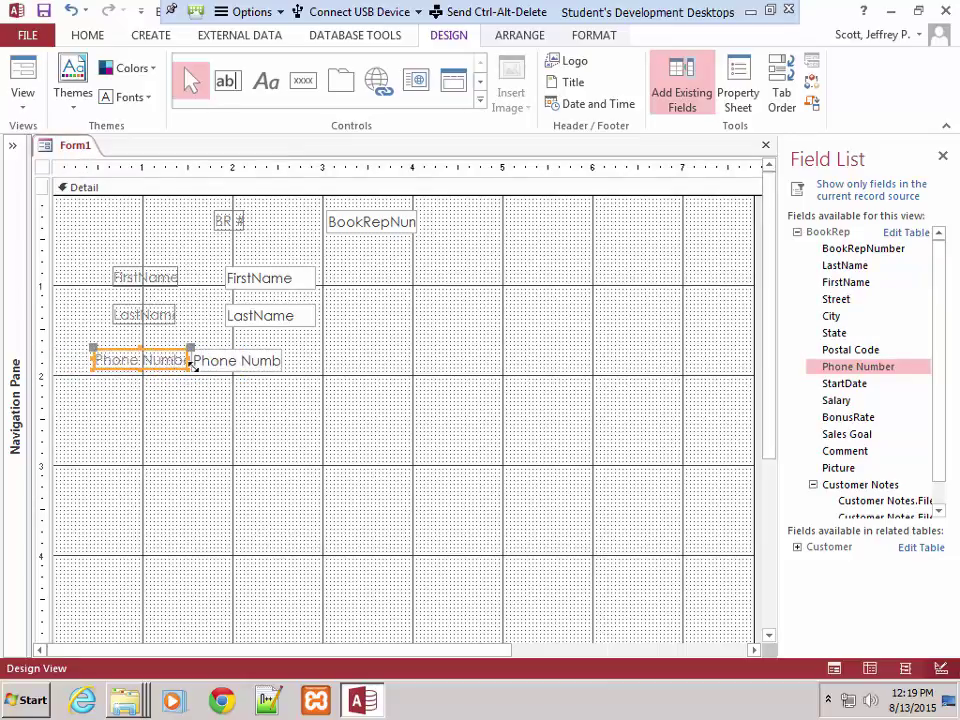
{"action": "left_click", "coordinate": [231, 366]}
{"action": "left_click_drag", "start_coordinate": [231, 366], "coordinate": [255, 364]}
{"action": "left_click", "coordinate": [251, 403]}
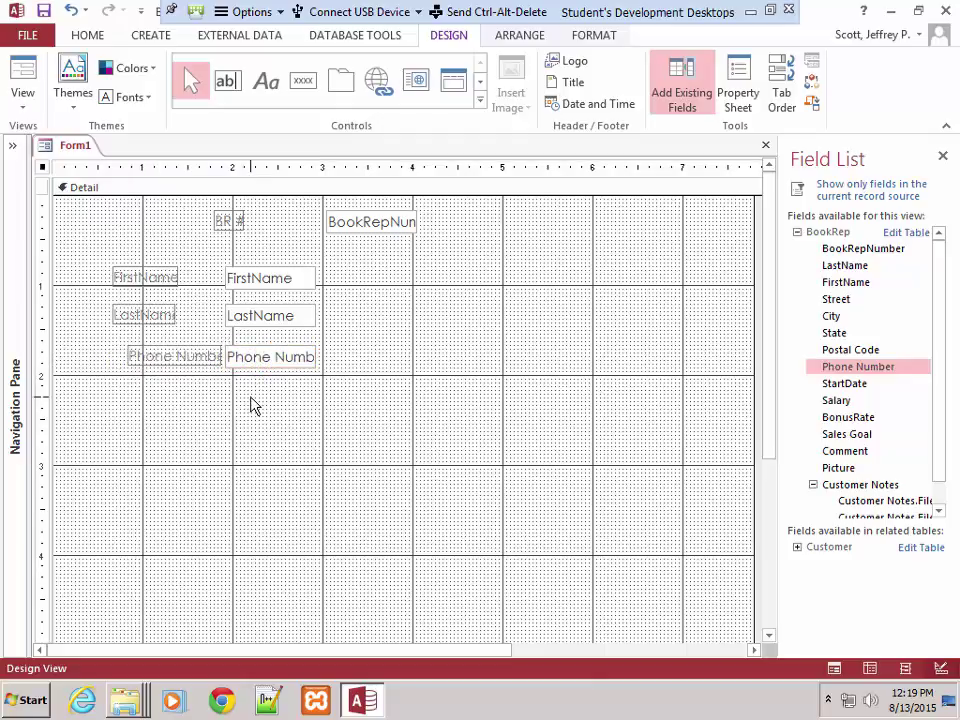
Move the Phone Number label and text box together so the label starts about 0.6 inches across the form
{"action": "left_click", "coordinate": [168, 358]}
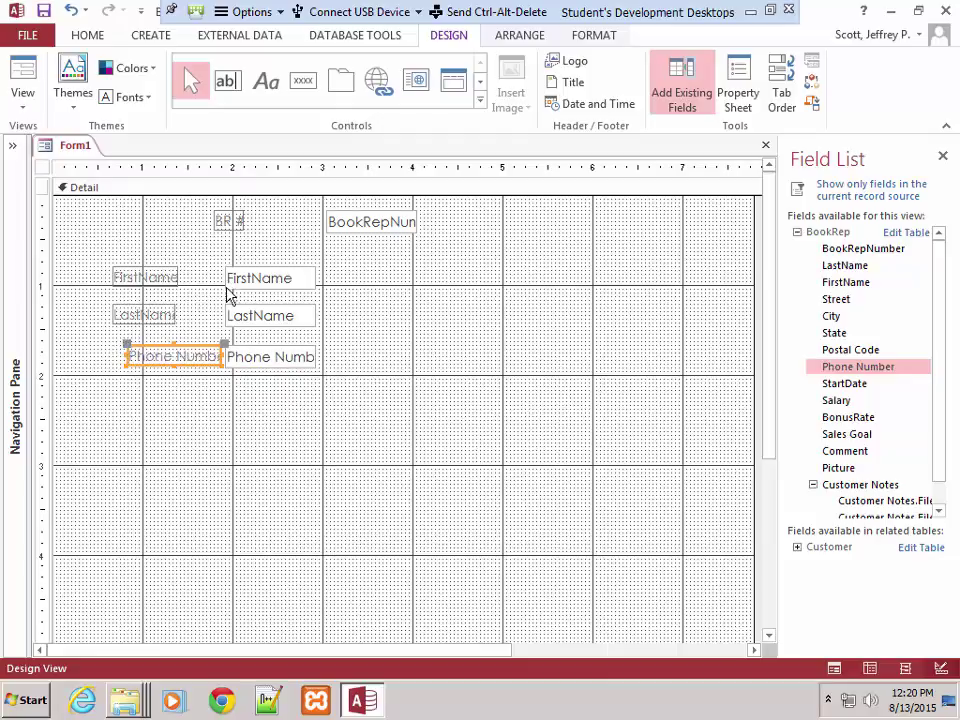
{"action": "left_click", "coordinate": [163, 381]}
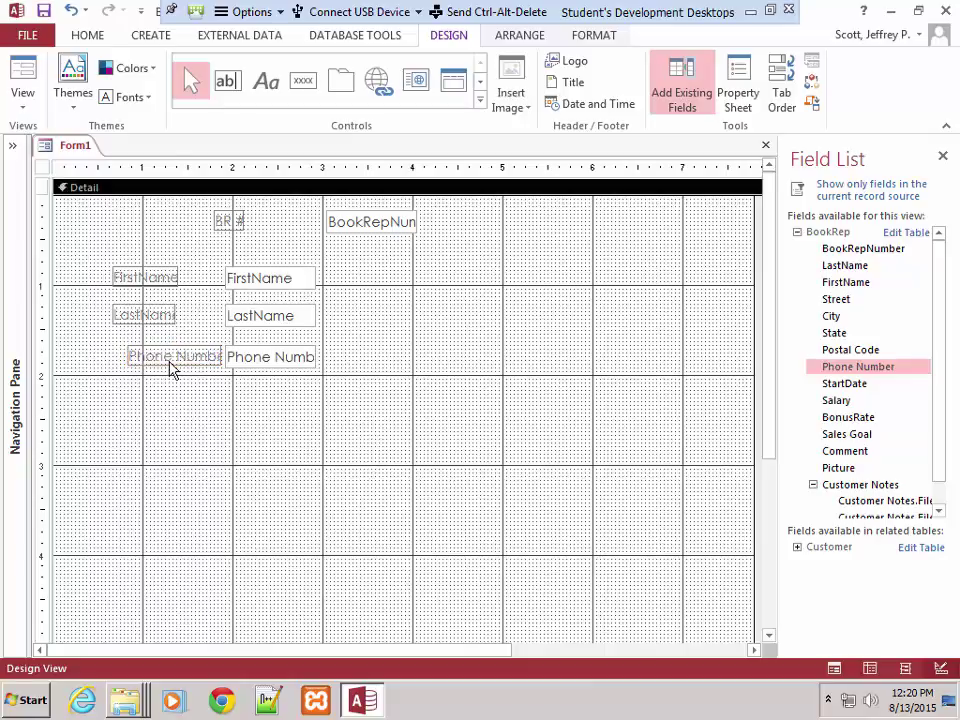
{"action": "left_click", "coordinate": [165, 362]}
{"action": "left_click_drag", "start_coordinate": [165, 362], "coordinate": [147, 362]}
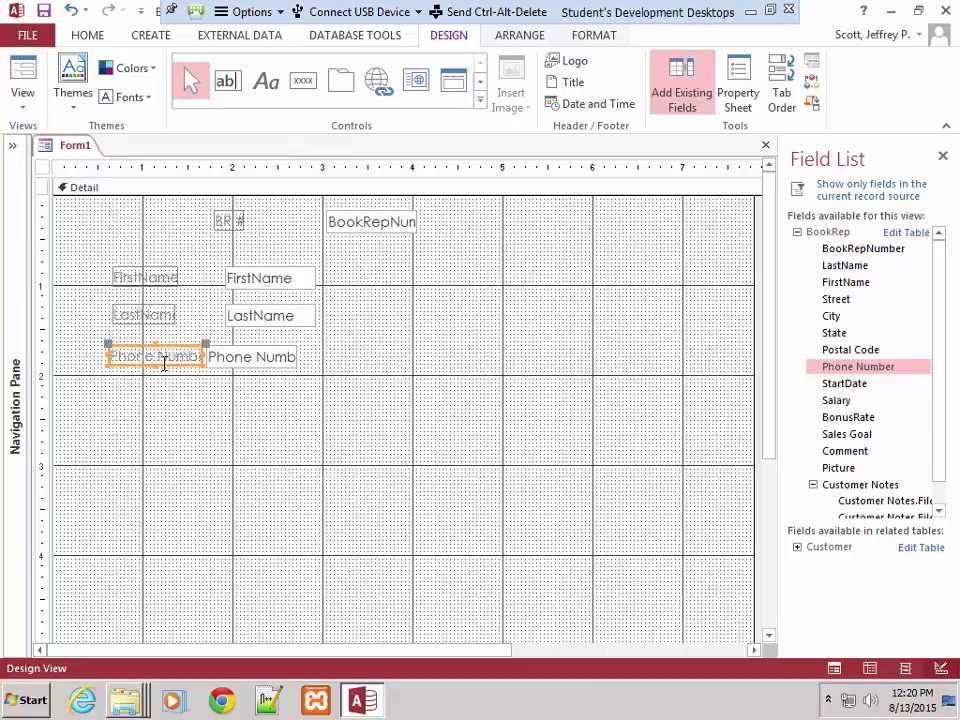
Move only the Phone Number text box away from its label, roughly in line with the LastName text box above
{"action": "left_click", "coordinate": [230, 362]}
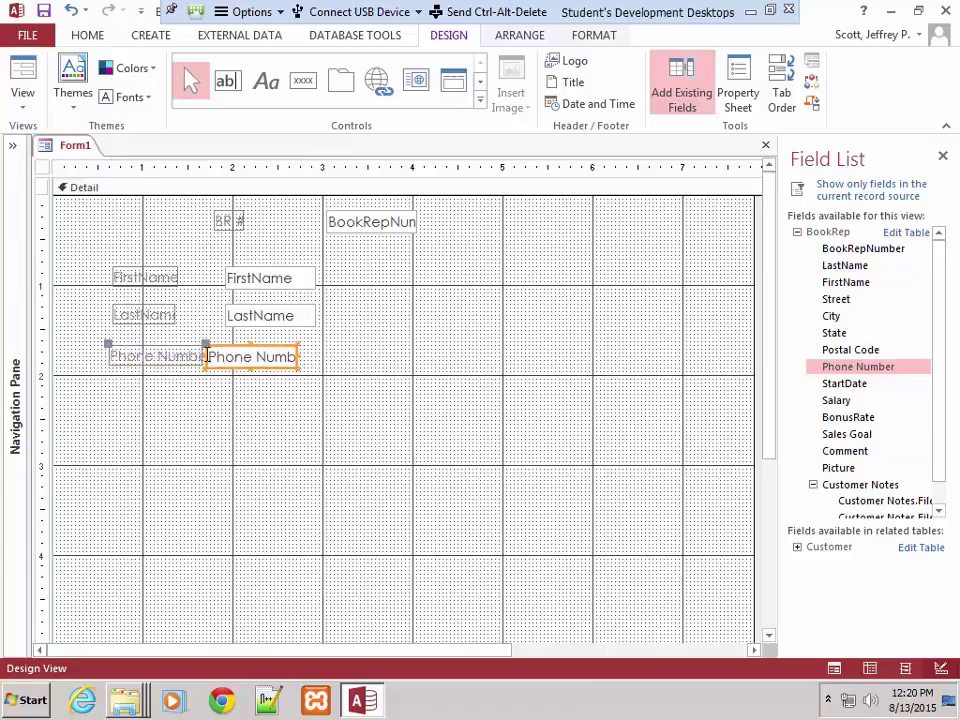
{"action": "left_click", "coordinate": [216, 357]}
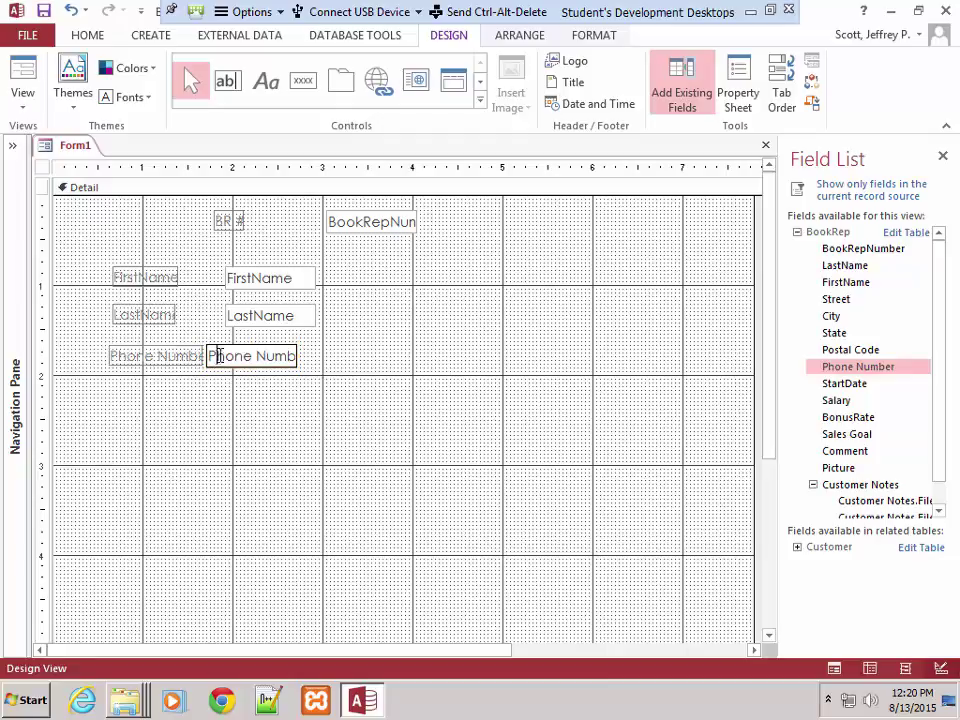
{"action": "key", "text": "Escape"}
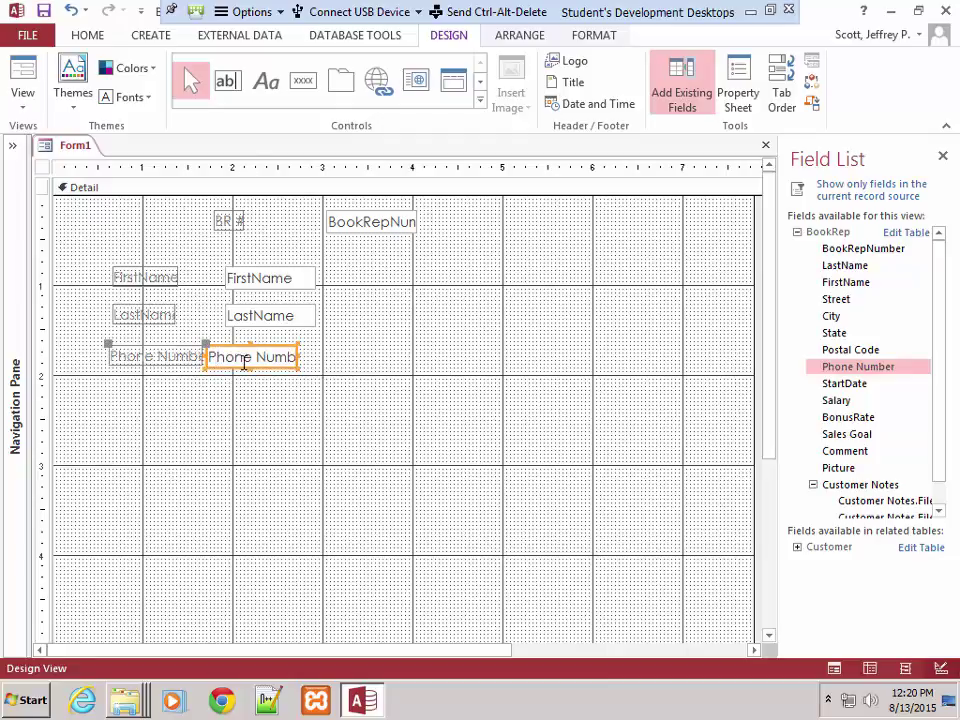
{"action": "left_click", "coordinate": [246, 360]}
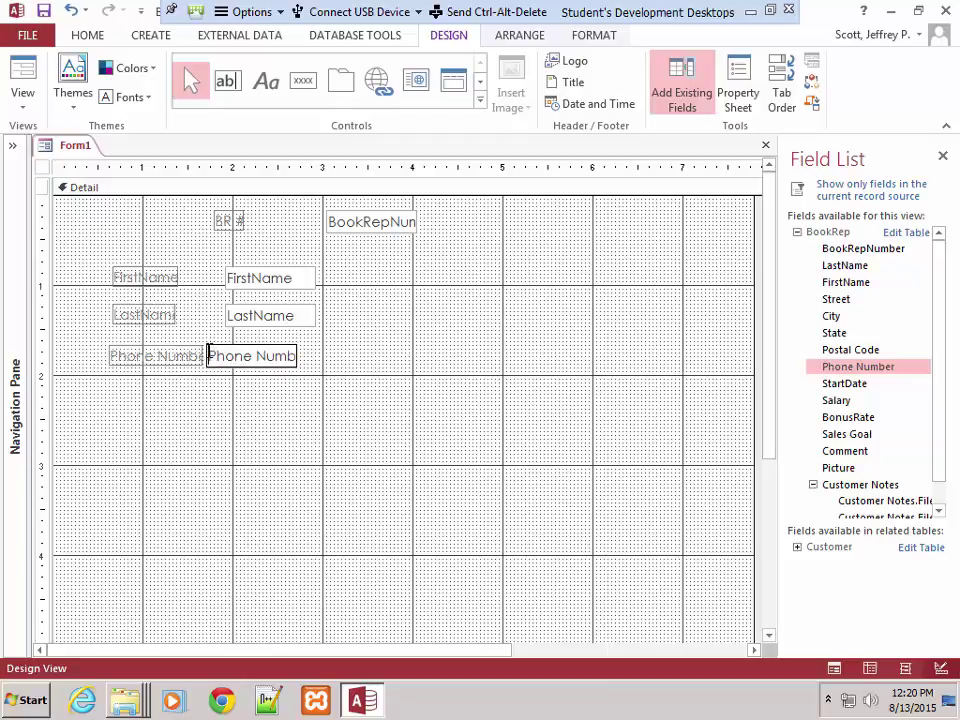
{"action": "left_click", "coordinate": [210, 347]}
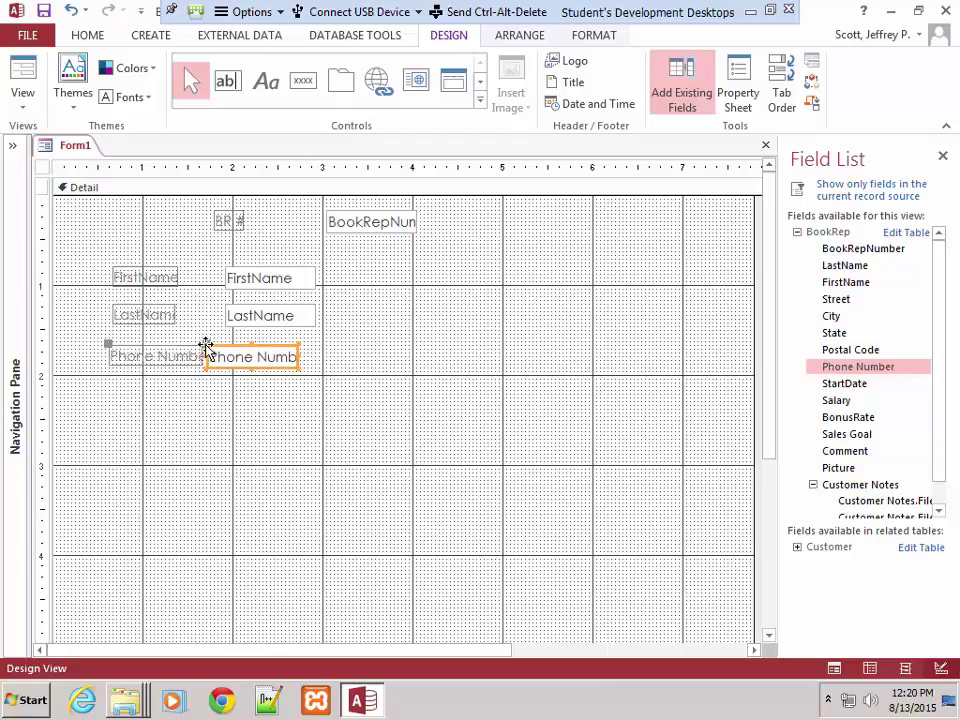
{"action": "left_click_drag", "start_coordinate": [206, 345], "coordinate": [225, 343]}
{"action": "left_click", "coordinate": [230, 420]}
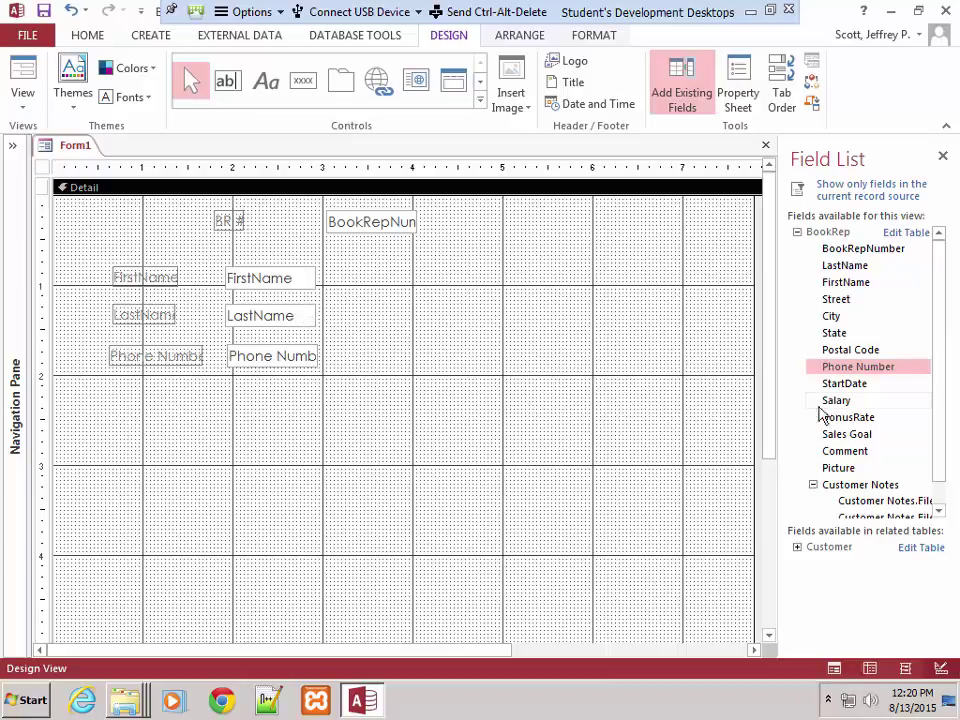
Add the Salary field beside FirstName, with its label starting at about 3.4 inches and its text box at about 4.4 inches
{"action": "left_click_drag", "start_coordinate": [836, 400], "coordinate": [429, 283]}
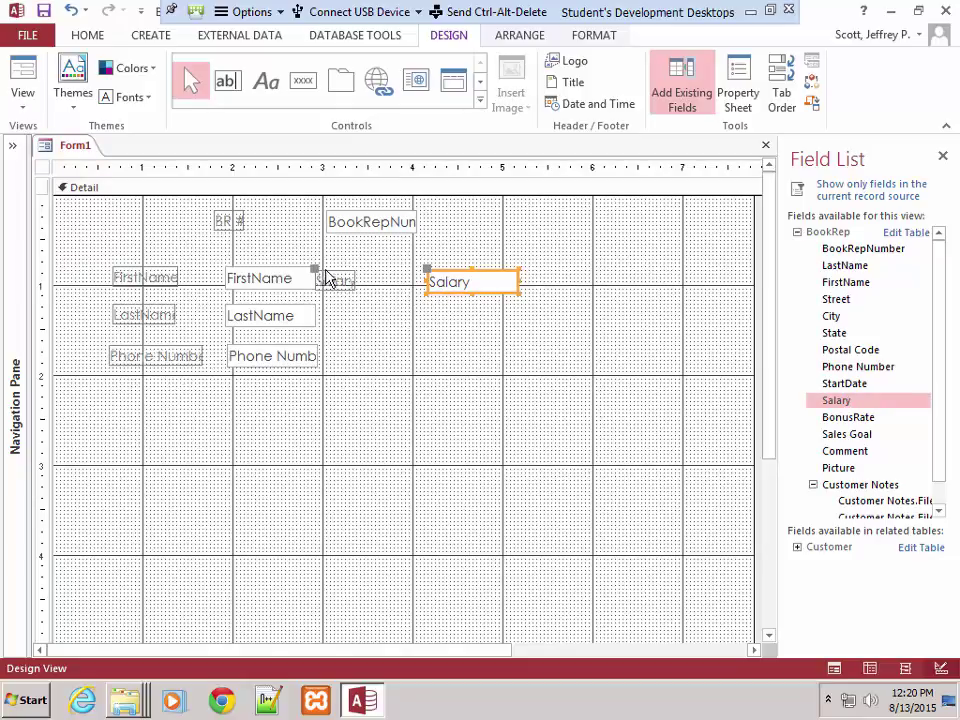
{"action": "left_click_drag", "start_coordinate": [317, 273], "coordinate": [351, 270]}
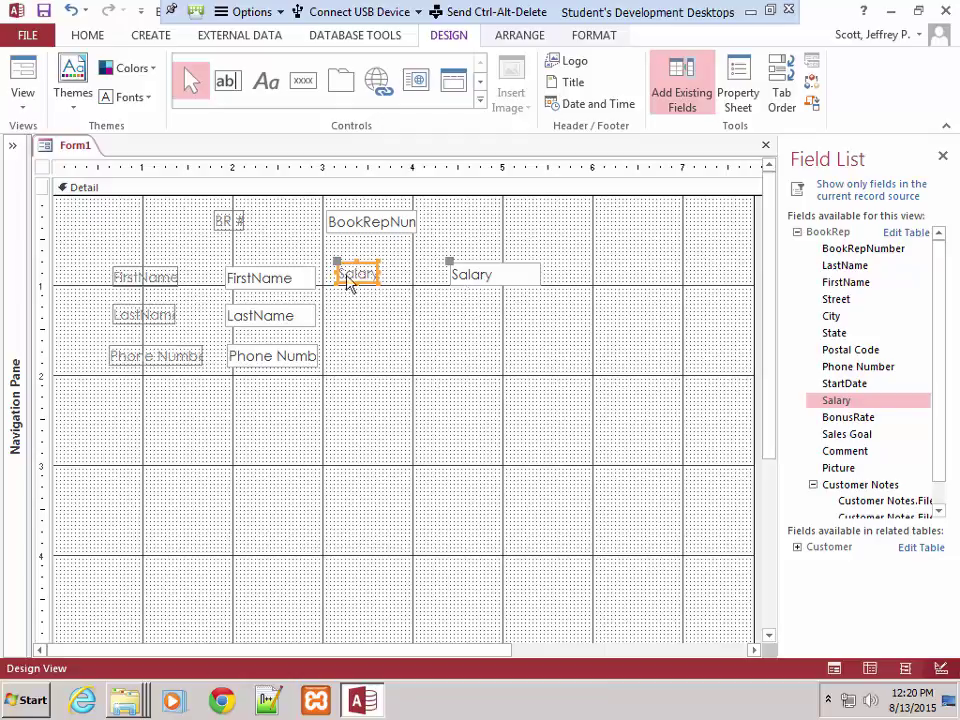
{"action": "left_click_drag", "start_coordinate": [339, 264], "coordinate": [358, 265]}
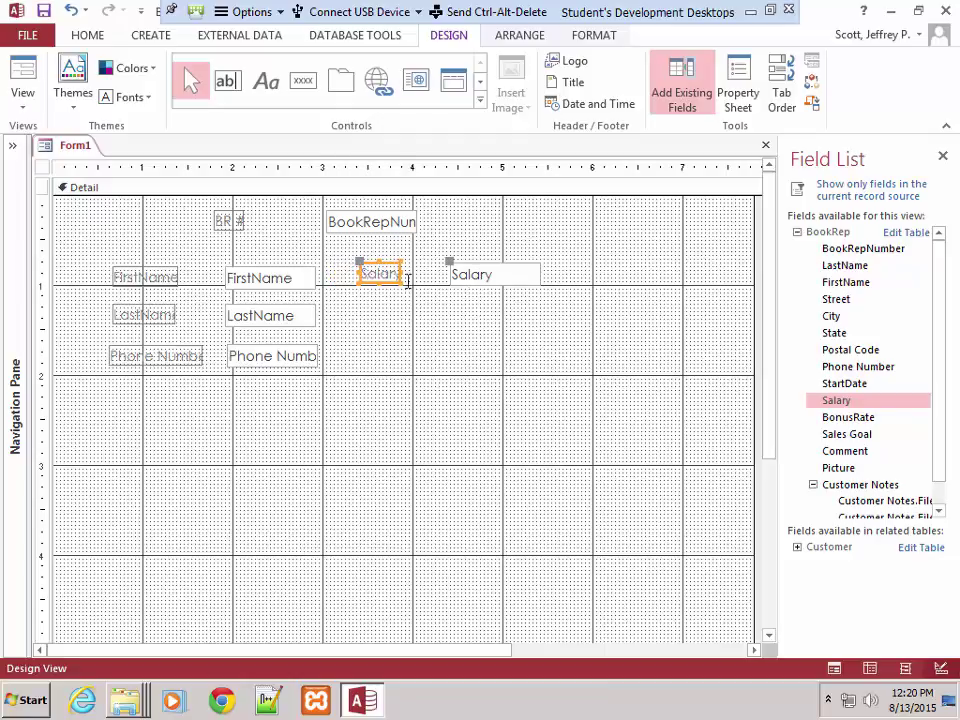
{"action": "left_click", "coordinate": [425, 323]}
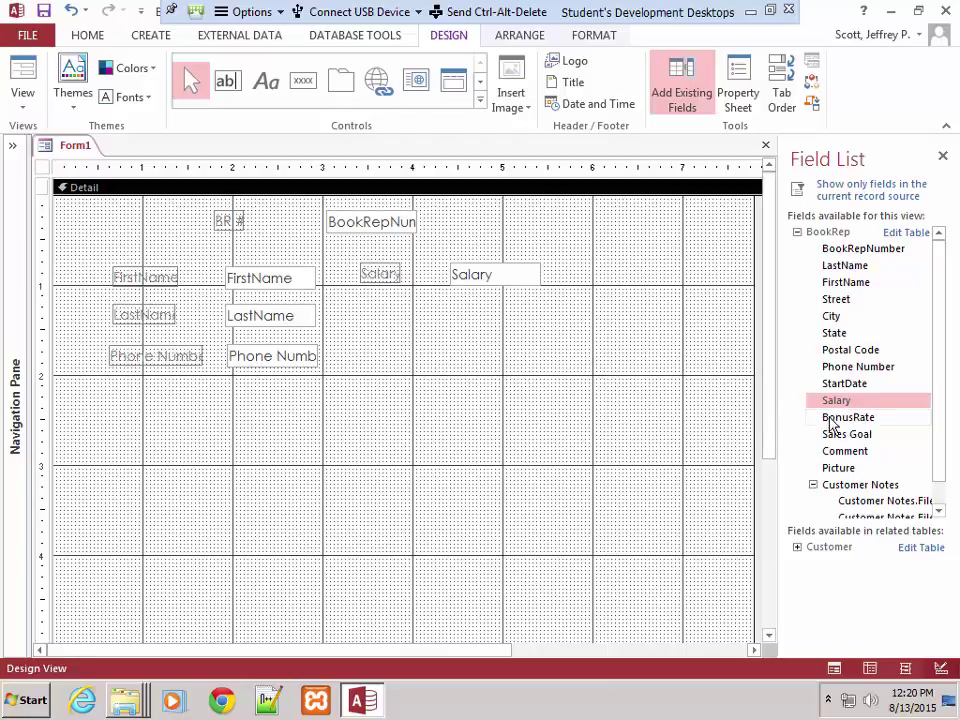
Add the BonusRate field below Salary, with its label at about 3.2 inches and its text box at about 4.4 inches
{"action": "left_click_drag", "start_coordinate": [836, 419], "coordinate": [369, 318]}
{"action": "left_click", "coordinate": [369, 334]}
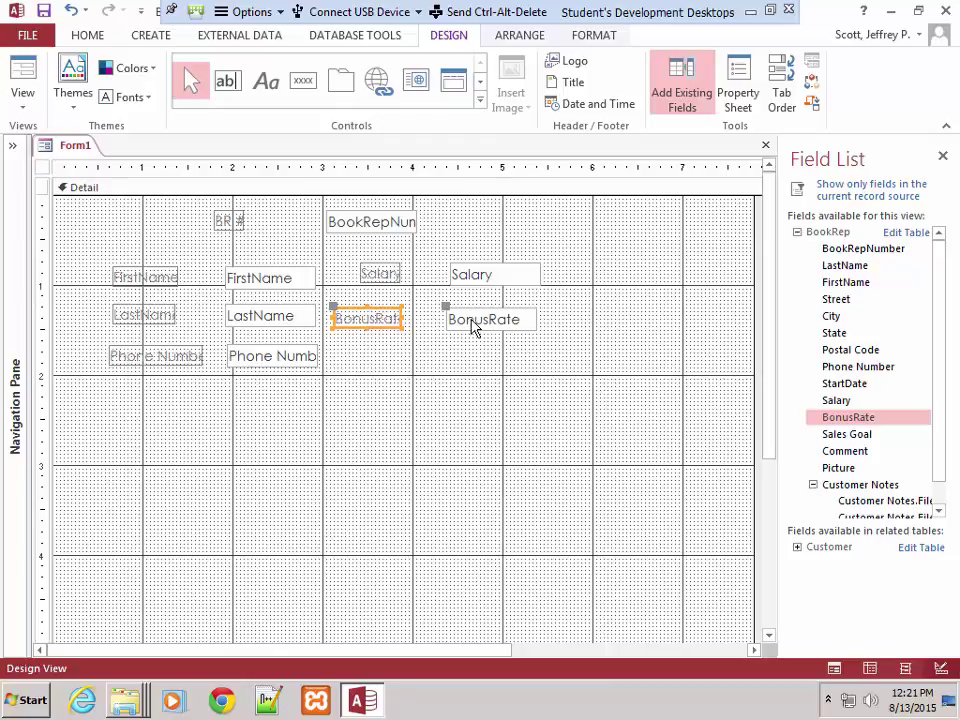
{"action": "left_click_drag", "start_coordinate": [472, 319], "coordinate": [476, 319]}
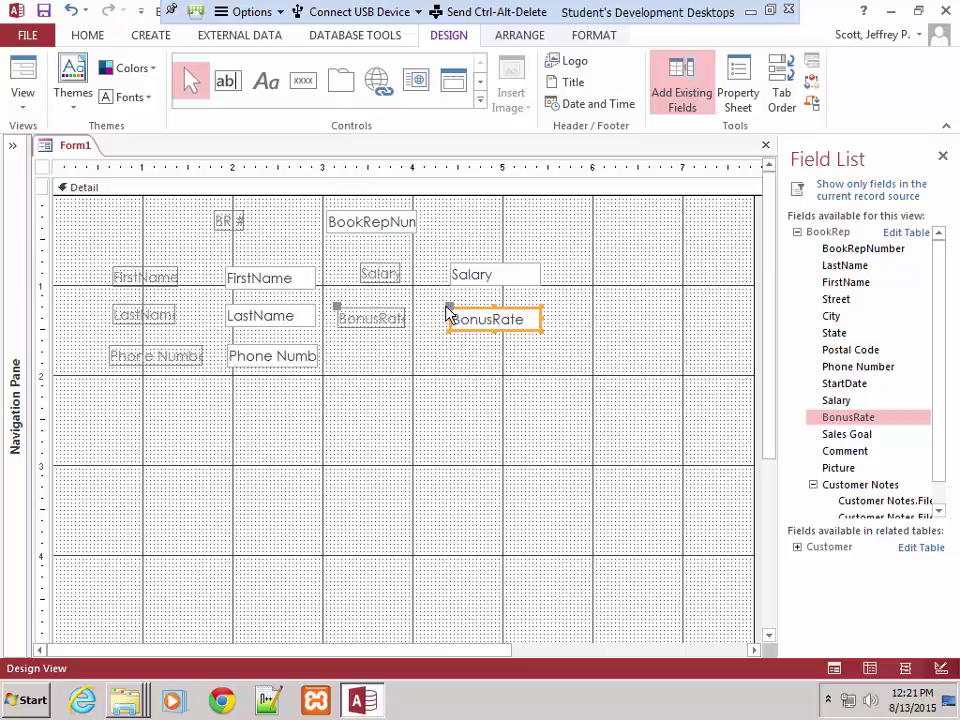
{"action": "left_click_drag", "start_coordinate": [448, 306], "coordinate": [448, 300]}
{"action": "left_click", "coordinate": [403, 369]}
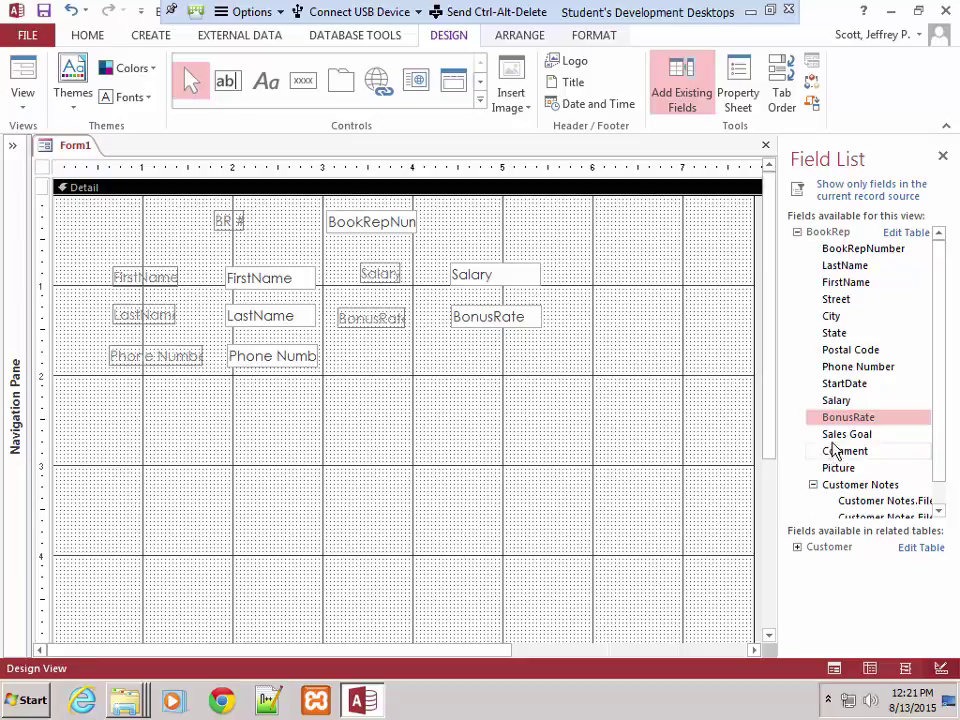
Add the StartDate field below BonusRate, level with Phone Number, and widen its text box to about 1.1 inches
{"action": "left_click_drag", "start_coordinate": [845, 384], "coordinate": [447, 360]}
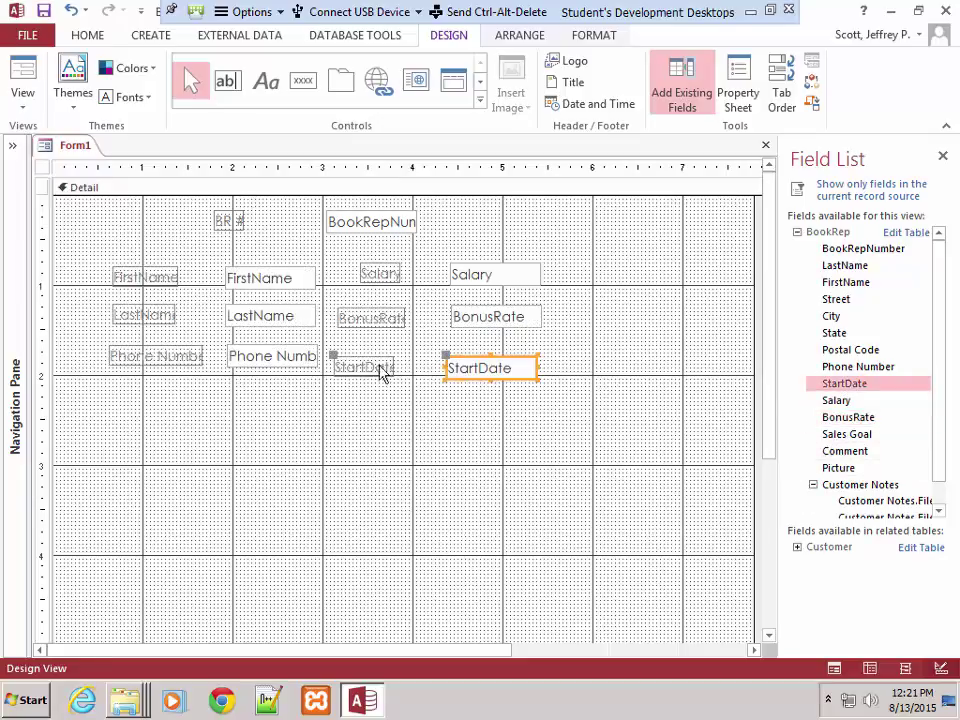
{"action": "left_click_drag", "start_coordinate": [335, 357], "coordinate": [342, 349]}
{"action": "mouse_move", "coordinate": [443, 357]}
{"action": "left_mouse_down"}
{"action": "mouse_move", "coordinate": [446, 343]}
{"action": "mouse_move", "coordinate": [460, 347]}
{"action": "left_mouse_up"}
{"action": "left_click", "coordinate": [440, 387]}
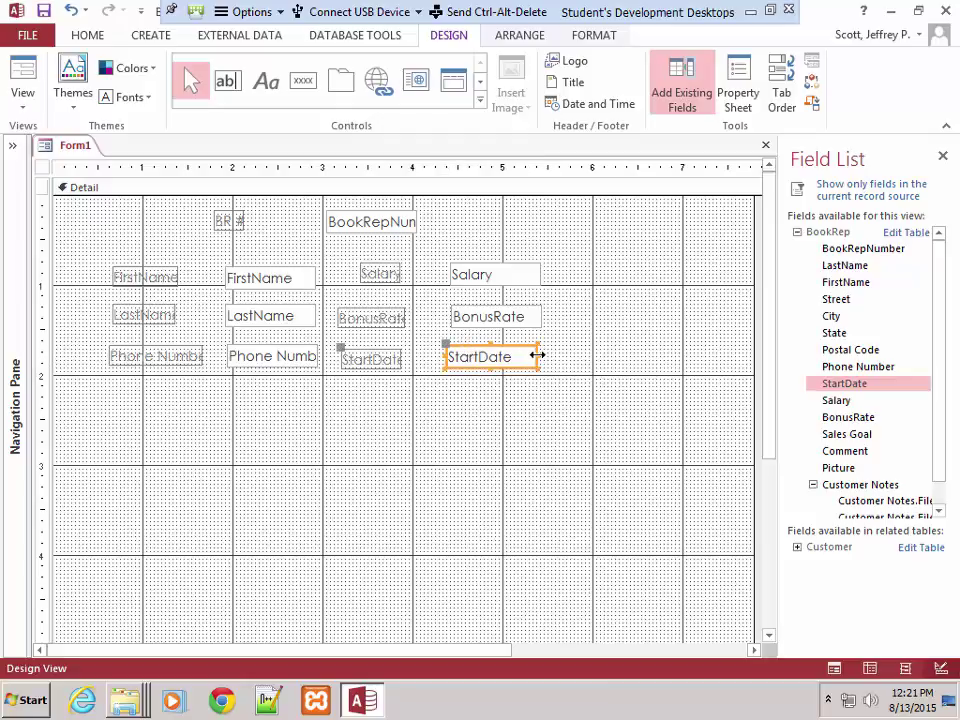
{"action": "left_click_drag", "start_coordinate": [538, 356], "coordinate": [546, 356]}
{"action": "left_click", "coordinate": [490, 402]}
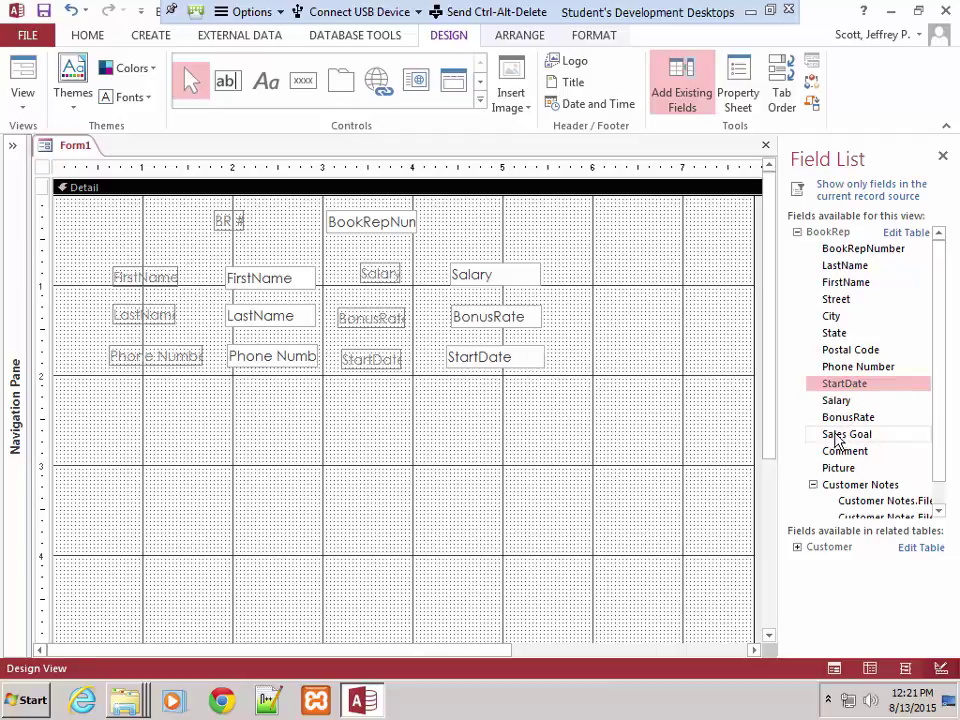
Add the Sales Goal check box field below StartDate, with its check box at about 5.1 inches across and 2.8 inches down
{"action": "left_click_drag", "start_coordinate": [837, 440], "coordinate": [513, 443]}
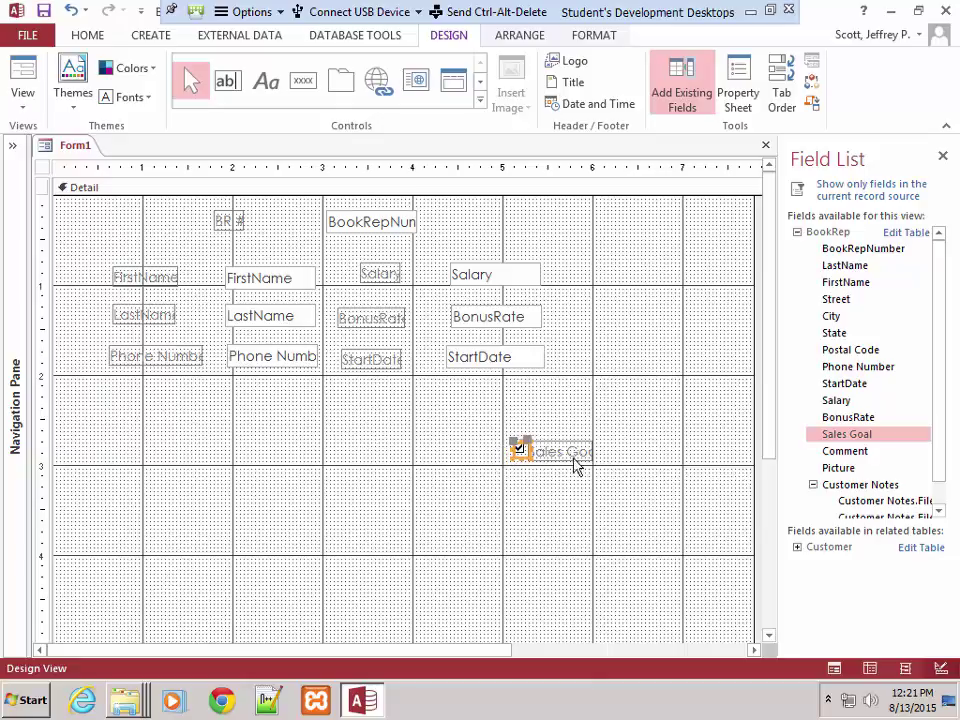
{"action": "left_click", "coordinate": [555, 486]}
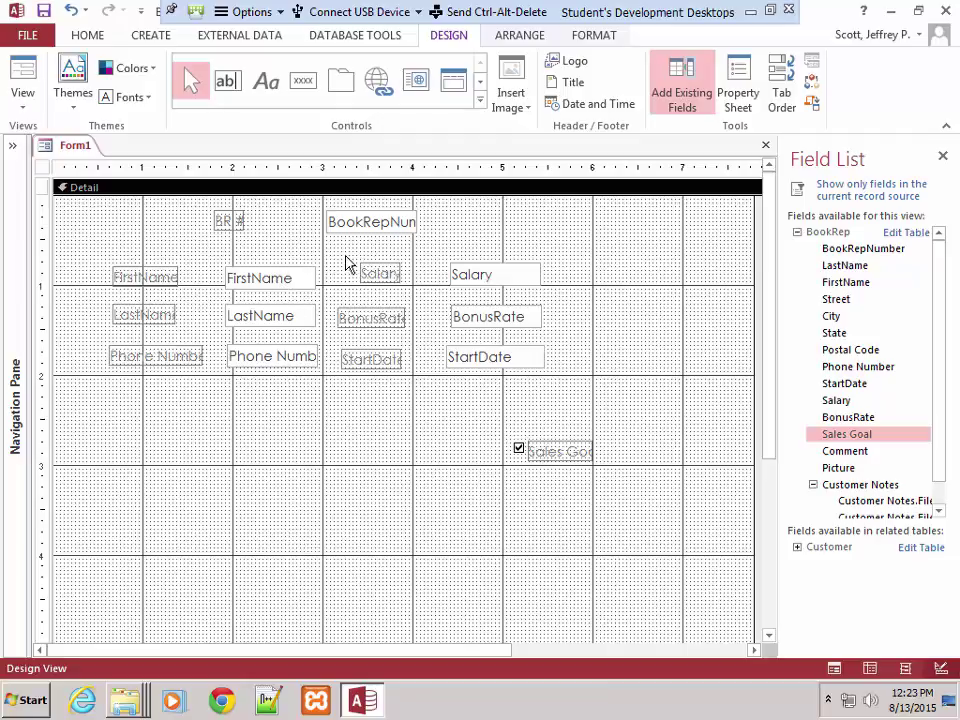
Move the Salary, BonusRate and StartDate labels and text boxes together to the right by about 0.45 inches
{"action": "left_click_drag", "start_coordinate": [336, 258], "coordinate": [550, 381]}
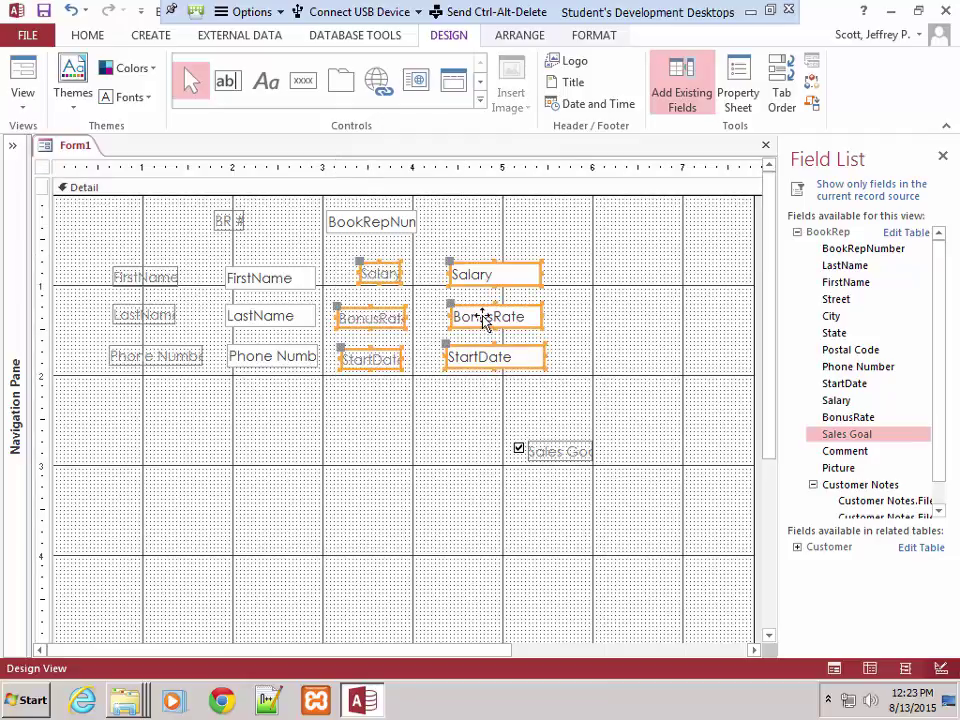
{"action": "left_click_drag", "start_coordinate": [489, 317], "coordinate": [527, 319]}
{"action": "left_click", "coordinate": [406, 413]}
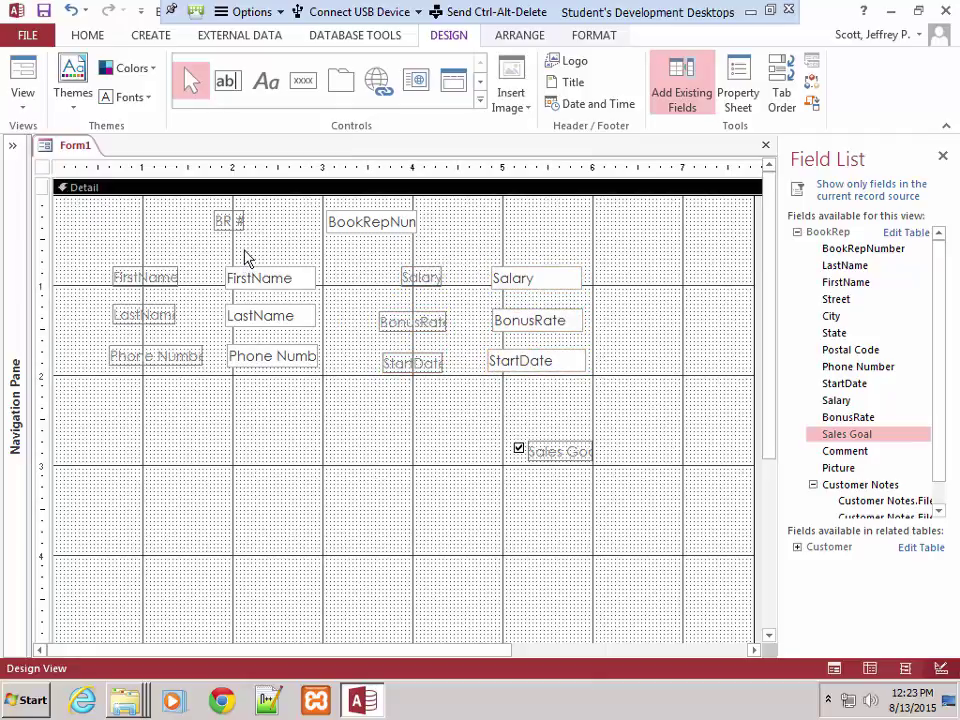
Widen the FirstName, LastName and Phone Number text boxes together to about 1.4 inches
{"action": "left_click", "coordinate": [268, 280]}
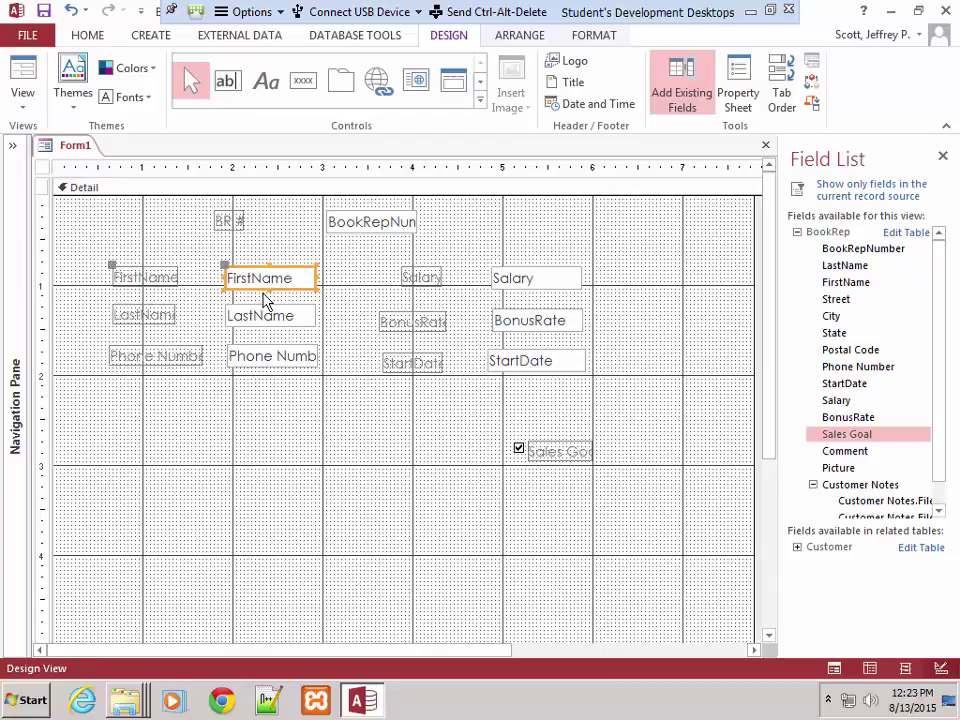
{"action": "left_click", "coordinate": [287, 318], "text": "shift"}
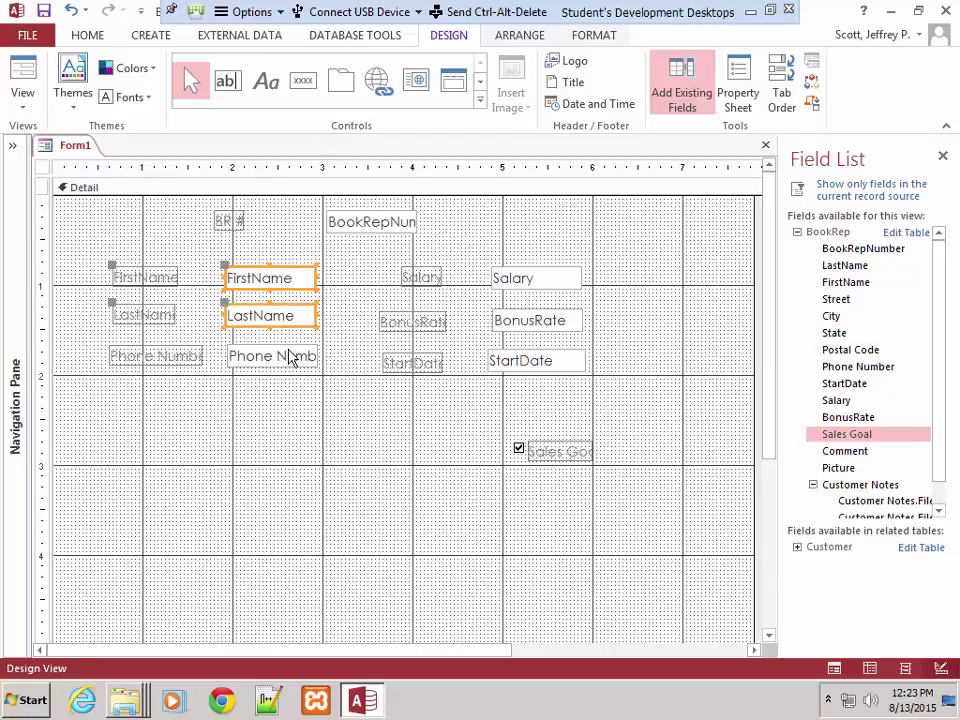
{"action": "left_click", "coordinate": [295, 360], "text": "shift"}
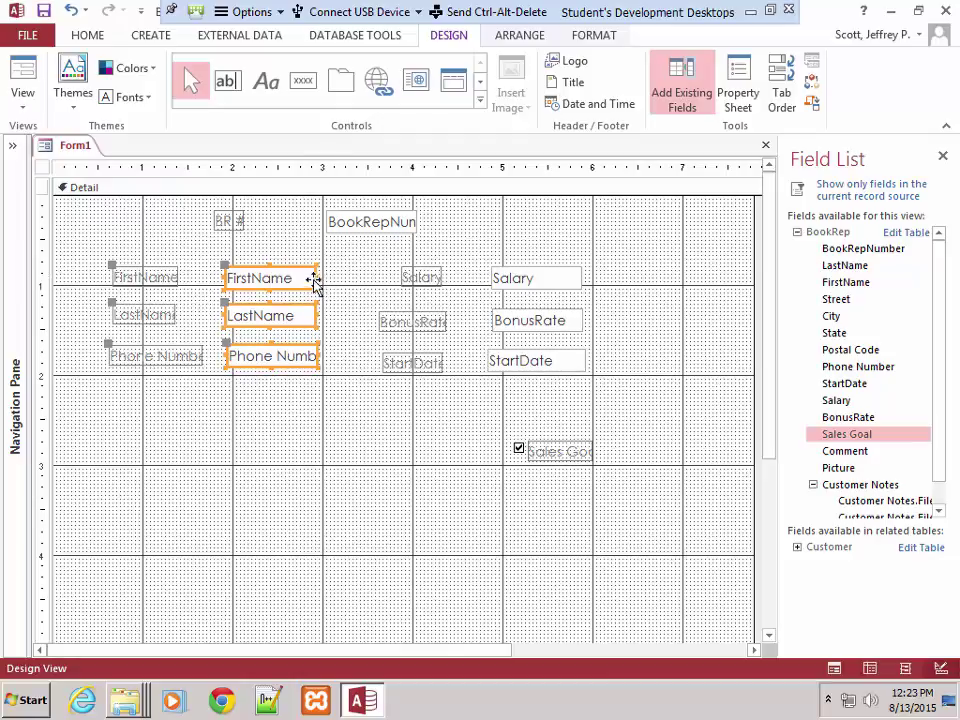
{"action": "left_click_drag", "start_coordinate": [317, 315], "coordinate": [325, 315]}
{"action": "left_click", "coordinate": [274, 409]}
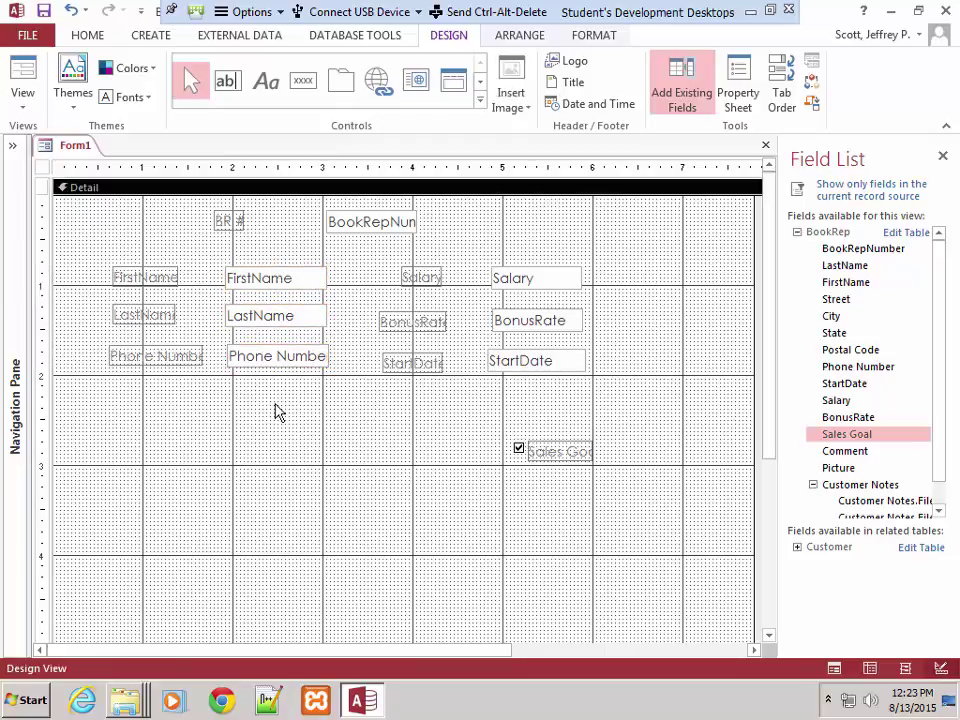
{"action": "left_click", "coordinate": [283, 280]}
{"action": "left_click", "coordinate": [285, 320], "text": "shift"}
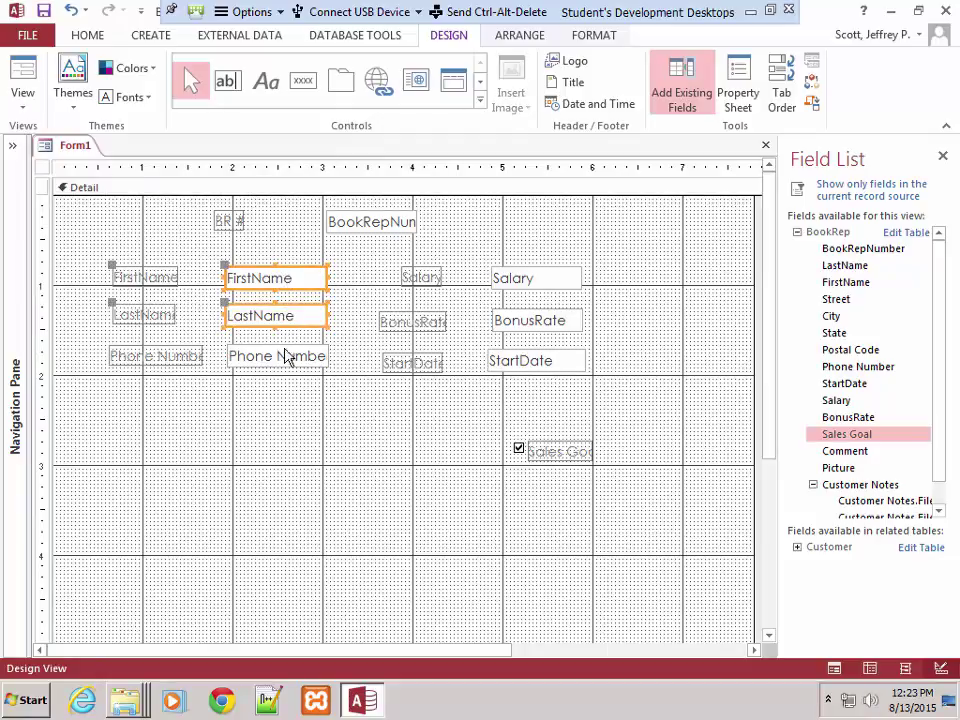
{"action": "left_click", "coordinate": [287, 357], "text": "shift"}
{"action": "left_click_drag", "start_coordinate": [328, 314], "coordinate": [349, 313]}
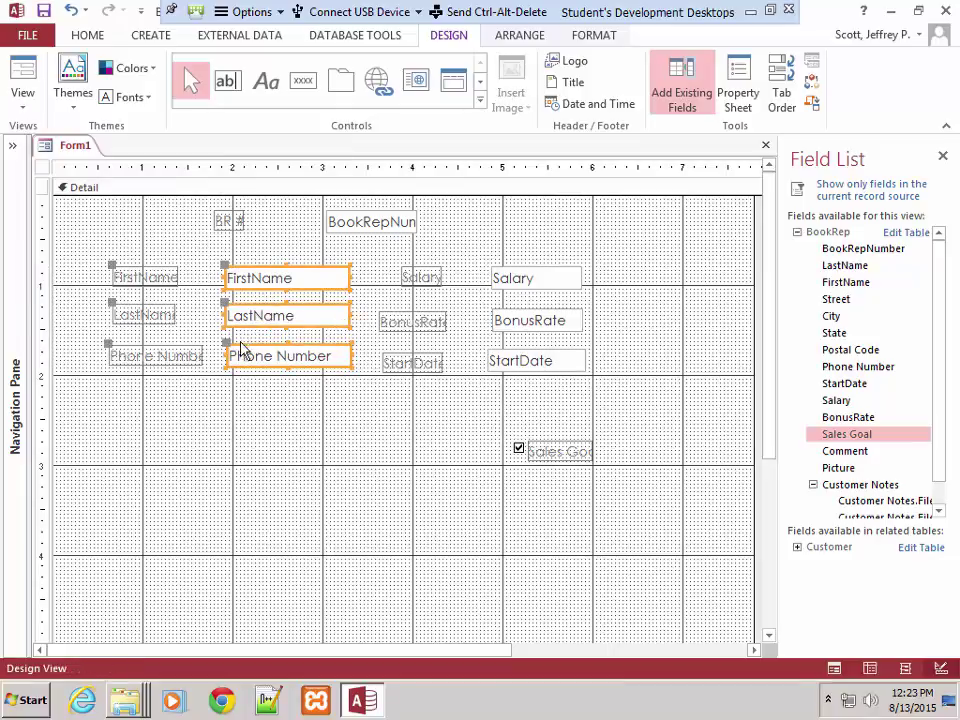
{"action": "left_click", "coordinate": [195, 413]}
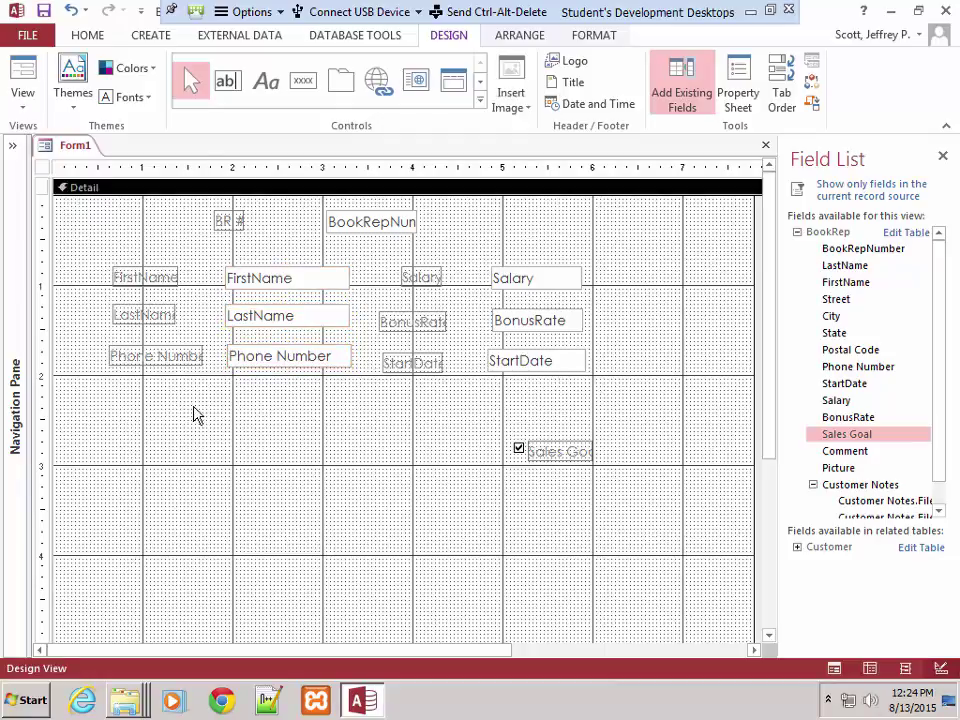
Move only the FirstName and LastName labels right, close to their text boxes, starting at about 1.1 inches
{"action": "left_click", "coordinate": [154, 277]}
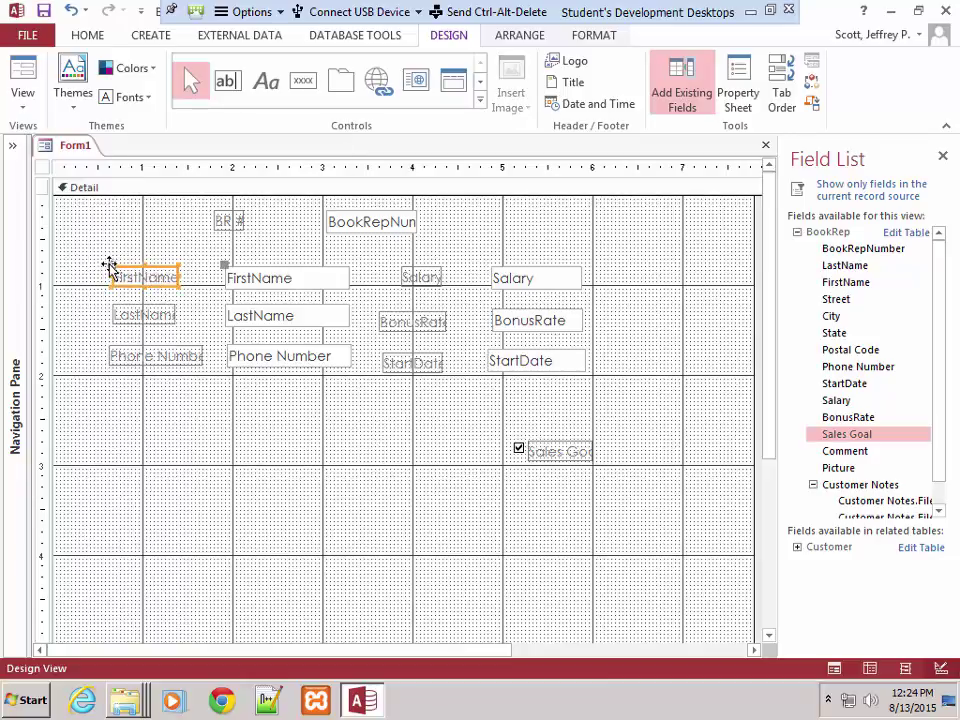
{"action": "left_click_drag", "start_coordinate": [110, 268], "coordinate": [148, 266]}
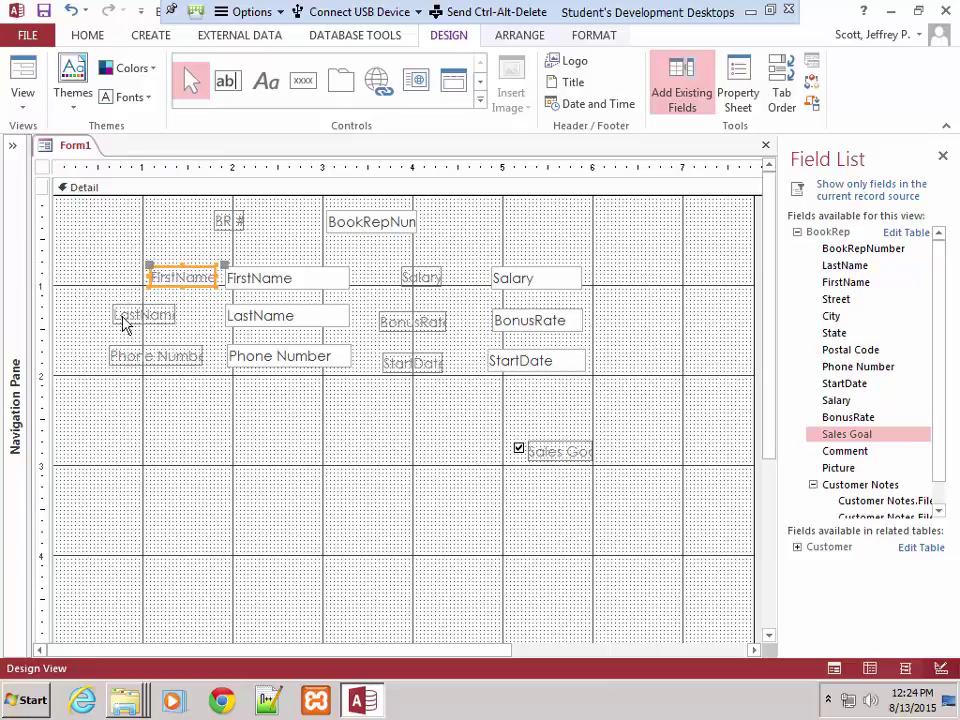
{"action": "left_click", "coordinate": [124, 318]}
{"action": "left_click_drag", "start_coordinate": [107, 302], "coordinate": [150, 272]}
{"action": "left_click", "coordinate": [170, 277]}
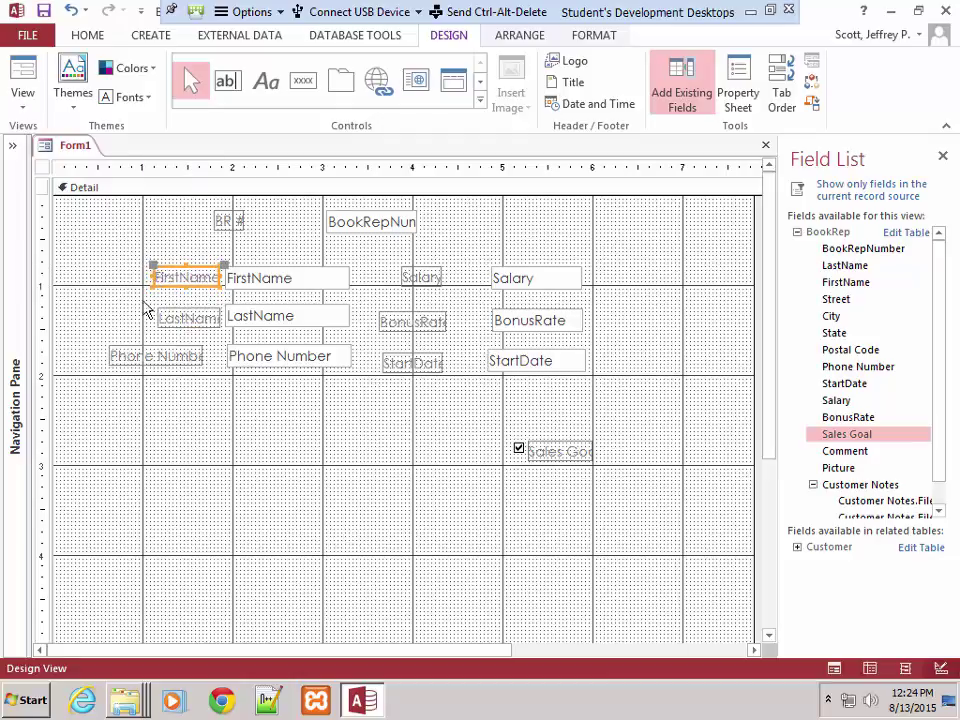
Extend the LastName and FirstName labels leftward to start at the 1-inch mark
{"action": "left_click", "coordinate": [165, 318]}
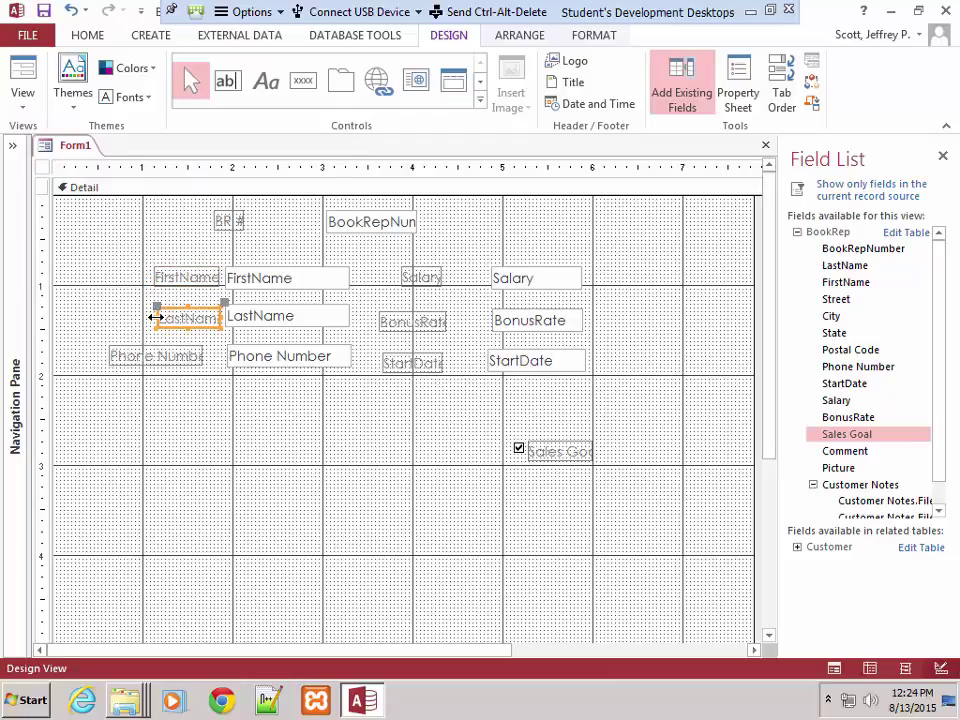
{"action": "left_click_drag", "start_coordinate": [153, 317], "coordinate": [141, 317]}
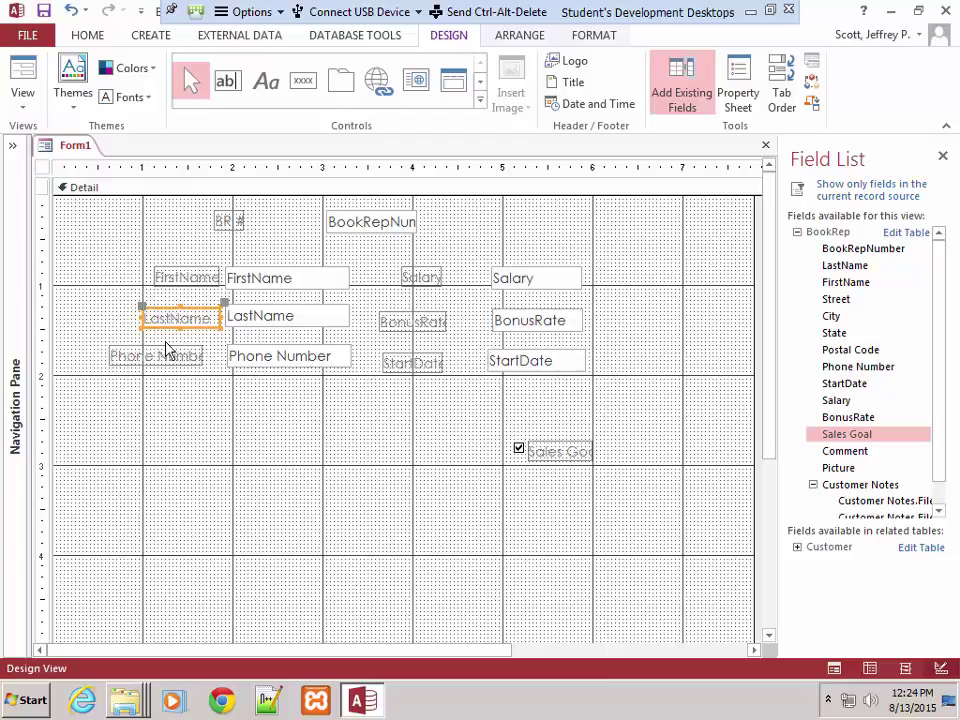
{"action": "left_click", "coordinate": [168, 279]}
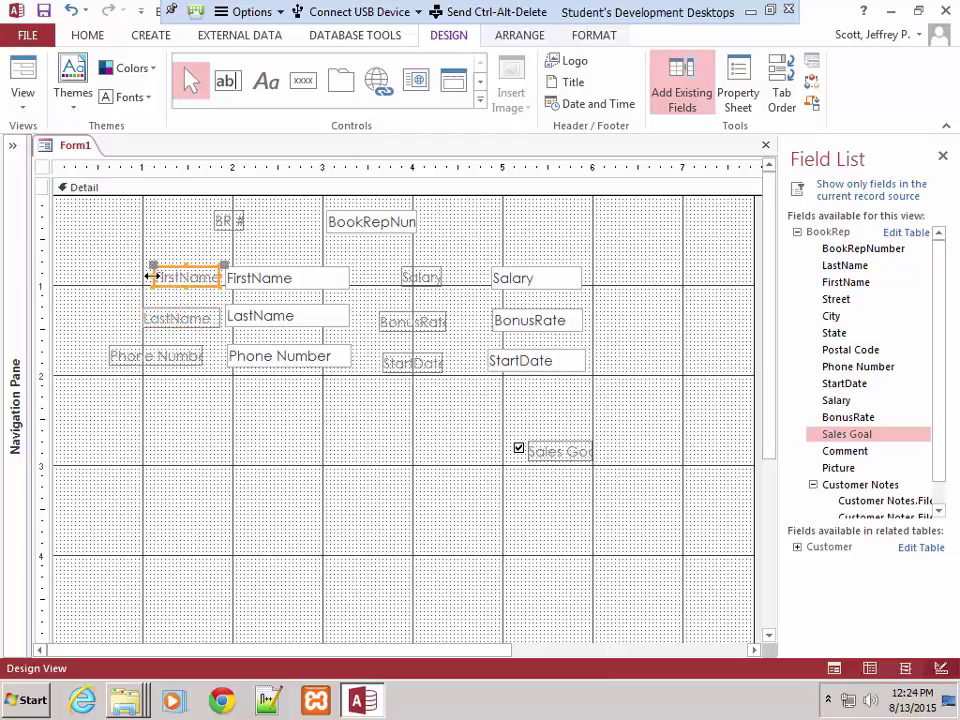
{"action": "left_click_drag", "start_coordinate": [151, 276], "coordinate": [141, 277]}
Widen the Phone Number label rightward to about 1.9 inches on the ruler so its whole caption fits
{"action": "left_click", "coordinate": [170, 357]}
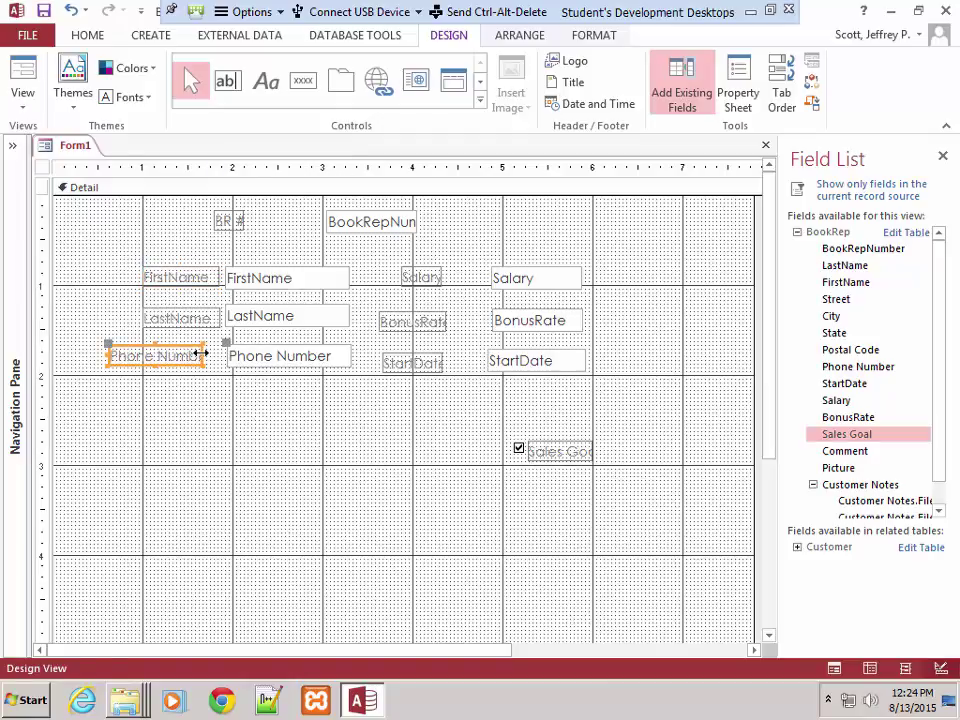
{"action": "left_click_drag", "start_coordinate": [200, 353], "coordinate": [221, 354]}
{"action": "left_click", "coordinate": [188, 402]}
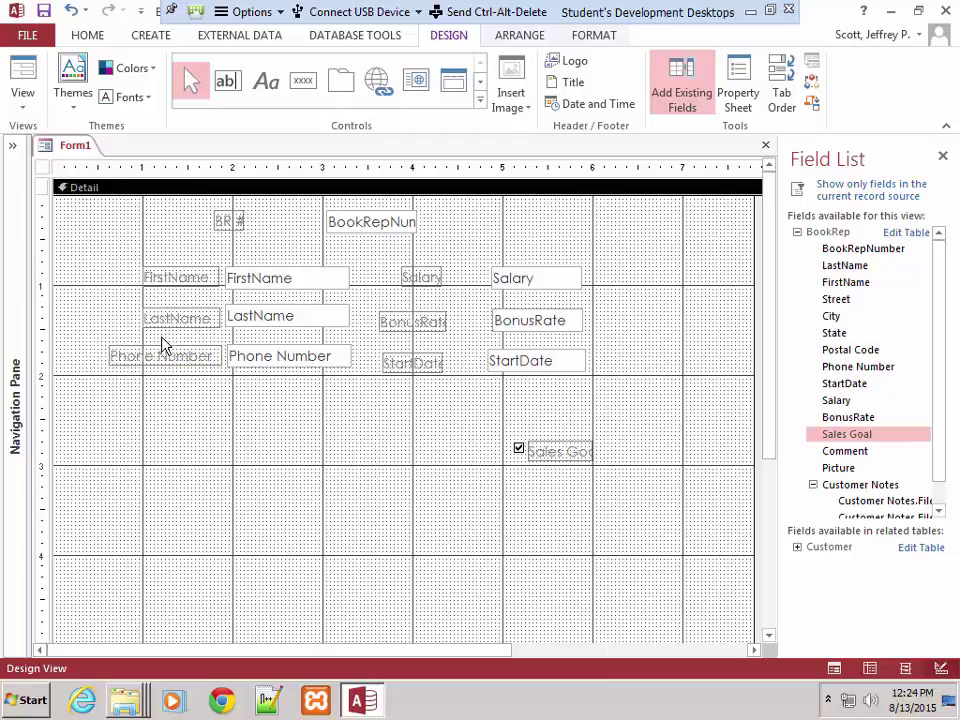
Move only the FirstName label slightly down beside its text box
{"action": "left_click", "coordinate": [174, 279]}
{"action": "left_click_drag", "start_coordinate": [144, 271], "coordinate": [143, 272]}
{"action": "left_click", "coordinate": [111, 257]}
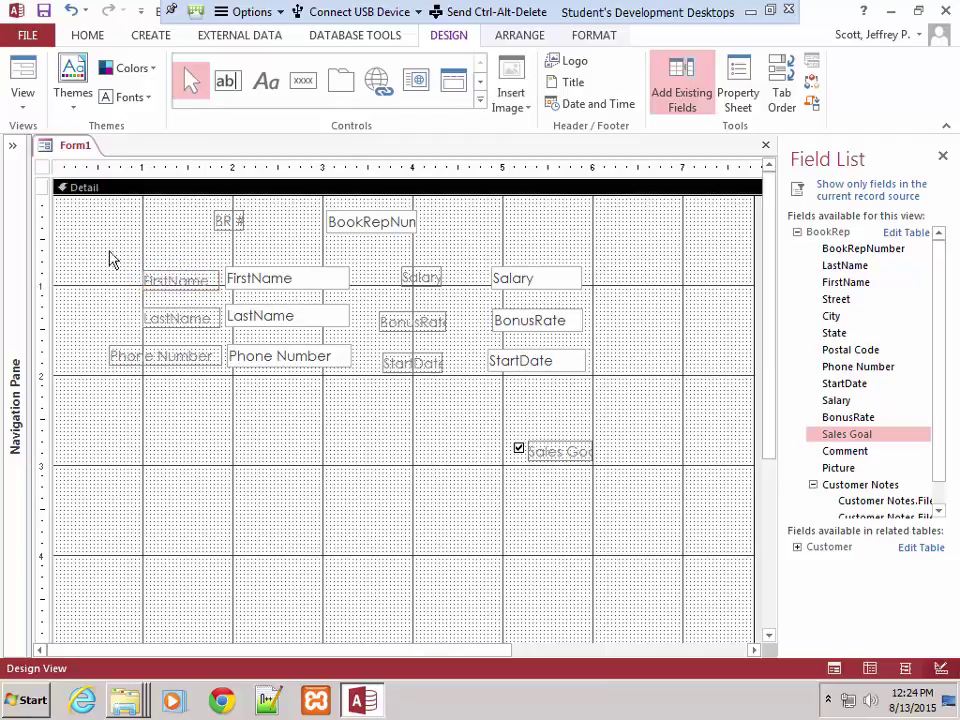
{"action": "left_click", "coordinate": [161, 280]}
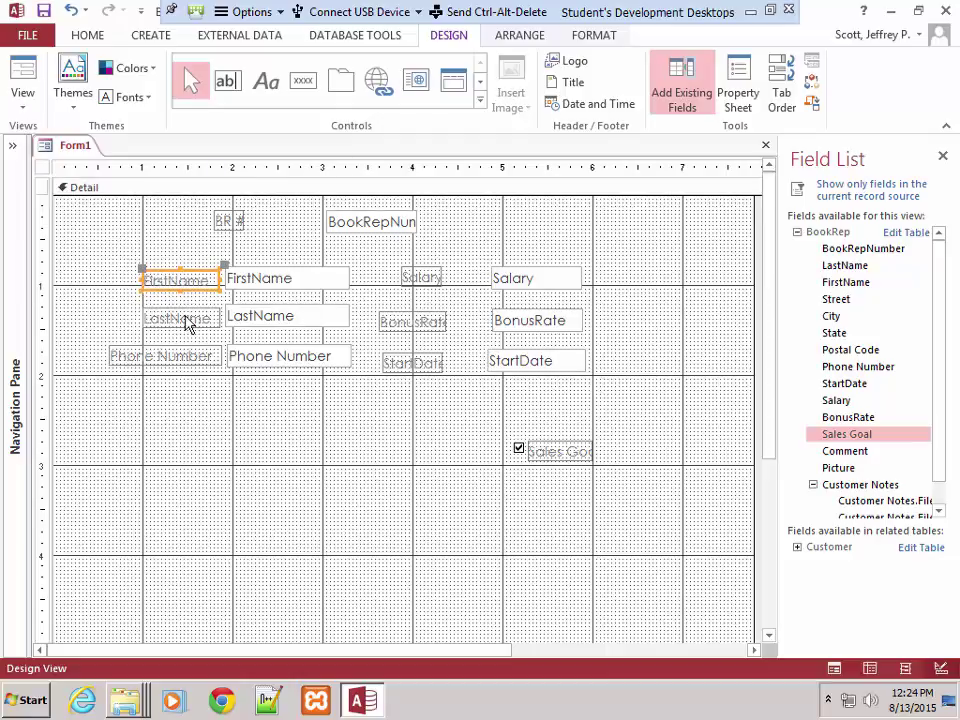
{"action": "left_click", "coordinate": [184, 321], "text": "shift"}
{"action": "left_click", "coordinate": [165, 352], "text": "shift"}
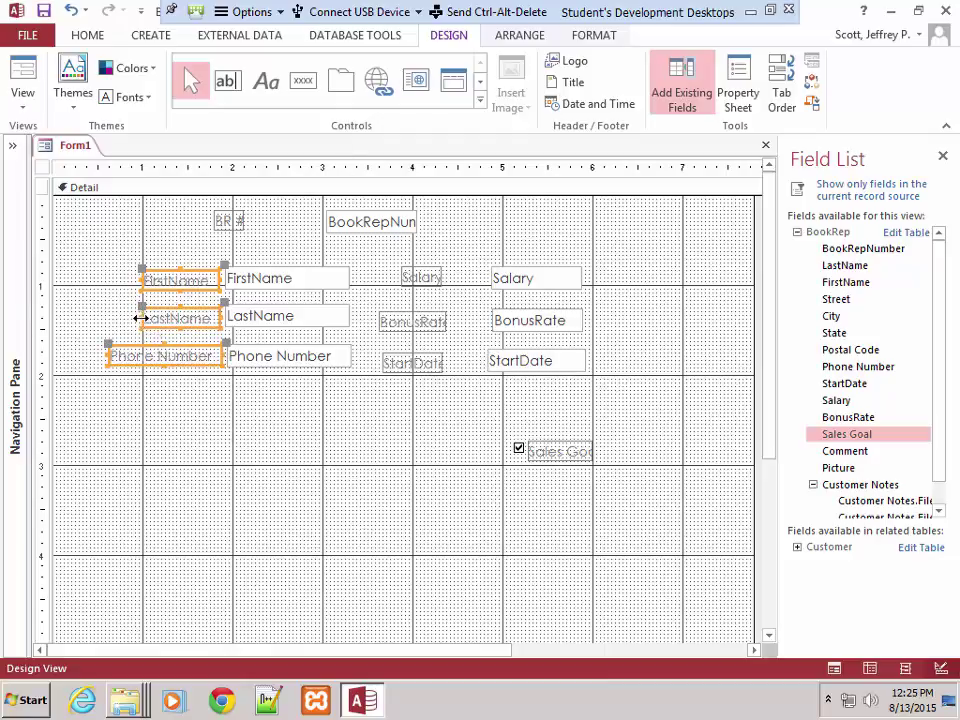
{"action": "left_click", "coordinate": [138, 284]}
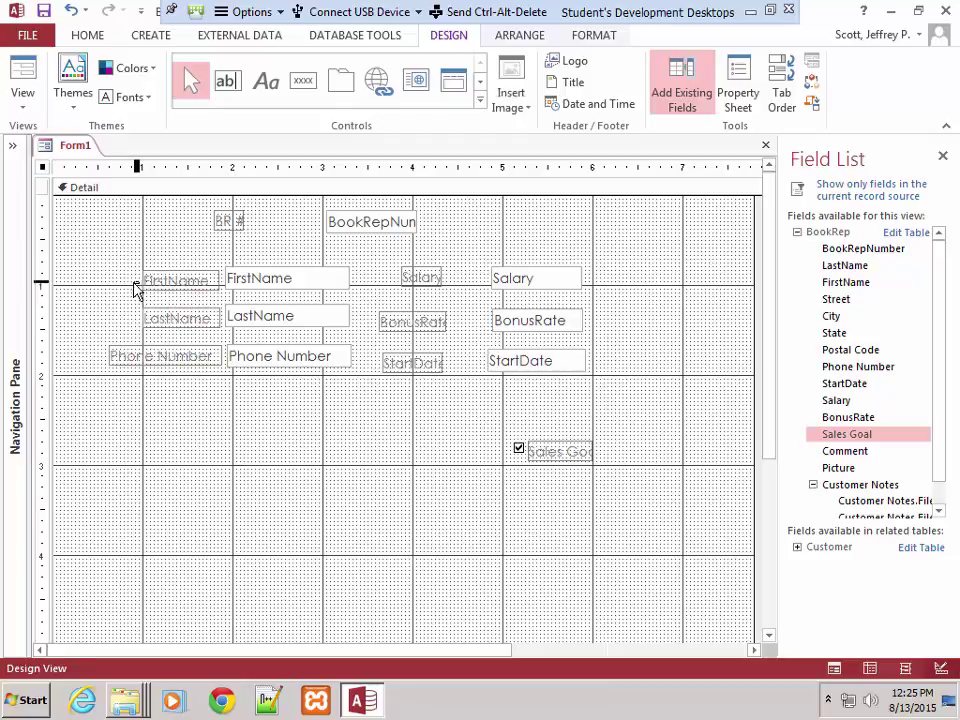
Extend the FirstName and LastName labels leftward to about 0.6 inches, roughly in line with the Phone Number label
{"action": "left_click", "coordinate": [147, 284]}
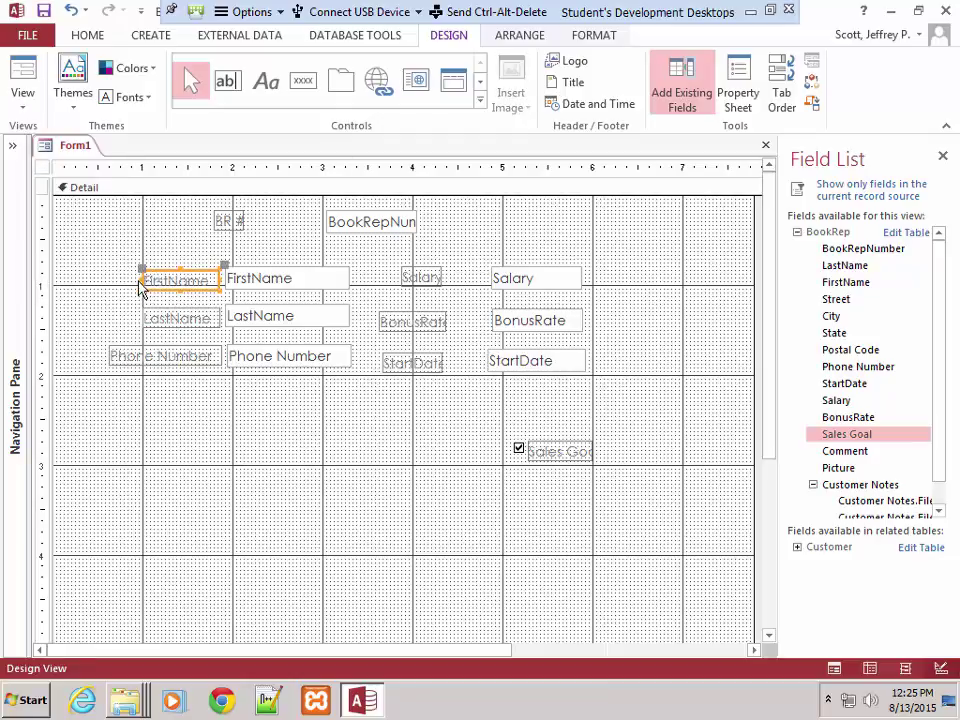
{"action": "left_click_drag", "start_coordinate": [137, 283], "coordinate": [106, 281]}
{"action": "left_click", "coordinate": [144, 318]}
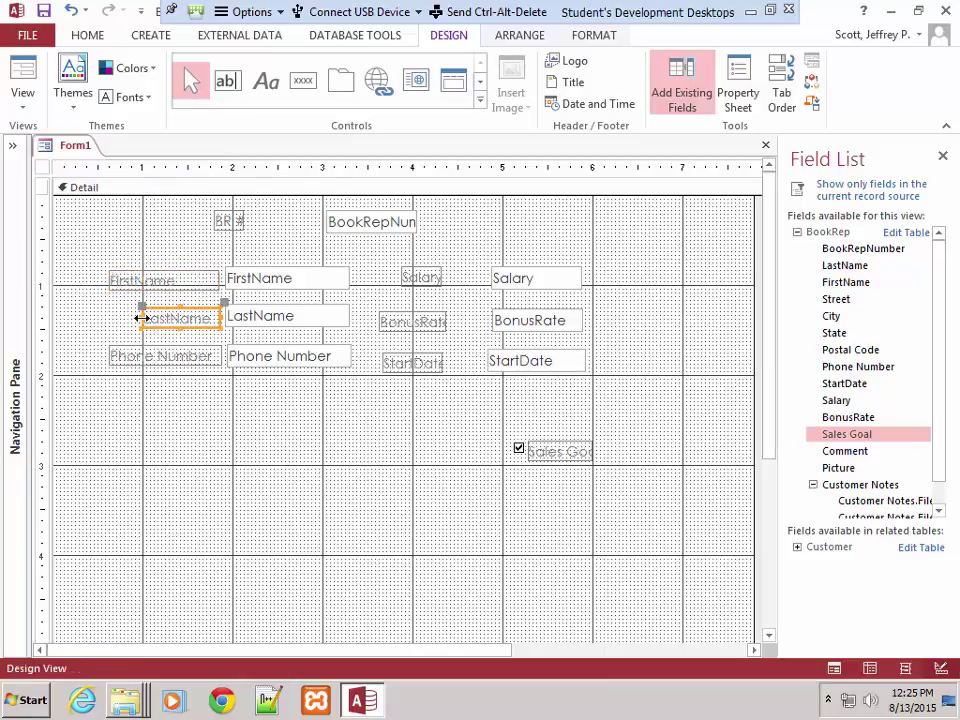
{"action": "left_click_drag", "start_coordinate": [141, 318], "coordinate": [104, 318]}
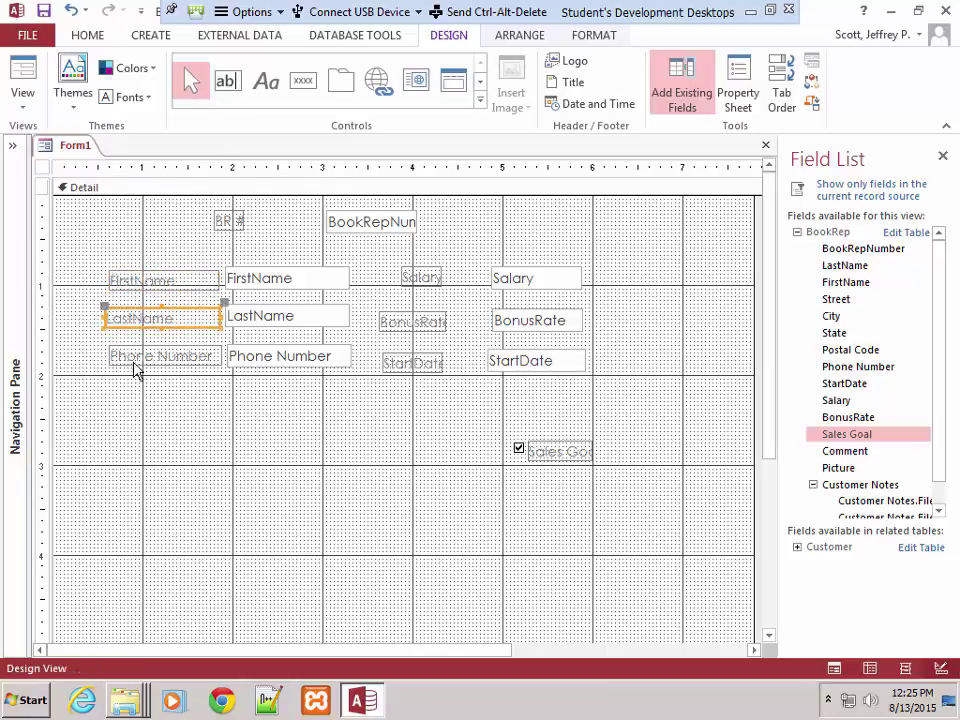
{"action": "left_click", "coordinate": [150, 360]}
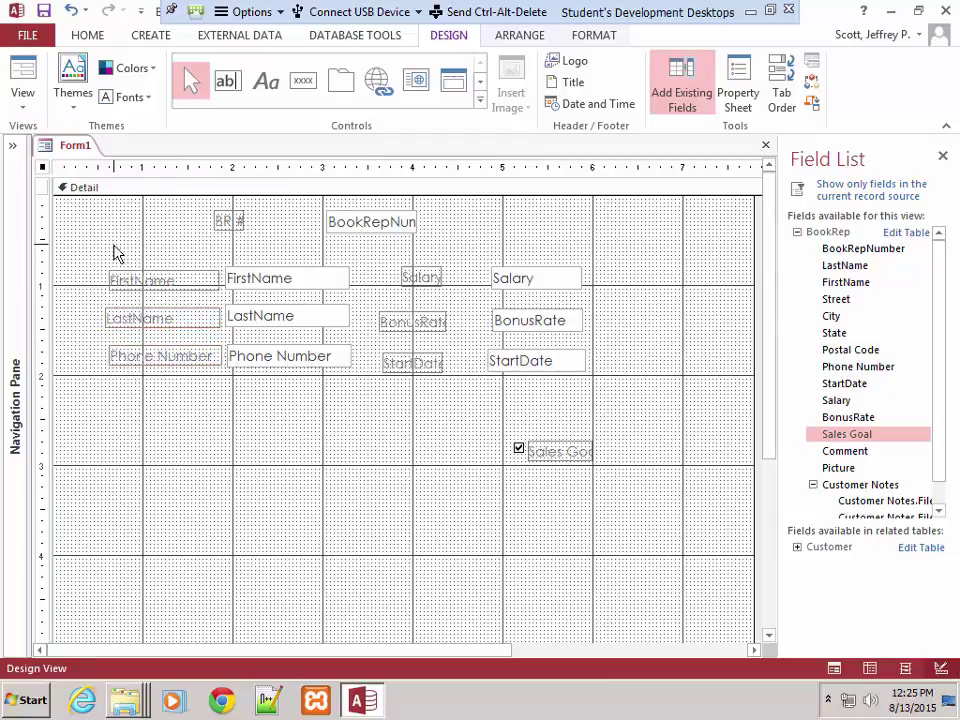
Select the three left-column labels, look for alignment commands, and examine the form's Format properties in the Property Sheet
{"action": "left_click_drag", "start_coordinate": [116, 243], "coordinate": [163, 373]}
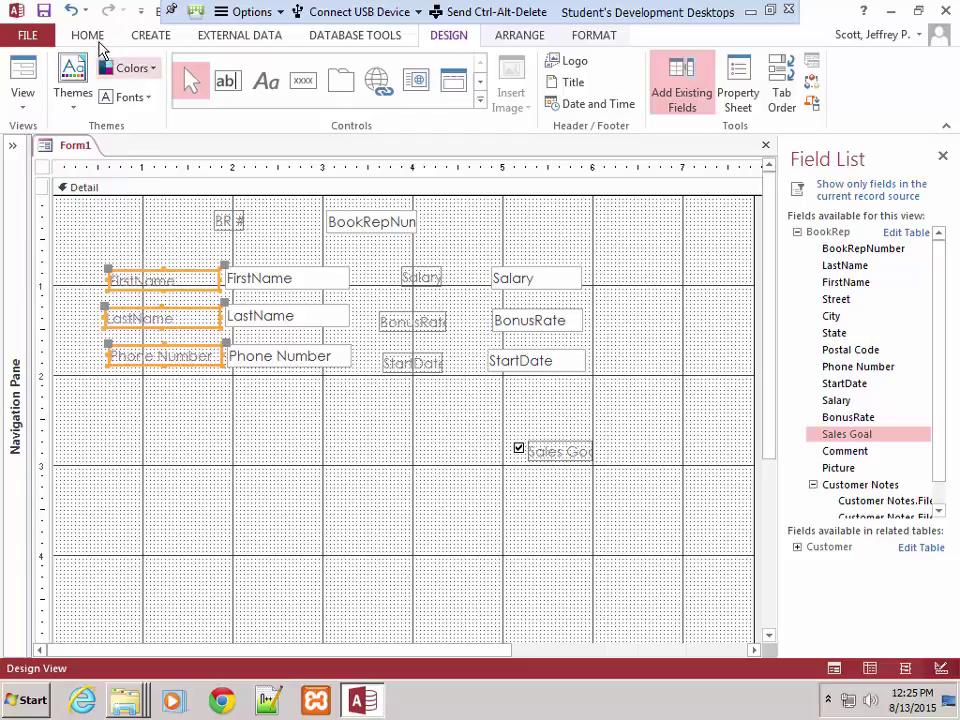
{"action": "left_click", "coordinate": [90, 38]}
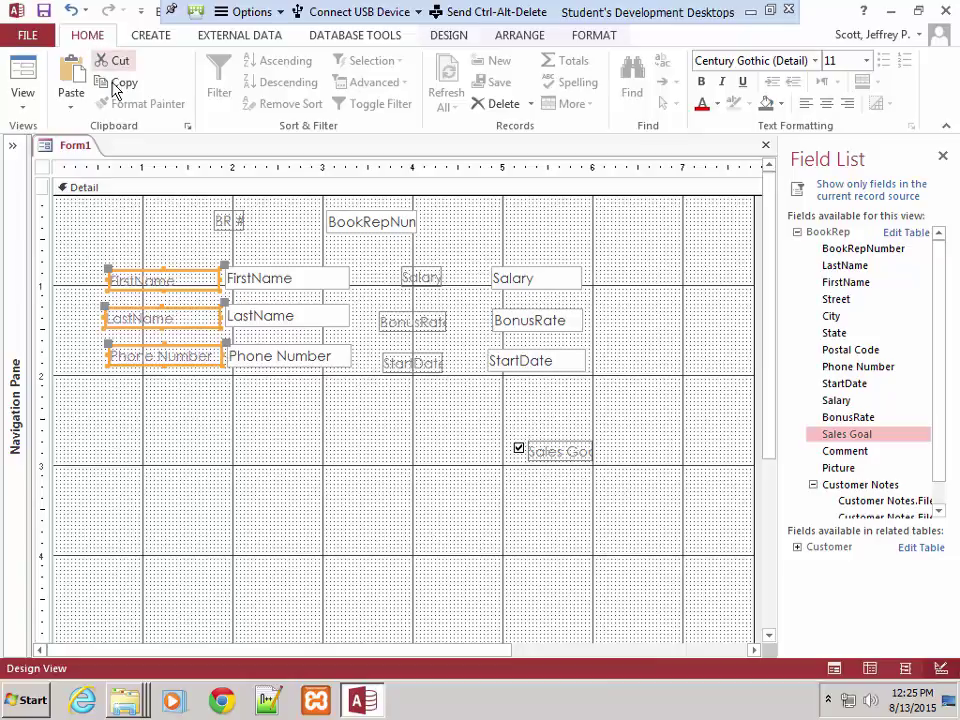
{"action": "left_click", "coordinate": [150, 36]}
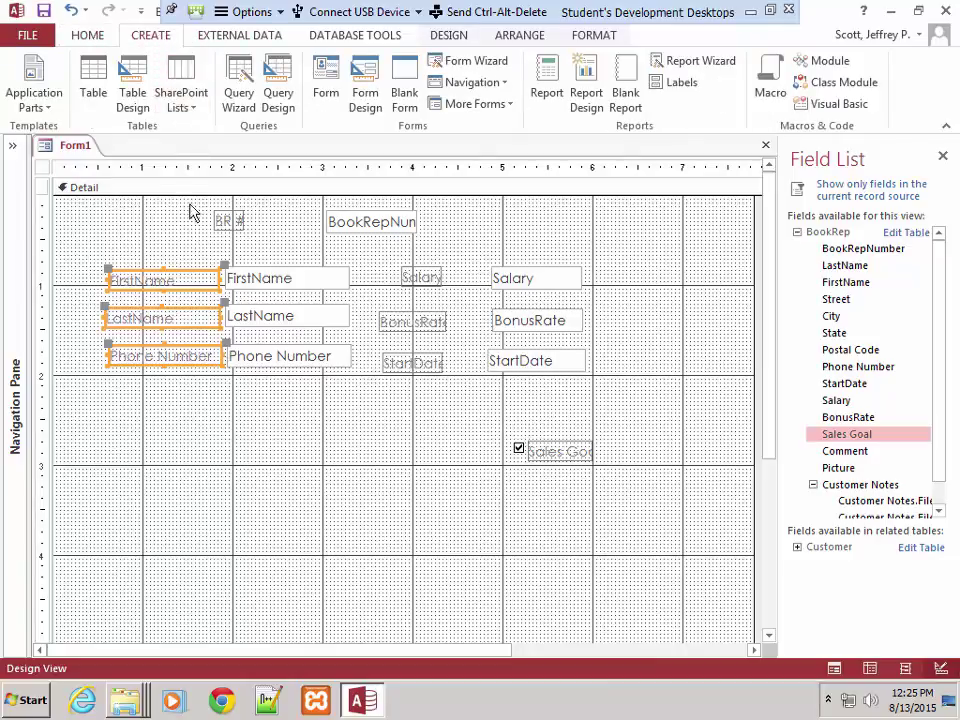
{"action": "right_click", "coordinate": [168, 281]}
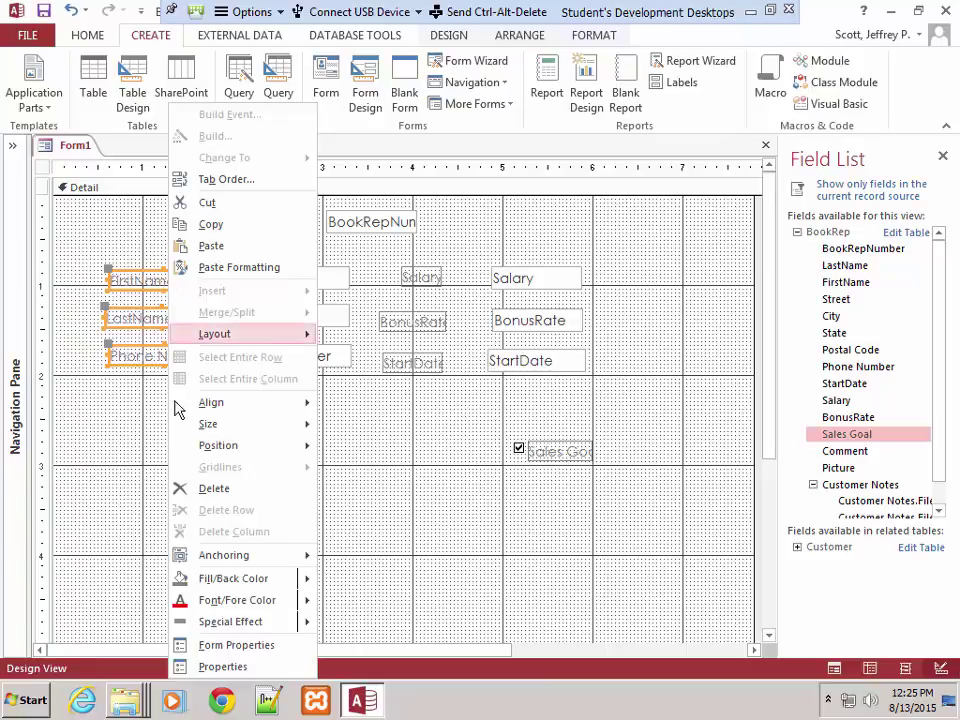
{"action": "left_click", "coordinate": [190, 645]}
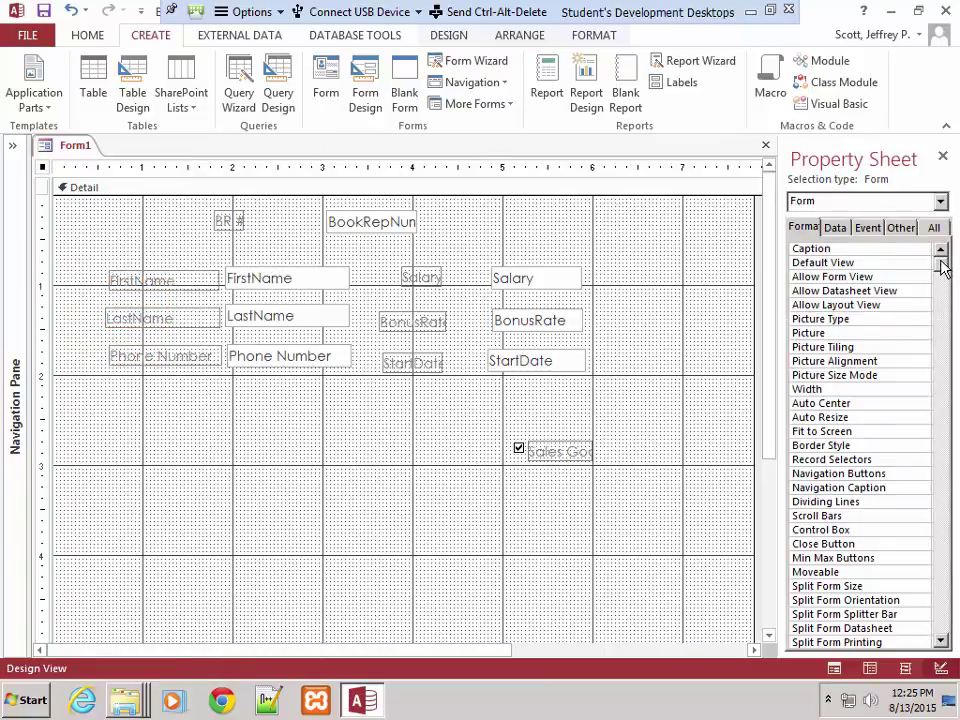
{"action": "left_click_drag", "start_coordinate": [939, 266], "coordinate": [915, 236]}
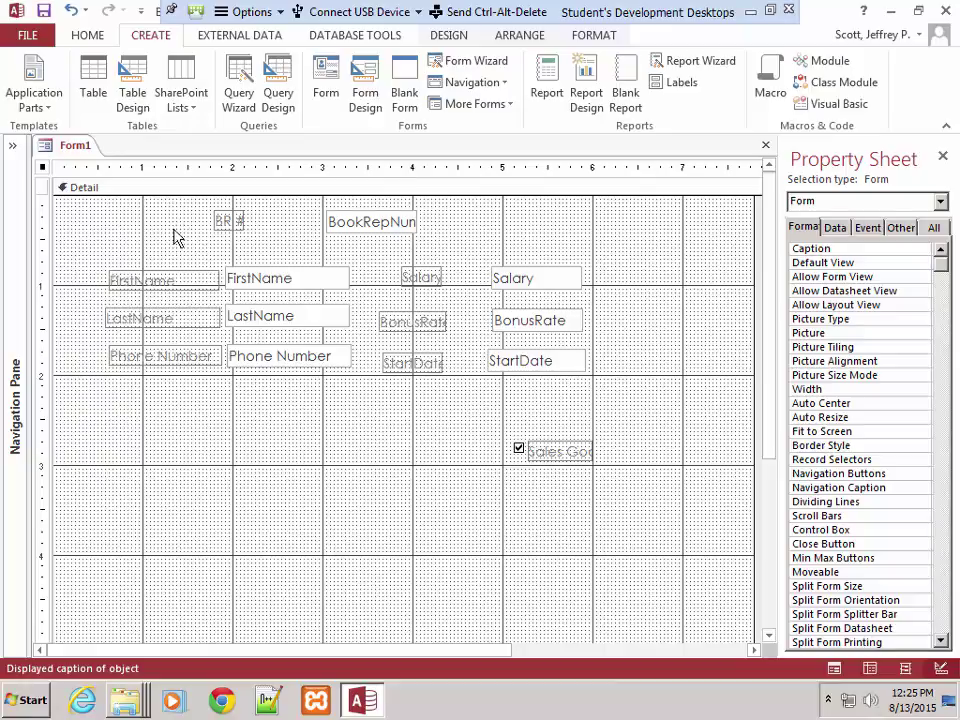
{"action": "left_click_drag", "start_coordinate": [144, 258], "coordinate": [197, 376]}
{"action": "right_click", "coordinate": [171, 318]}
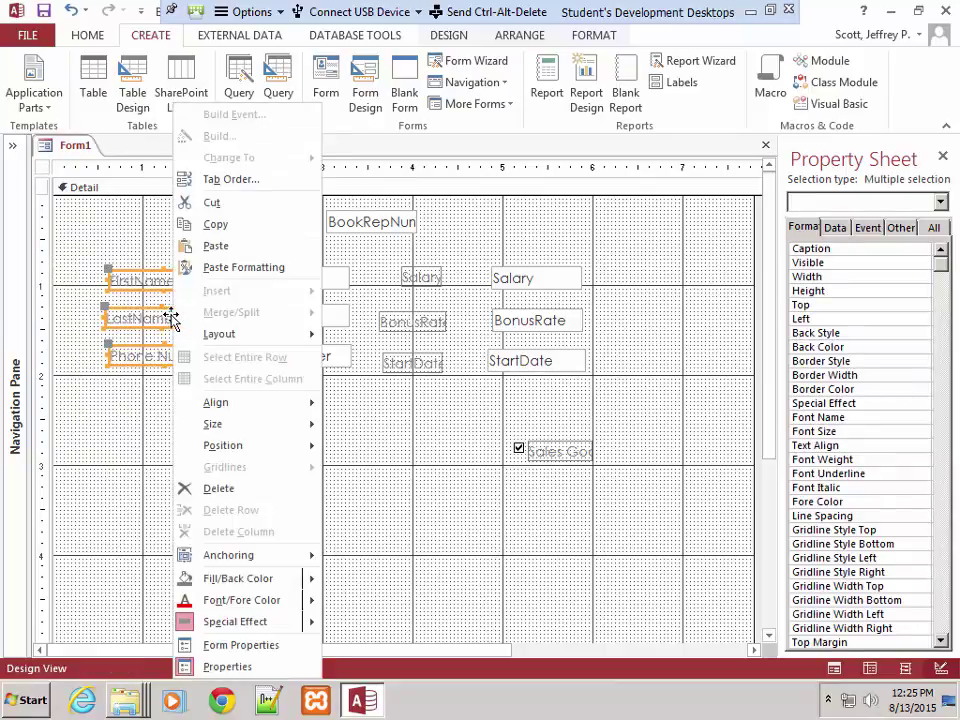
{"action": "mouse_move", "coordinate": [221, 336]}
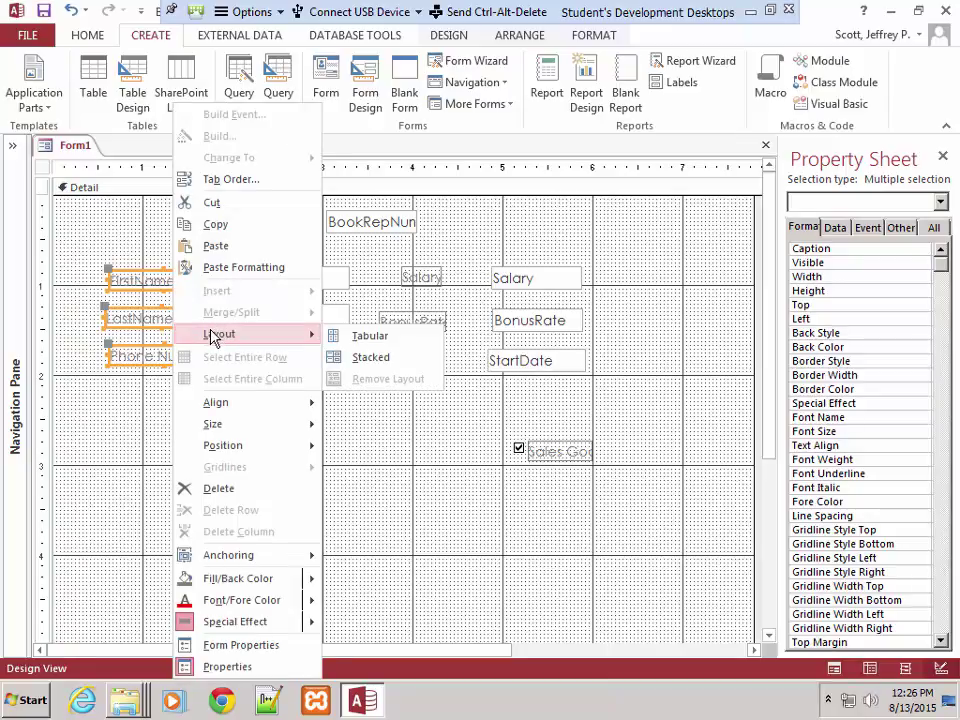
{"action": "left_click", "coordinate": [150, 246]}
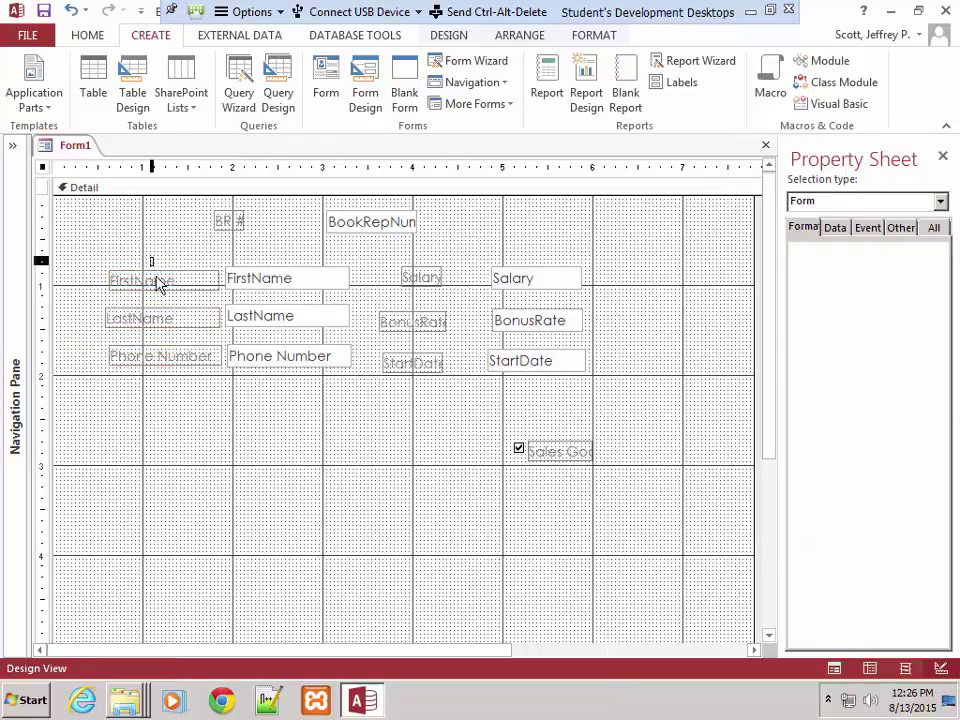
Right-align the caption text of the FirstName, LastName and Phone Number labels
{"action": "left_click_drag", "start_coordinate": [152, 260], "coordinate": [208, 360]}
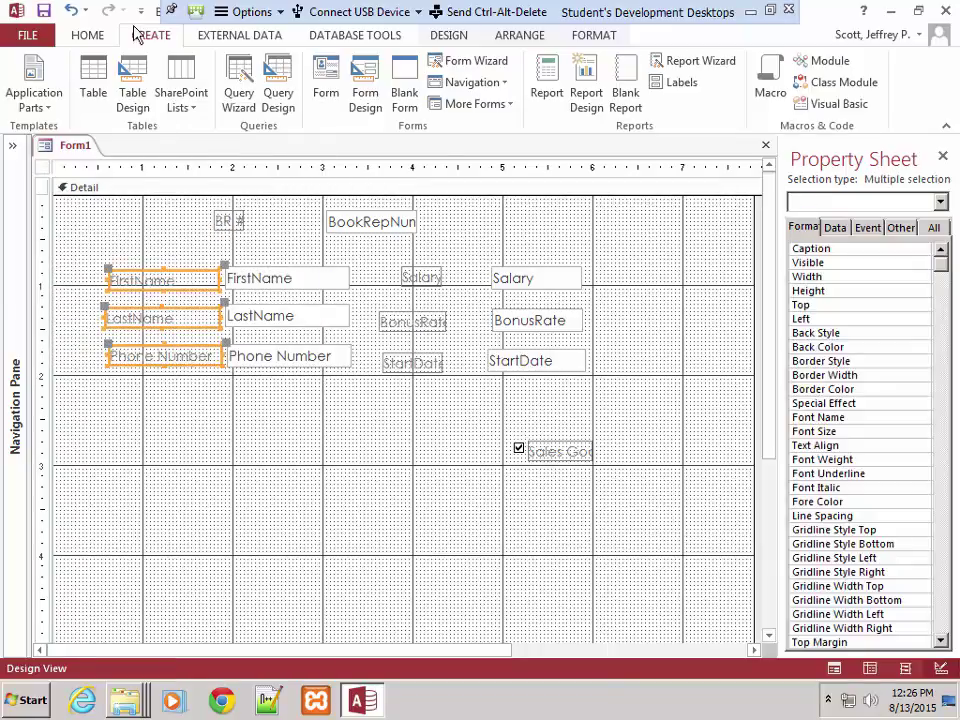
{"action": "left_click", "coordinate": [90, 36]}
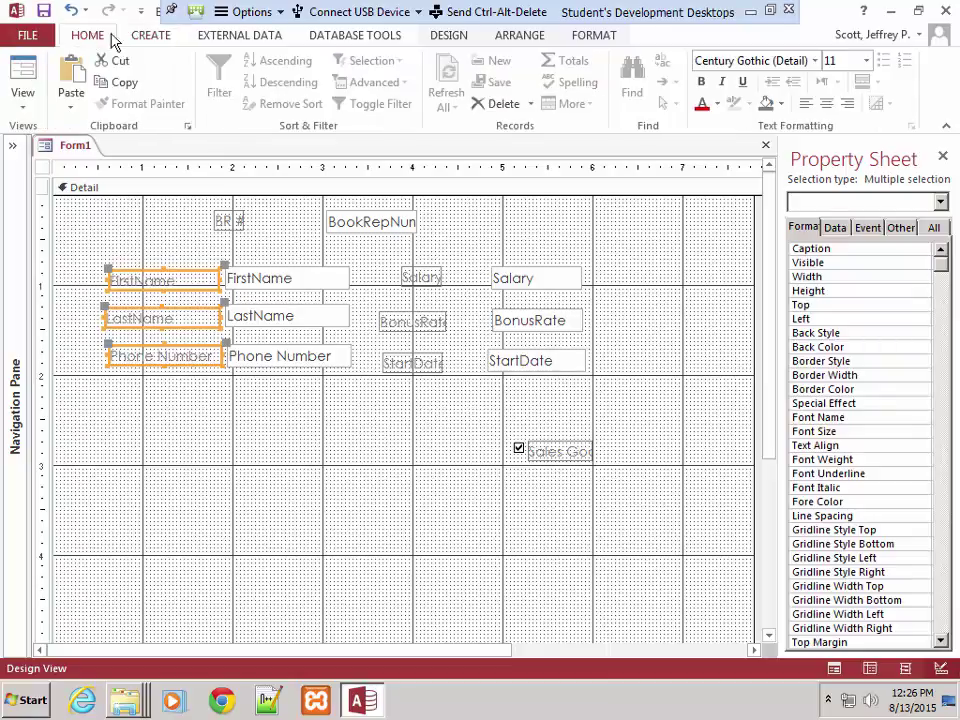
{"action": "left_click", "coordinate": [150, 36]}
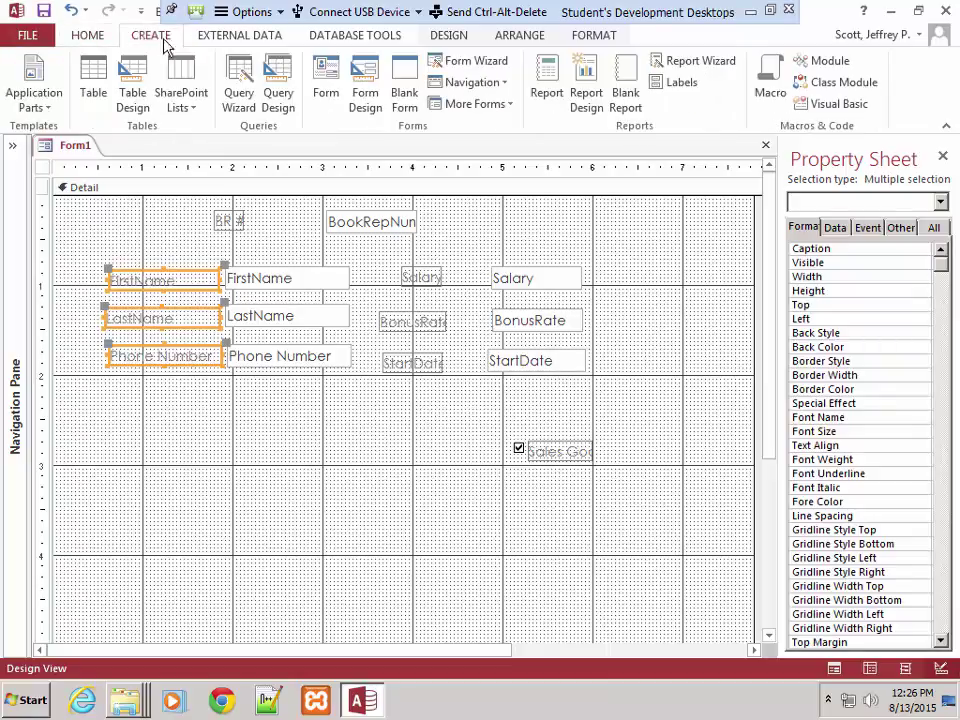
{"action": "left_click", "coordinate": [238, 40]}
{"action": "left_click", "coordinate": [392, 40]}
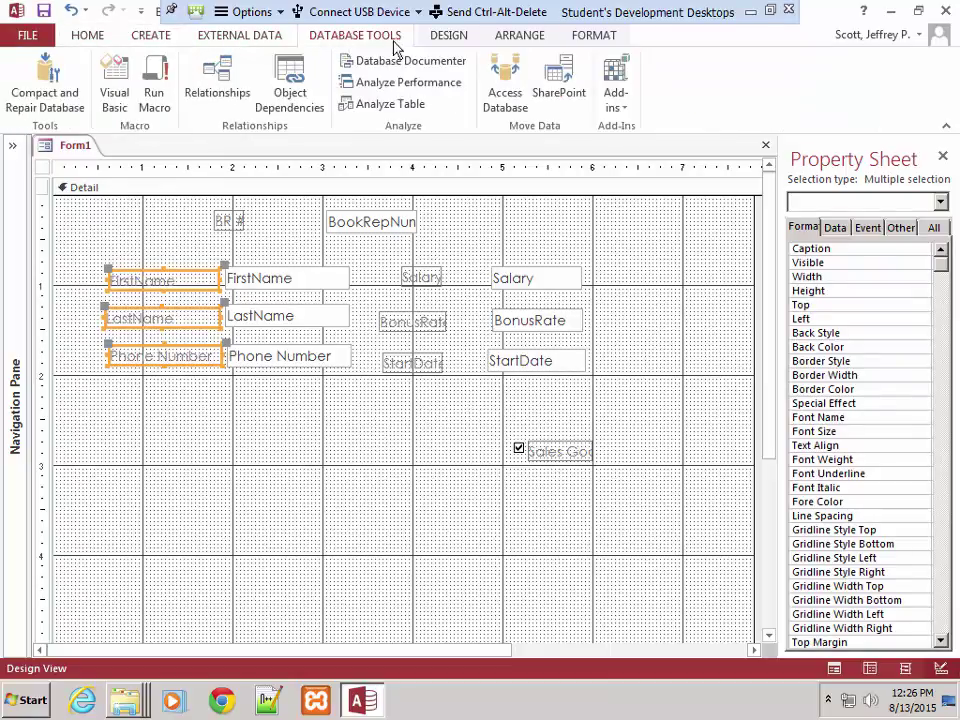
{"action": "left_click", "coordinate": [445, 38]}
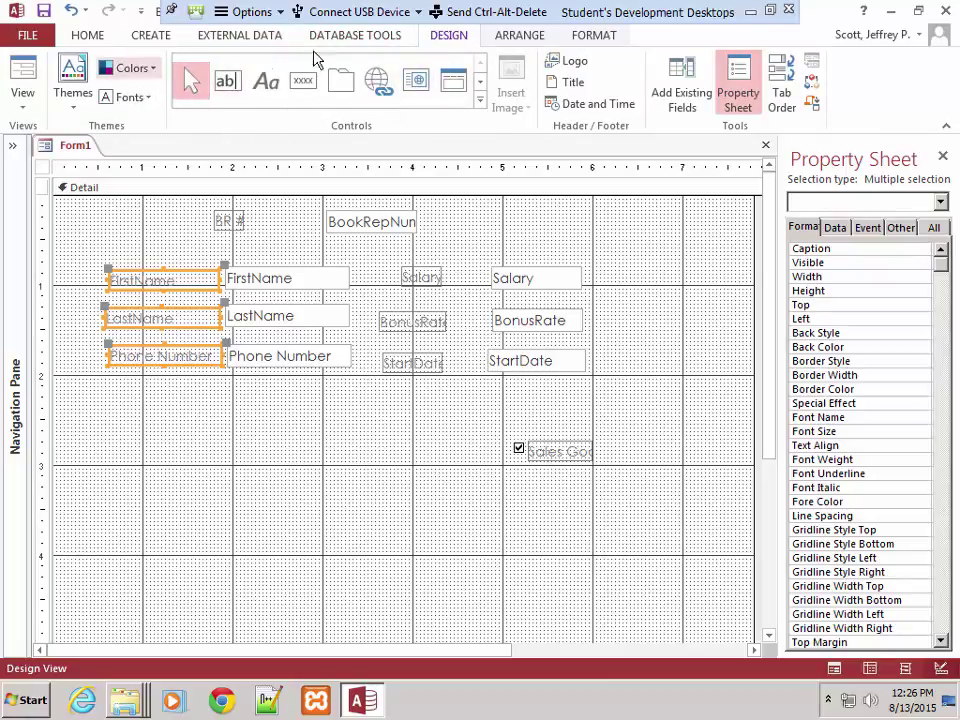
{"action": "left_click", "coordinate": [513, 40]}
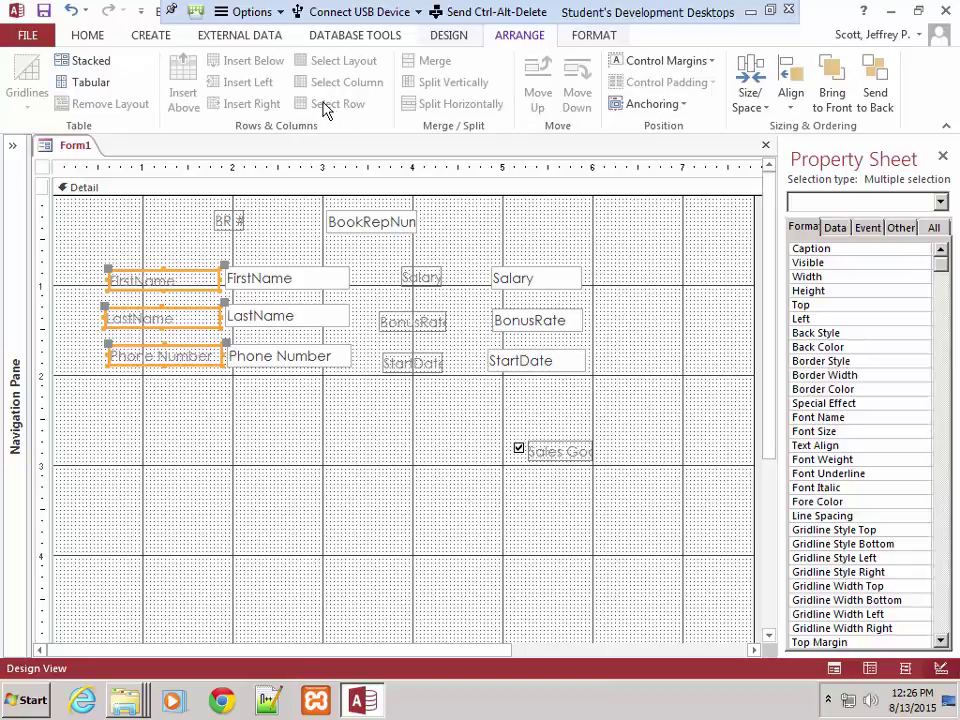
{"action": "left_click", "coordinate": [600, 37]}
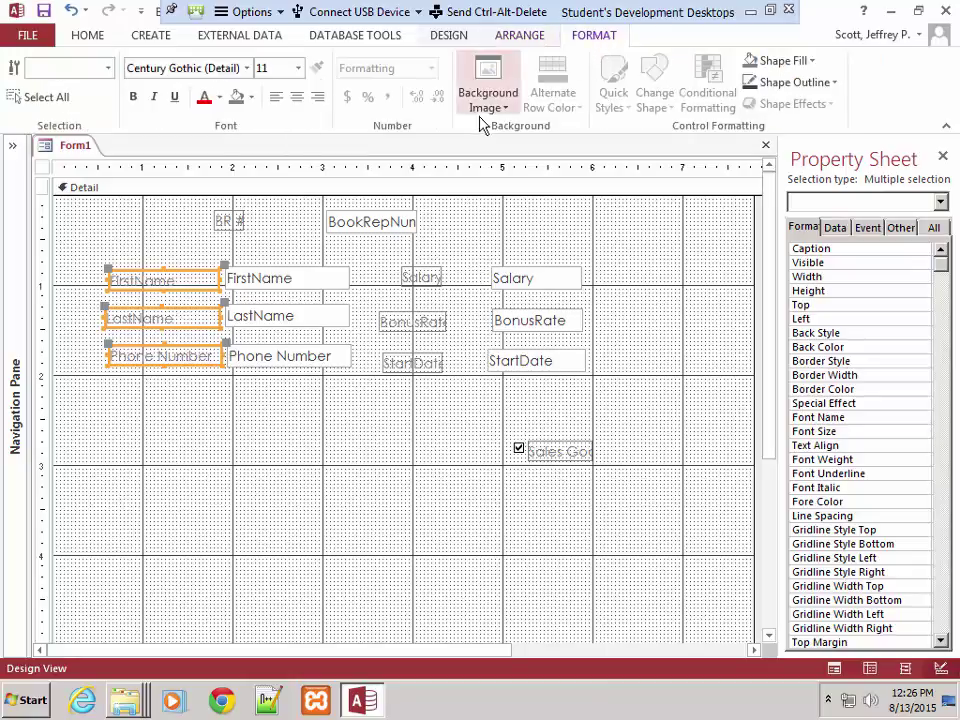
{"action": "left_click", "coordinate": [318, 97]}
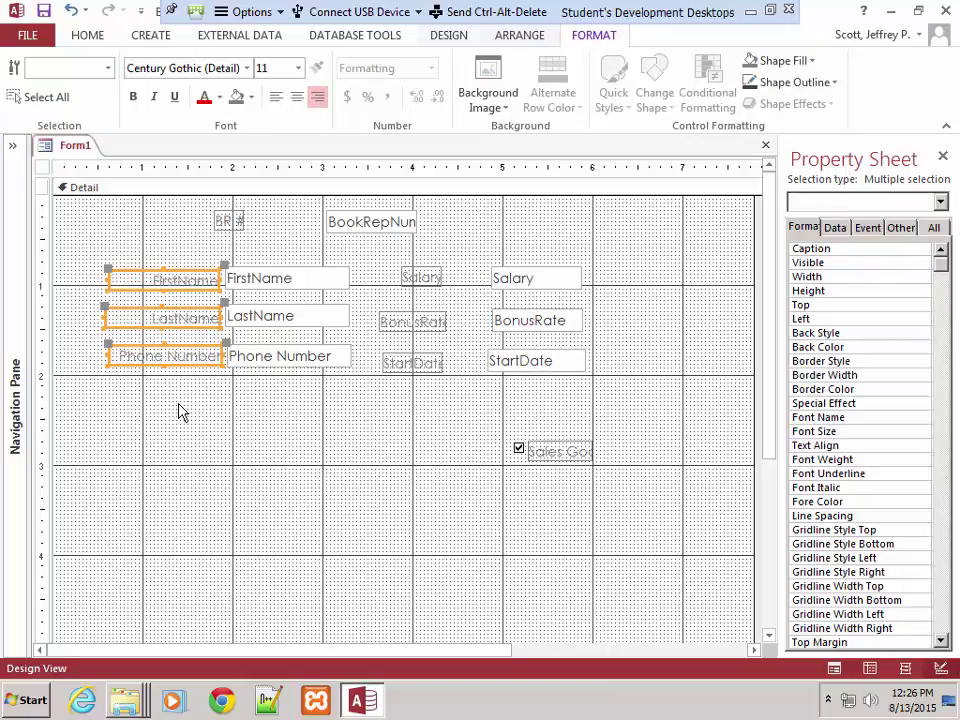
{"action": "left_click", "coordinate": [158, 448]}
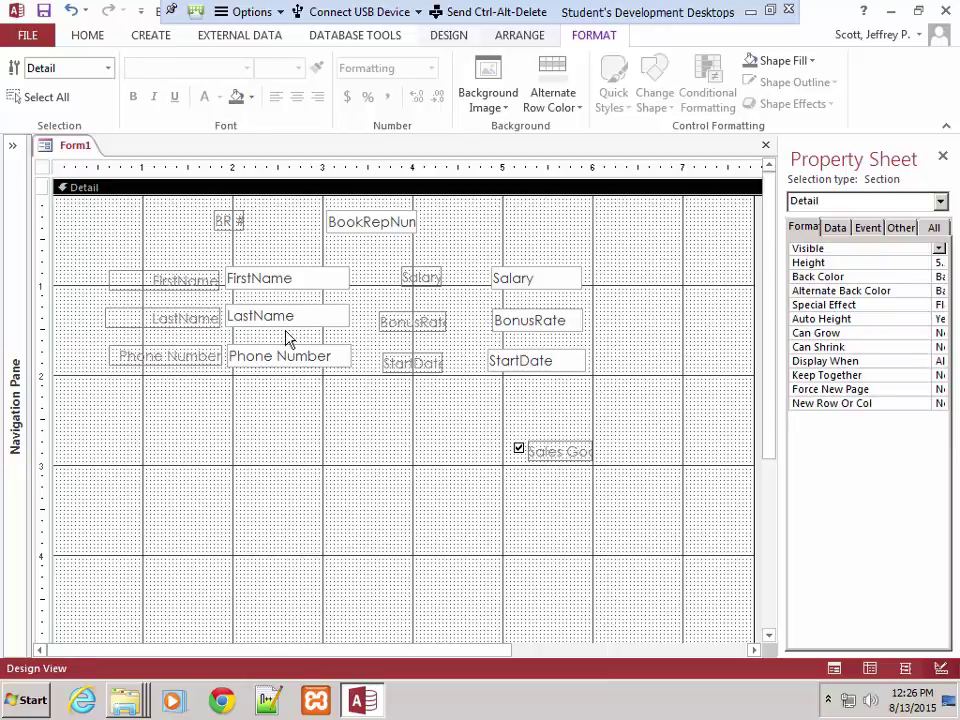
Widen the FirstName and LastName text boxes so their right edges reach about 3.4 inches on the ruler
{"action": "left_click", "coordinate": [300, 280]}
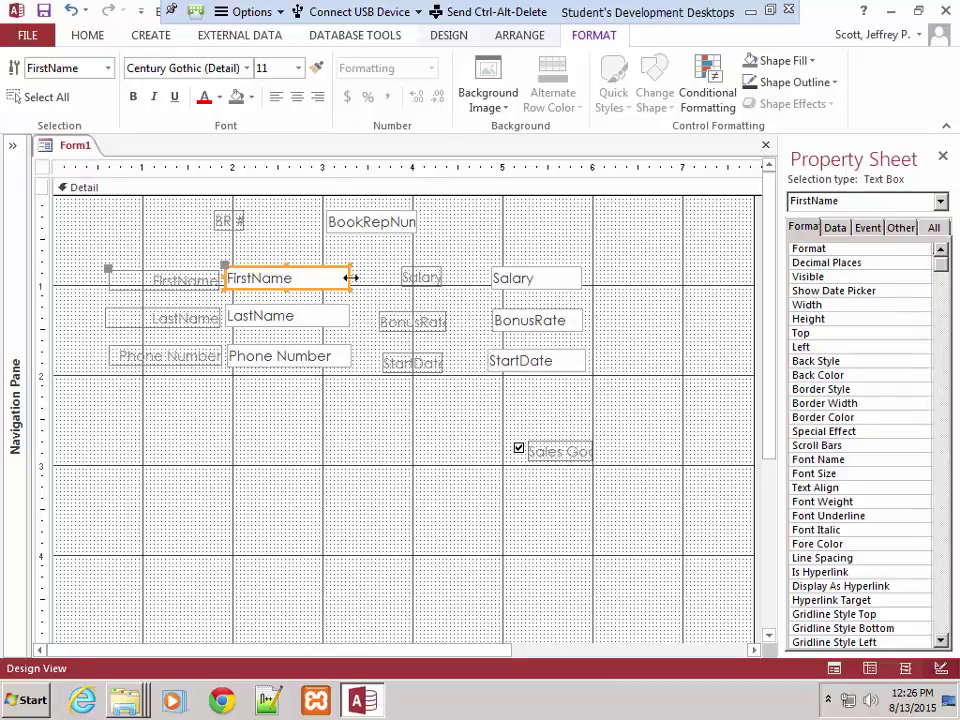
{"action": "left_click_drag", "start_coordinate": [350, 278], "coordinate": [362, 315]}
{"action": "left_click", "coordinate": [340, 319]}
Move the Phone Number text box and its label slightly right, bringing the box's right edge in line with the two name boxes
{"action": "left_click", "coordinate": [336, 361]}
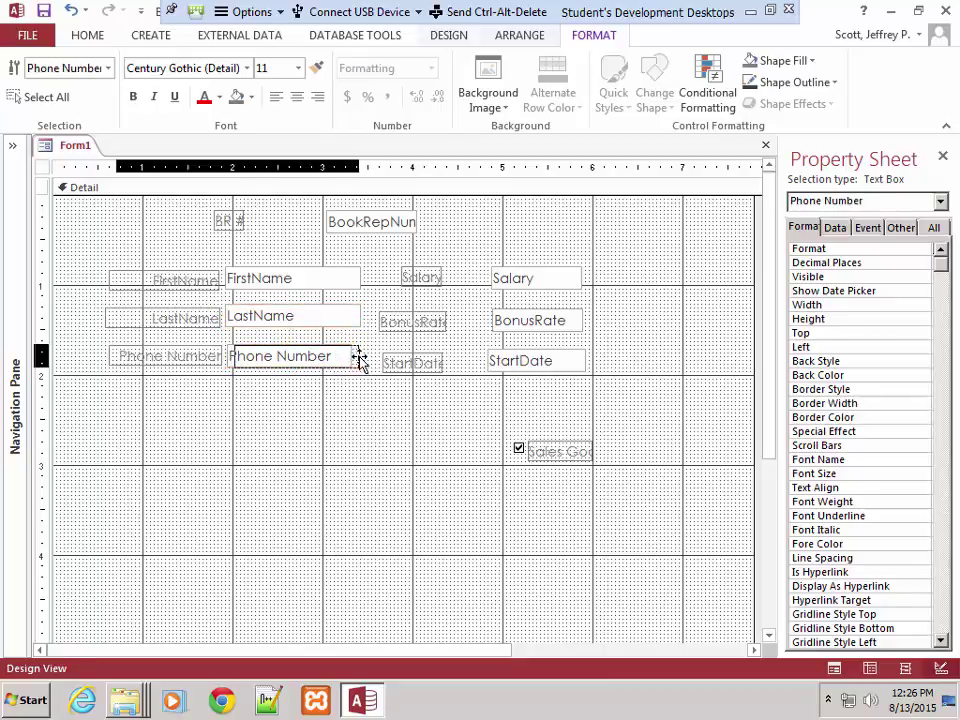
{"action": "left_click_drag", "start_coordinate": [352, 358], "coordinate": [360, 358]}
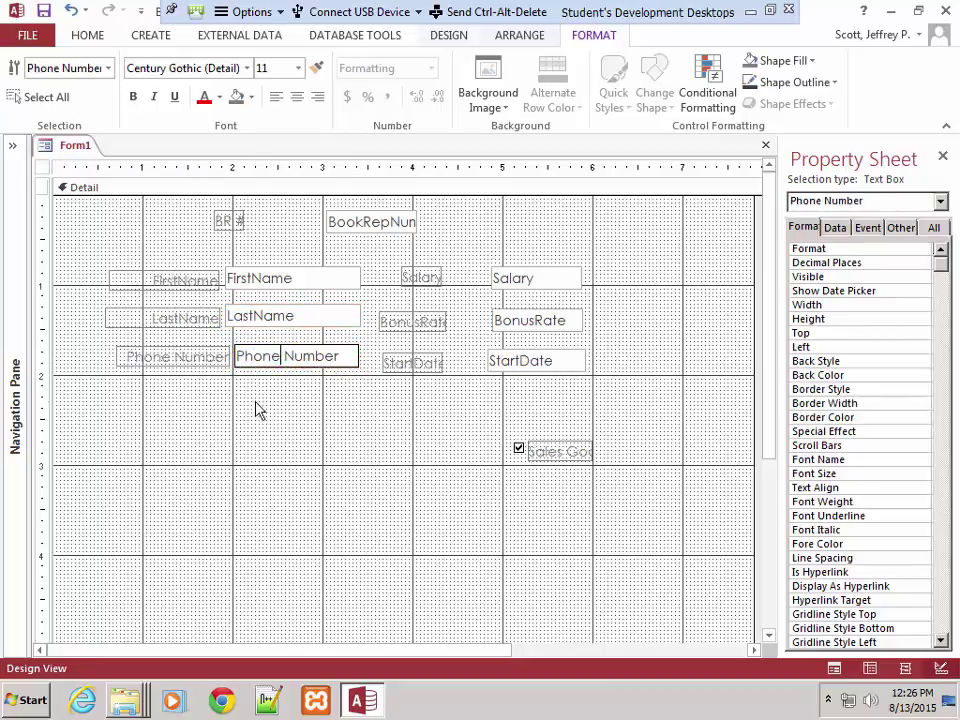
{"action": "left_click", "coordinate": [257, 405]}
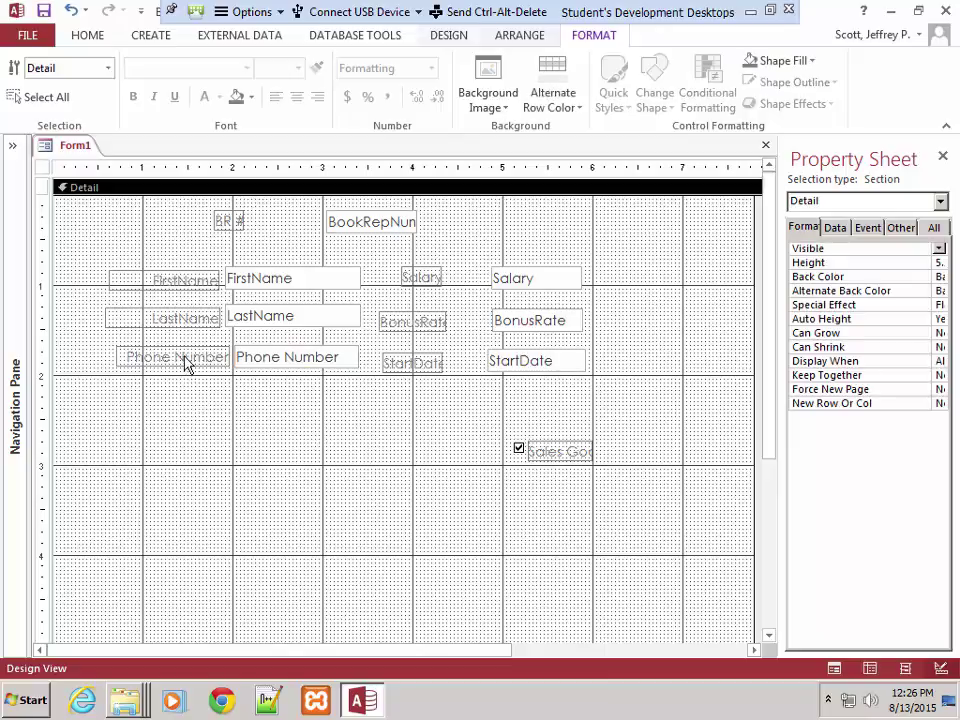
Move only the Phone Number label back left under the LastName label and extend its text box leftward to about 1.9 inches
{"action": "left_click", "coordinate": [186, 363]}
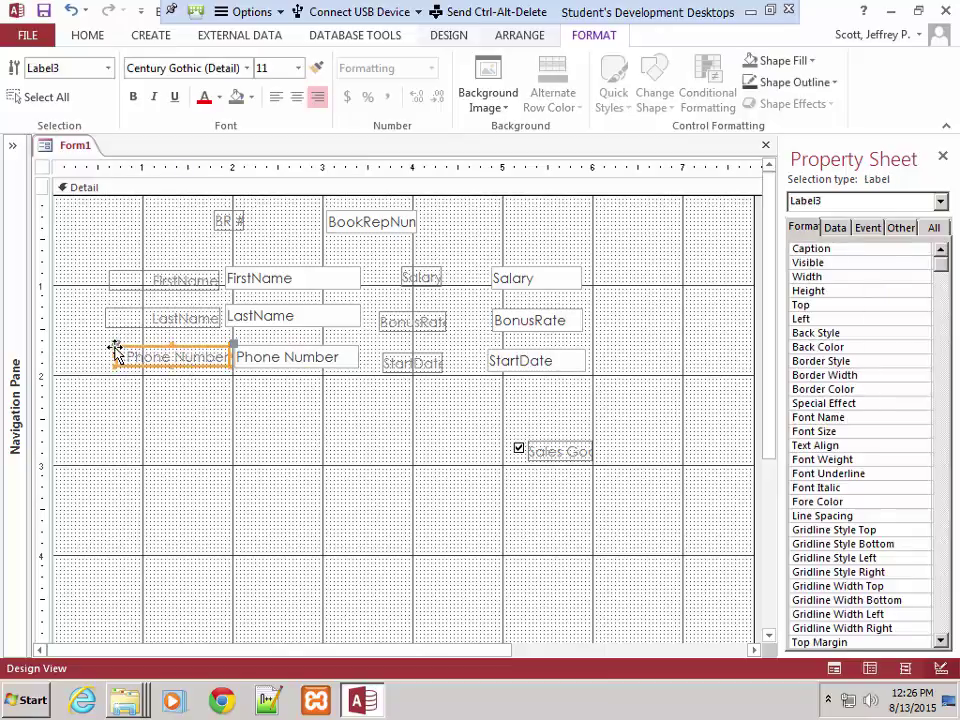
{"action": "left_click_drag", "start_coordinate": [116, 351], "coordinate": [107, 345]}
{"action": "left_click", "coordinate": [280, 364]}
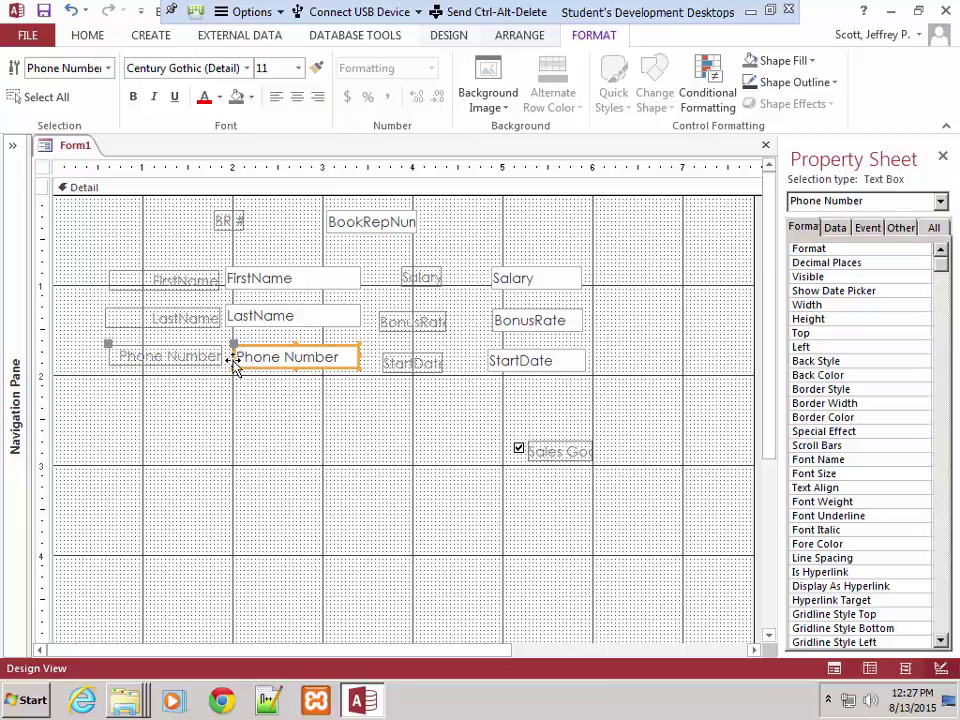
{"action": "left_click", "coordinate": [231, 357]}
{"action": "left_click_drag", "start_coordinate": [225, 357], "coordinate": [221, 357]}
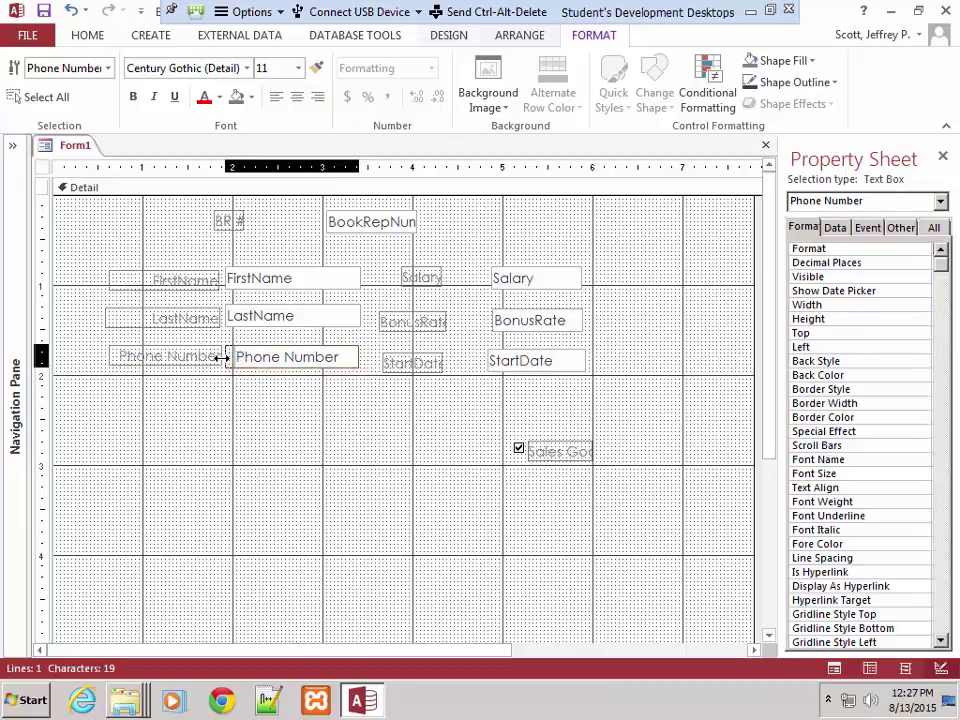
{"action": "left_click", "coordinate": [285, 482]}
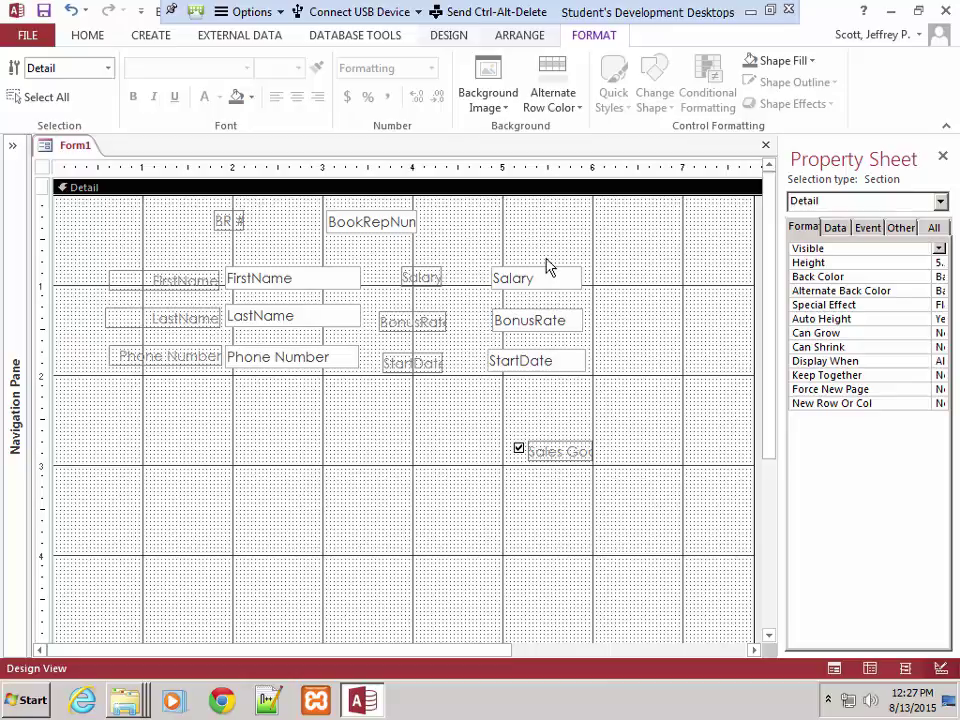
Widen the Salary, BonusRate and StartDate text boxes together, extending their right edges to about 6 inches on the ruler
{"action": "left_click_drag", "start_coordinate": [519, 259], "coordinate": [568, 388]}
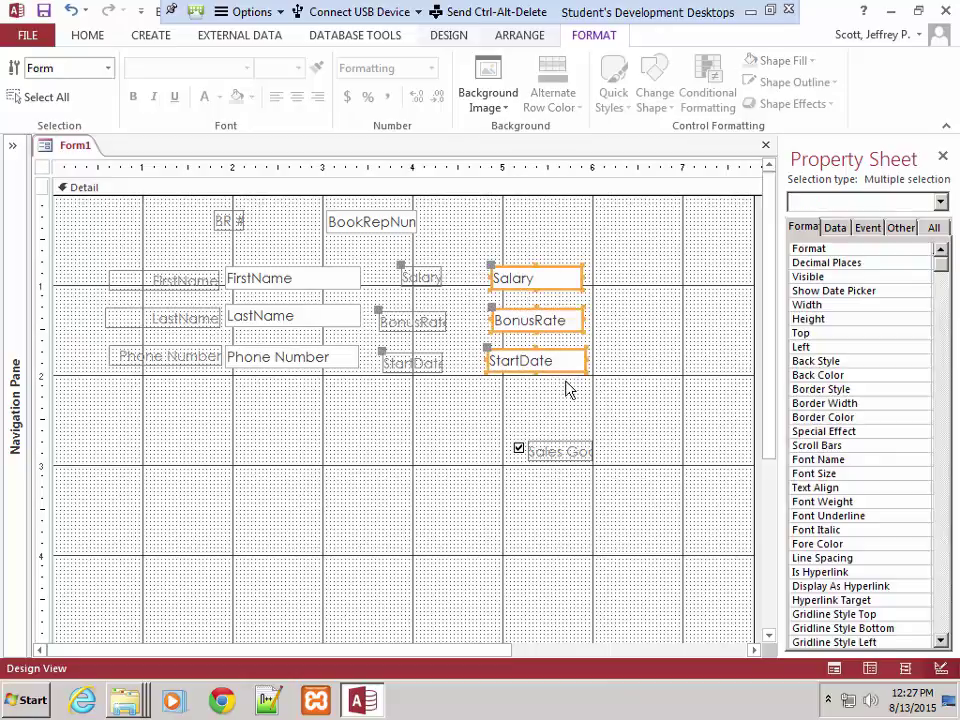
{"action": "left_click_drag", "start_coordinate": [586, 321], "coordinate": [598, 322]}
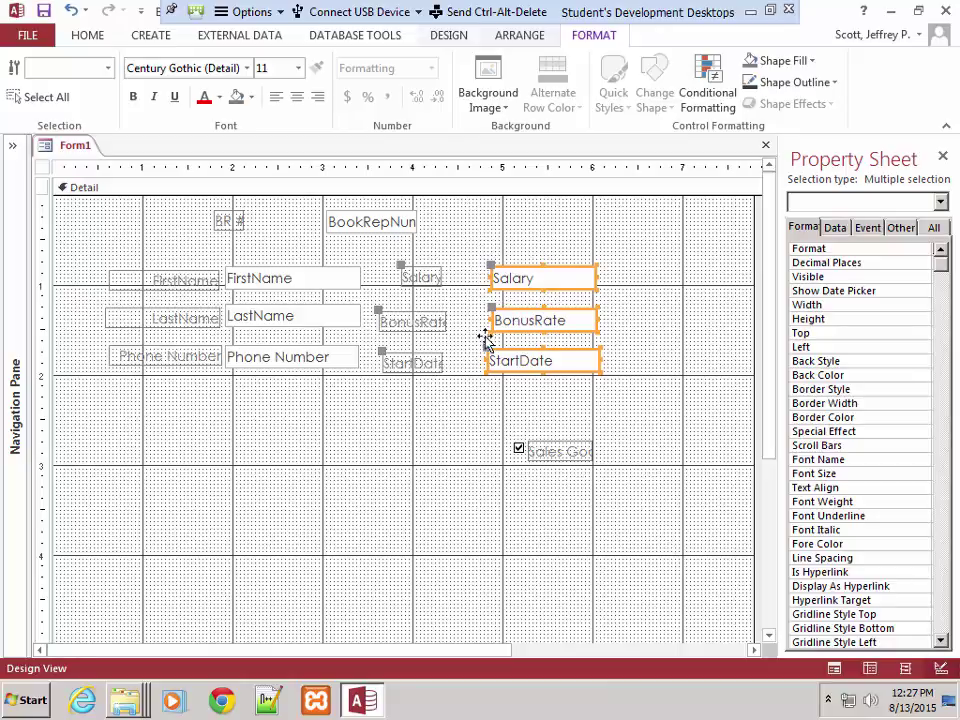
{"action": "left_click", "coordinate": [362, 305]}
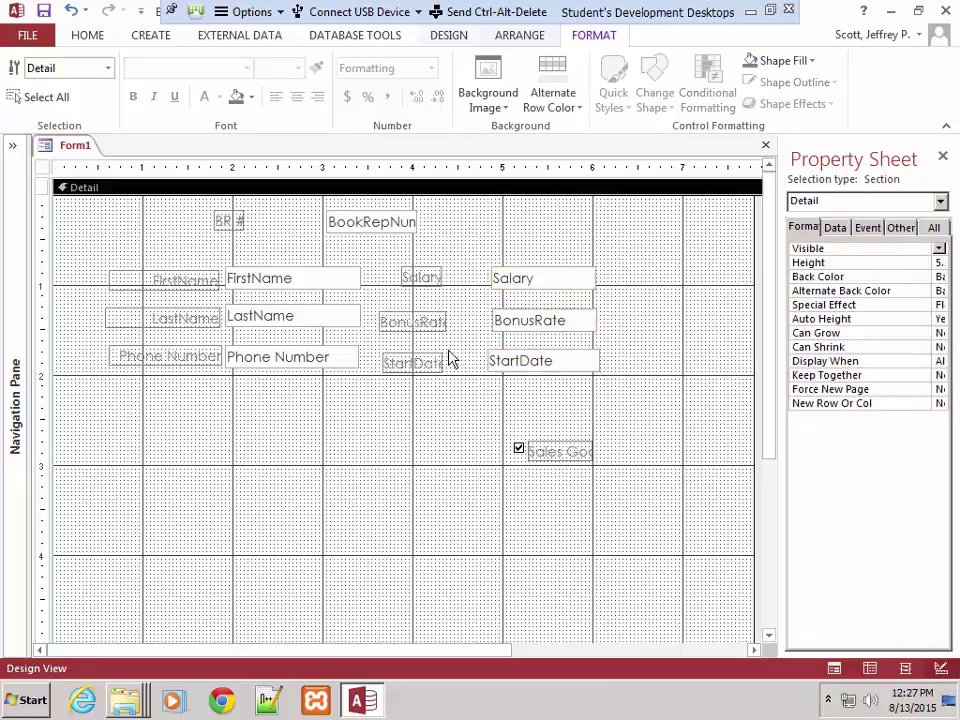
Widen the Salary, BonusRate and StartDate labels rightward to about 4.8 inches and right-align their captions
{"action": "left_click_drag", "start_coordinate": [396, 261], "coordinate": [449, 384]}
{"action": "left_click_drag", "start_coordinate": [445, 324], "coordinate": [484, 326]}
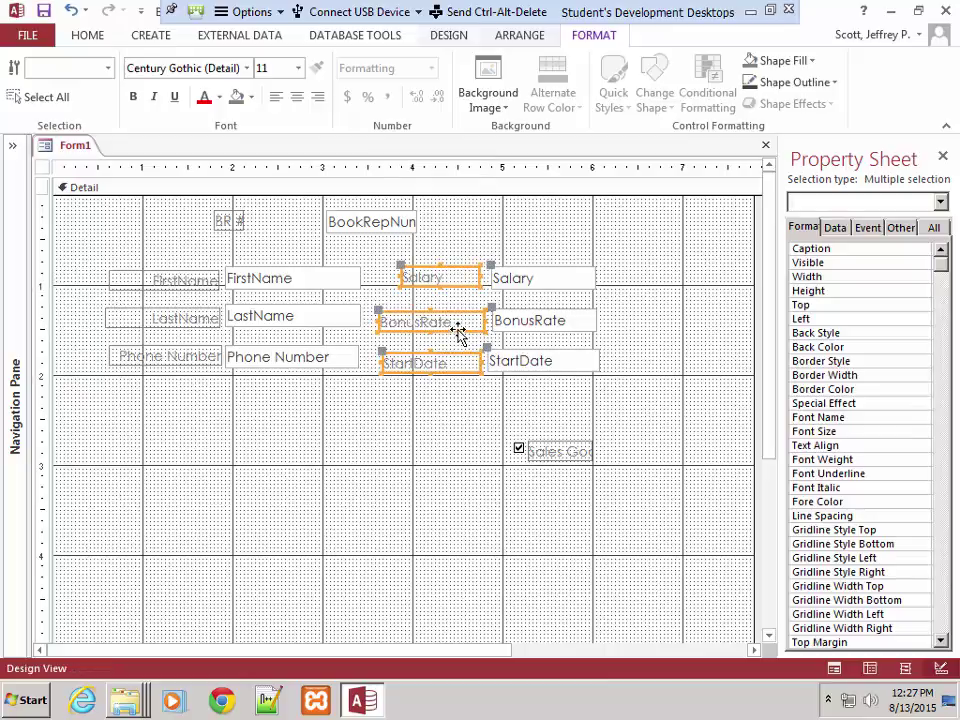
{"action": "left_click", "coordinate": [317, 97]}
{"action": "left_click", "coordinate": [324, 439]}
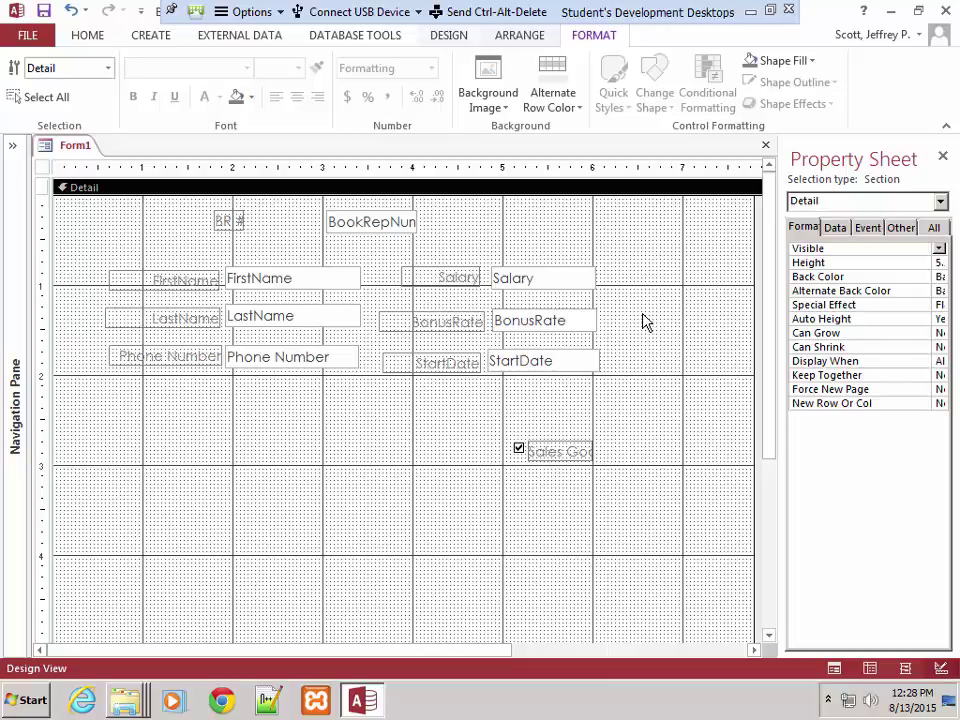
Move the BonusRate and StartDate fields down-left below 3 inches on the vertical ruler, and the Phone Number field down-left to about 2.7 inches
{"action": "left_click_drag", "start_coordinate": [643, 313], "coordinate": [324, 508]}
{"action": "left_click_drag", "start_coordinate": [405, 344], "coordinate": [86, 375]}
{"action": "left_click_drag", "start_coordinate": [171, 358], "coordinate": [122, 437]}
{"action": "left_click", "coordinate": [386, 334]}
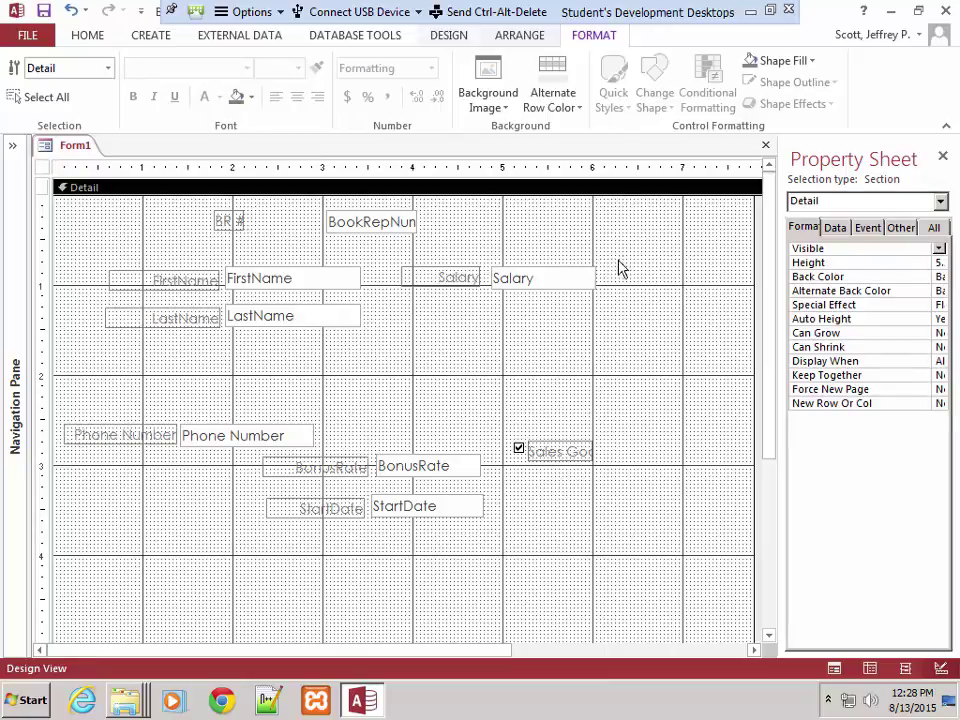
Move the Salary text box right to about 6 inches on the ruler and place its label separately above it
{"action": "left_click_drag", "start_coordinate": [548, 285], "coordinate": [632, 319]}
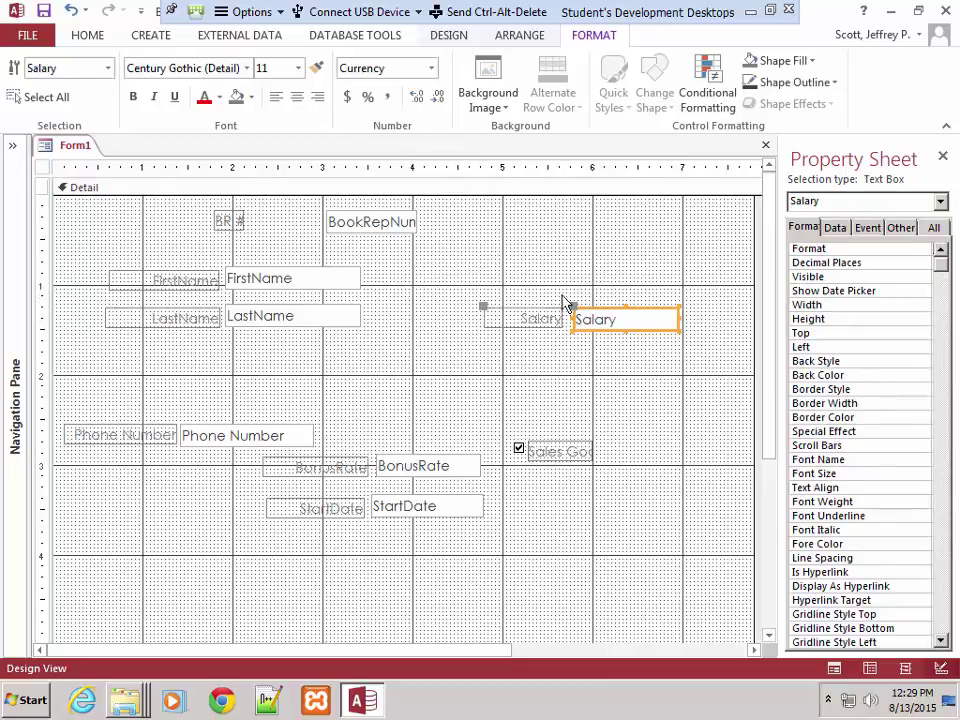
{"action": "left_click_drag", "start_coordinate": [526, 310], "coordinate": [589, 270]}
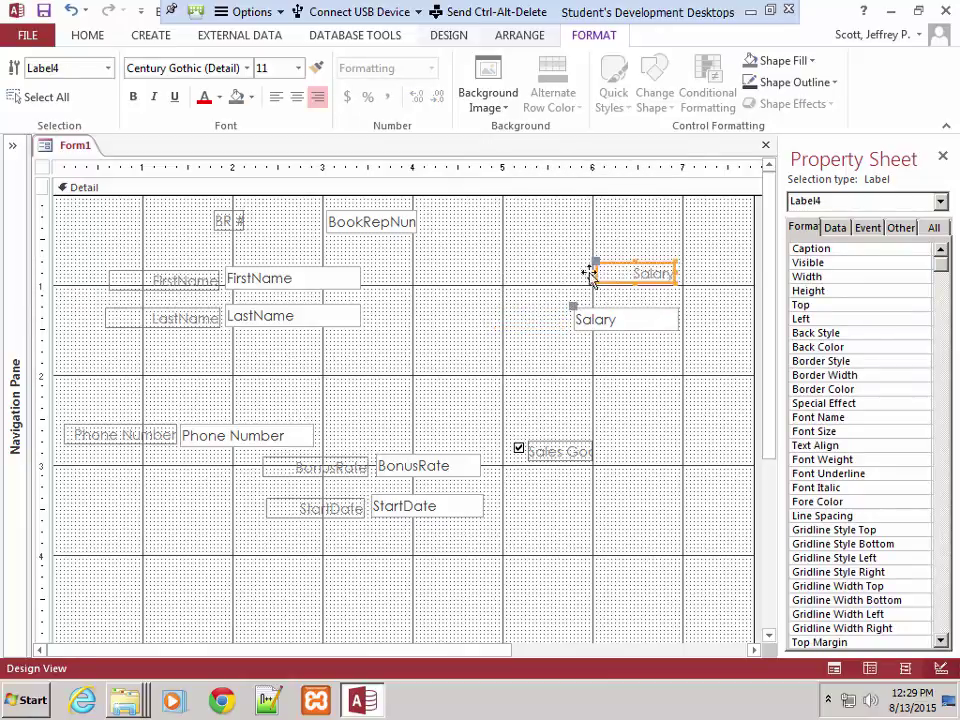
{"action": "left_click", "coordinate": [604, 323]}
{"action": "left_click_drag", "start_coordinate": [611, 313], "coordinate": [611, 300]}
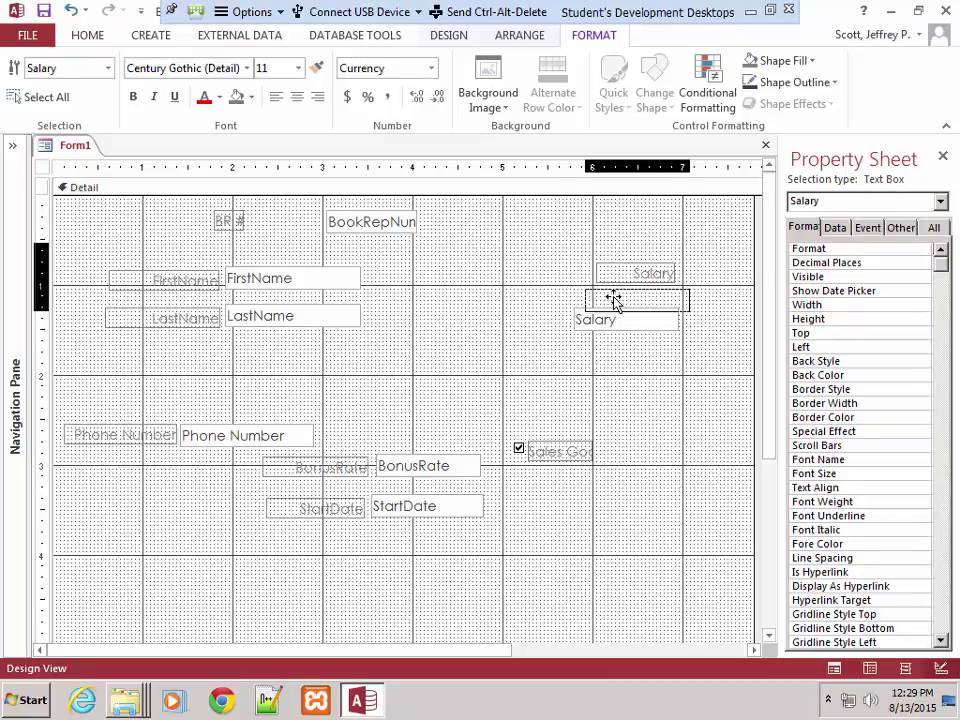
{"action": "left_click_drag", "start_coordinate": [614, 298], "coordinate": [618, 296]}
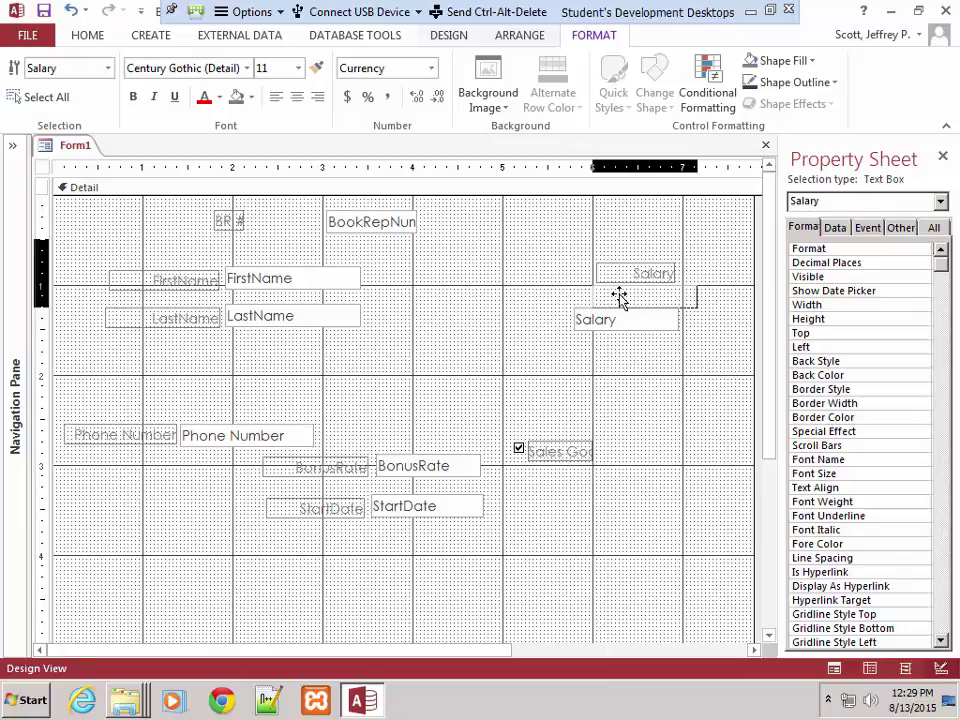
{"action": "left_click_drag", "start_coordinate": [618, 296], "coordinate": [614, 300]}
{"action": "left_click", "coordinate": [646, 253]}
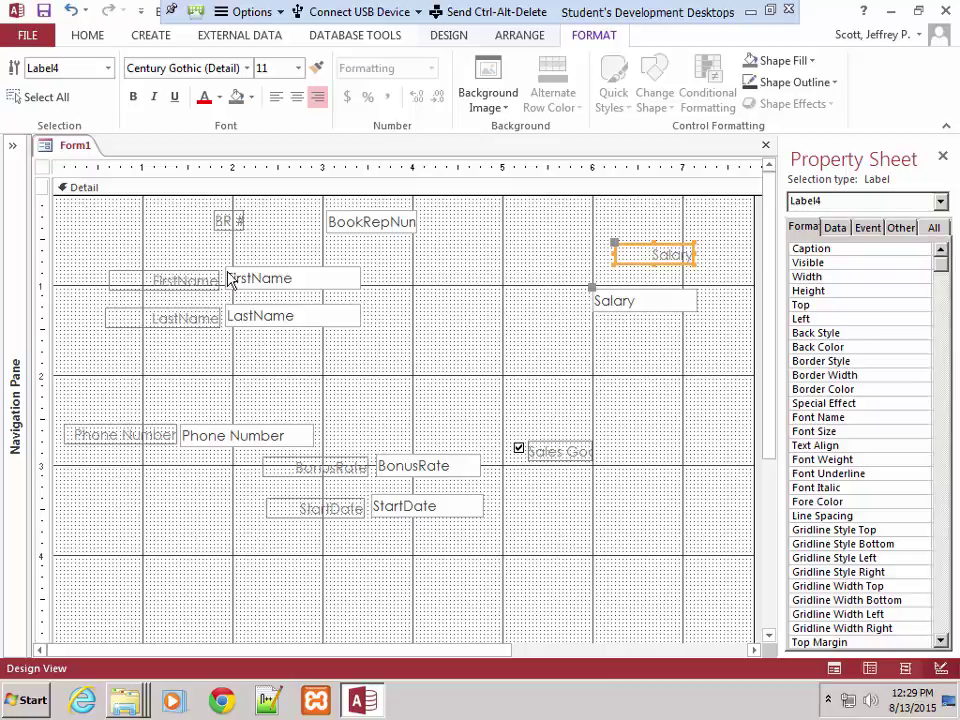
Nudge the LastName label and text box together slightly up and to the right
{"action": "left_click", "coordinate": [156, 318]}
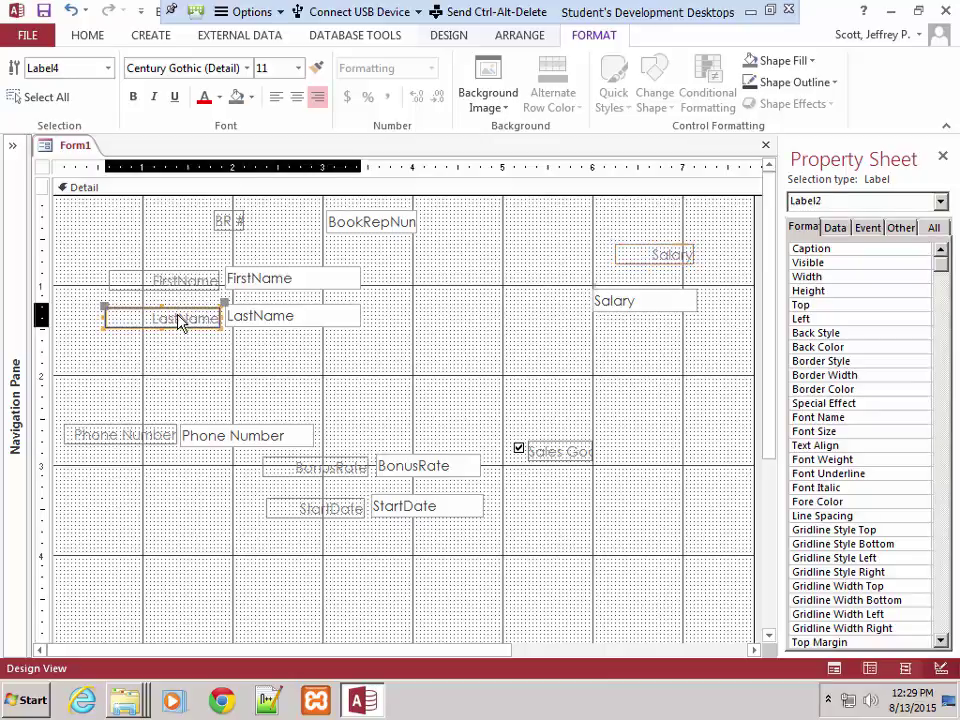
{"action": "left_click", "coordinate": [178, 317]}
{"action": "left_click", "coordinate": [161, 349]}
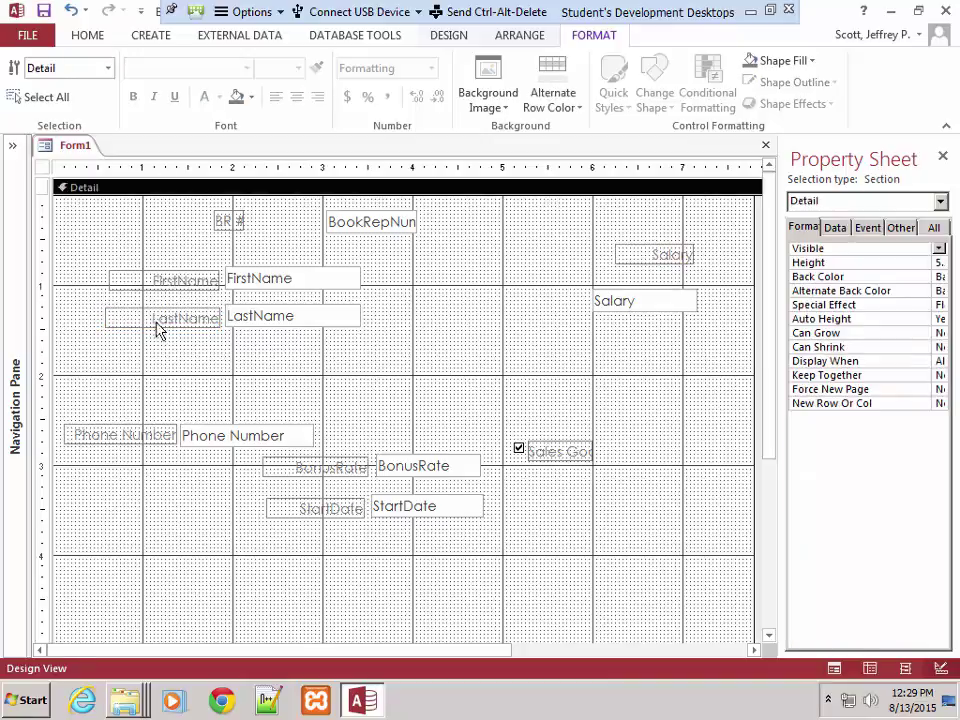
{"action": "left_click", "coordinate": [157, 321]}
{"action": "left_click", "coordinate": [160, 318]}
{"action": "left_click", "coordinate": [186, 358]}
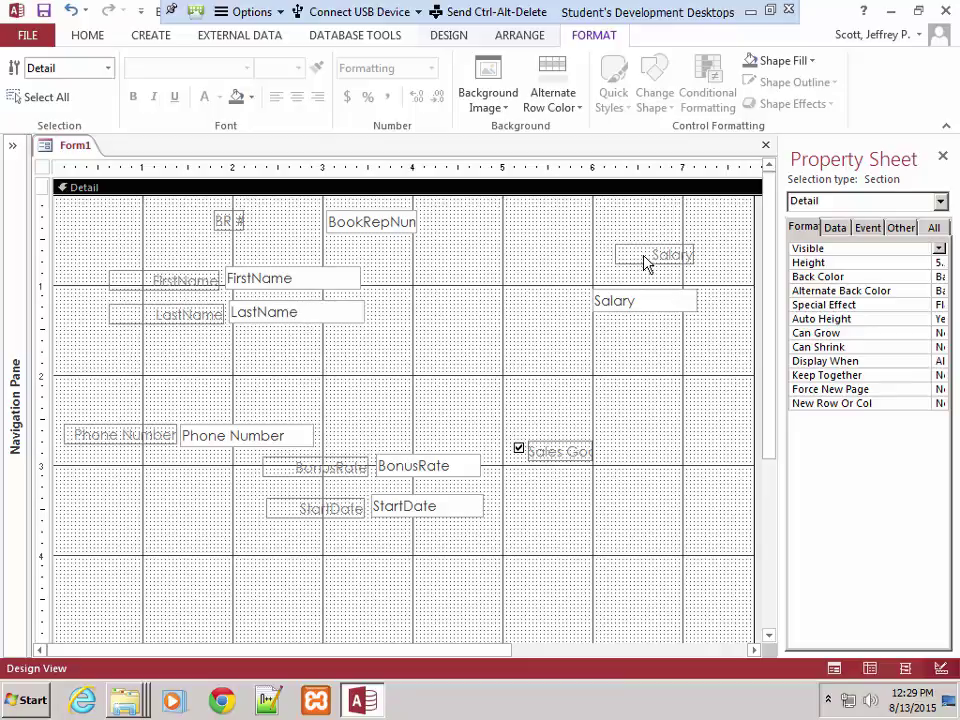
Move the Salary label and text box together leftward to about 4 inches, with the label level with the FirstName row
{"action": "left_click_drag", "start_coordinate": [641, 267], "coordinate": [563, 285]}
{"action": "left_click_drag", "start_coordinate": [507, 297], "coordinate": [447, 280]}
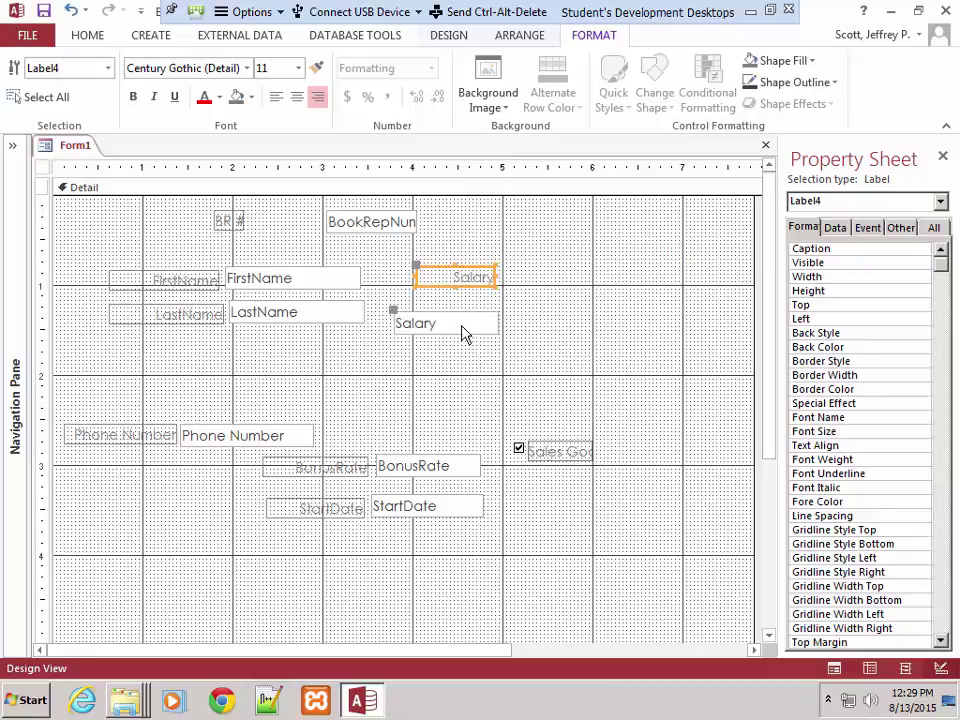
Move the Salary text box alone to about 4 inches, left-aligned under its label and level with the LastName row
{"action": "left_click", "coordinate": [472, 328]}
{"action": "left_click_drag", "start_coordinate": [391, 312], "coordinate": [416, 303]}
{"action": "left_click", "coordinate": [424, 368]}
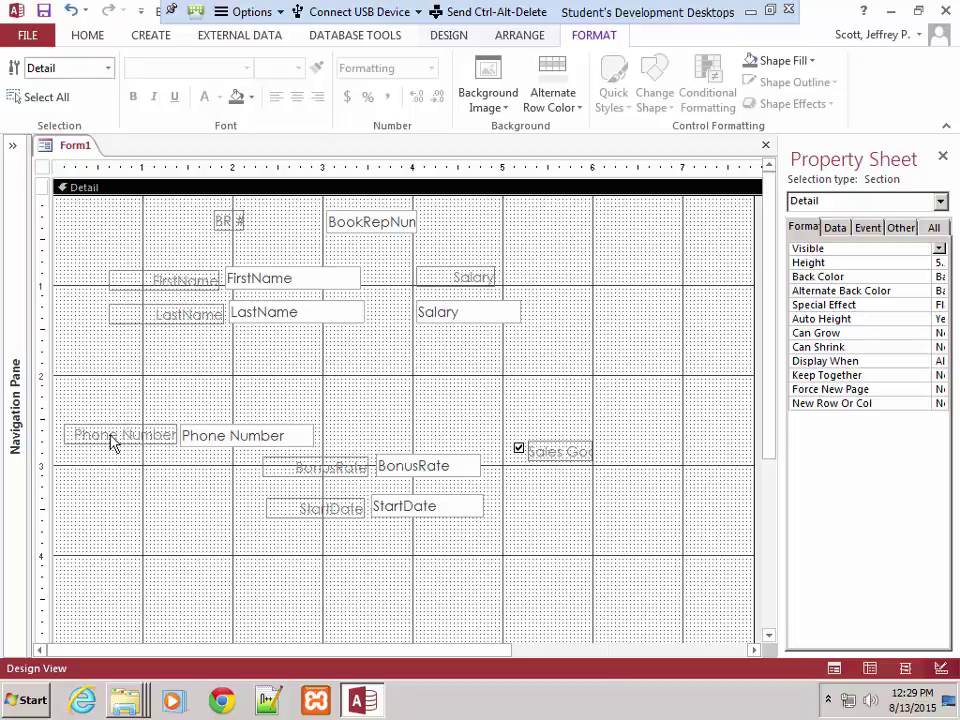
Move the Phone Number label and text box directly below the LastName row, with the text box starting at about 2 inches
{"action": "left_click_drag", "start_coordinate": [111, 443], "coordinate": [160, 352]}
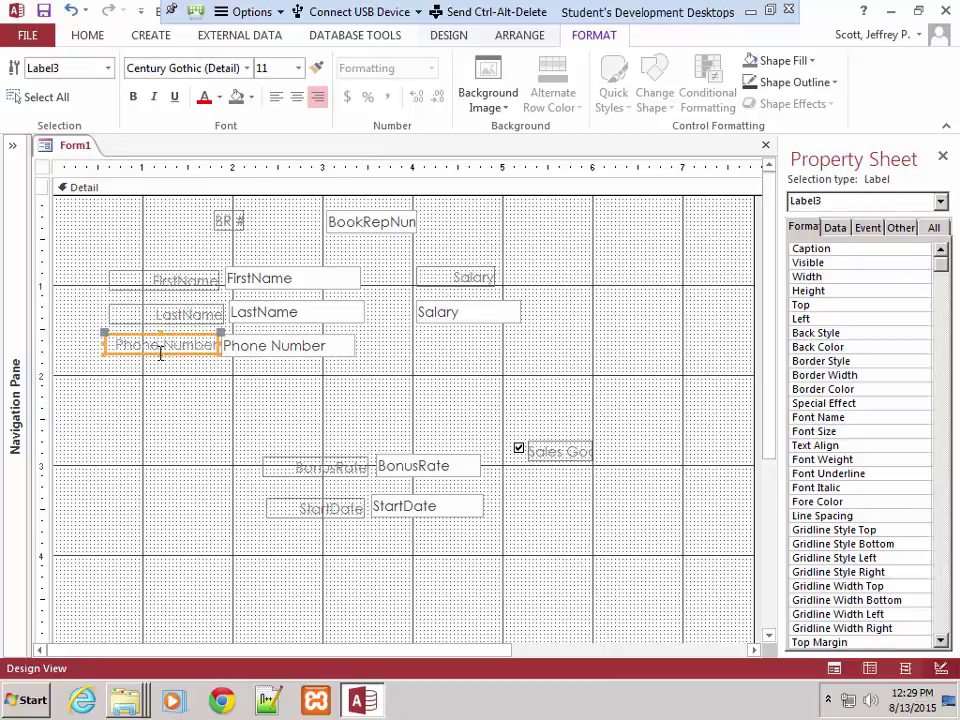
{"action": "left_click", "coordinate": [278, 345]}
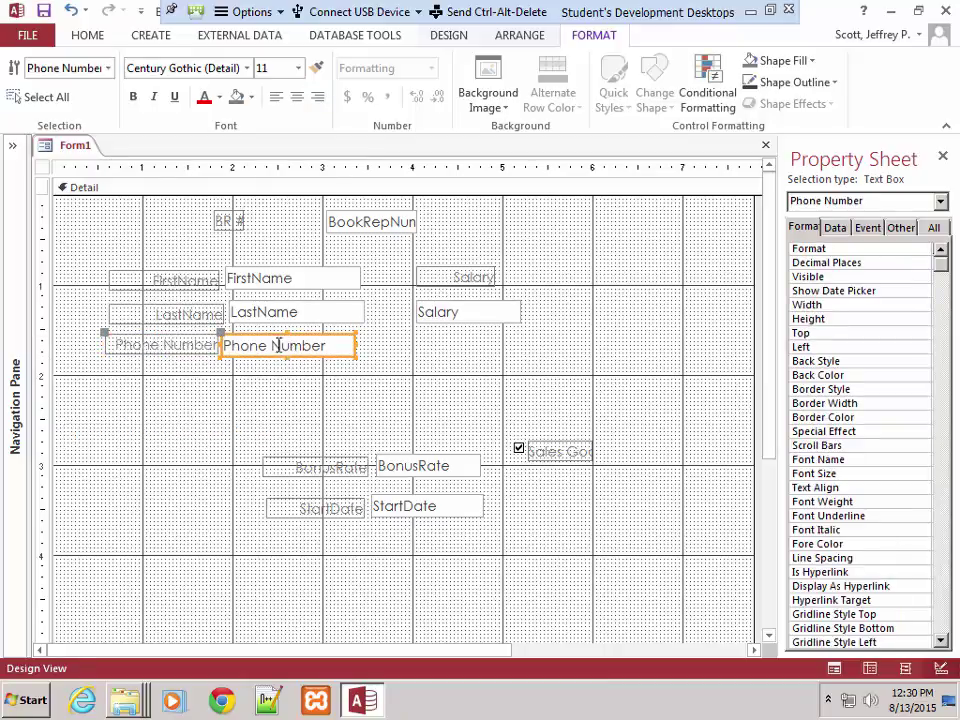
{"action": "left_click_drag", "start_coordinate": [222, 343], "coordinate": [234, 343]}
{"action": "left_click", "coordinate": [222, 415]}
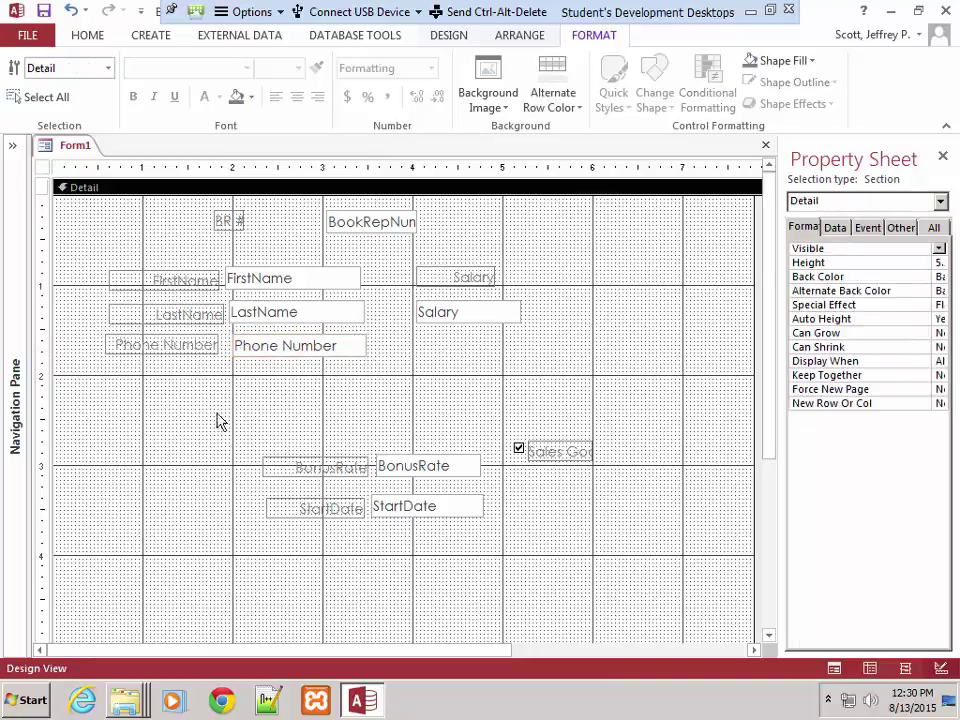
Shift the LastName and FirstName text boxes right to about 2 inches, left-aligned with the Phone Number text box
{"action": "left_click", "coordinate": [230, 302]}
{"action": "left_click_drag", "start_coordinate": [228, 302], "coordinate": [233, 268]}
{"action": "left_click", "coordinate": [230, 277]}
{"action": "left_click", "coordinate": [229, 411]}
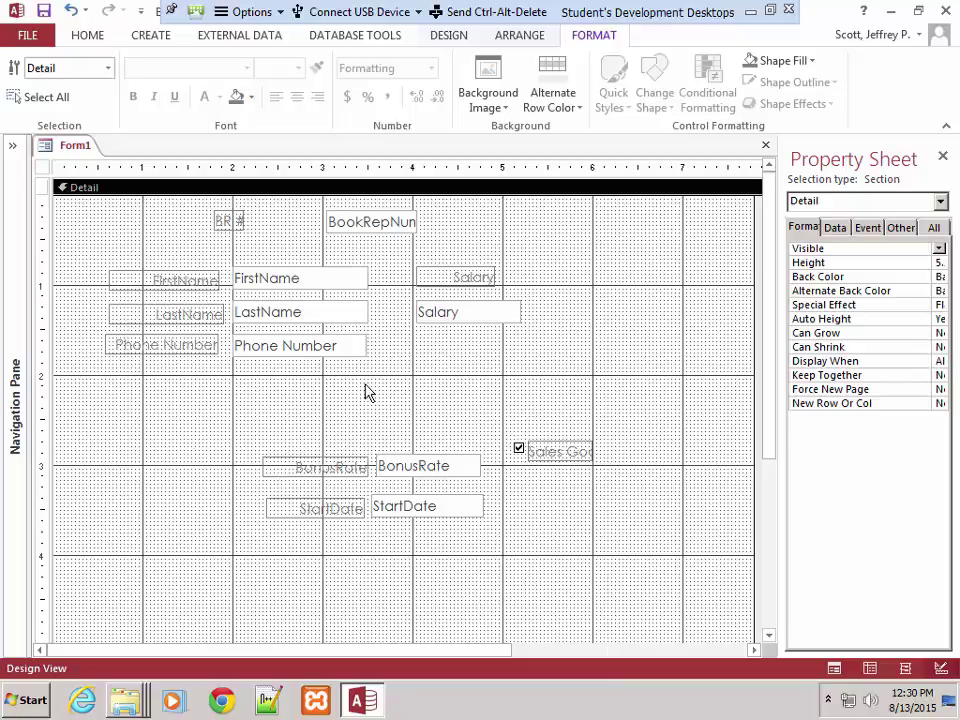
Move the Salary text box alone up beside its label, starting at about 5 inches on the horizontal ruler
{"action": "left_click", "coordinate": [418, 313]}
{"action": "left_click_drag", "start_coordinate": [424, 303], "coordinate": [499, 264]}
{"action": "left_click", "coordinate": [459, 422]}
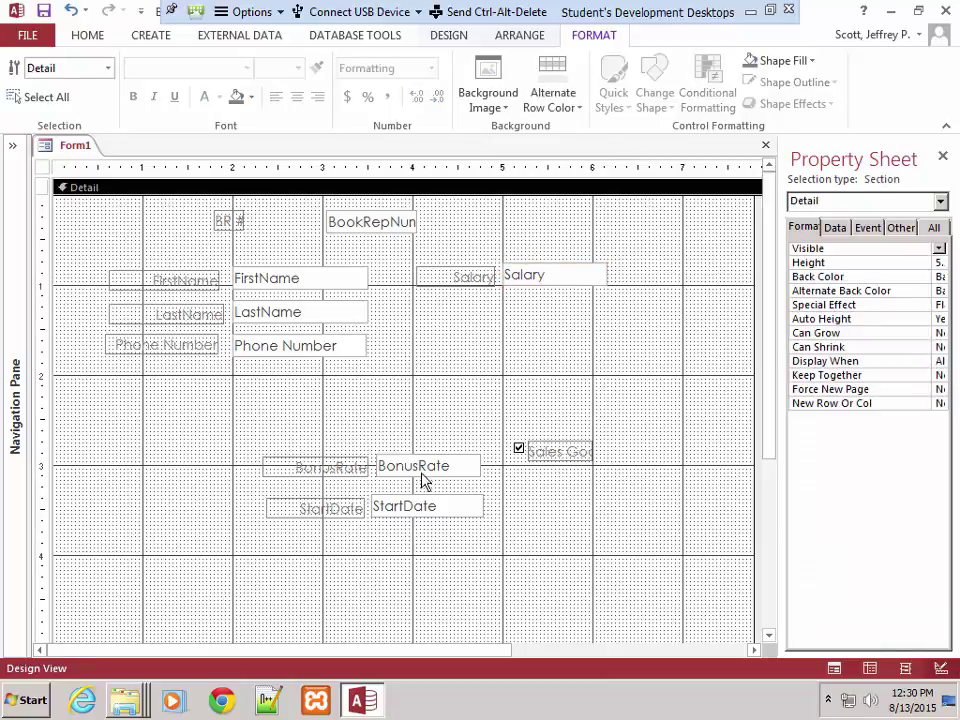
Move the BonusRate label and text box below Salary, then shift the Salary text box right to left-align with the BonusRate text box
{"action": "left_click", "coordinate": [266, 476]}
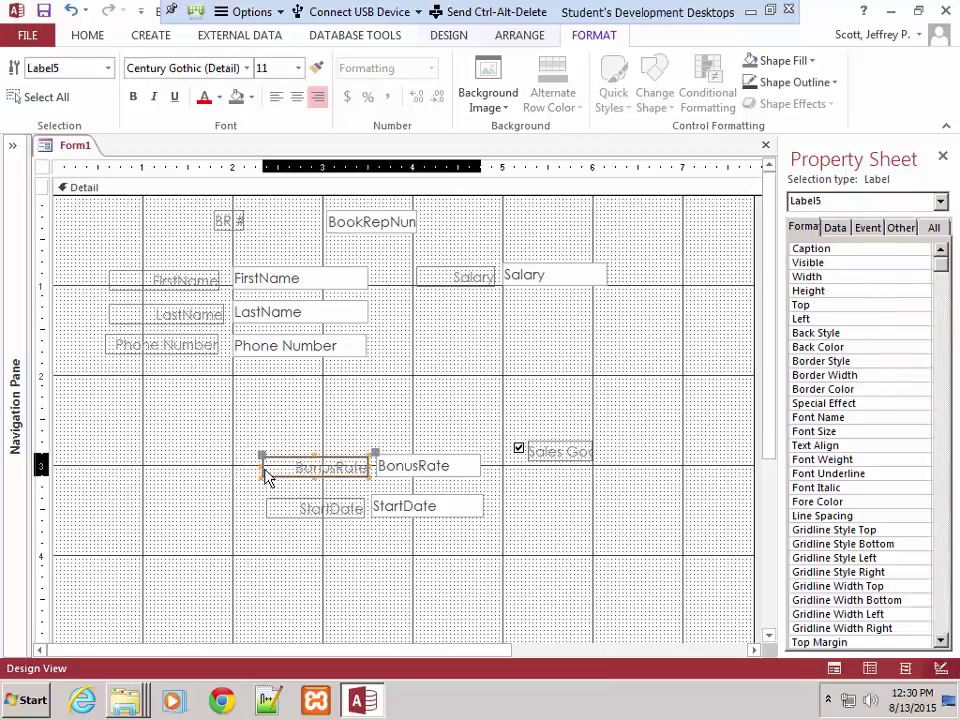
{"action": "left_click_drag", "start_coordinate": [266, 476], "coordinate": [416, 316]}
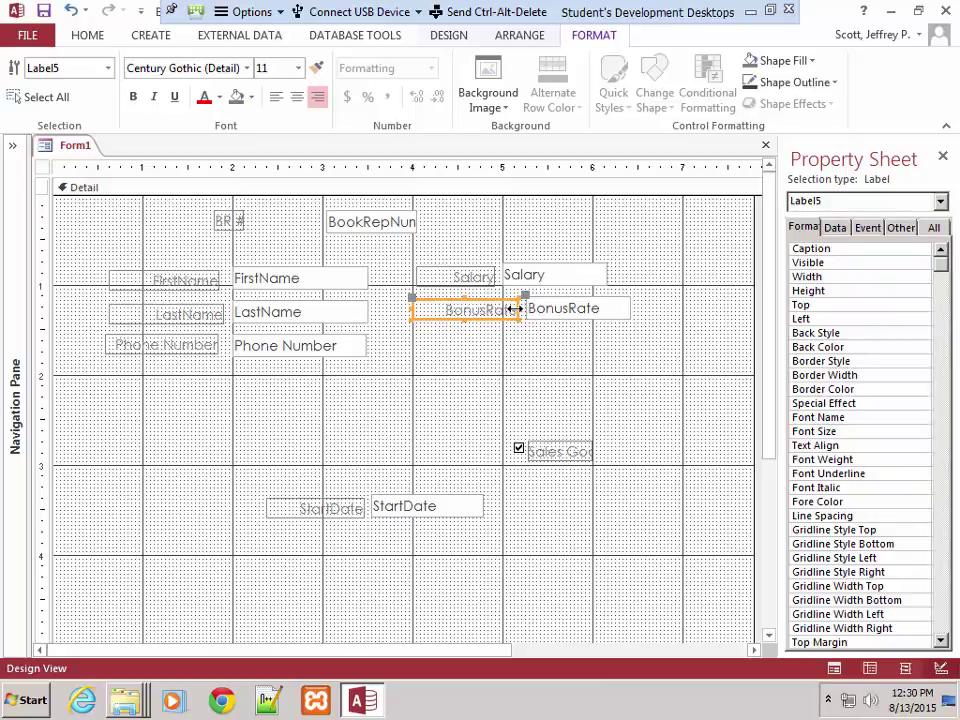
{"action": "left_click", "coordinate": [503, 275]}
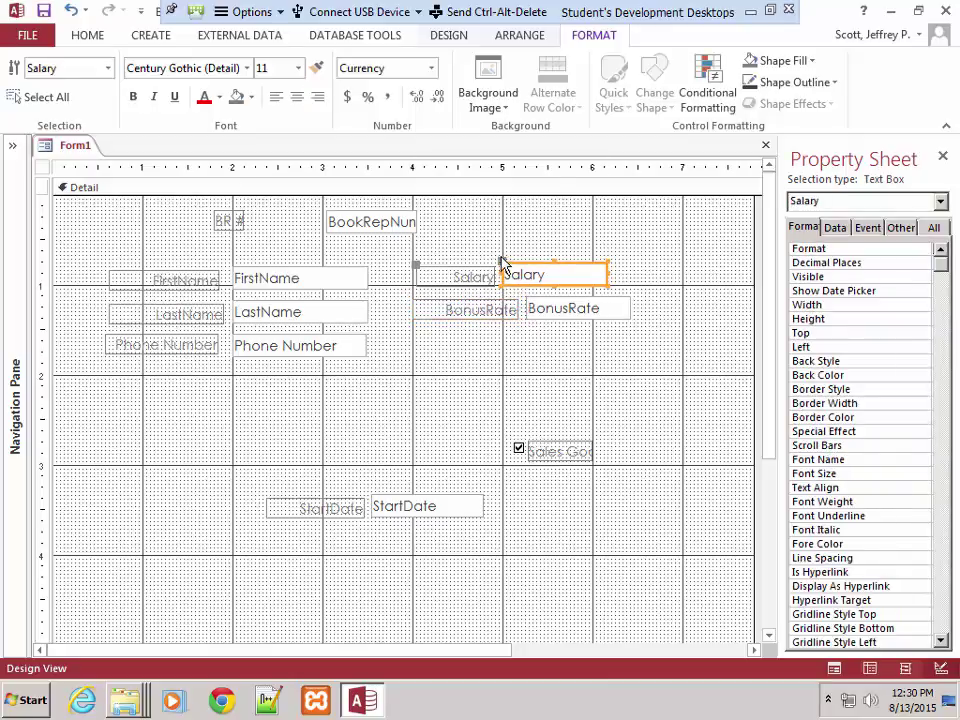
{"action": "mouse_move", "coordinate": [499, 264]}
{"action": "left_mouse_down"}
{"action": "mouse_move", "coordinate": [527, 265]}
{"action": "mouse_move", "coordinate": [514, 279]}
{"action": "left_mouse_up"}
{"action": "left_click", "coordinate": [505, 375]}
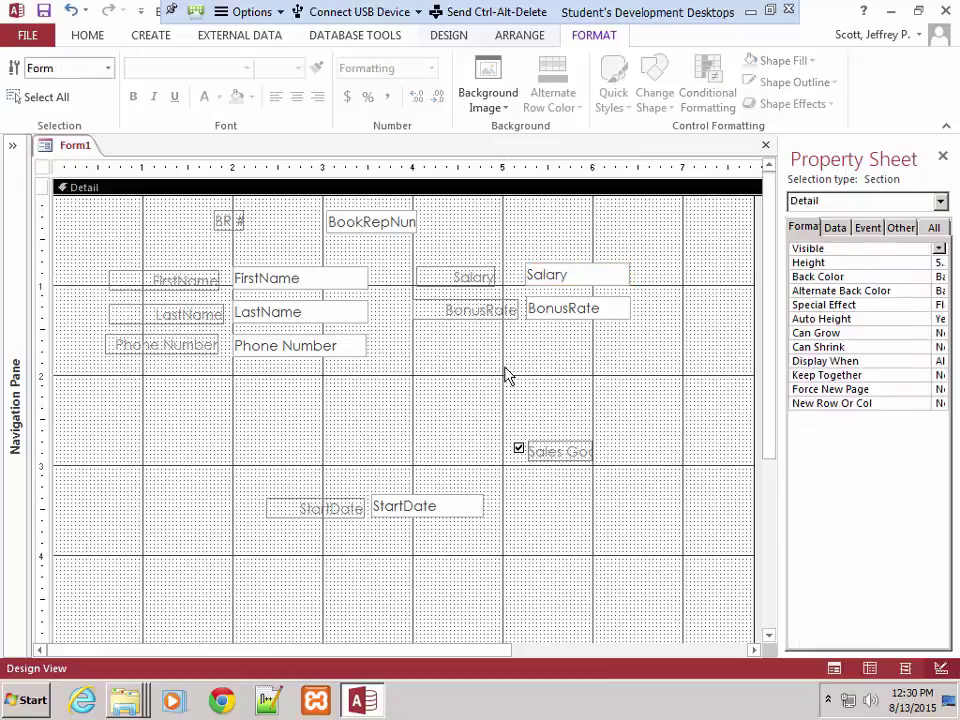
Widen the Salary label rightward so its right edge lines up with the BonusRate label
{"action": "left_click", "coordinate": [474, 280]}
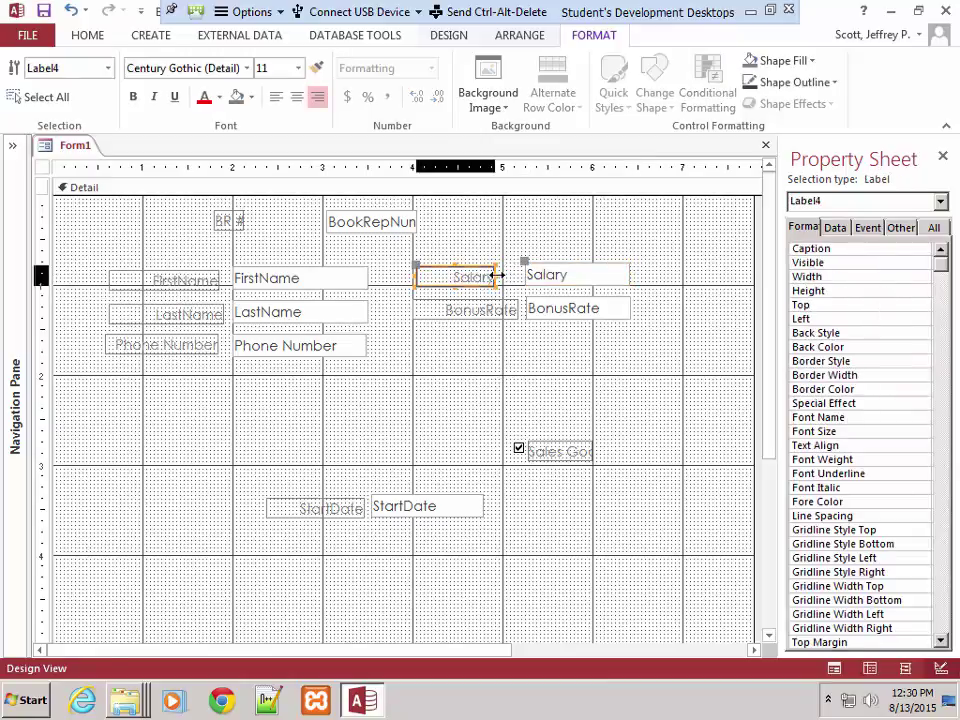
{"action": "left_click_drag", "start_coordinate": [497, 274], "coordinate": [519, 274]}
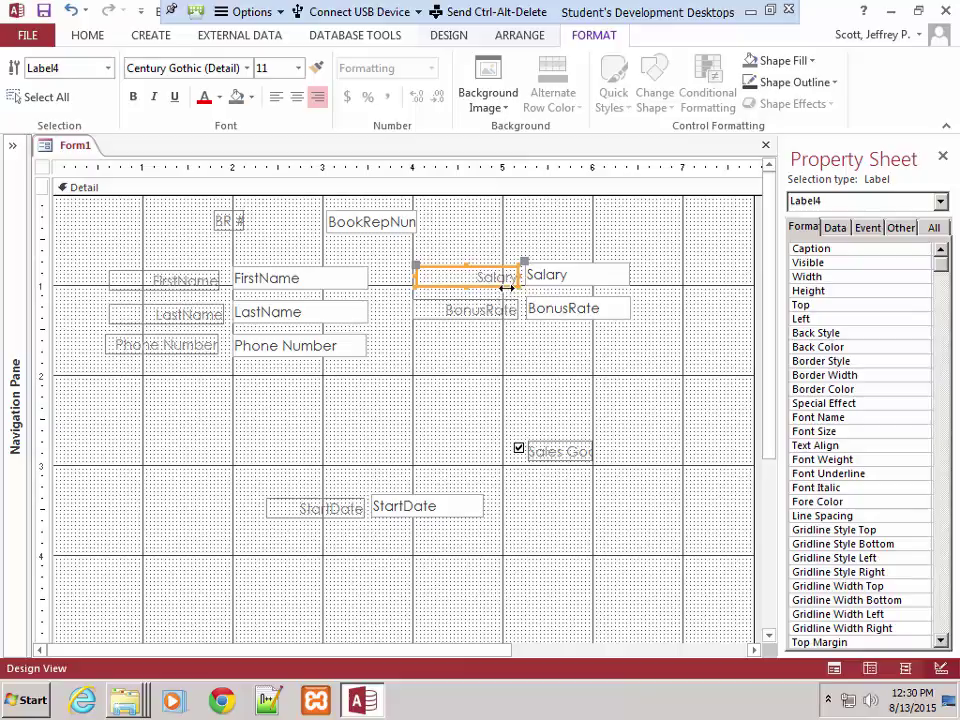
{"action": "left_click", "coordinate": [488, 342]}
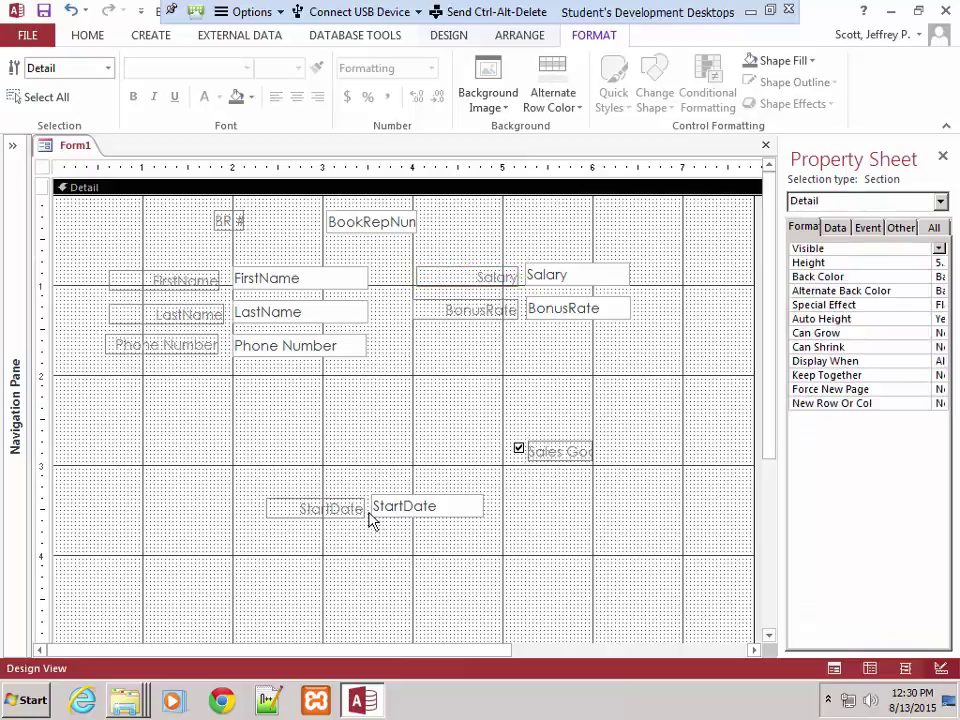
Move the StartDate label and text box below the BonusRate row and left-align the text box with the one above it
{"action": "left_click_drag", "start_coordinate": [388, 514], "coordinate": [549, 344]}
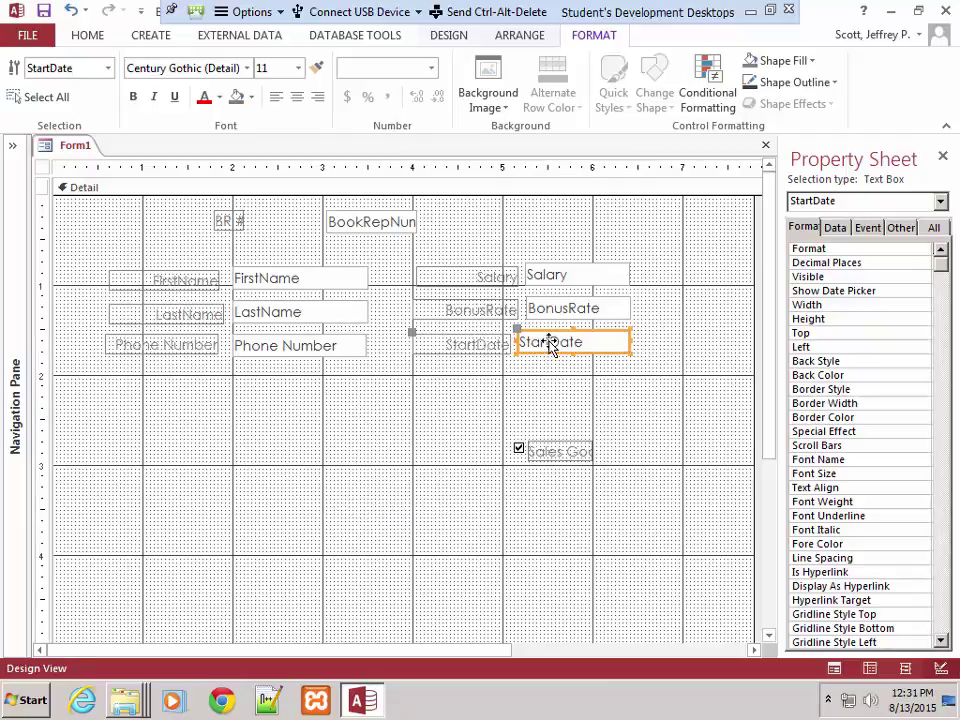
{"action": "left_click", "coordinate": [482, 388]}
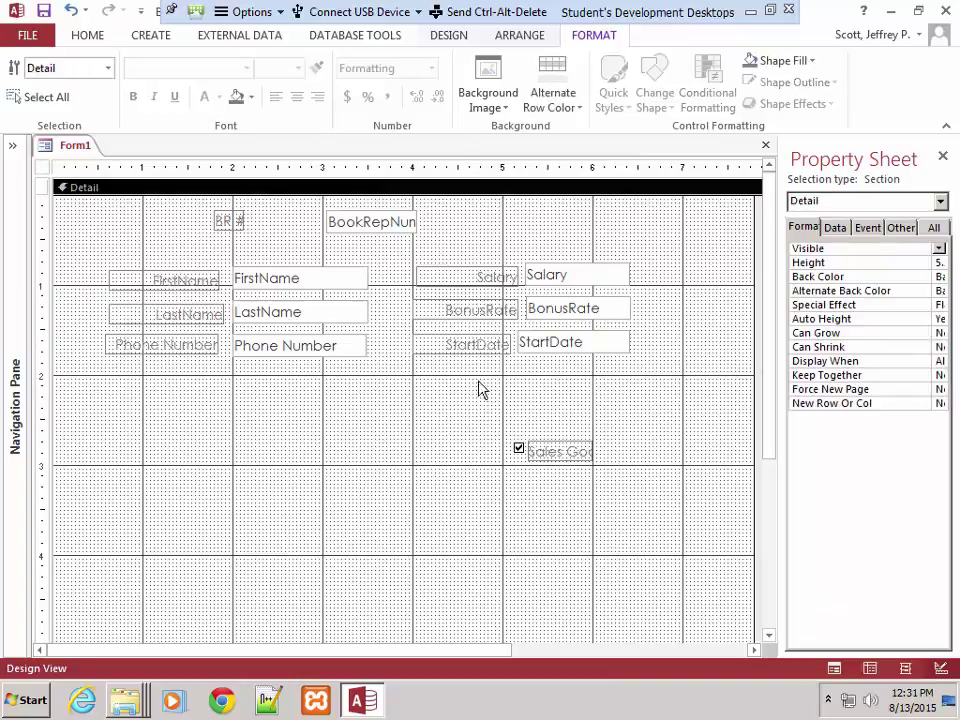
{"action": "left_click", "coordinate": [537, 346]}
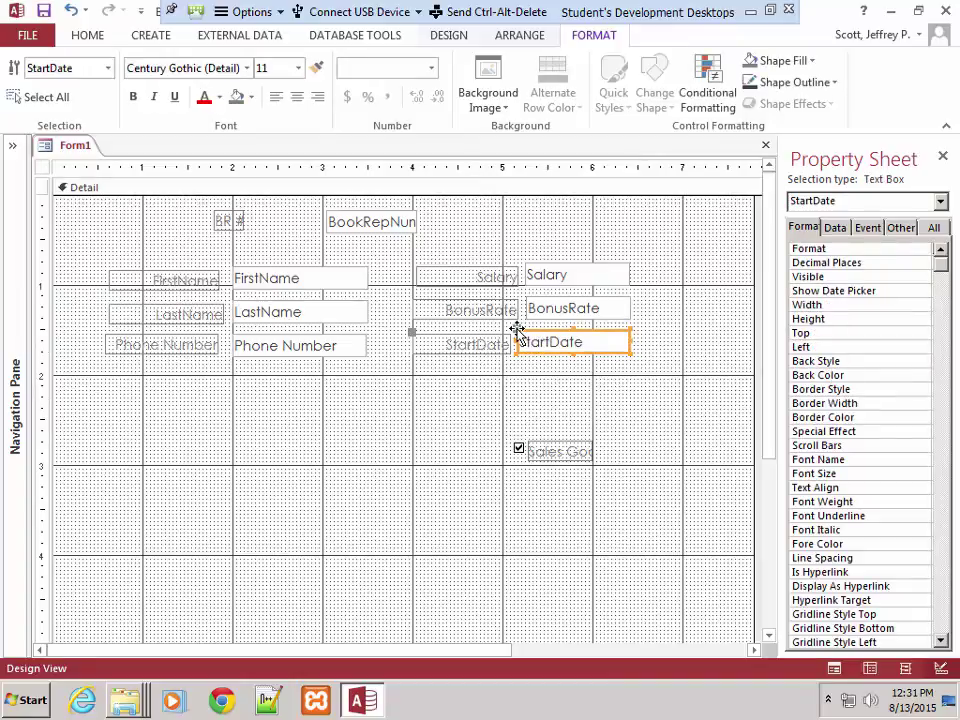
{"action": "left_click", "coordinate": [514, 386]}
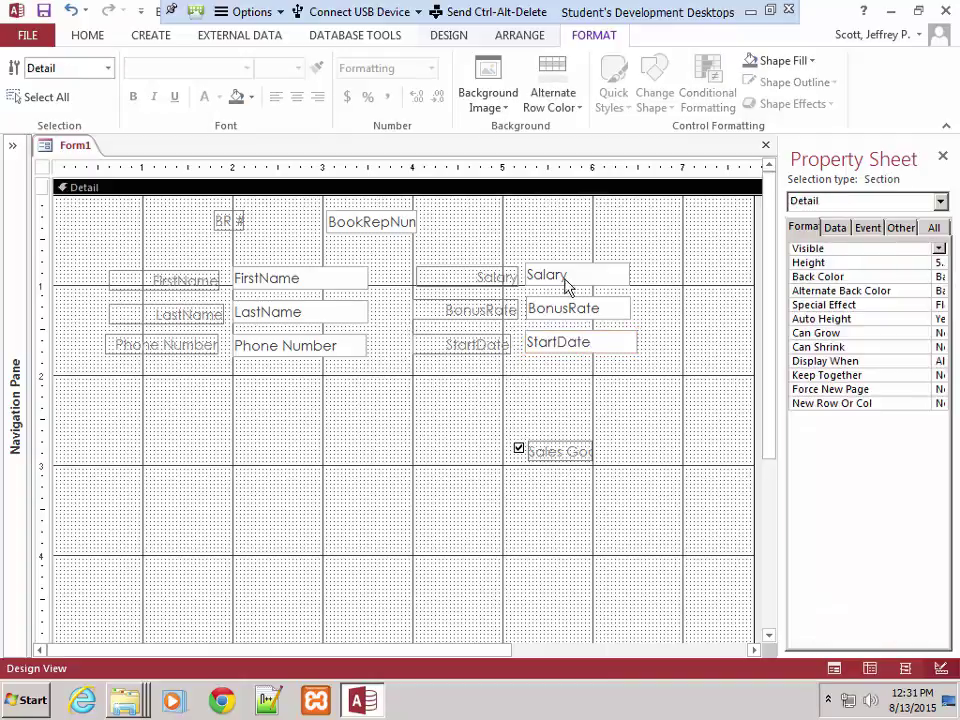
Widen the Salary, BonusRate and StartDate text boxes so their right edges line up at about 6.6 inches
{"action": "left_click", "coordinate": [551, 248]}
{"action": "left_click_drag", "start_coordinate": [575, 316], "coordinate": [643, 305]}
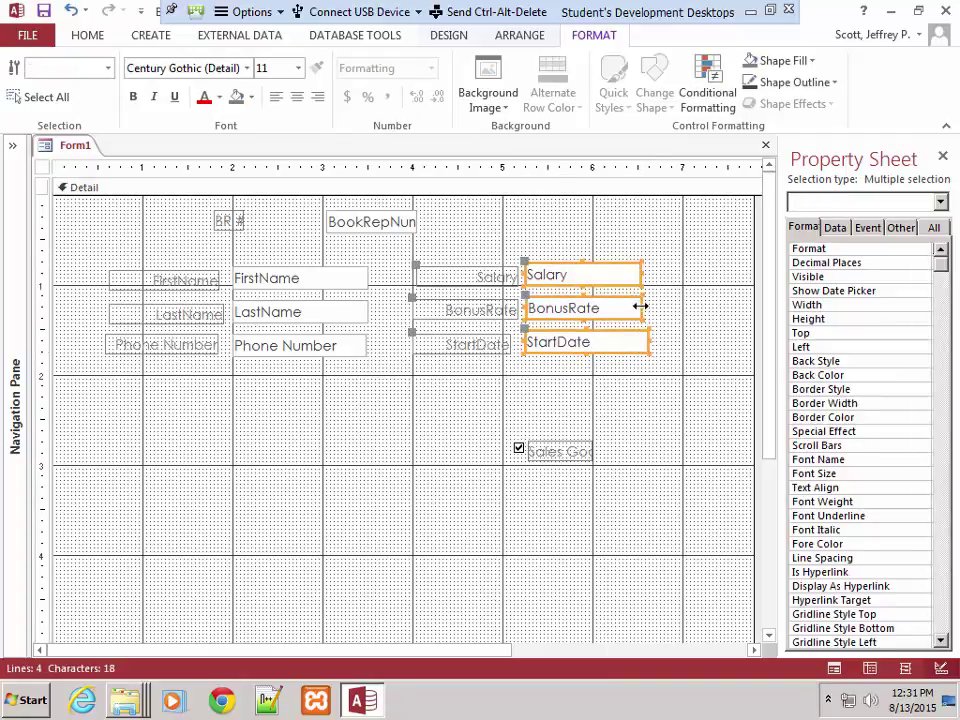
{"action": "left_click", "coordinate": [617, 401]}
{"action": "left_click", "coordinate": [635, 309]}
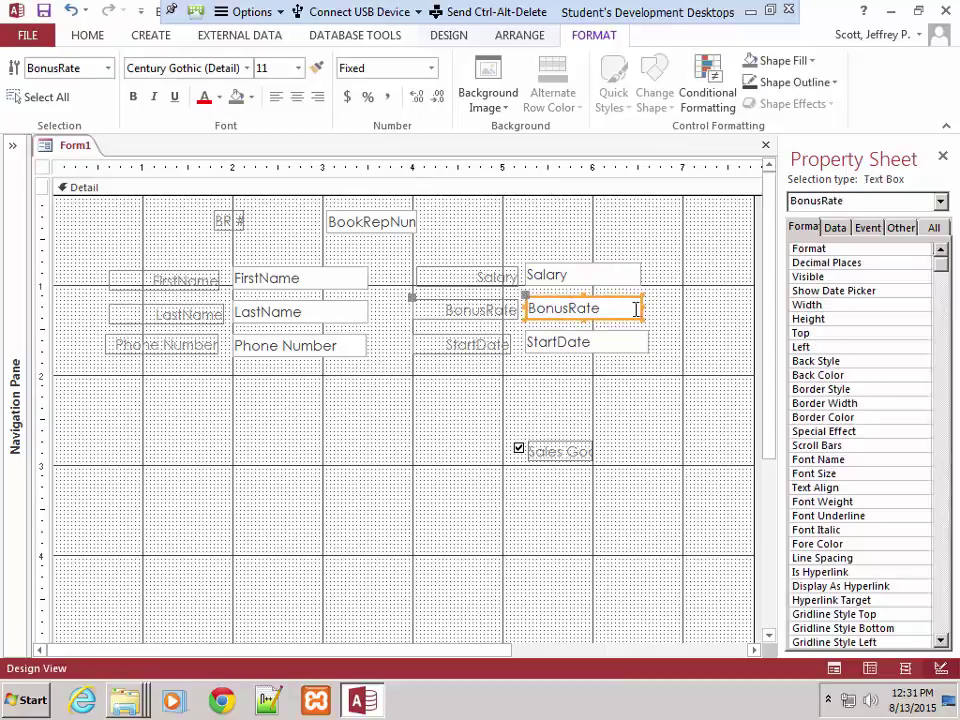
{"action": "left_click", "coordinate": [647, 312]}
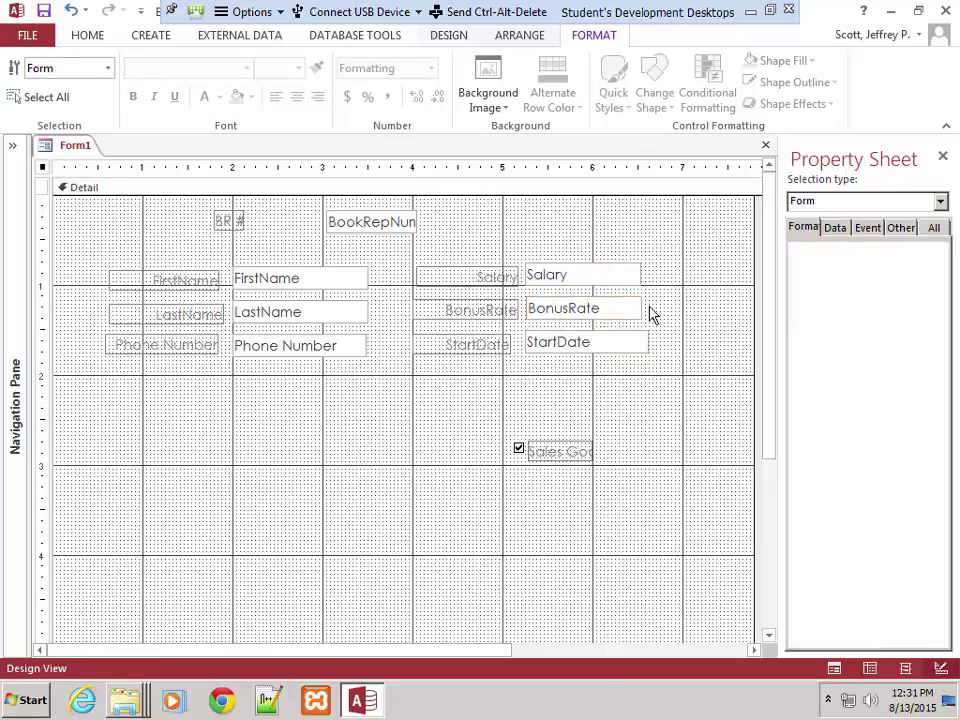
{"action": "left_click", "coordinate": [638, 313]}
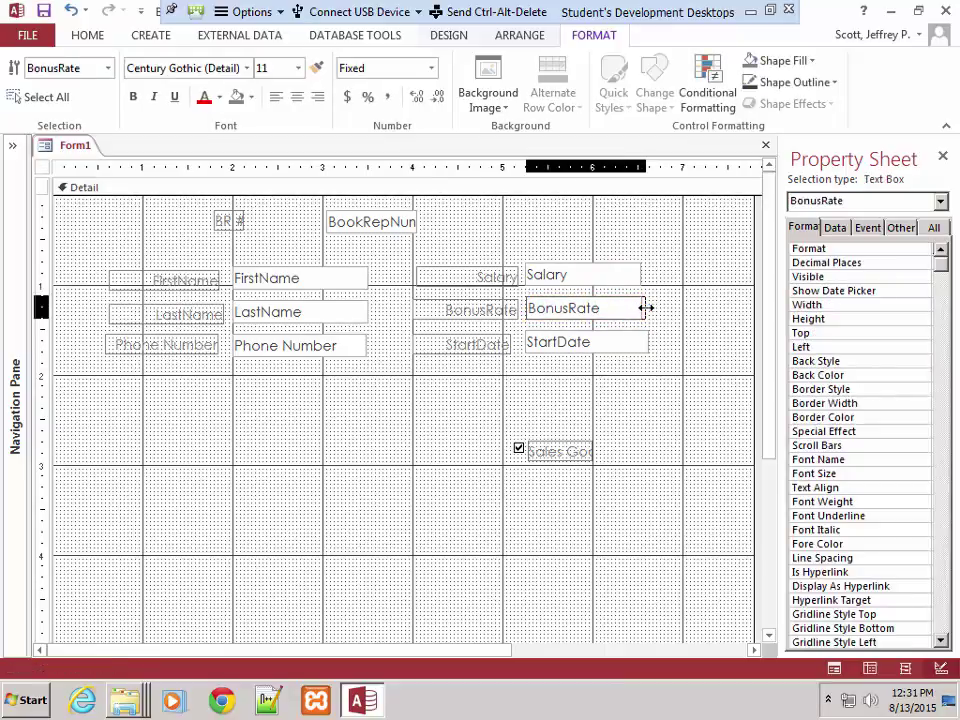
{"action": "left_click", "coordinate": [636, 274]}
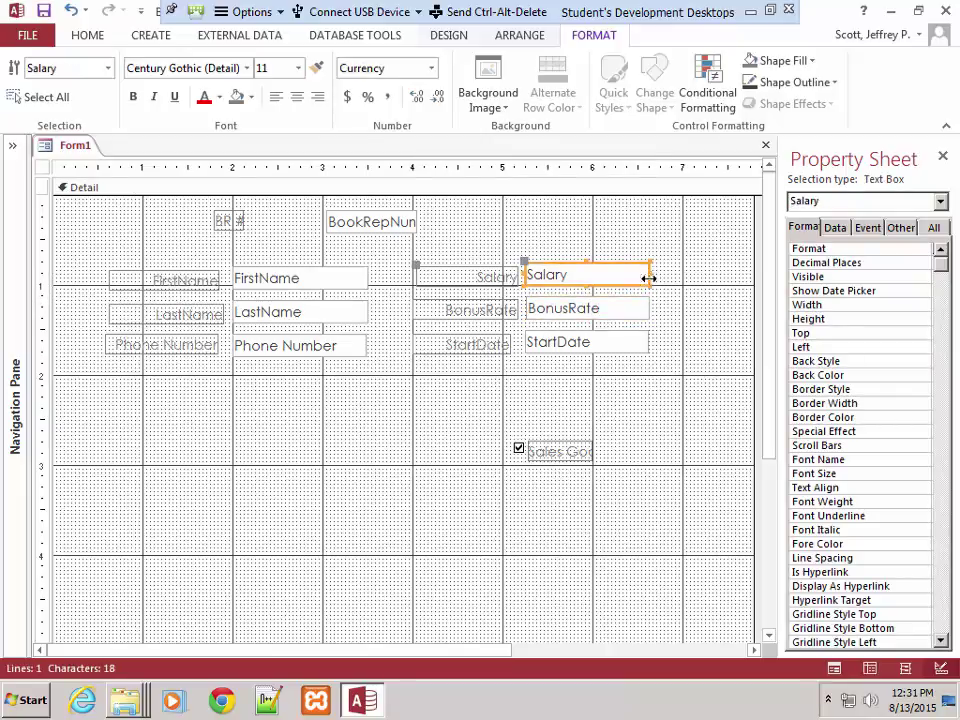
{"action": "left_click", "coordinate": [443, 487]}
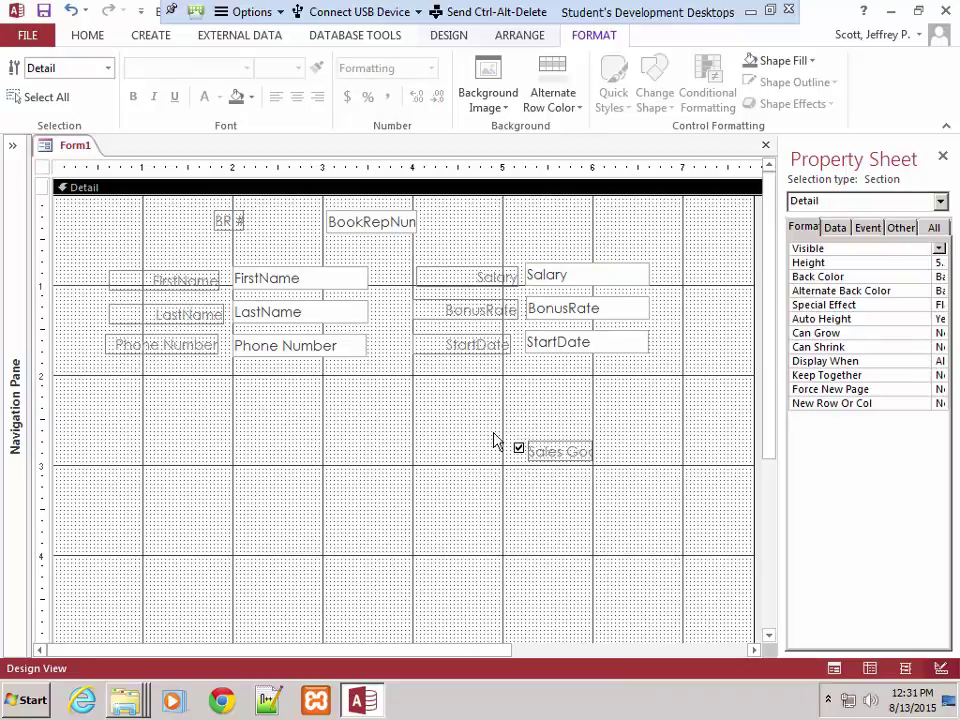
Move the Sales Goal check box and label up to about 2.4 inches and widen the label to fit its full caption
{"action": "left_click_drag", "start_coordinate": [493, 440], "coordinate": [617, 414]}
{"action": "left_click", "coordinate": [464, 560]}
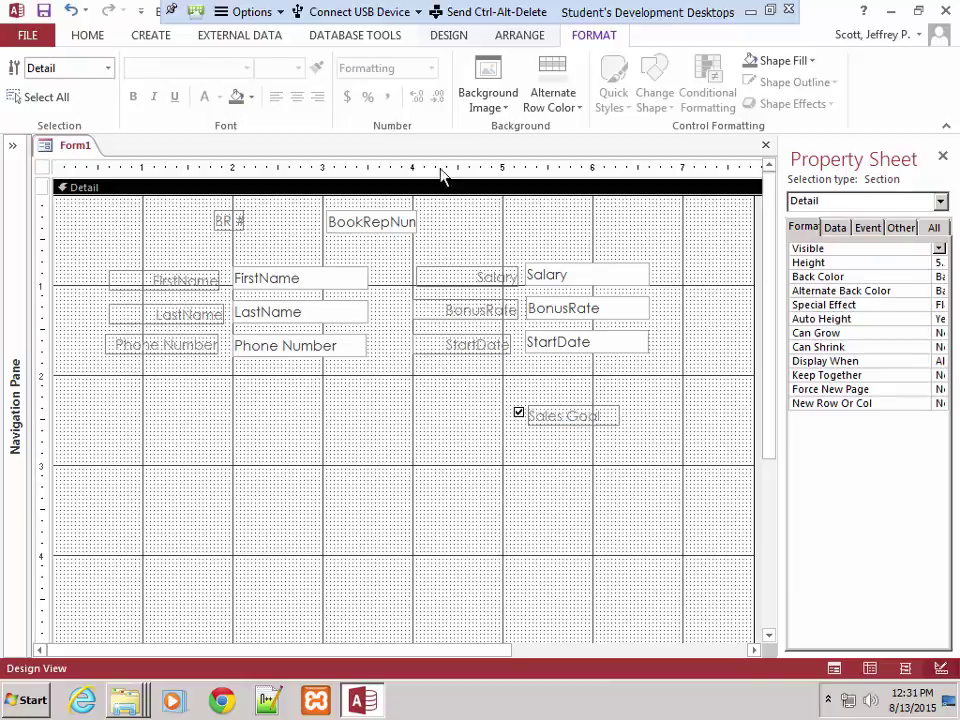
Save the form with the name Ch5MultiForm
{"action": "left_click", "coordinate": [369, 228]}
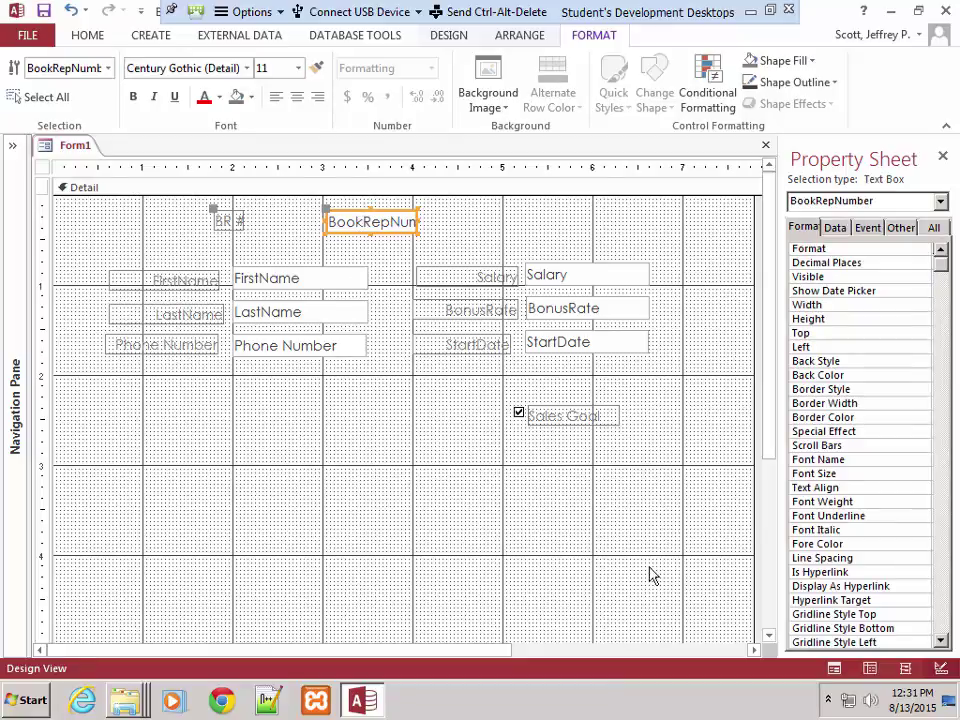
{"action": "left_click", "coordinate": [44, 11]}
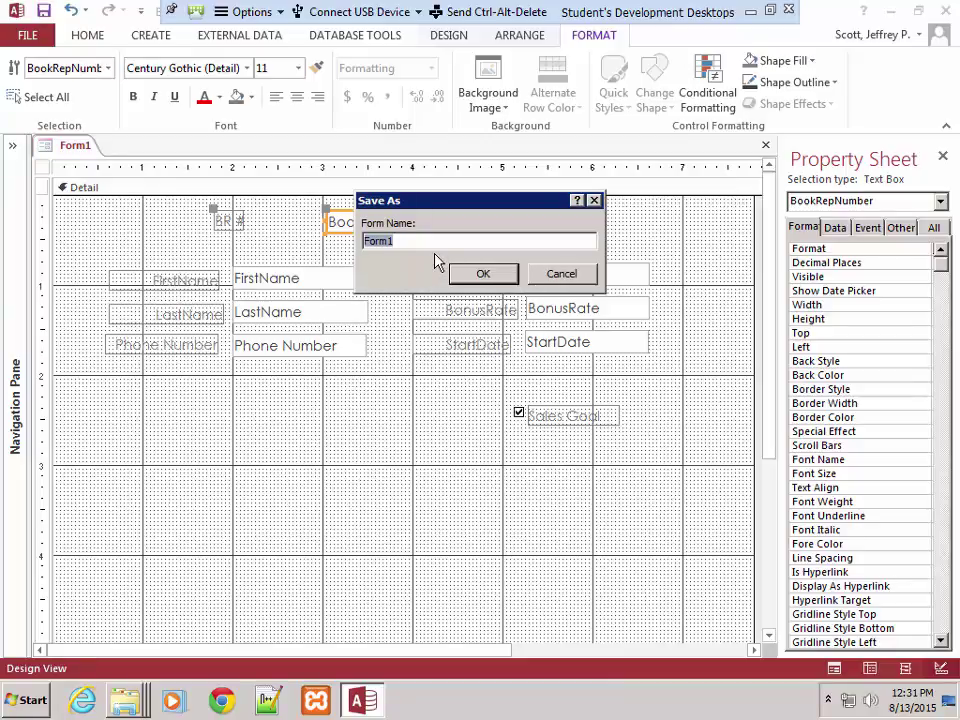
{"action": "type", "text": "Ch5Mull"}
{"action": "key", "text": "BackSpace"}
{"action": "type", "text": "ti"}
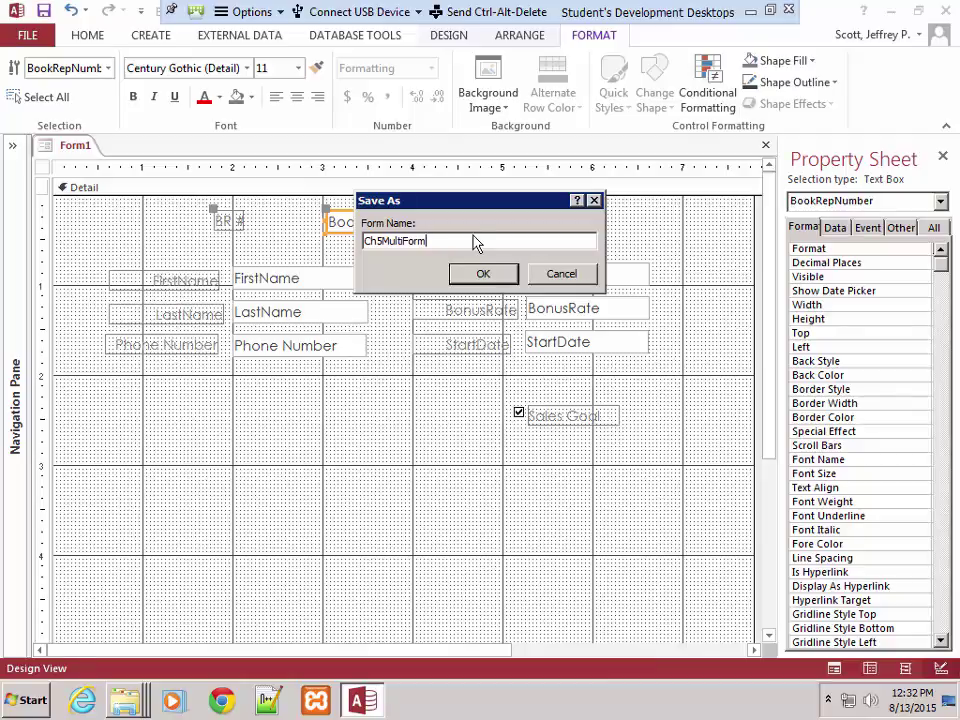
{"action": "left_click", "coordinate": [483, 274]}
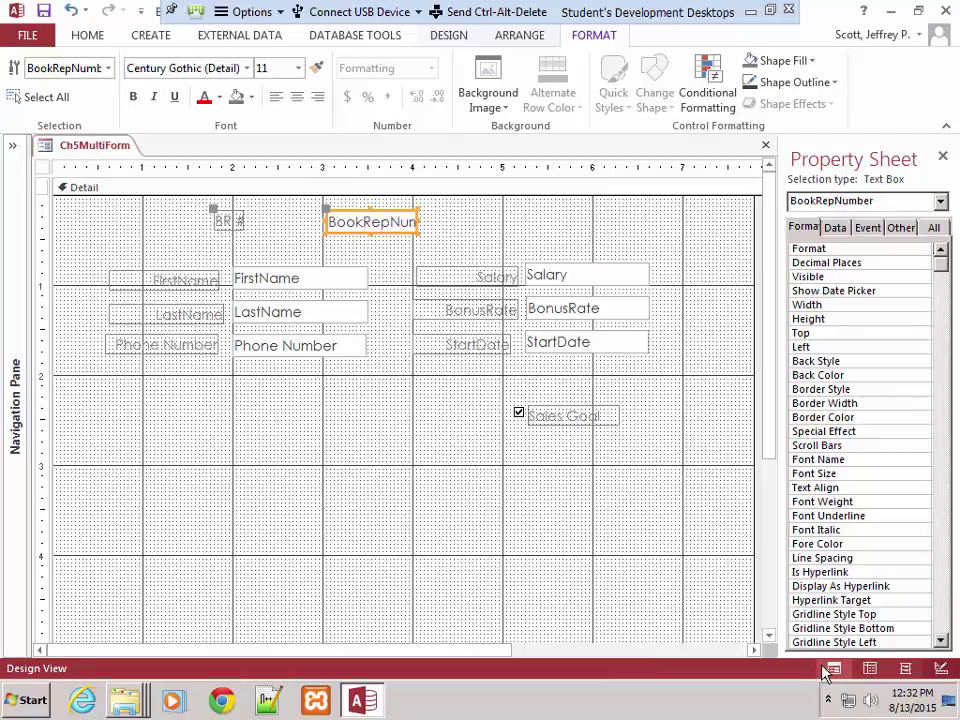
Look at the form in Layout View, Form View and Datasheet View, and return to Design View
{"action": "left_click", "coordinate": [905, 670]}
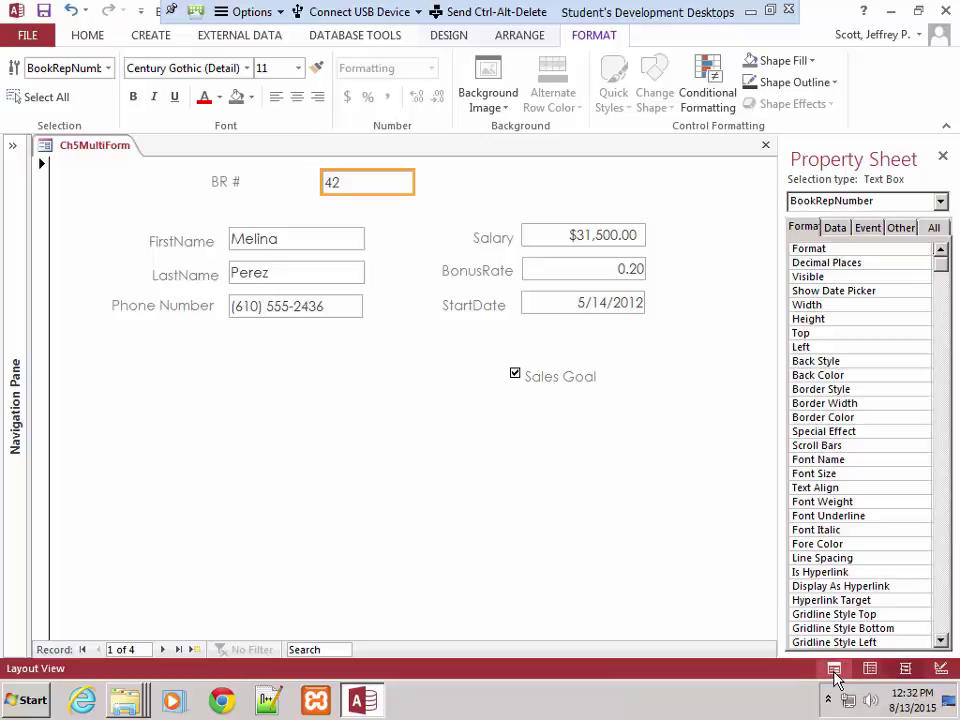
{"action": "left_click", "coordinate": [834, 670]}
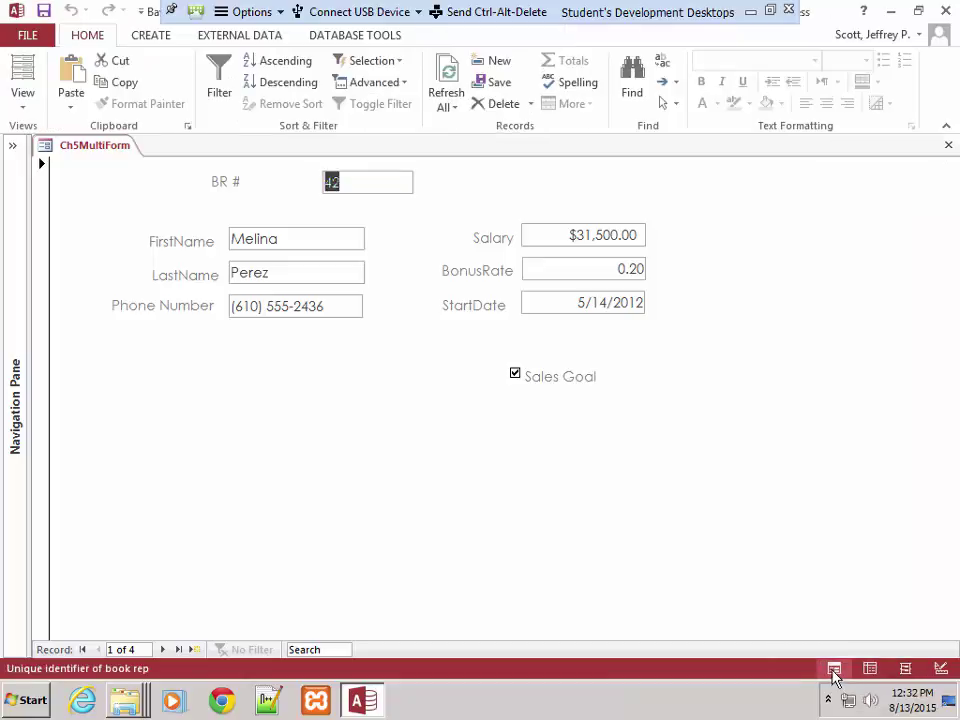
{"action": "left_click", "coordinate": [904, 670]}
{"action": "left_click", "coordinate": [874, 669]}
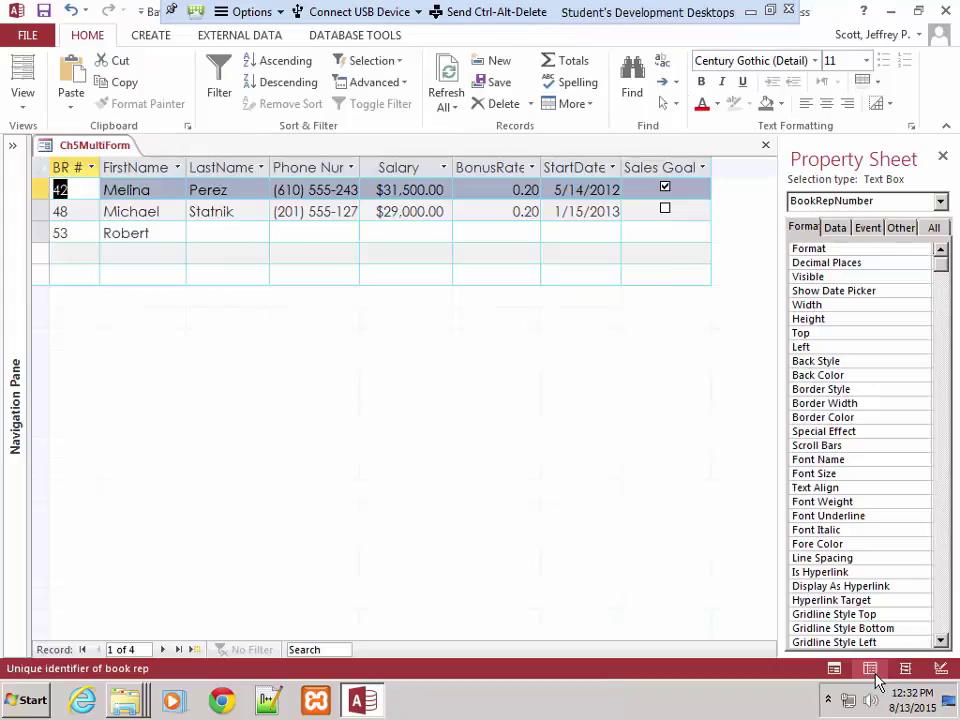
{"action": "left_click", "coordinate": [940, 669]}
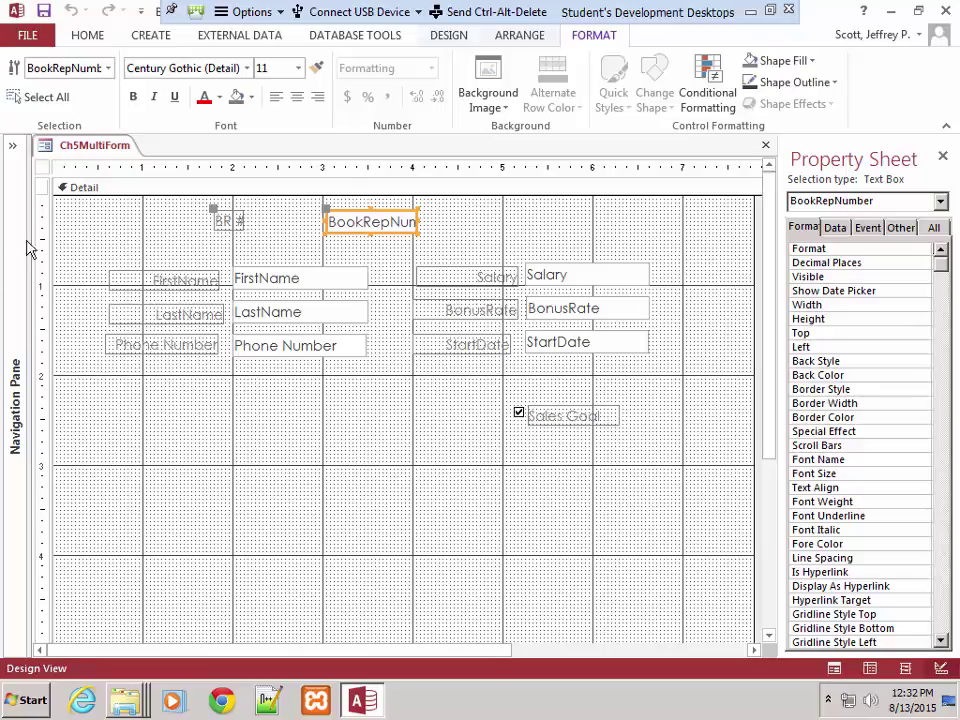
Move the FirstName, LastName and Phone Number labels and text boxes left as a group, with the text boxes starting at about 1.5 inches
{"action": "left_click_drag", "start_coordinate": [84, 262], "coordinate": [361, 380]}
{"action": "left_click_drag", "start_coordinate": [146, 276], "coordinate": [107, 280]}
{"action": "left_click", "coordinate": [180, 431]}
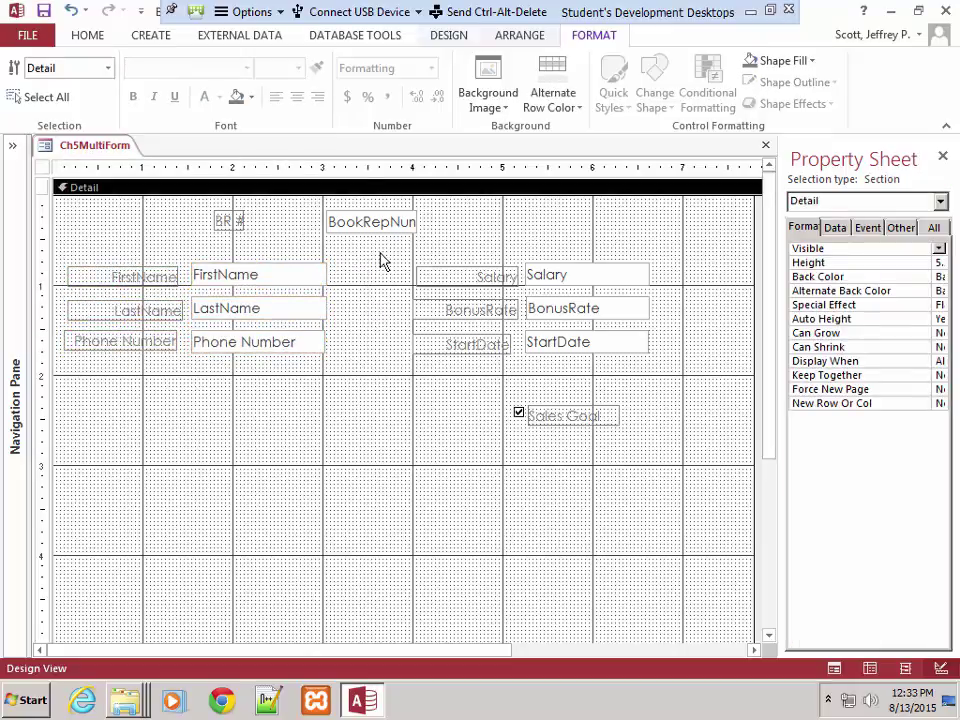
Move the Salary, BonusRate and StartDate labels and text boxes left as a group, with the text boxes starting at about 4.4 inches
{"action": "left_click_drag", "start_coordinate": [381, 256], "coordinate": [606, 360]}
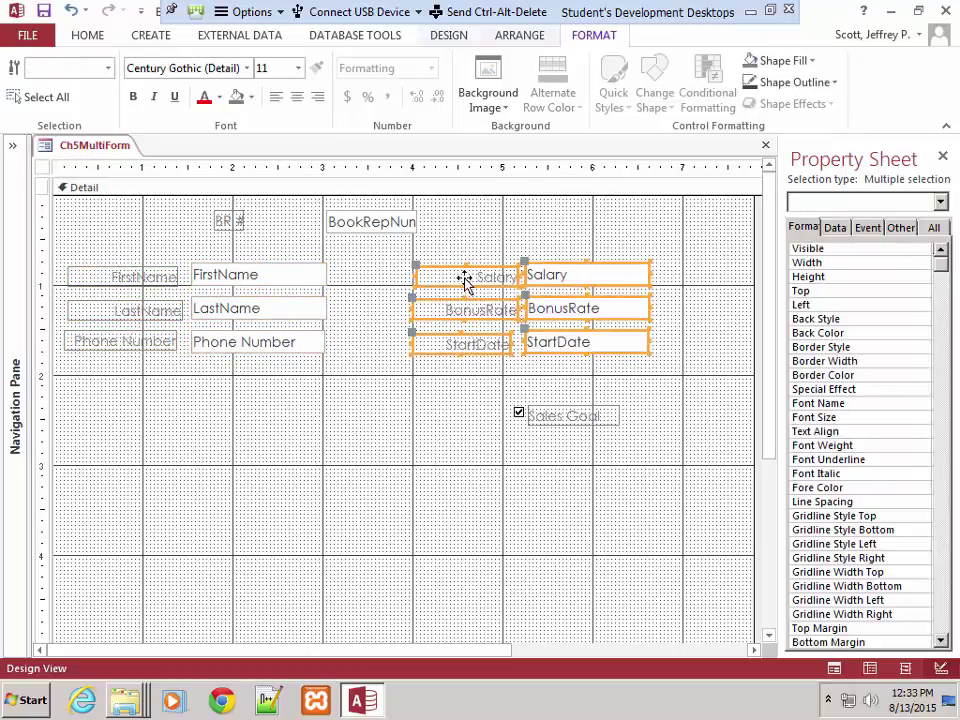
{"action": "left_click_drag", "start_coordinate": [452, 278], "coordinate": [388, 276]}
{"action": "left_click", "coordinate": [489, 401]}
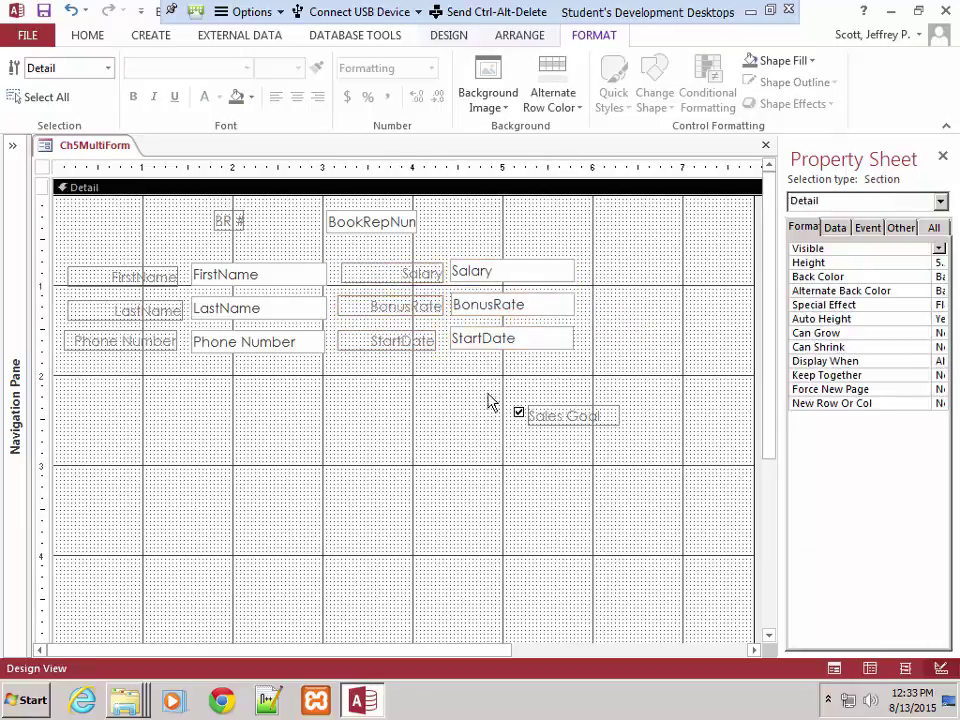
Move the Sales Goal check box left to about 3.4 inches and the BR # label with its text box left, the text box starting at about 2.4 inches
{"action": "left_click_drag", "start_coordinate": [497, 385], "coordinate": [430, 414]}
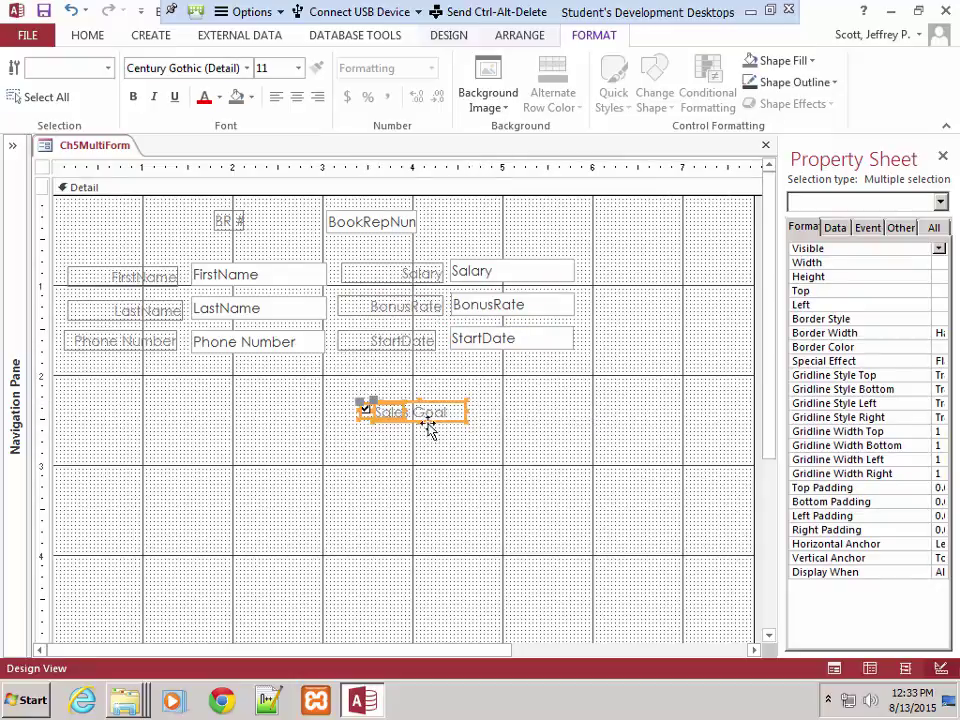
{"action": "left_click", "coordinate": [281, 429]}
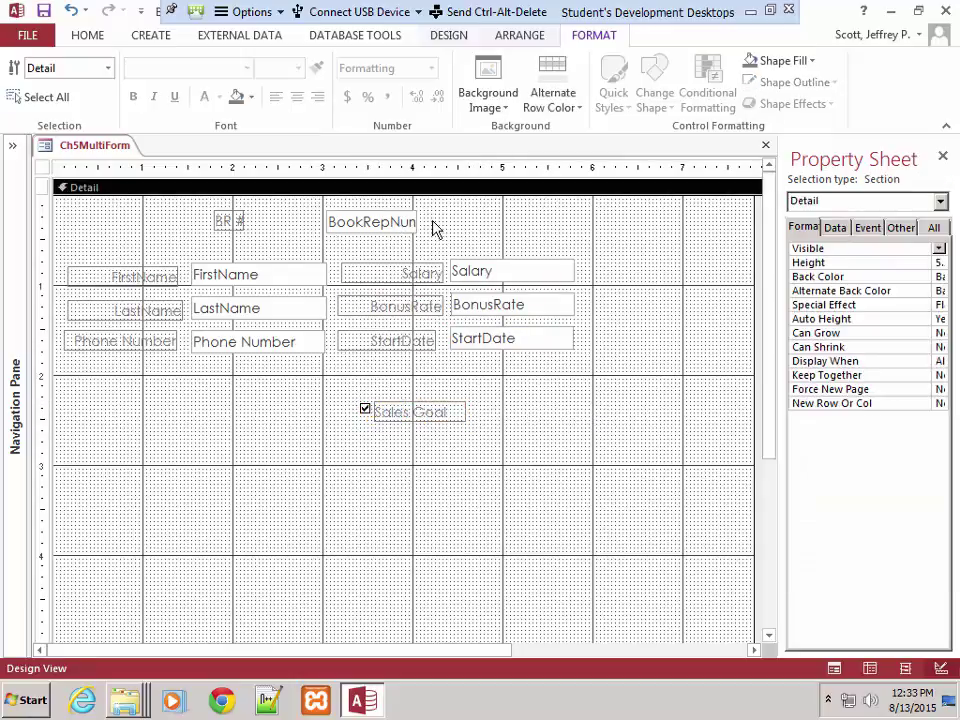
{"action": "left_click_drag", "start_coordinate": [442, 212], "coordinate": [174, 224]}
{"action": "left_click", "coordinate": [630, 248]}
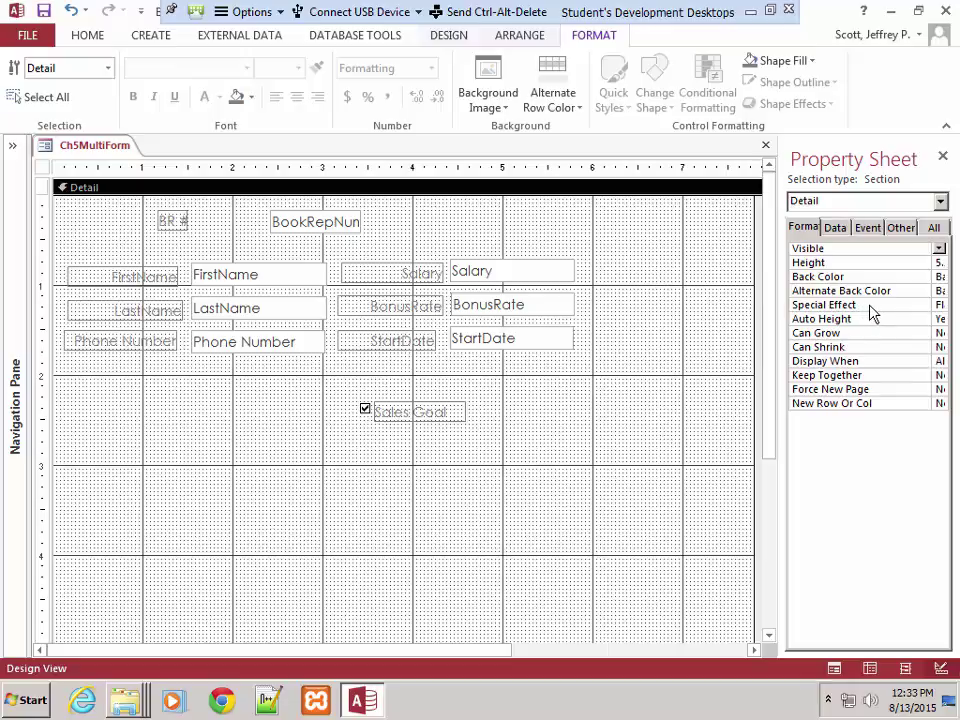
{"action": "left_click", "coordinate": [940, 202]}
{"action": "left_click", "coordinate": [940, 202]}
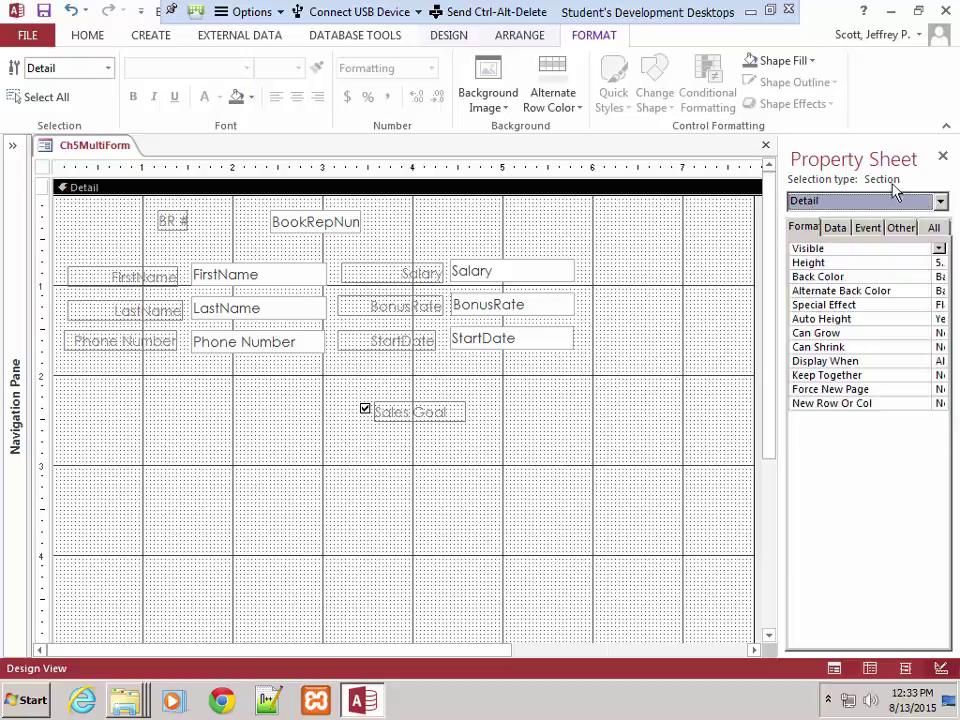
{"action": "left_click", "coordinate": [942, 156]}
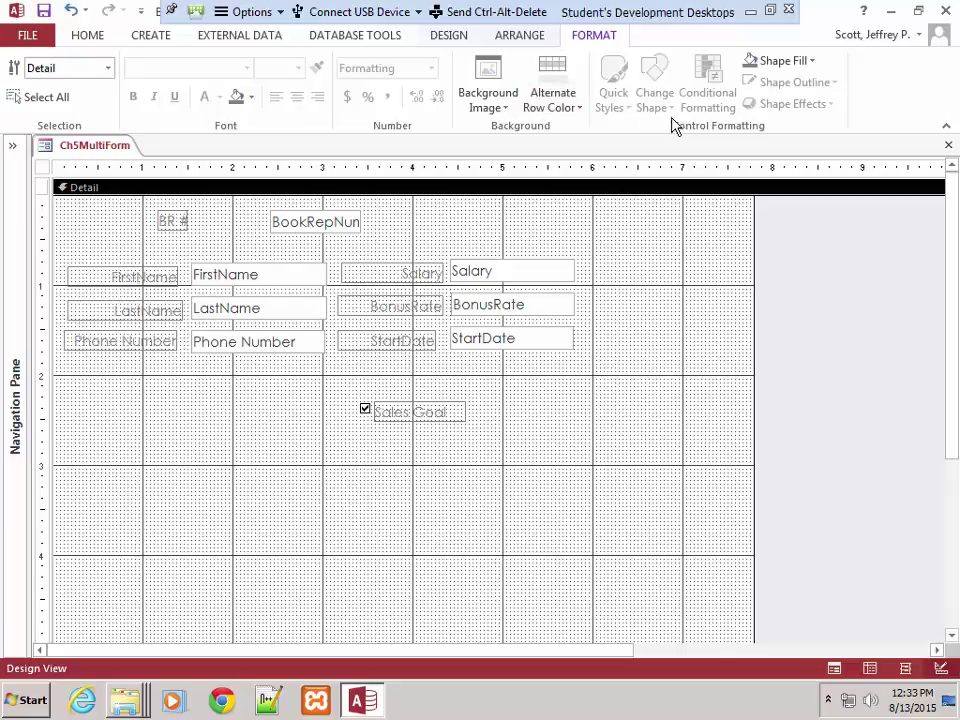
{"action": "left_click", "coordinate": [445, 37]}
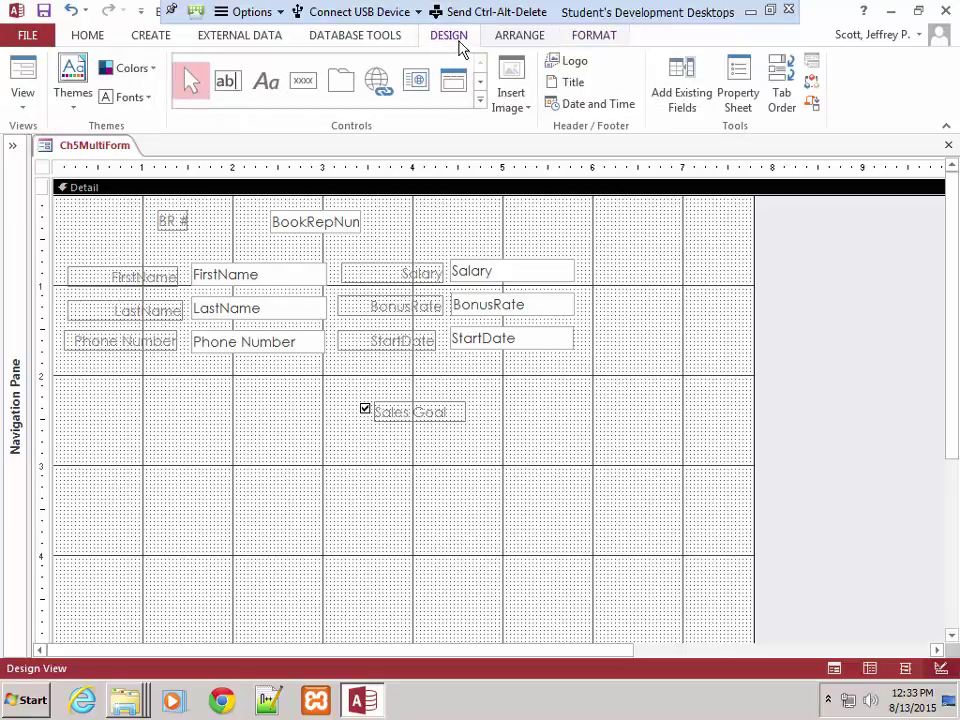
{"action": "left_click", "coordinate": [516, 38]}
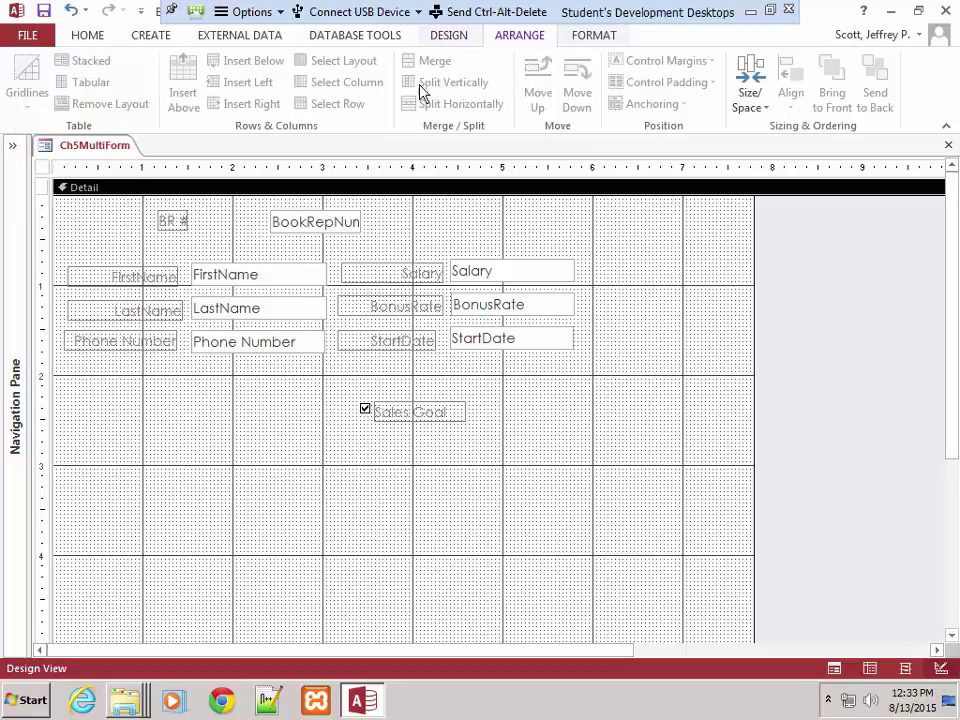
{"action": "left_click", "coordinate": [458, 37]}
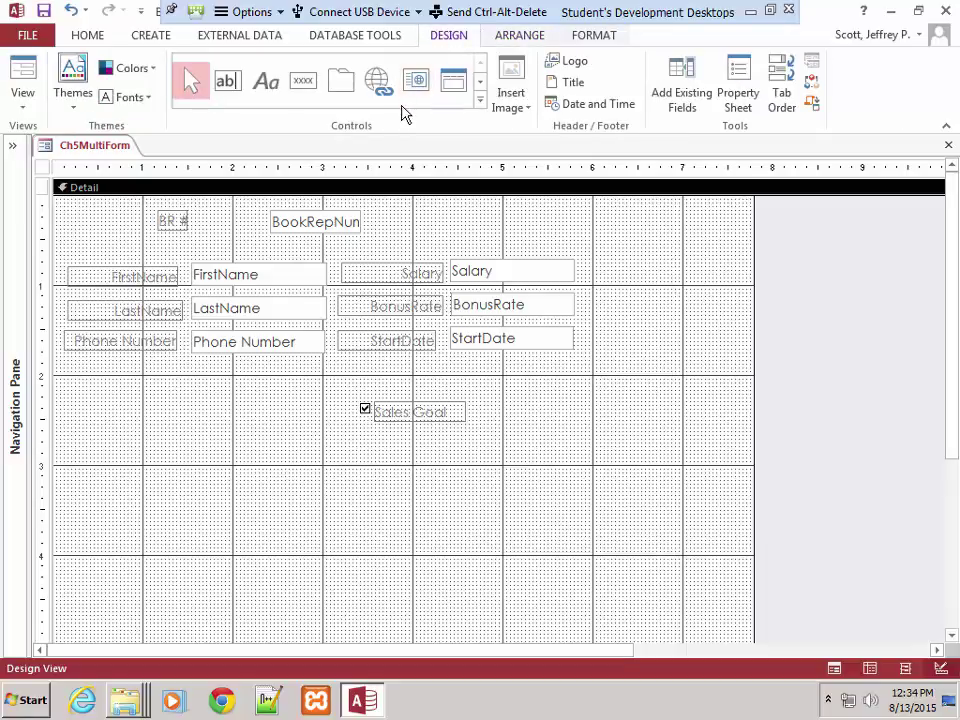
{"action": "left_click", "coordinate": [742, 80]}
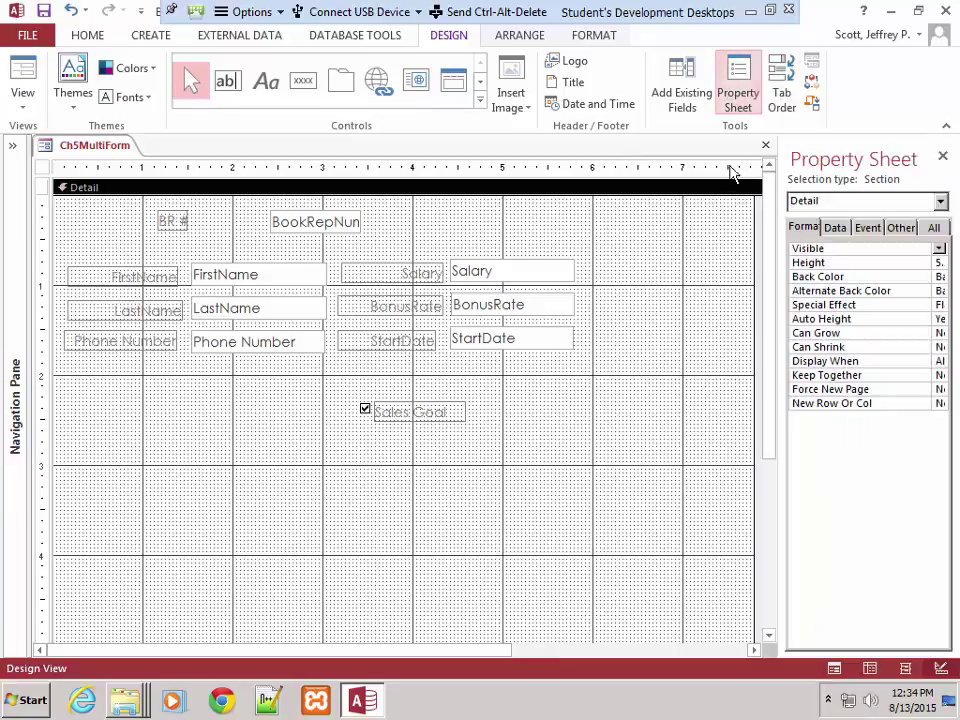
{"action": "left_click", "coordinate": [631, 329]}
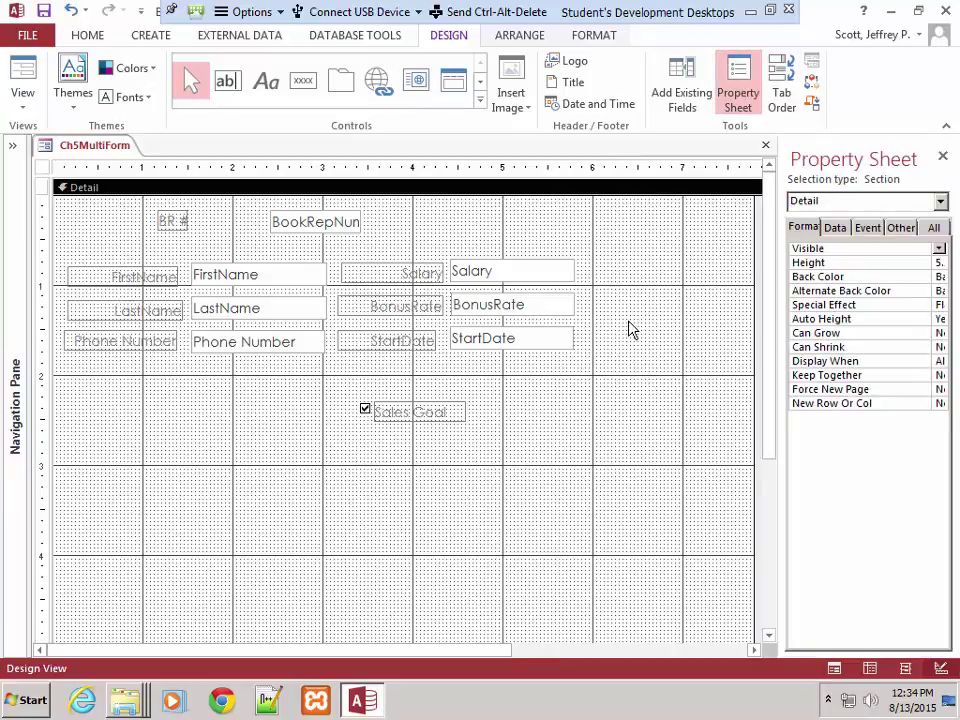
Add the Comment field from BookRep right of the Salary column, place its label above the text box and widen the label to fit its caption
{"action": "left_click", "coordinate": [678, 101]}
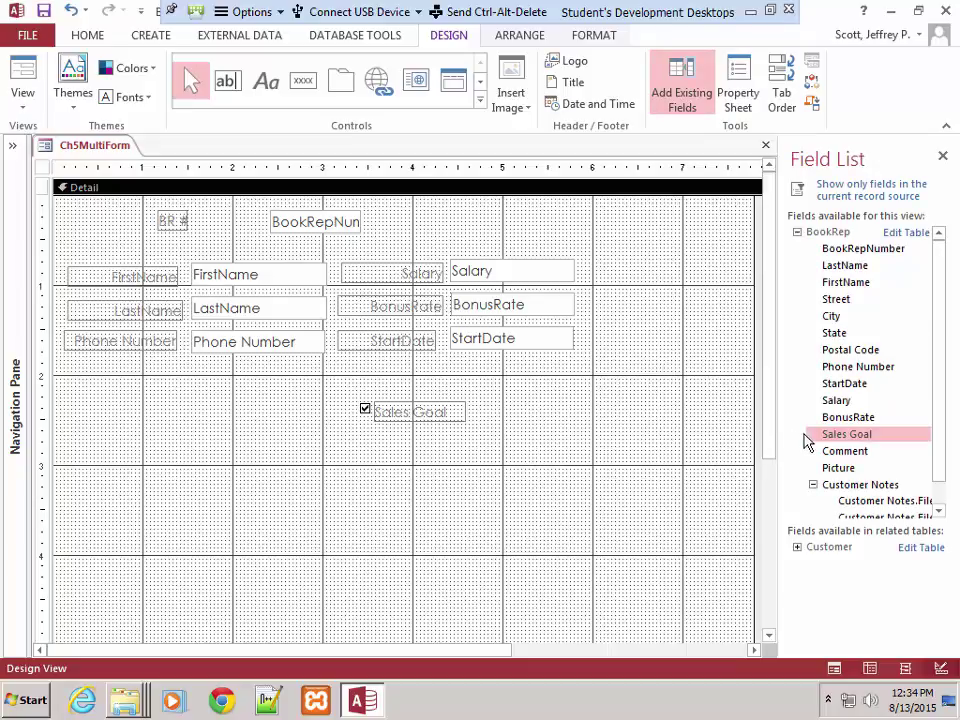
{"action": "left_click_drag", "start_coordinate": [825, 452], "coordinate": [633, 270]}
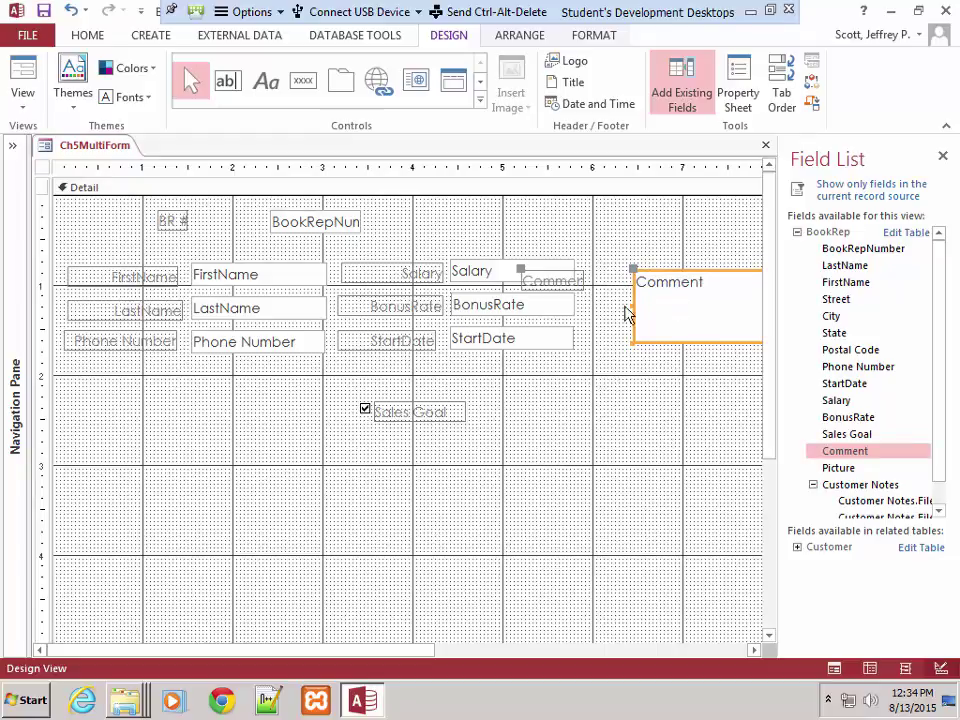
{"action": "left_click", "coordinate": [658, 388]}
{"action": "left_click", "coordinate": [537, 273]}
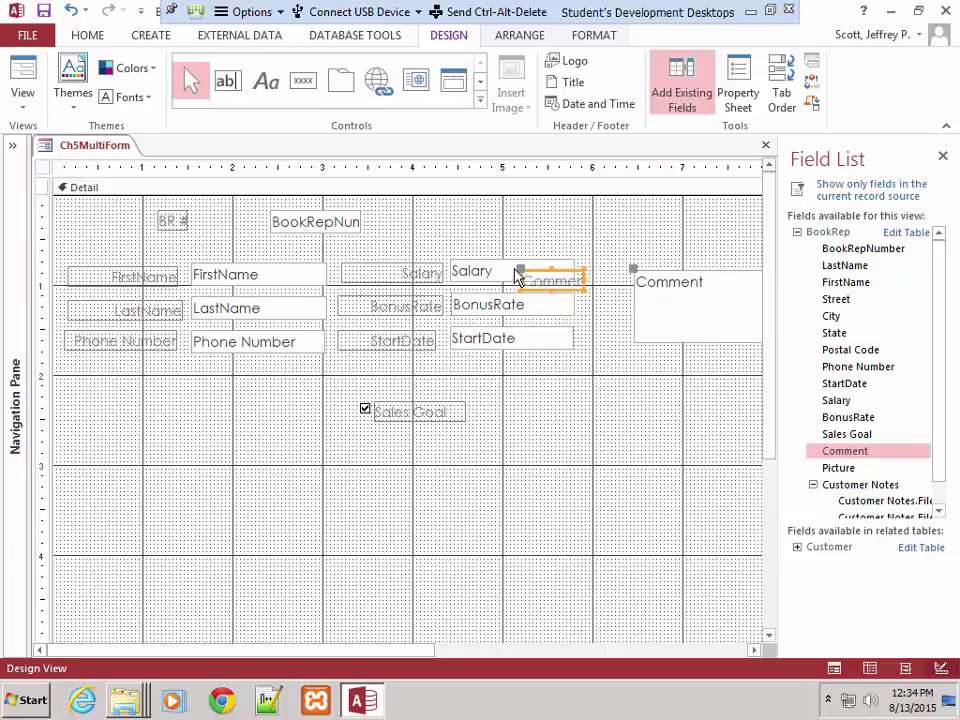
{"action": "left_click_drag", "start_coordinate": [519, 273], "coordinate": [651, 242]}
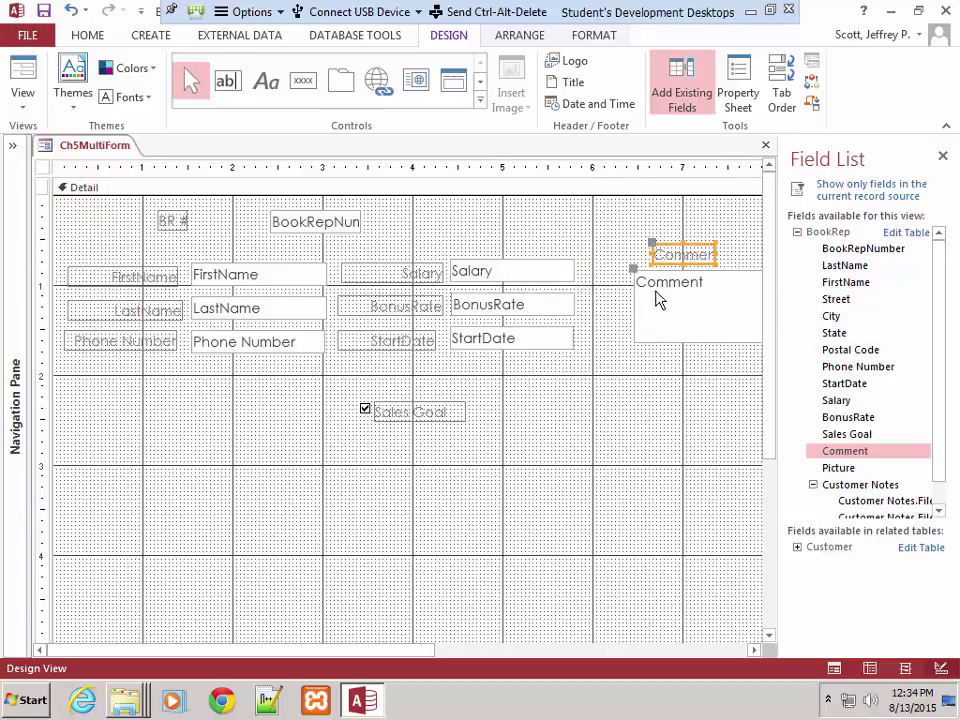
{"action": "left_click_drag", "start_coordinate": [714, 254], "coordinate": [726, 254]}
Resize the Comment text box to span from about 6.1 to 8 inches across the form
{"action": "left_click", "coordinate": [679, 312]}
{"action": "left_click_drag", "start_coordinate": [634, 305], "coordinate": [600, 306]}
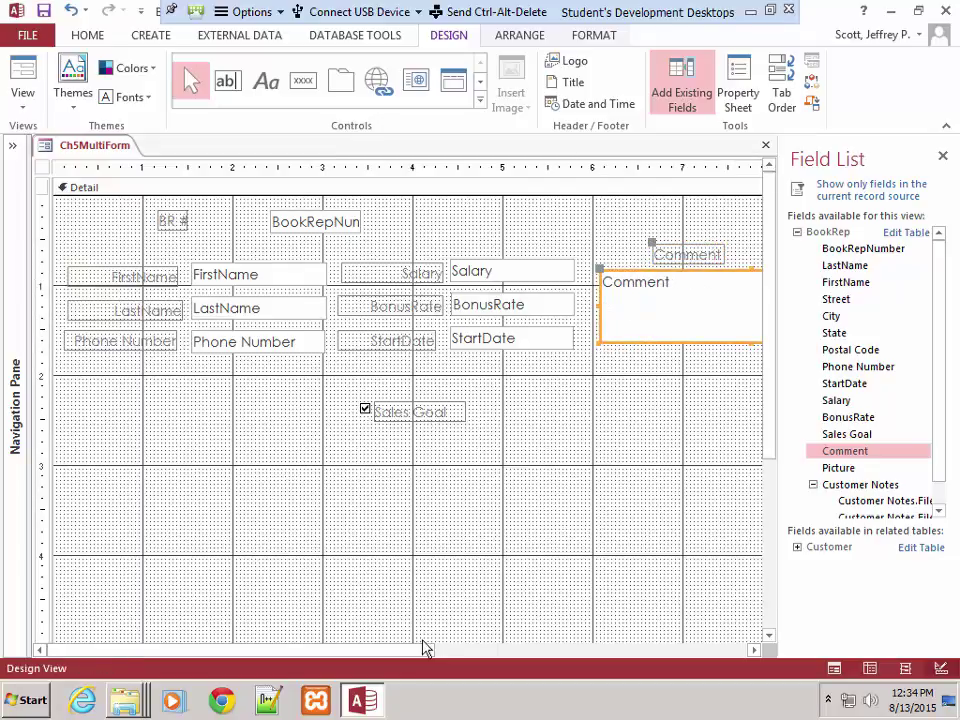
{"action": "left_click_drag", "start_coordinate": [430, 648], "coordinate": [574, 648]}
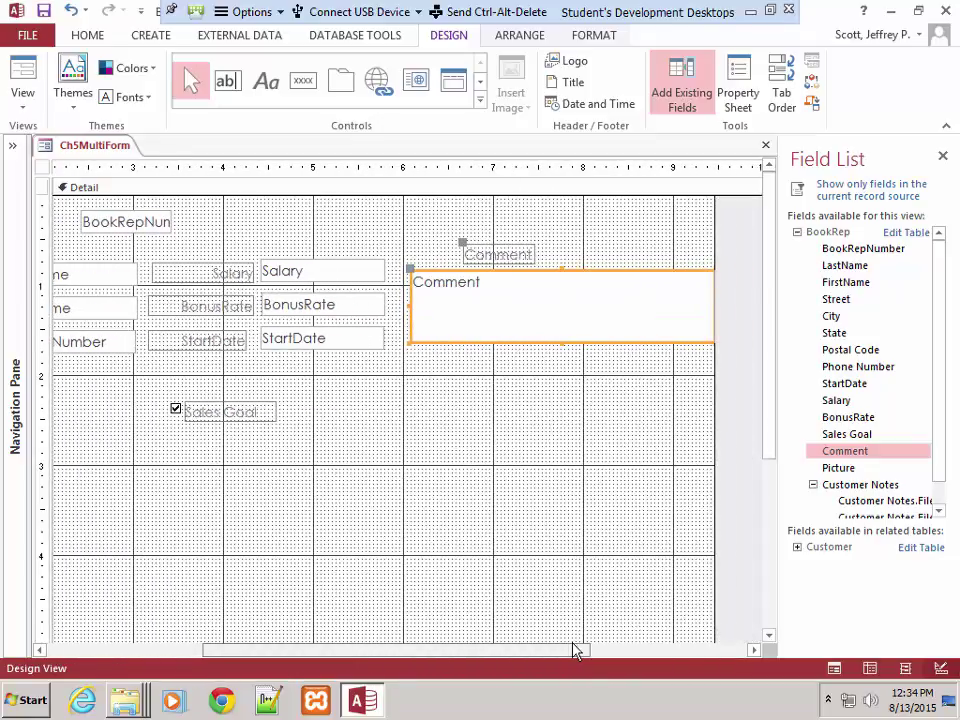
{"action": "left_click", "coordinate": [708, 292]}
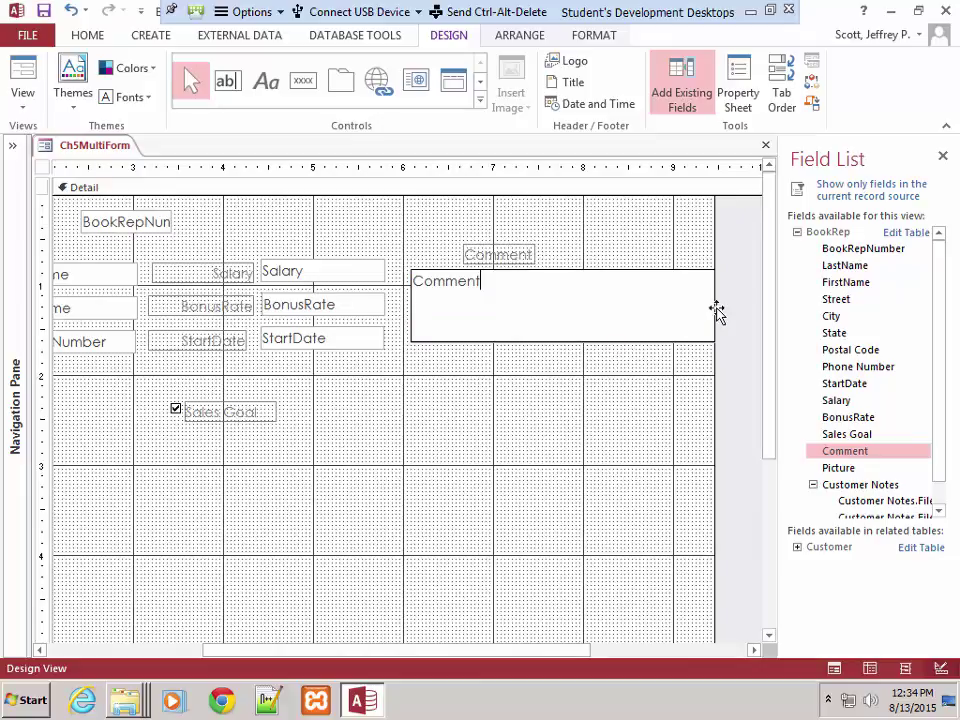
{"action": "left_click_drag", "start_coordinate": [718, 313], "coordinate": [386, 401]}
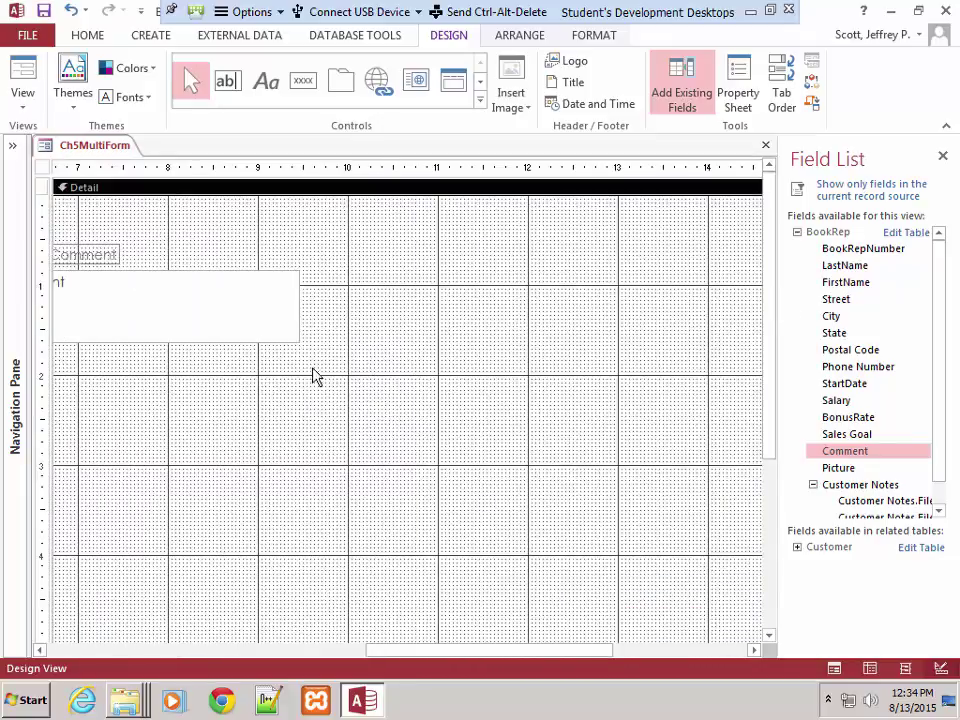
{"action": "left_click", "coordinate": [300, 312]}
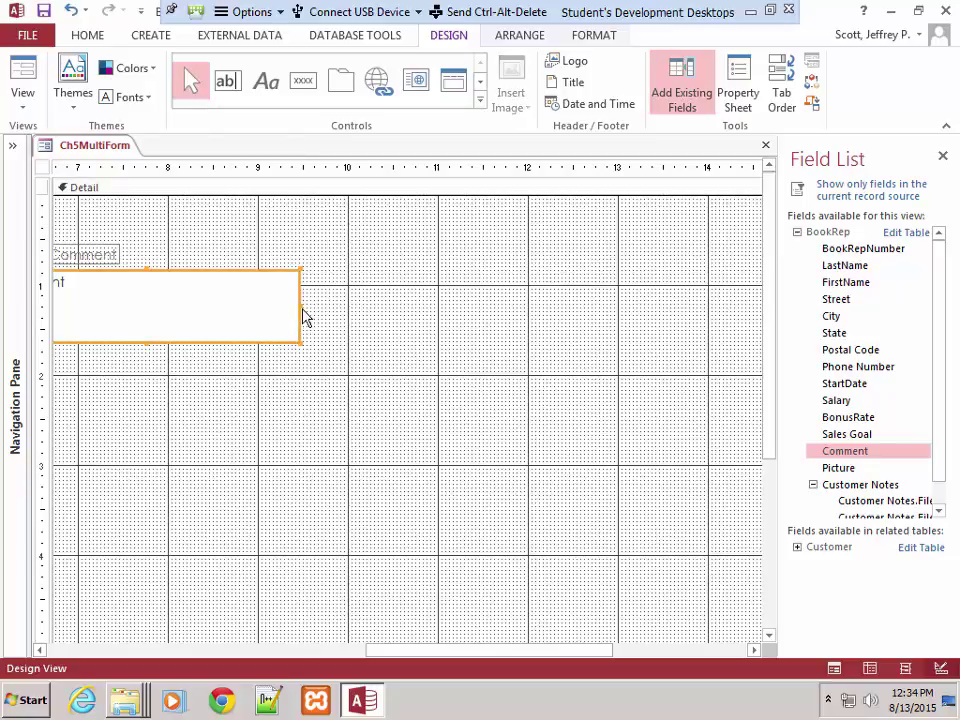
{"action": "left_click_drag", "start_coordinate": [298, 307], "coordinate": [169, 292]}
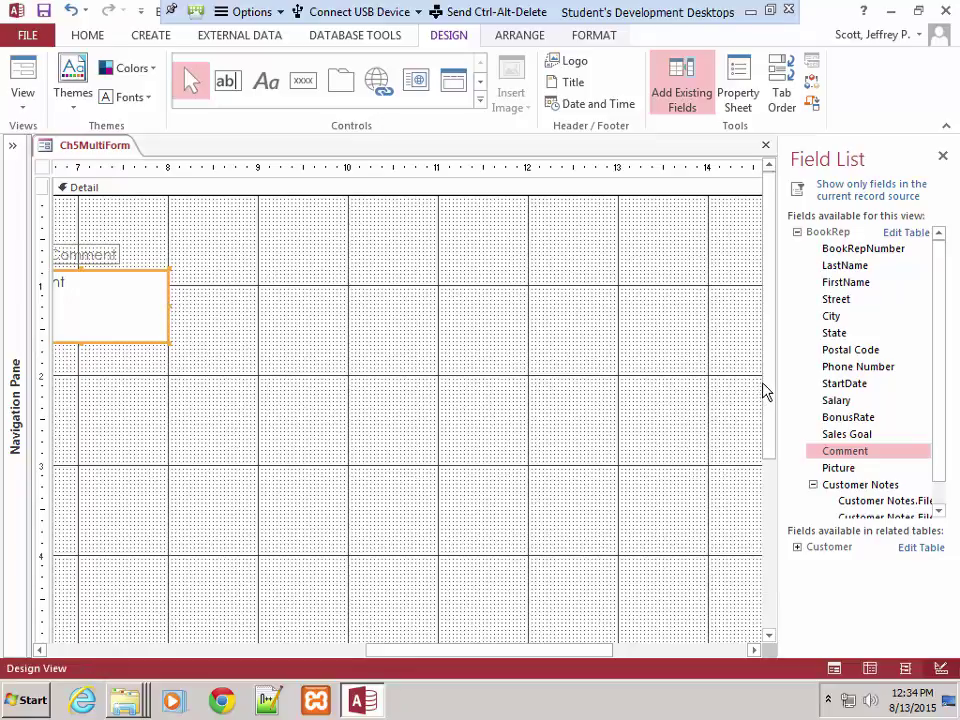
Narrow the Field List pane slightly to give the form design grid more room
{"action": "left_click", "coordinate": [758, 551]}
{"action": "scroll", "coordinate": [762, 537], "scroll_direction": "down", "scroll_amount": 3}
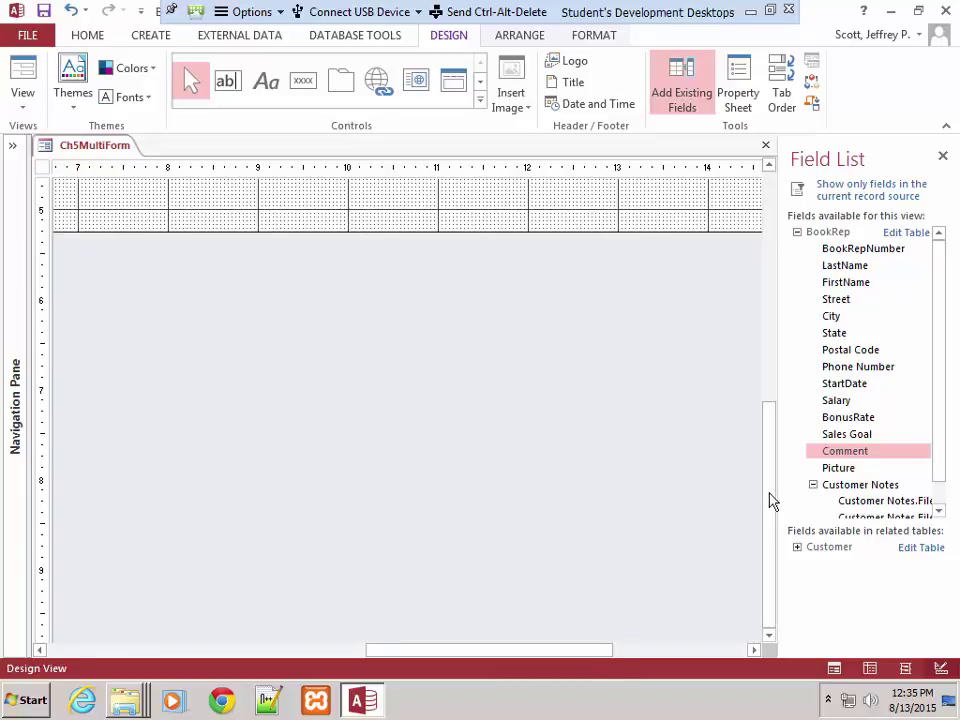
{"action": "left_click_drag", "start_coordinate": [770, 500], "coordinate": [769, 238]}
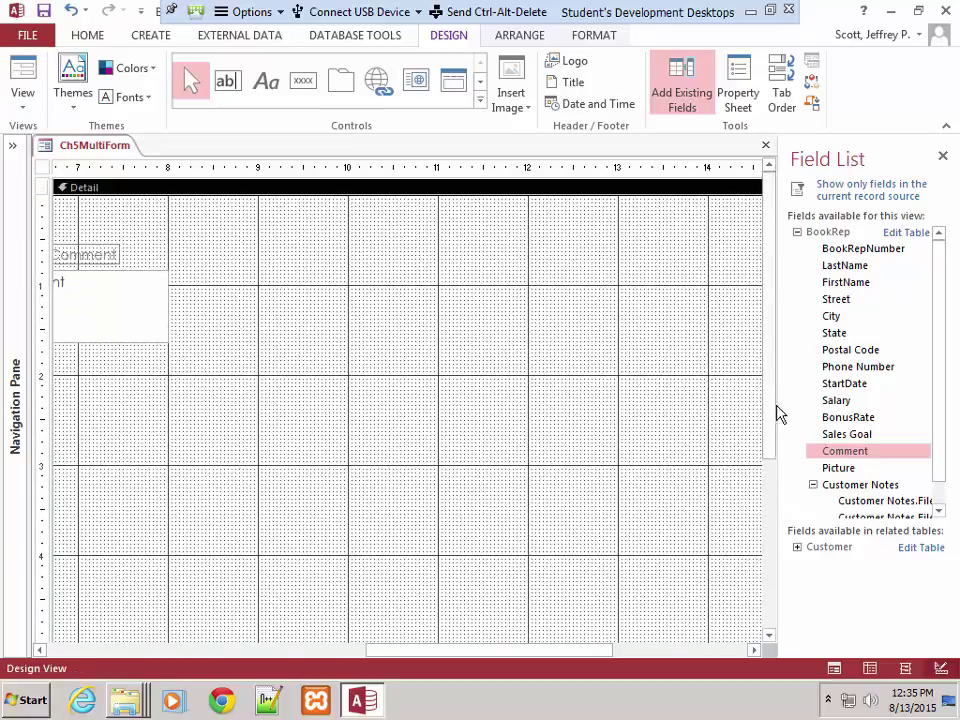
{"action": "left_click_drag", "start_coordinate": [779, 489], "coordinate": [488, 479]}
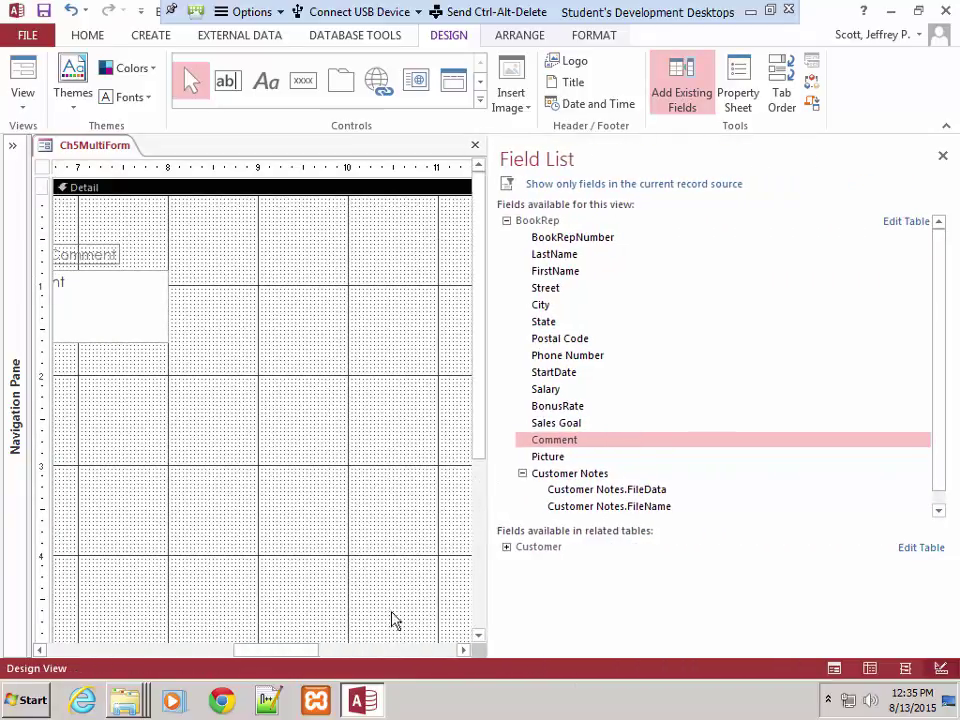
{"action": "left_click_drag", "start_coordinate": [285, 652], "coordinate": [92, 589]}
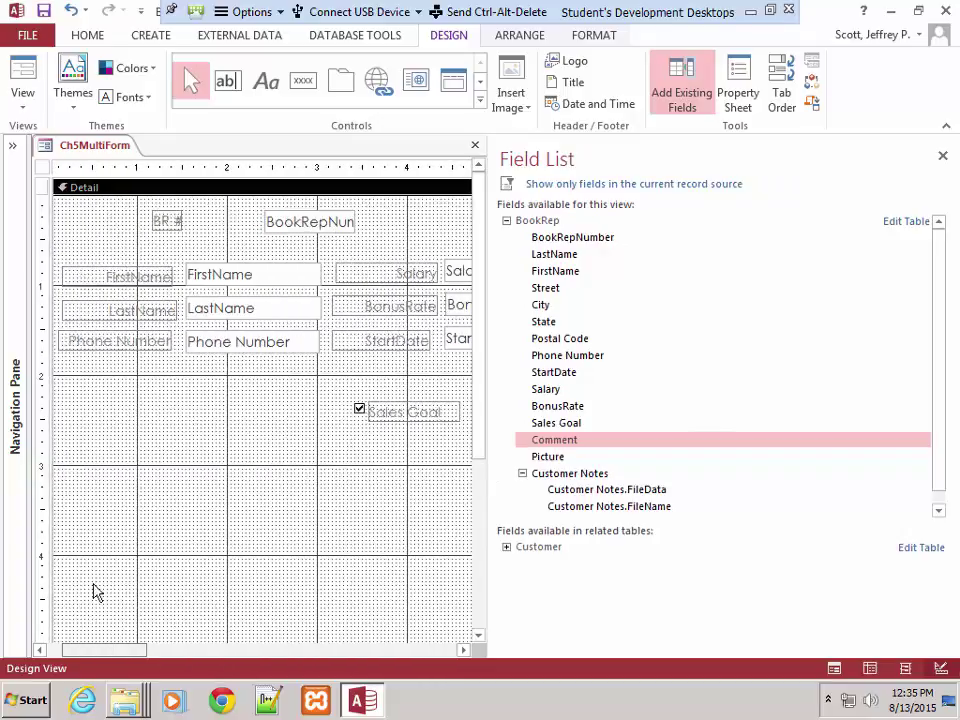
{"action": "left_click_drag", "start_coordinate": [507, 491], "coordinate": [811, 523]}
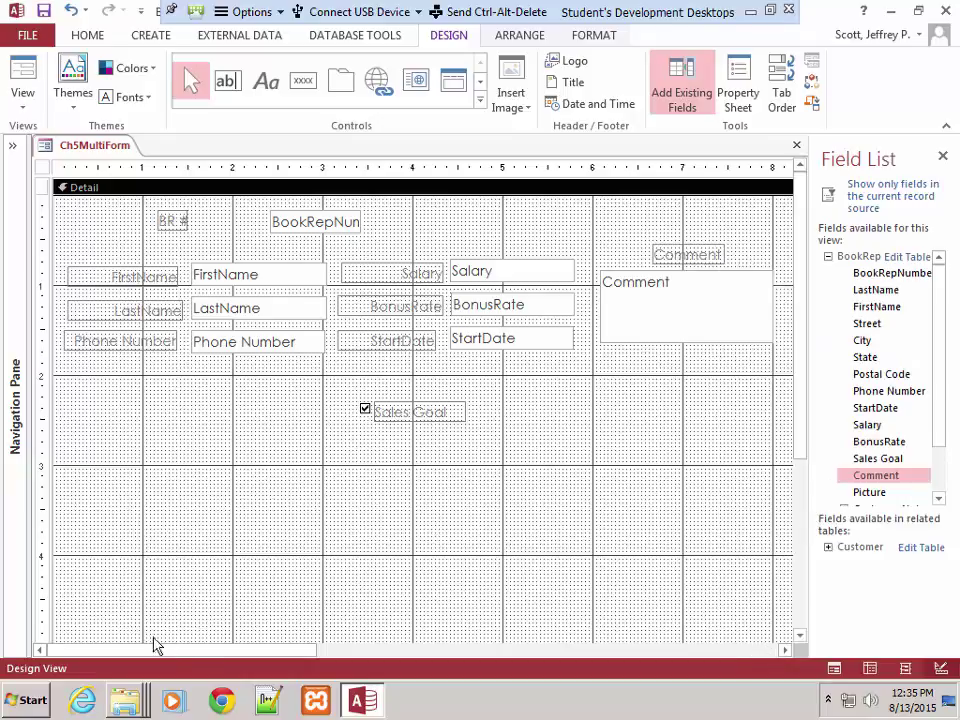
Reduce the form's overall width to about 9.1 inches
{"action": "left_click_drag", "start_coordinate": [210, 651], "coordinate": [579, 662]}
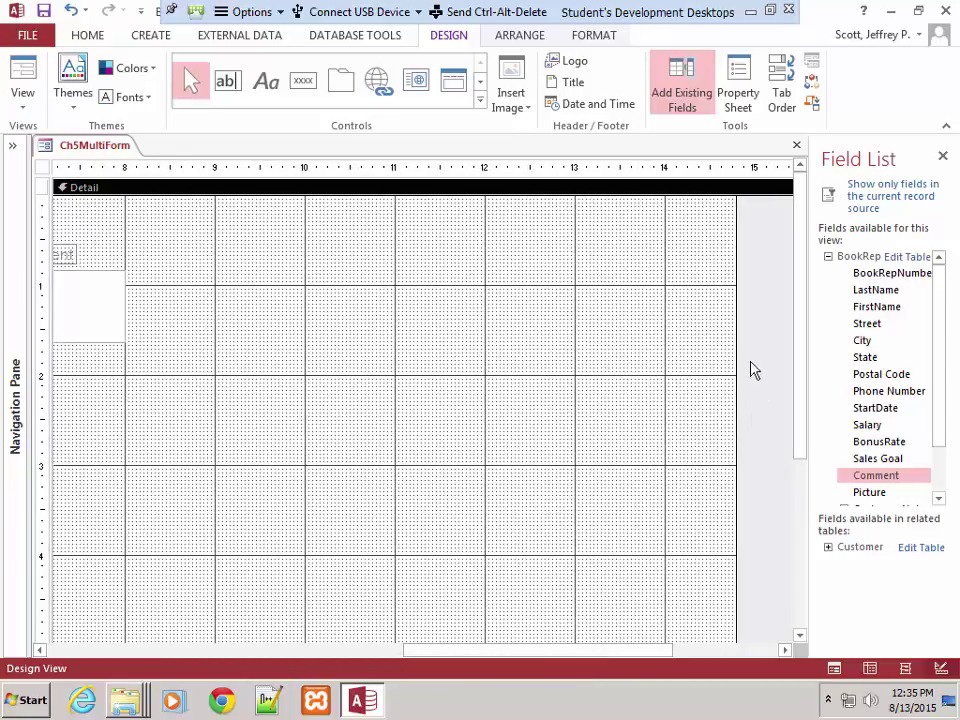
{"action": "left_click_drag", "start_coordinate": [733, 356], "coordinate": [221, 354]}
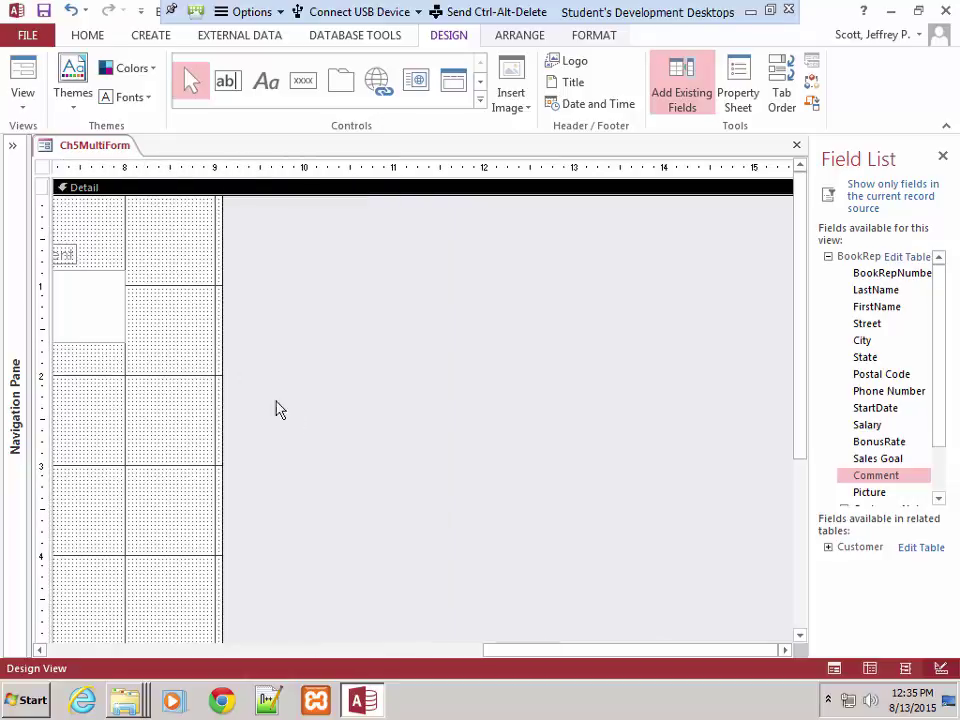
{"action": "left_click", "coordinate": [519, 650]}
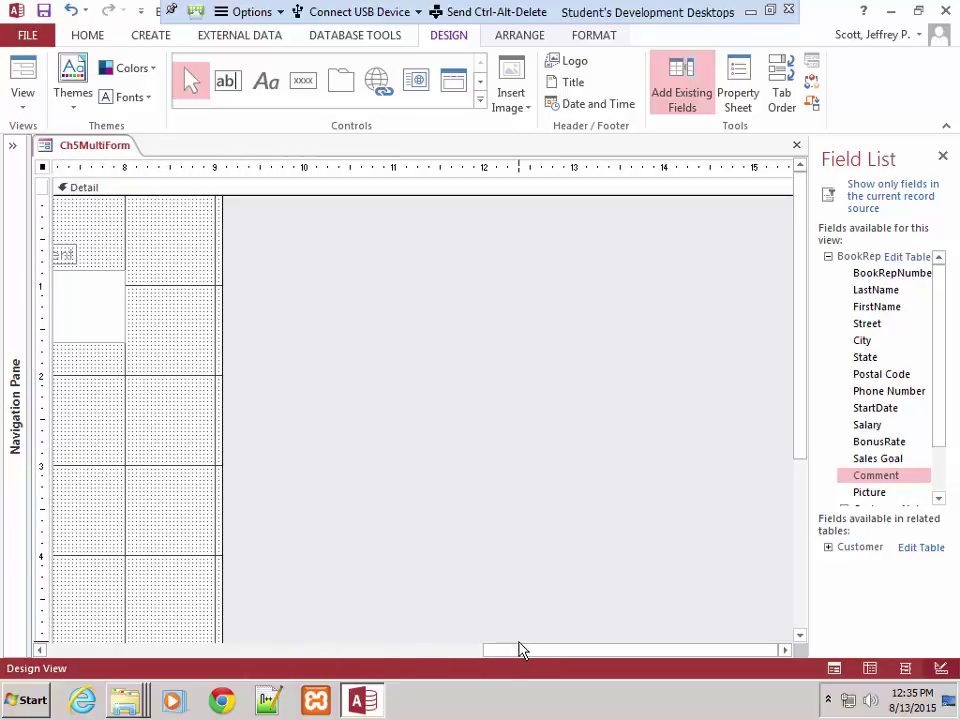
{"action": "left_click_drag", "start_coordinate": [519, 650], "coordinate": [236, 594]}
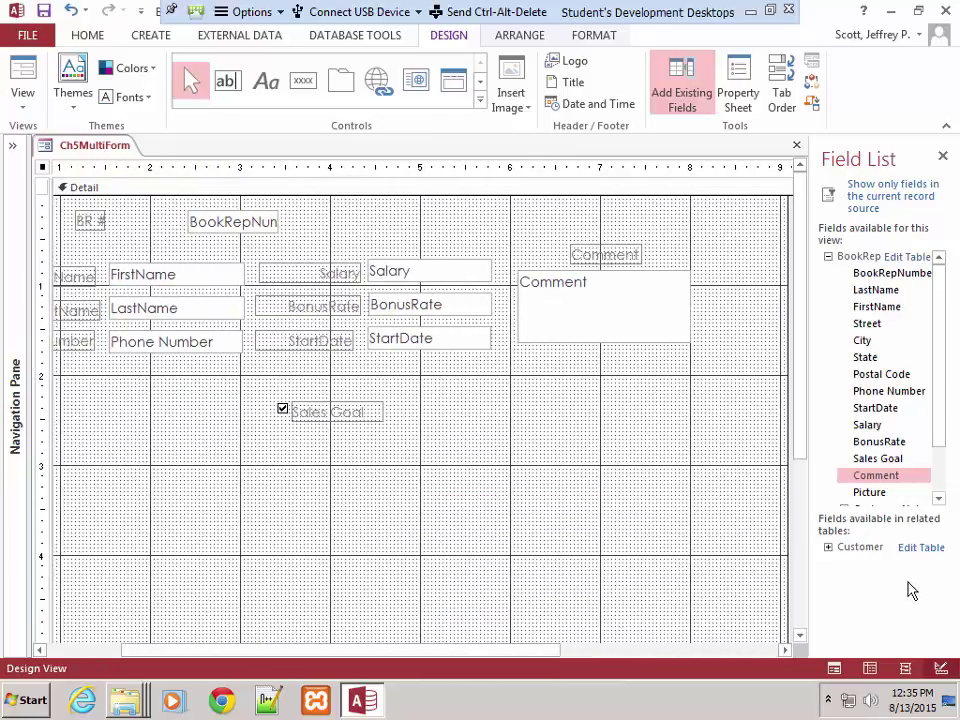
Move the Comment label and text box up to line up with the Salary row, and widen the text box to end at about 8.8 inches
{"action": "left_click", "coordinate": [604, 256]}
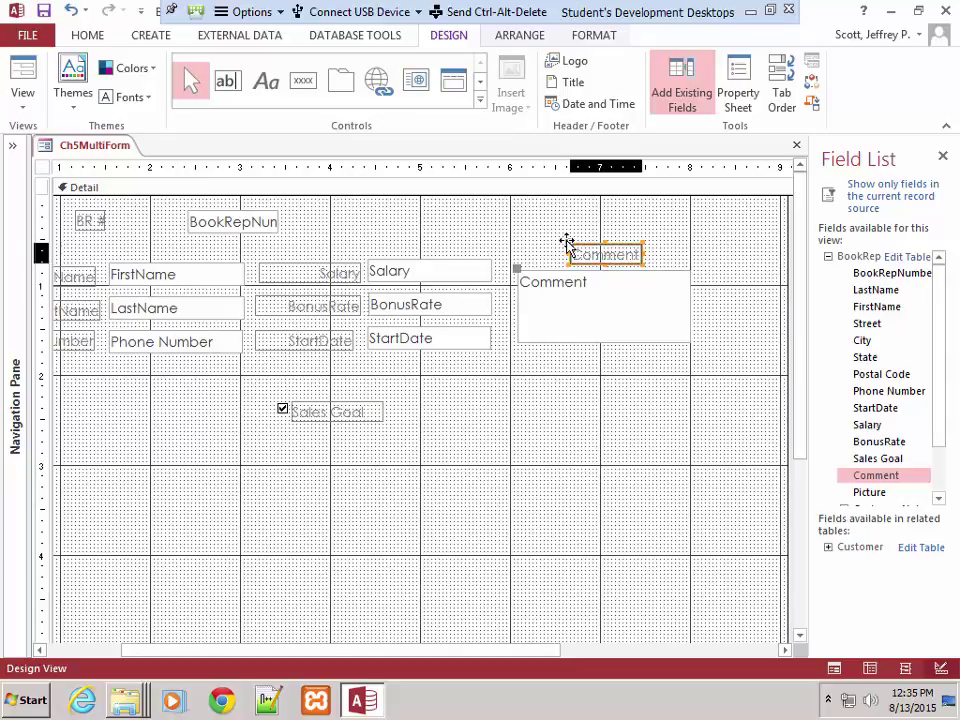
{"action": "left_click_drag", "start_coordinate": [566, 243], "coordinate": [569, 233]}
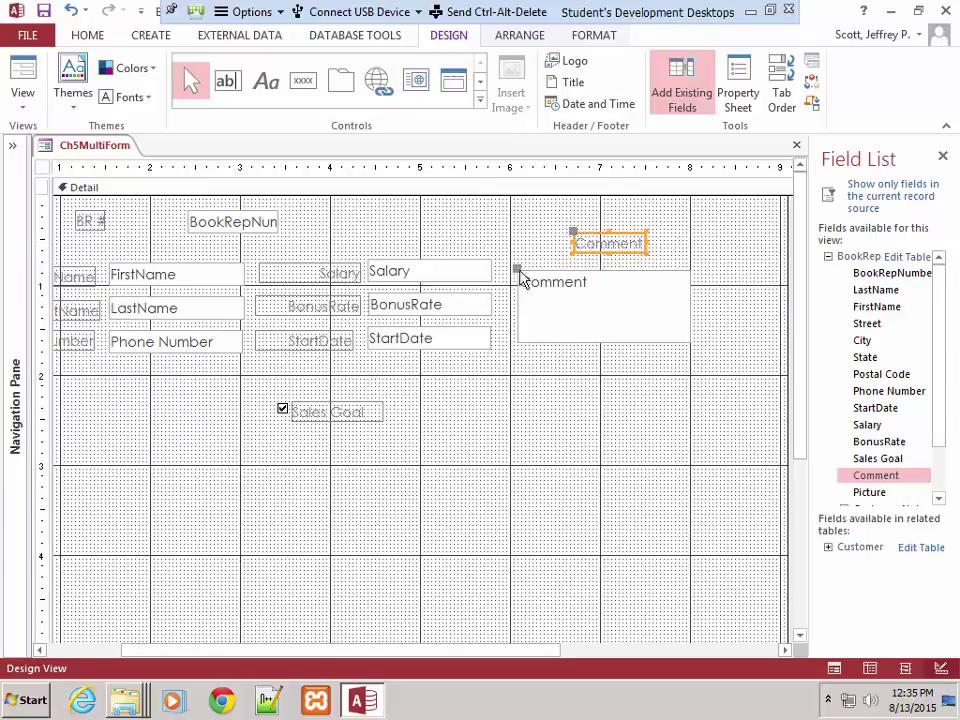
{"action": "left_click_drag", "start_coordinate": [515, 270], "coordinate": [516, 258]}
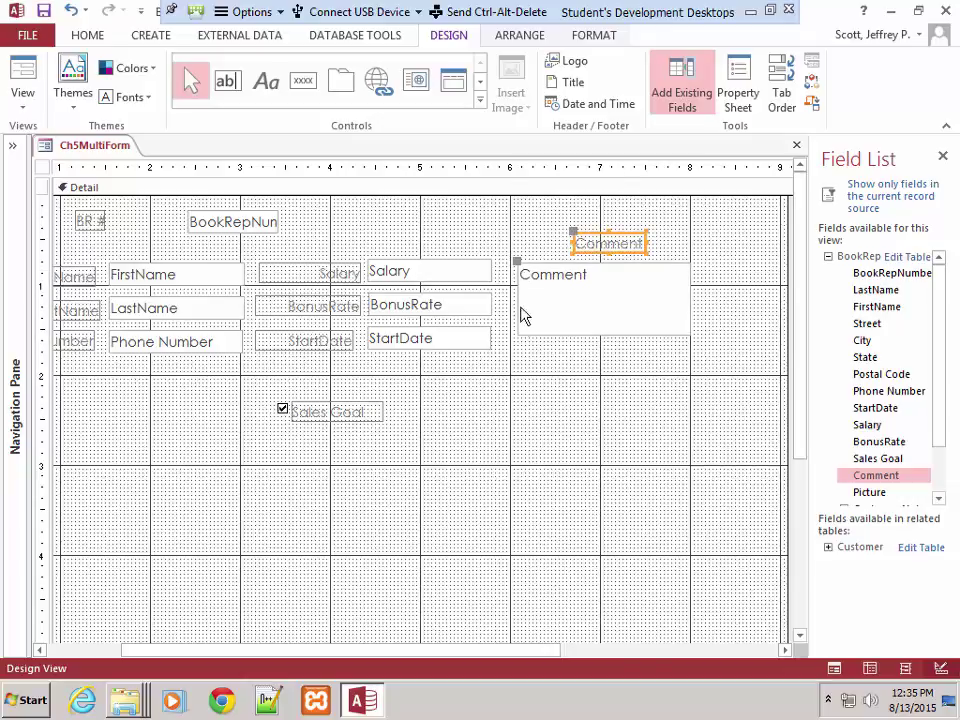
{"action": "left_click", "coordinate": [536, 370]}
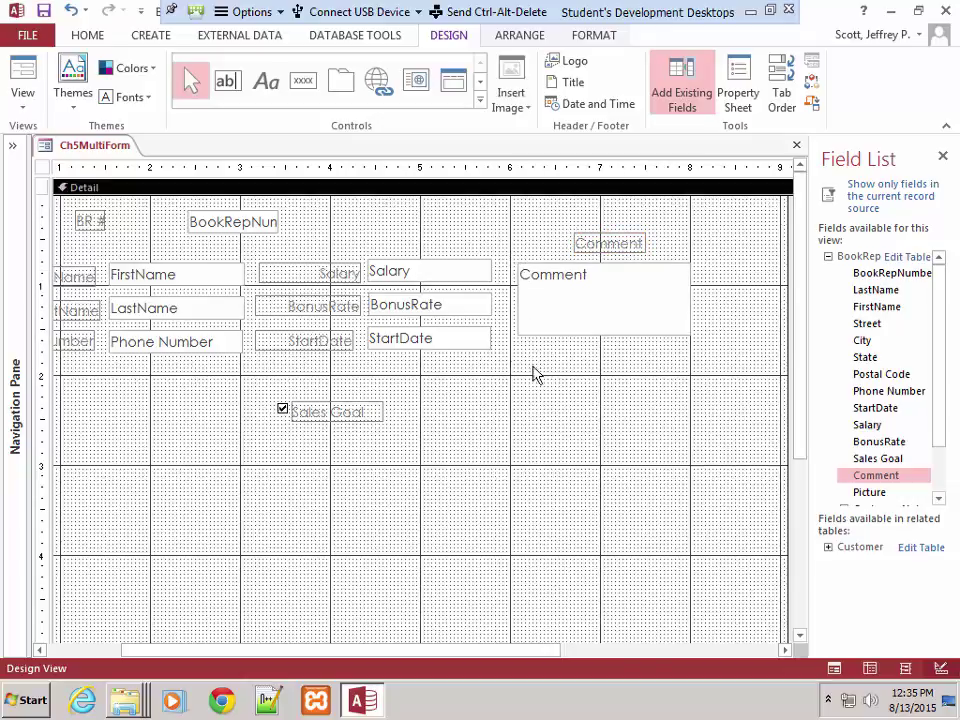
{"action": "left_click", "coordinate": [514, 265]}
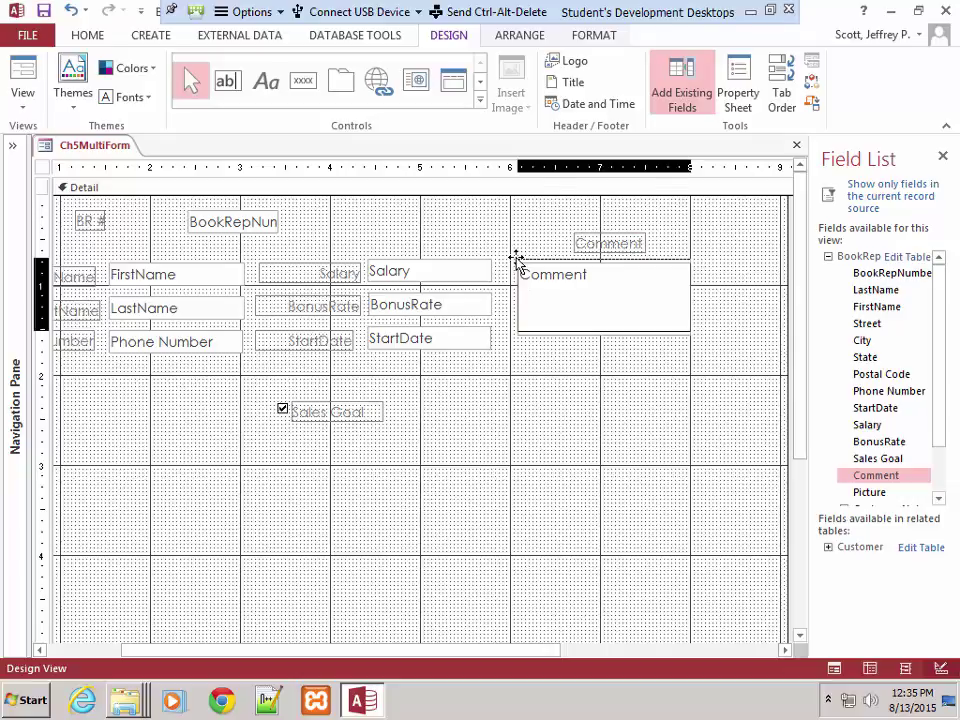
{"action": "left_click_drag", "start_coordinate": [692, 295], "coordinate": [759, 302]}
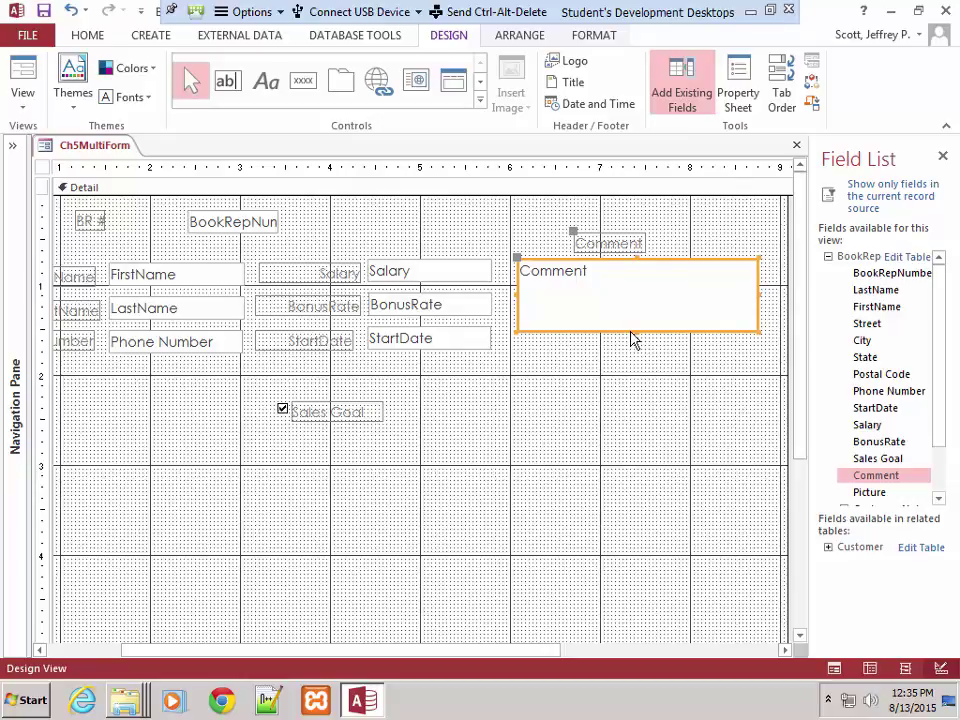
Extend the Comment text box downward so it is about 1 inch tall, ending level with the StartDate row
{"action": "left_click", "coordinate": [636, 332]}
{"action": "left_click_drag", "start_coordinate": [636, 332], "coordinate": [632, 349]}
{"action": "left_click", "coordinate": [603, 537]}
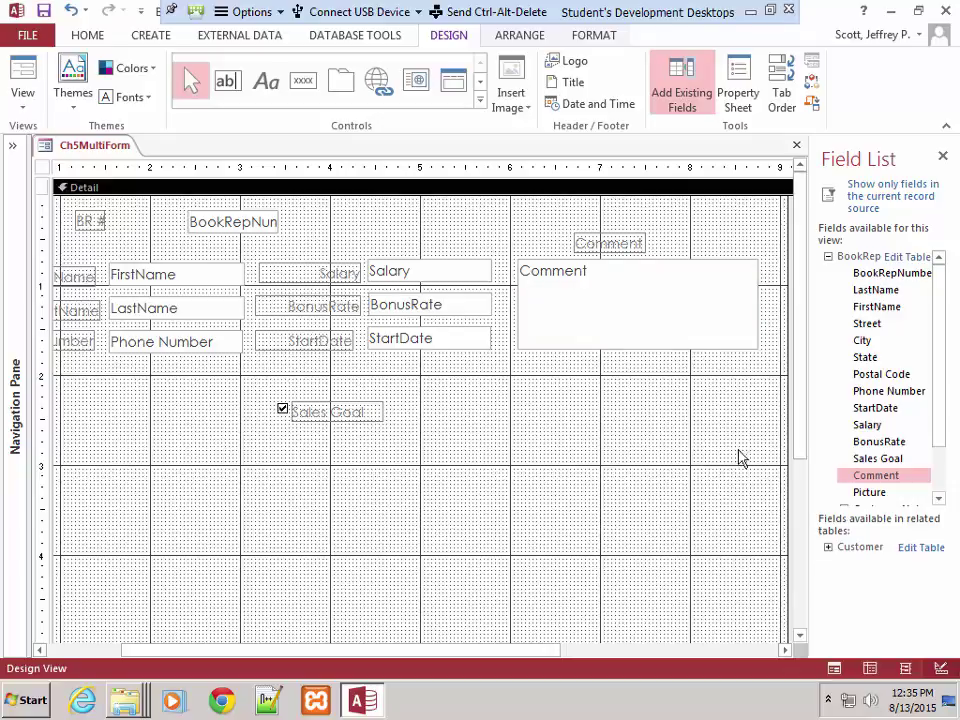
Add the Picture field below the Comment box, placing its label at about 6.8 inches across with the image frame directly beneath it
{"action": "left_click_drag", "start_coordinate": [860, 500], "coordinate": [617, 429]}
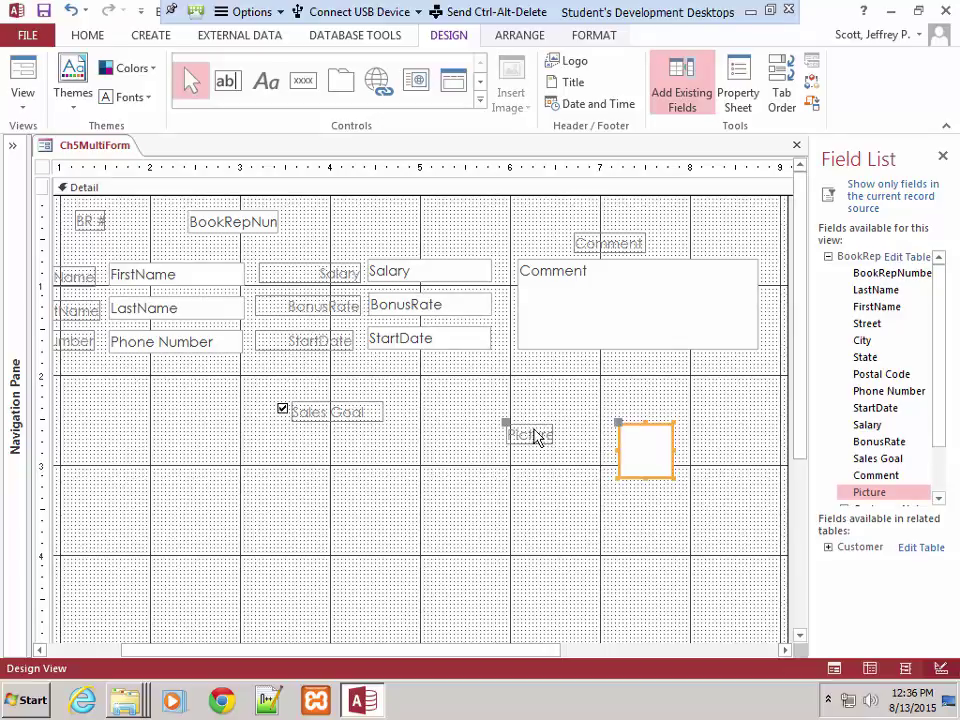
{"action": "left_click_drag", "start_coordinate": [505, 422], "coordinate": [579, 366]}
{"action": "left_click", "coordinate": [649, 452]}
{"action": "type", "text": "Picture"}
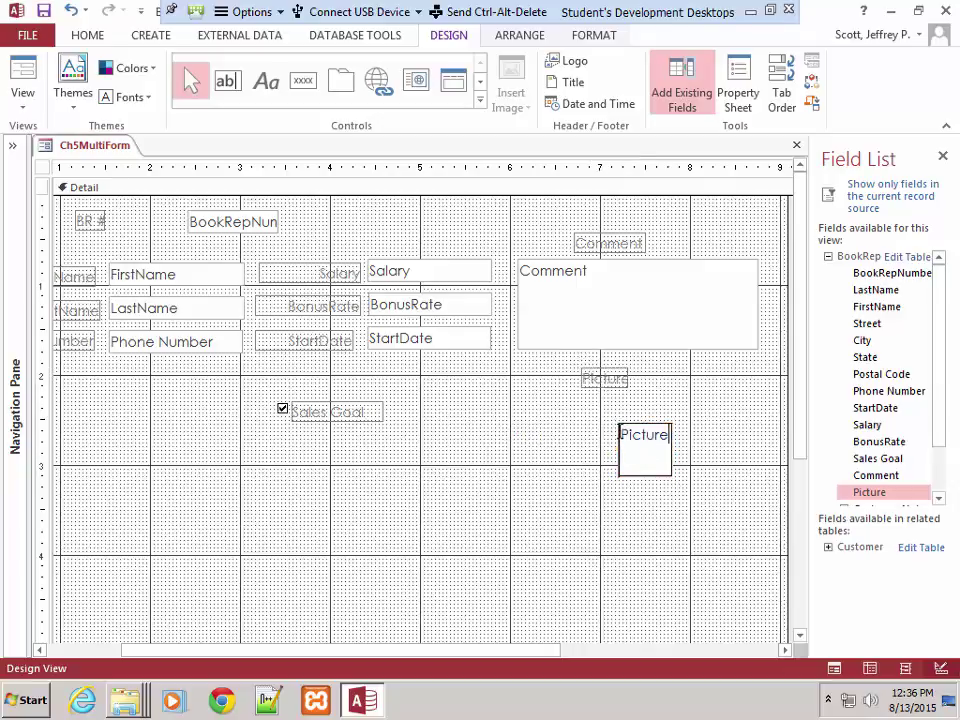
{"action": "left_click", "coordinate": [606, 465]}
{"action": "left_click", "coordinate": [628, 446]}
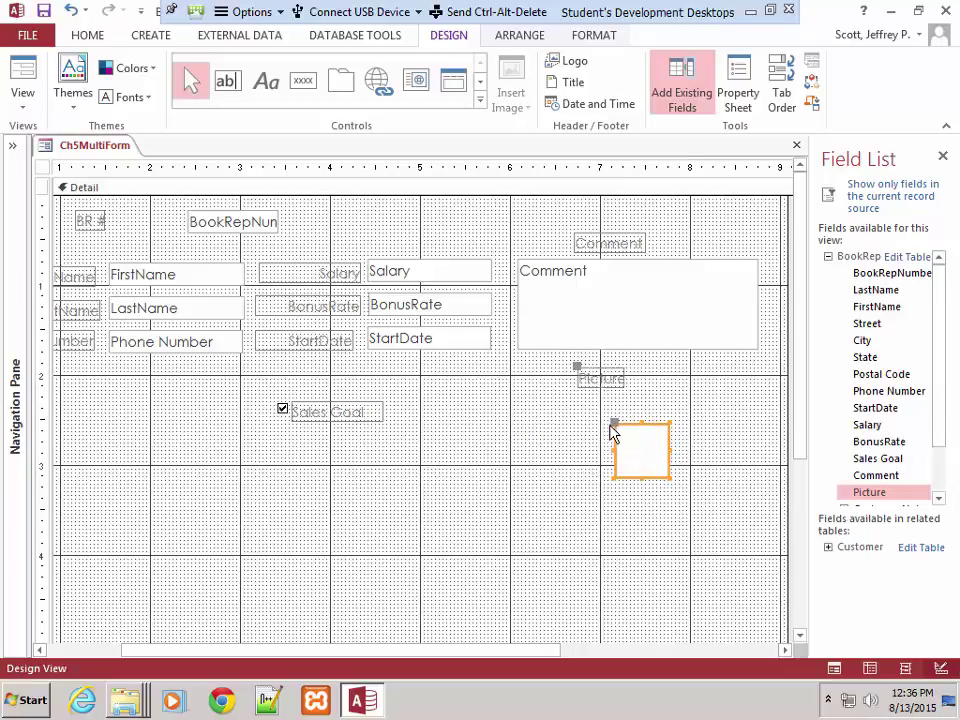
{"action": "left_click_drag", "start_coordinate": [612, 430], "coordinate": [573, 400]}
{"action": "left_click", "coordinate": [602, 525]}
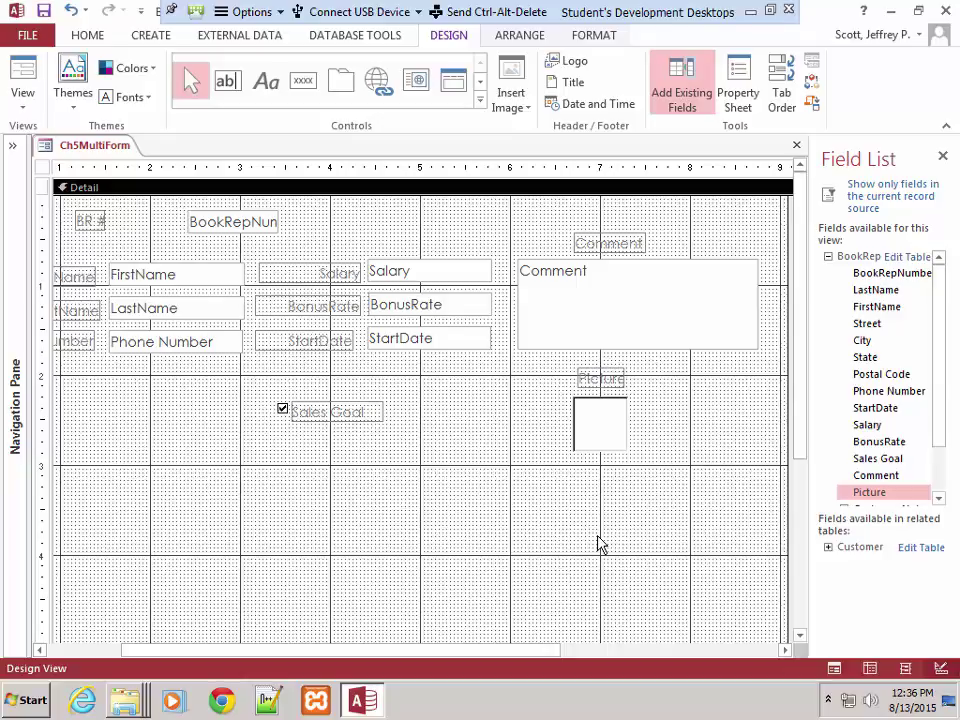
Enlarge the Picture frame to match the Comment box's width, from about 6.1 to 8.7 inches across, and about 2.6 inches tall
{"action": "left_click", "coordinate": [607, 441]}
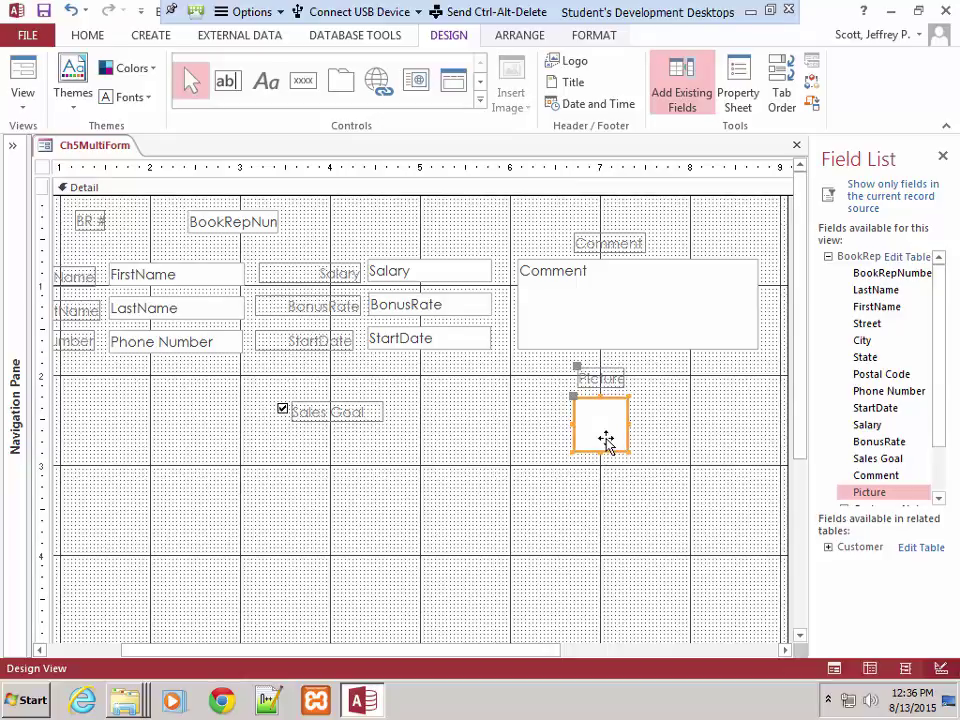
{"action": "left_click_drag", "start_coordinate": [577, 432], "coordinate": [516, 418]}
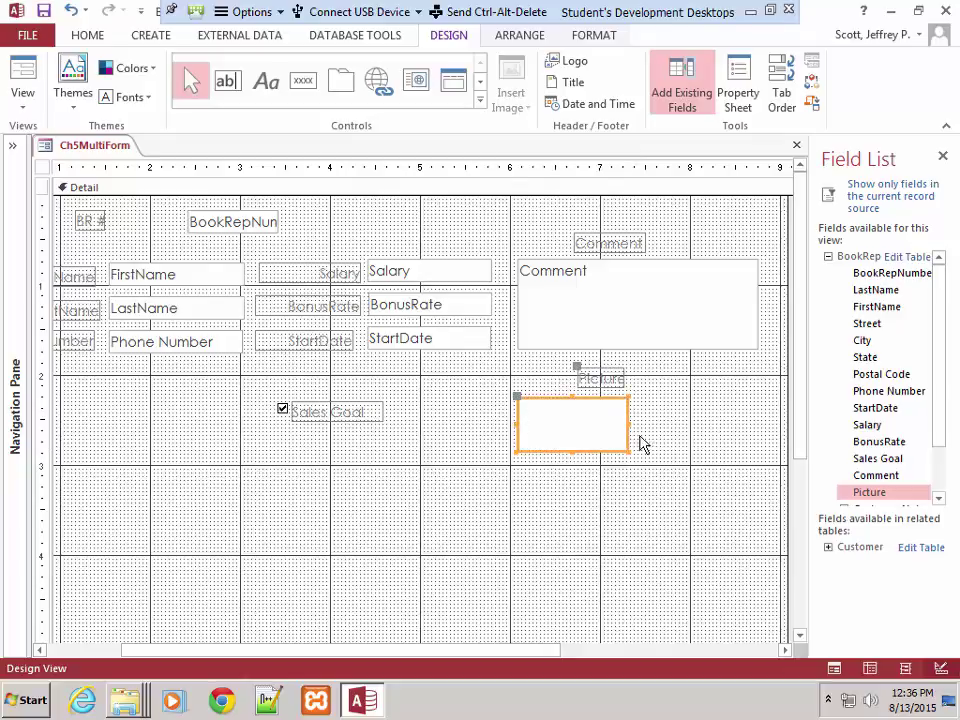
{"action": "left_click_drag", "start_coordinate": [628, 422], "coordinate": [759, 426]}
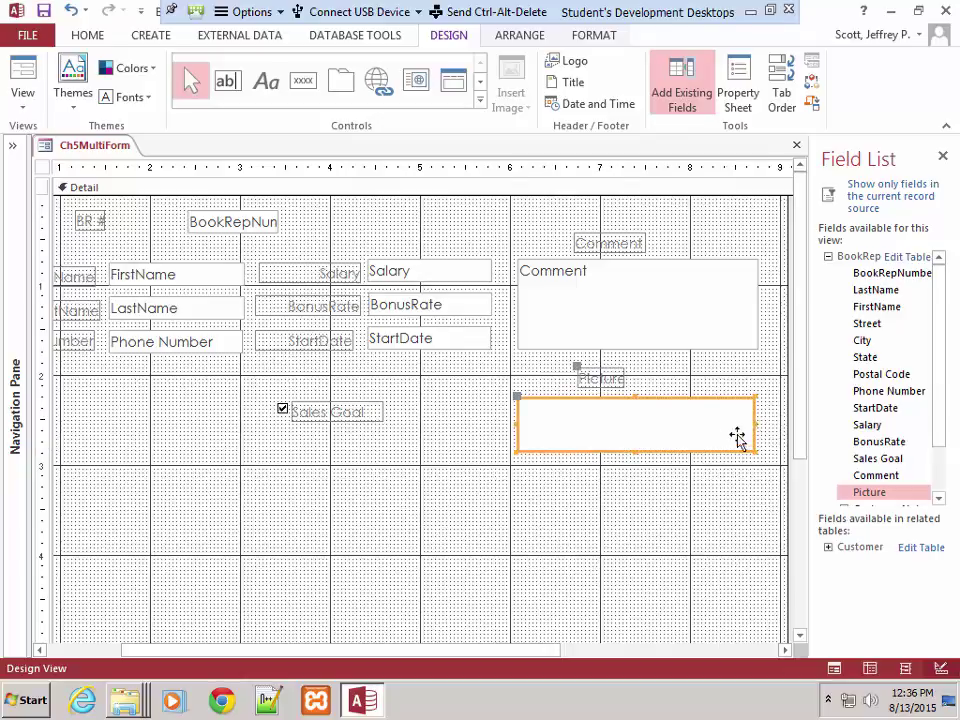
{"action": "left_click_drag", "start_coordinate": [634, 452], "coordinate": [626, 632]}
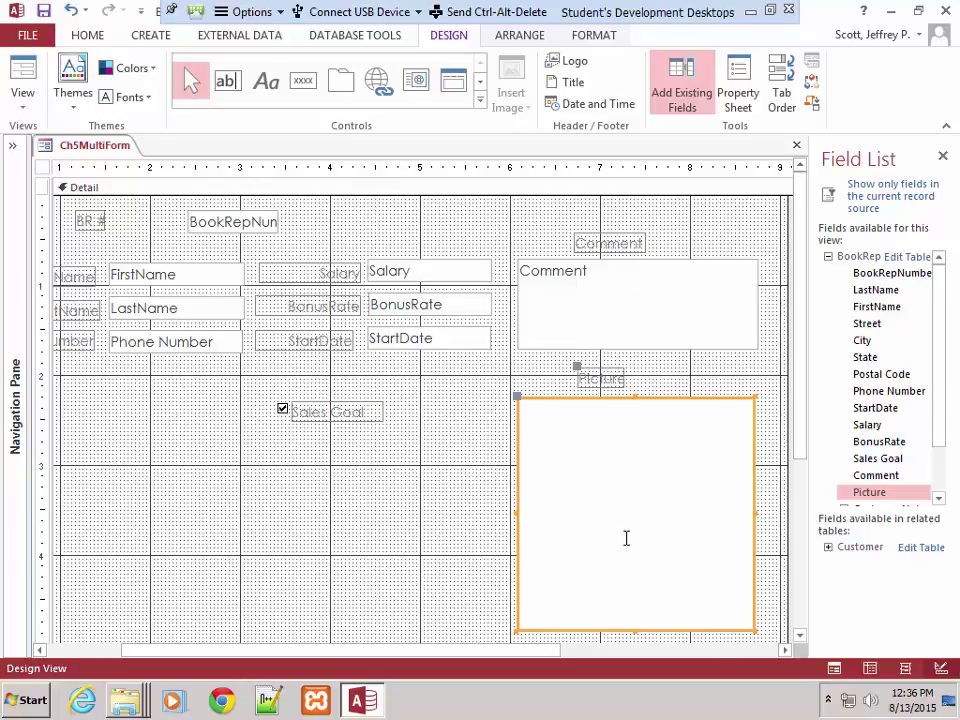
Preview the form in Form View and browse forward and back through the records to examine how the pictures fit
{"action": "left_click", "coordinate": [834, 670]}
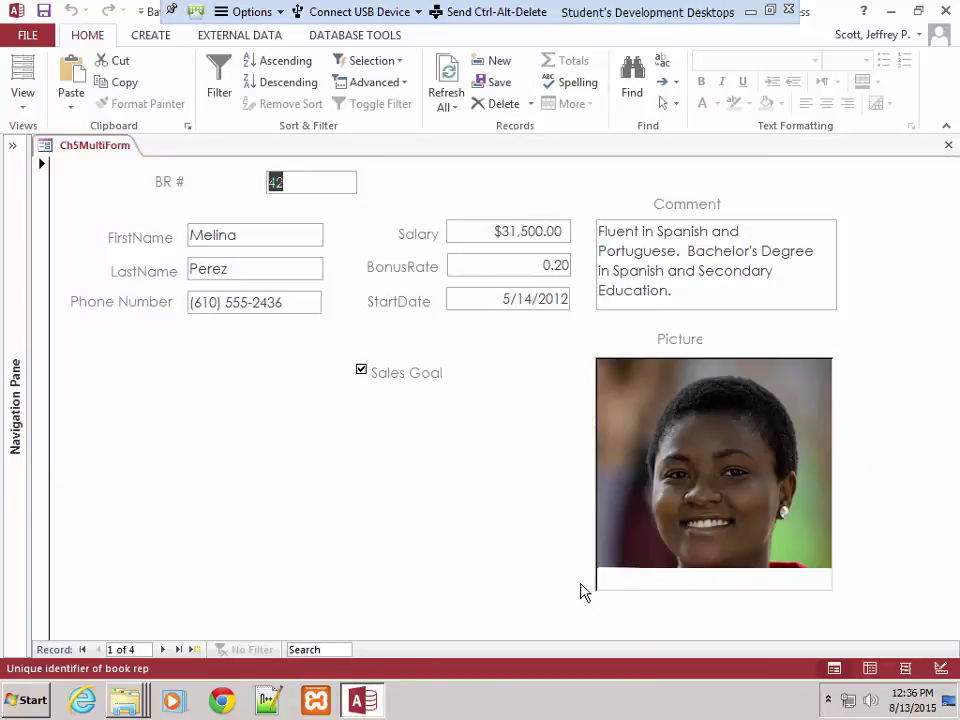
{"action": "left_click", "coordinate": [163, 650]}
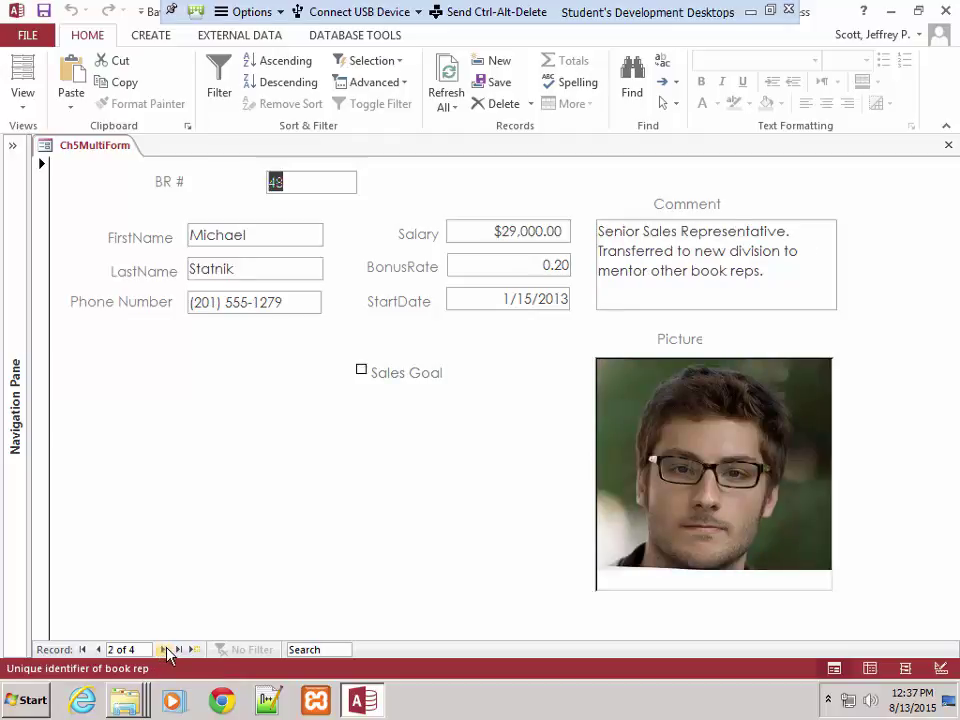
{"action": "left_click", "coordinate": [163, 650]}
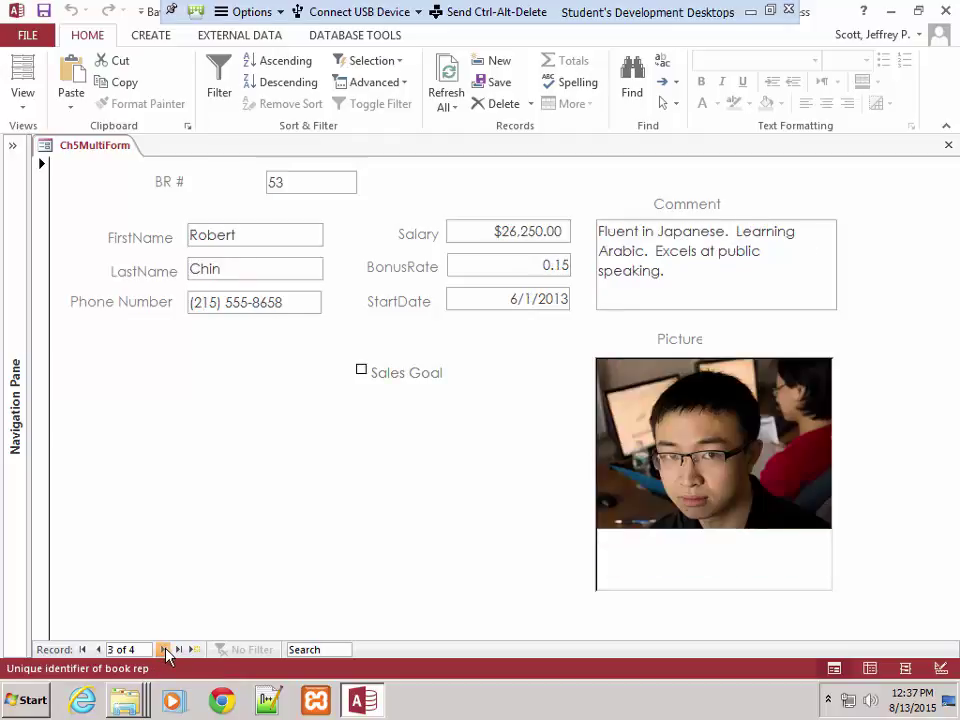
{"action": "left_click", "coordinate": [164, 650]}
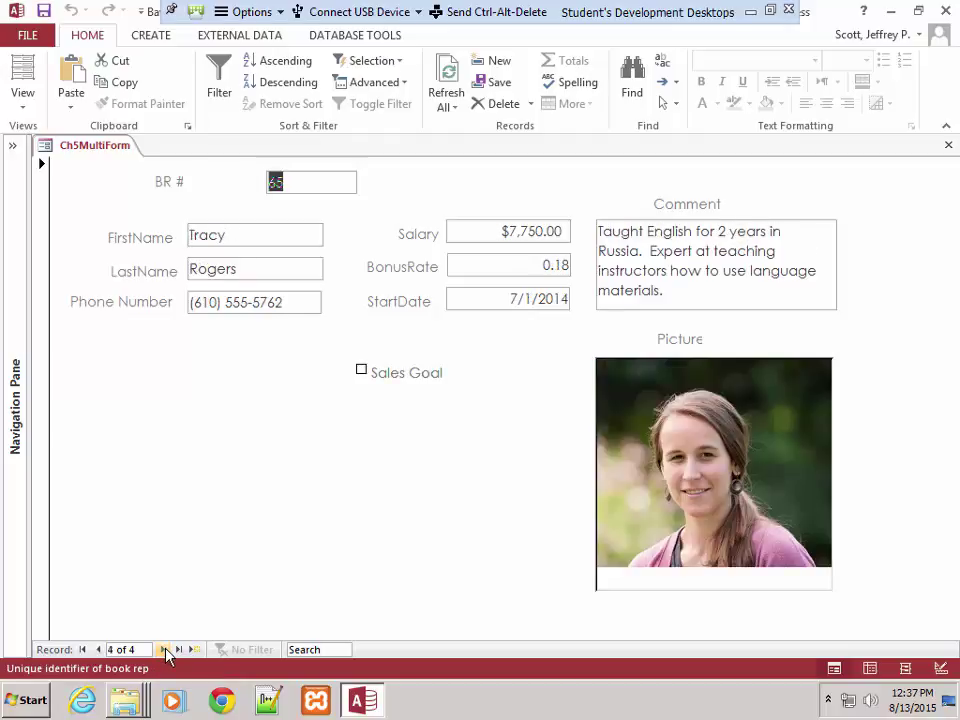
{"action": "left_click", "coordinate": [97, 650]}
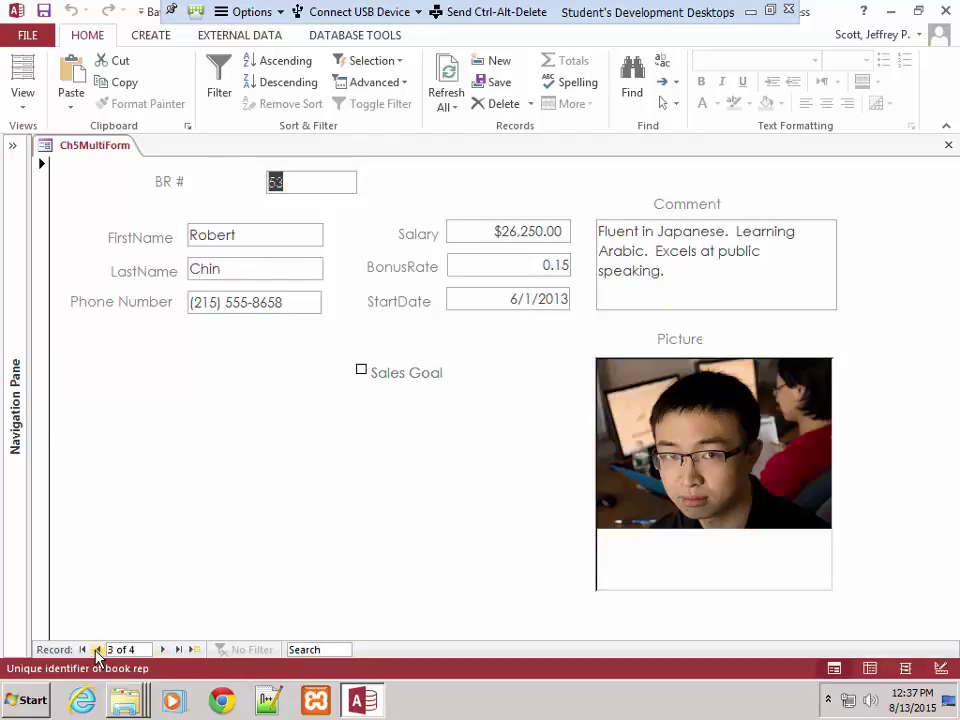
{"action": "left_click", "coordinate": [97, 650]}
{"action": "left_click", "coordinate": [97, 650]}
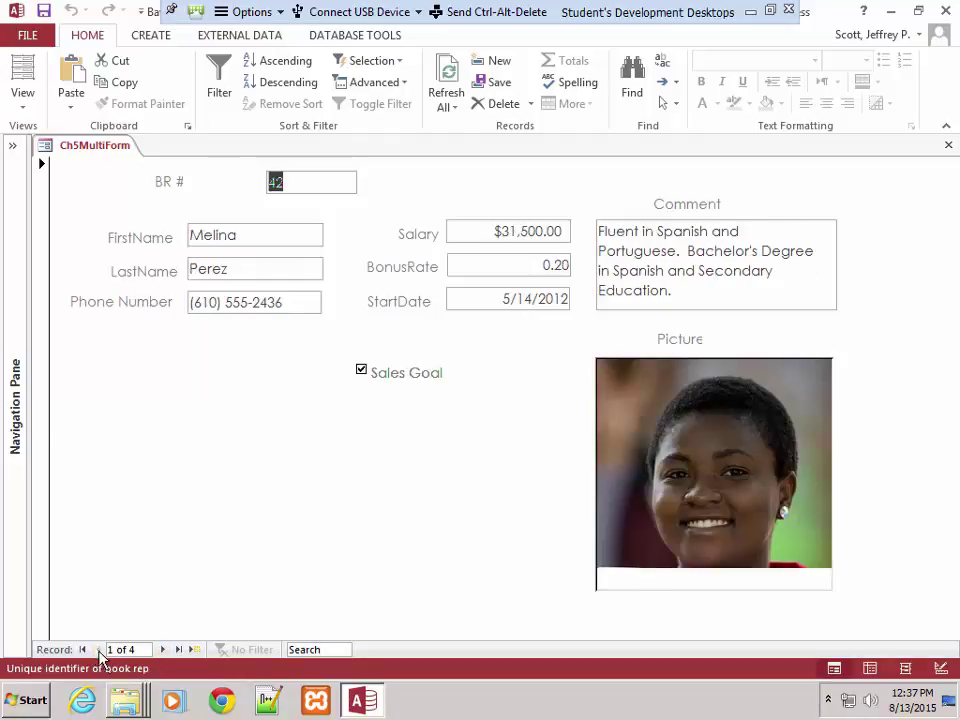
Shorten the Picture frame to about 2.3 inches tall in Design View and check its fit across the records in Form View
{"action": "left_click", "coordinate": [940, 668]}
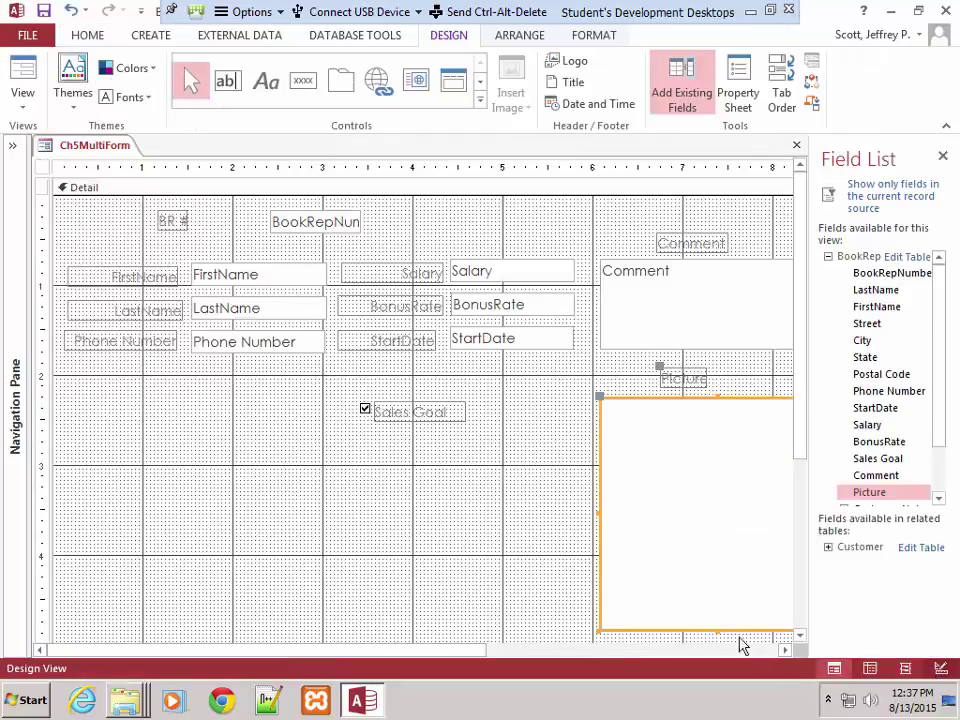
{"action": "left_click_drag", "start_coordinate": [717, 628], "coordinate": [717, 607]}
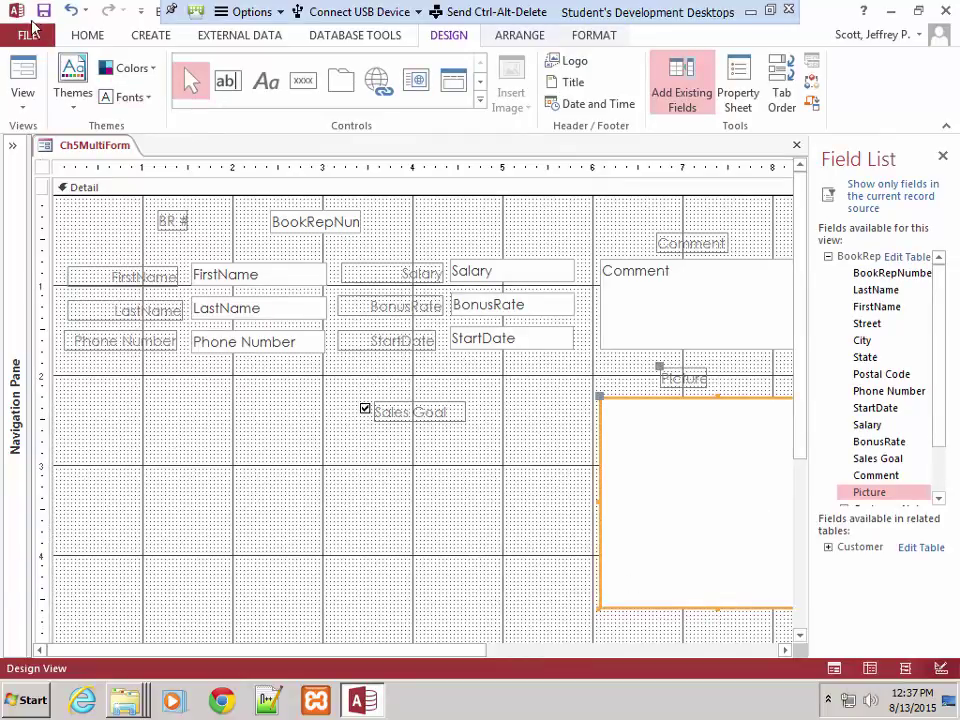
{"action": "left_click", "coordinate": [834, 668]}
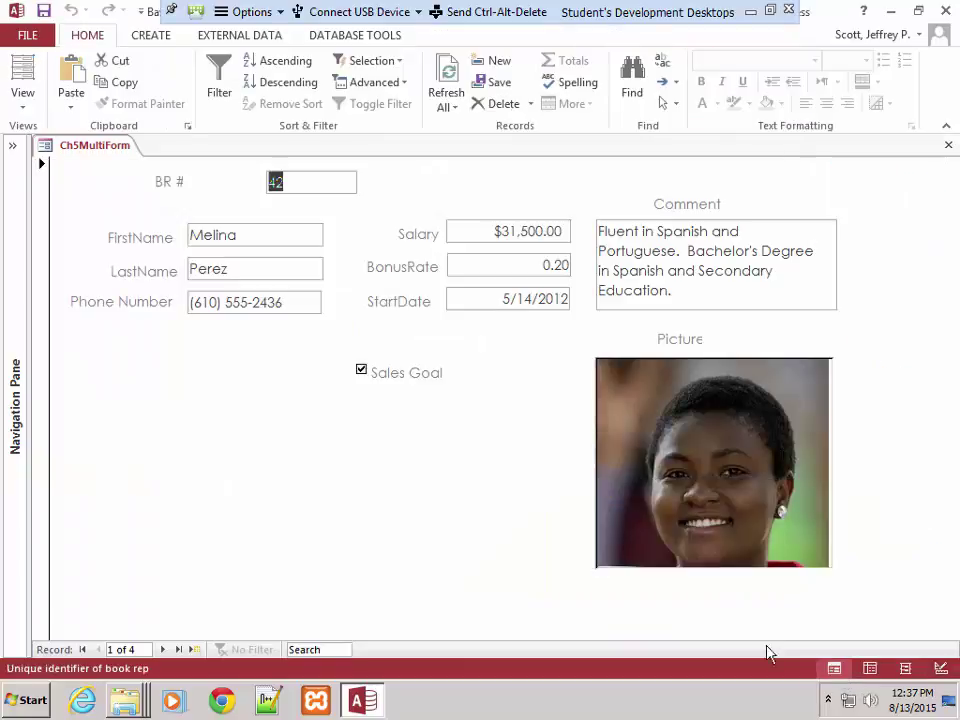
{"action": "left_click", "coordinate": [163, 649]}
{"action": "left_click", "coordinate": [163, 649]}
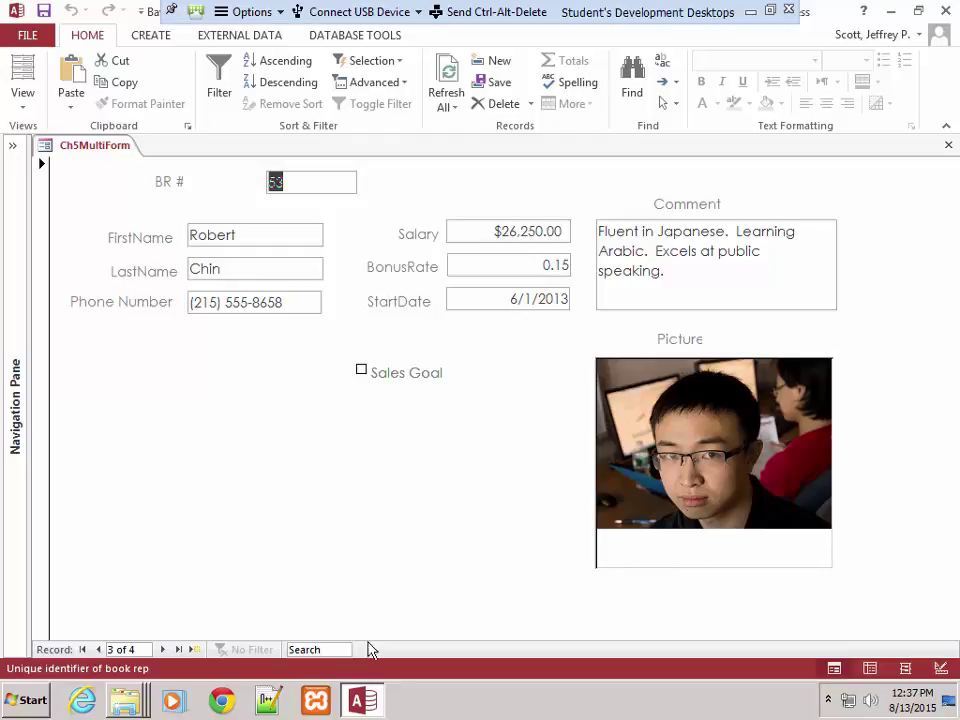
{"action": "left_click", "coordinate": [164, 650]}
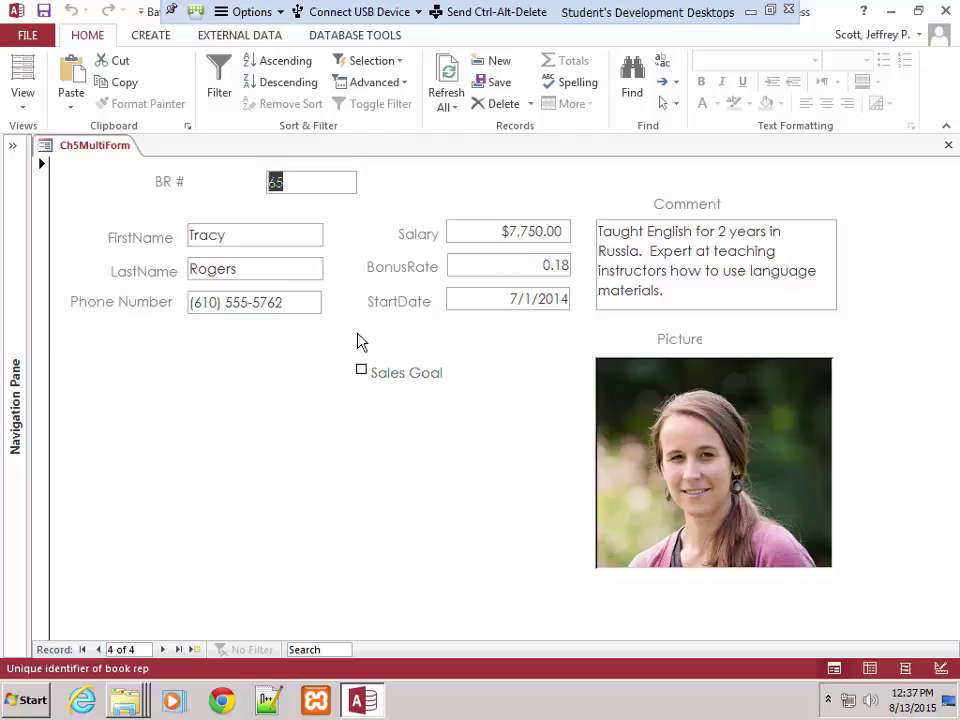
Set the Detail section's background color to light gray in Design View
{"action": "left_click", "coordinate": [941, 669]}
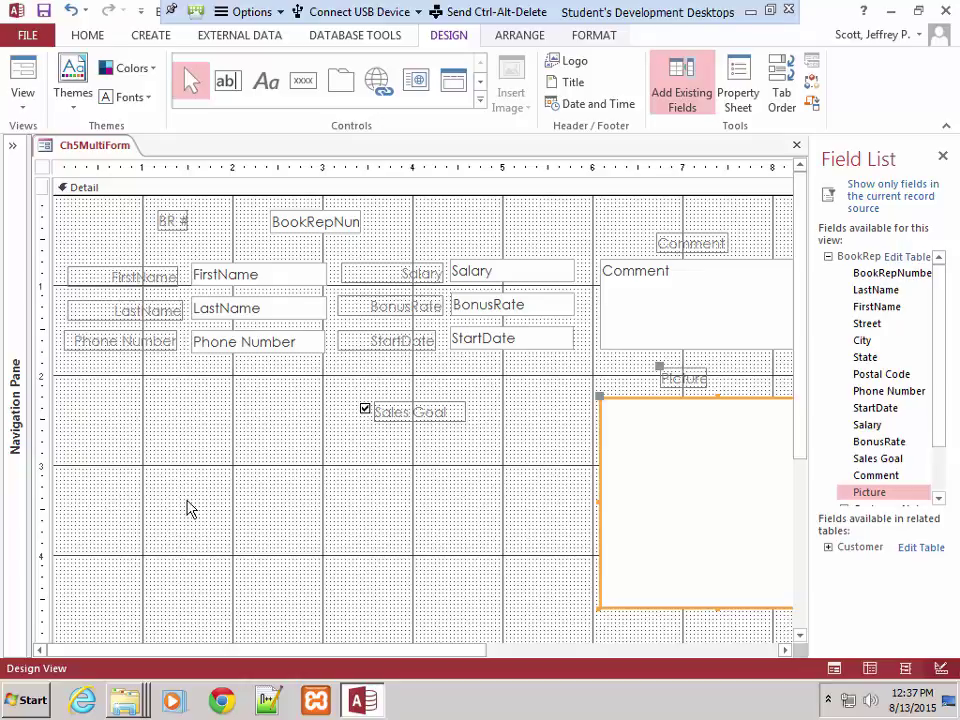
{"action": "right_click", "coordinate": [125, 221]}
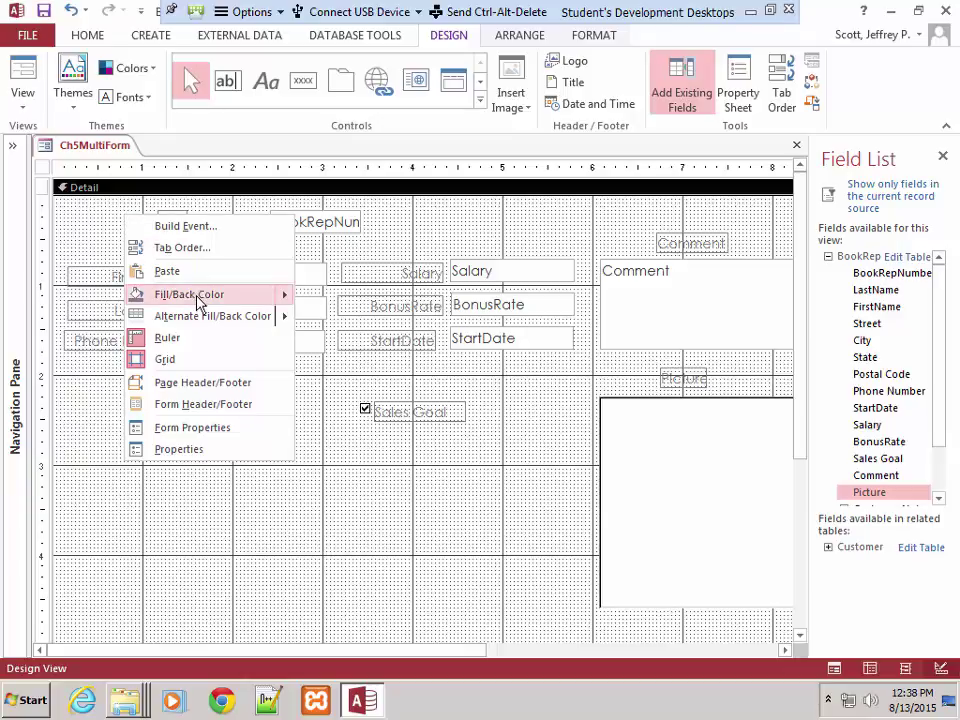
{"action": "mouse_move", "coordinate": [197, 300]}
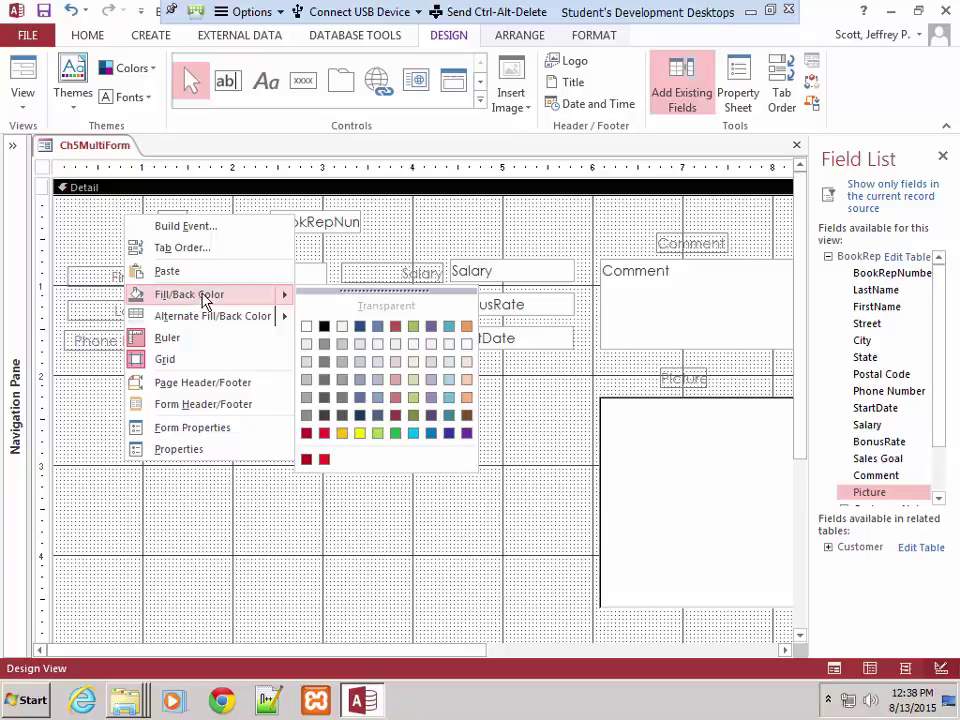
{"action": "left_click", "coordinate": [306, 362]}
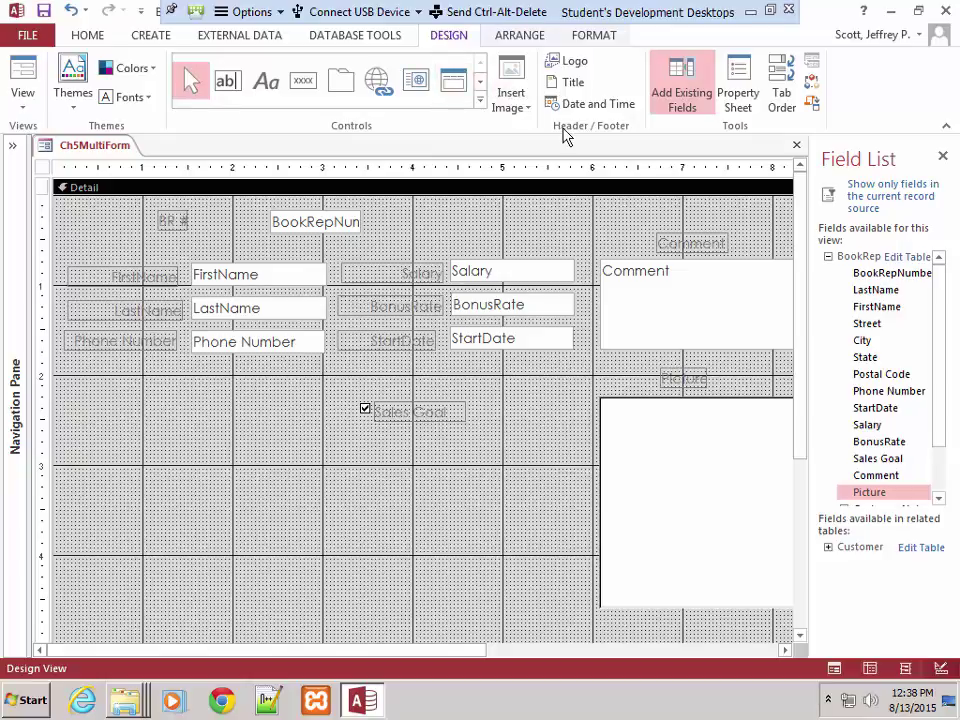
Add a form header title reading "Book Rep Master Form" and preview the result in Form View
{"action": "left_click", "coordinate": [572, 82]}
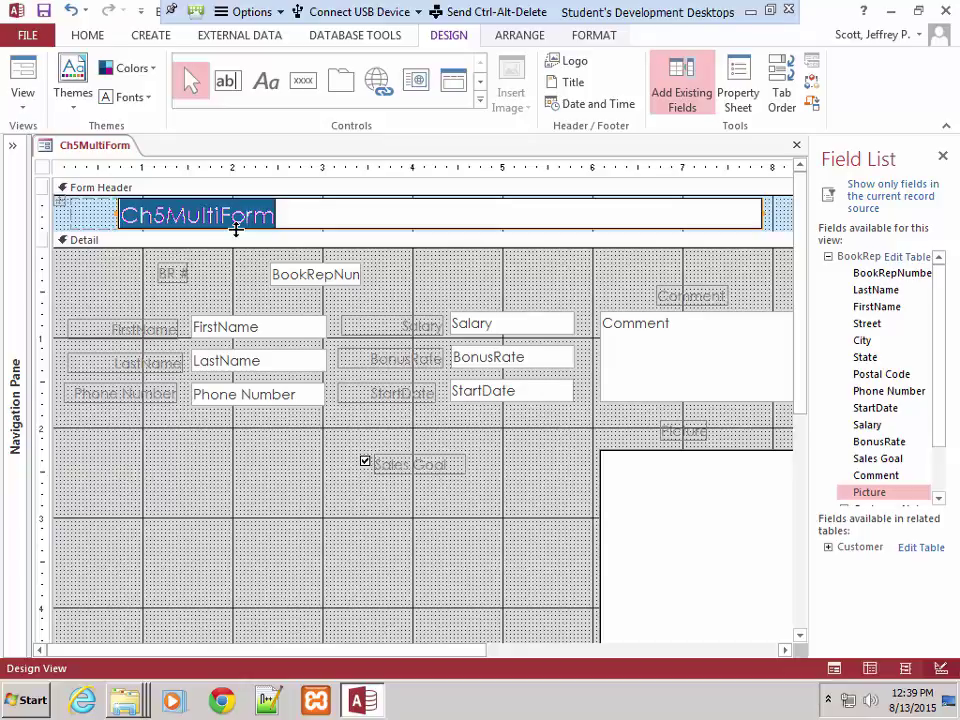
{"action": "type", "text": "Boo"}
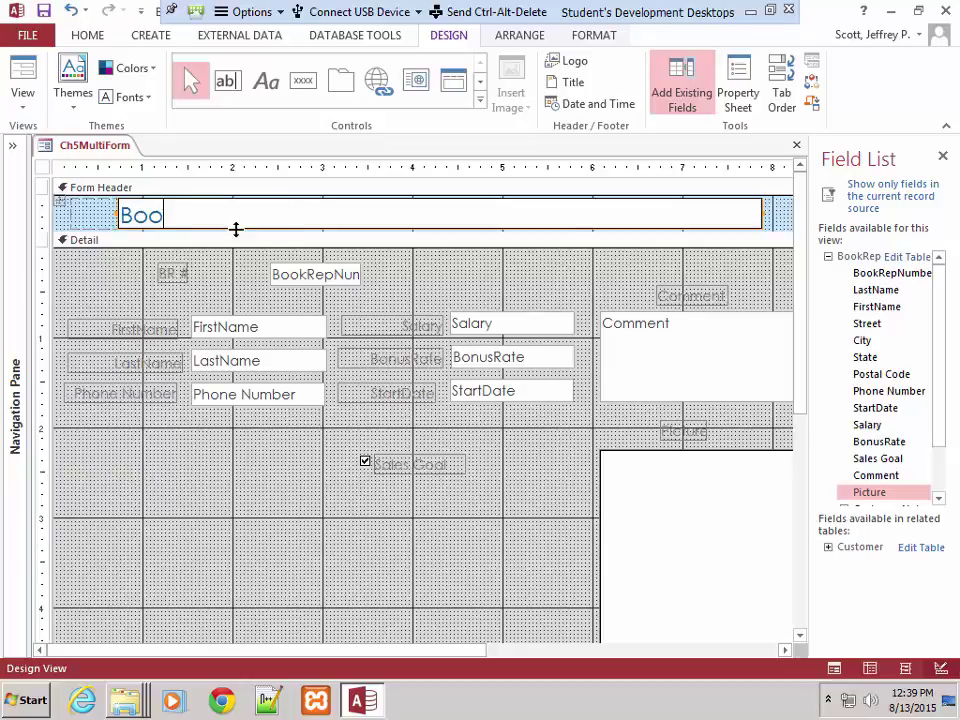
{"action": "type", "text": "k Rep Ma"}
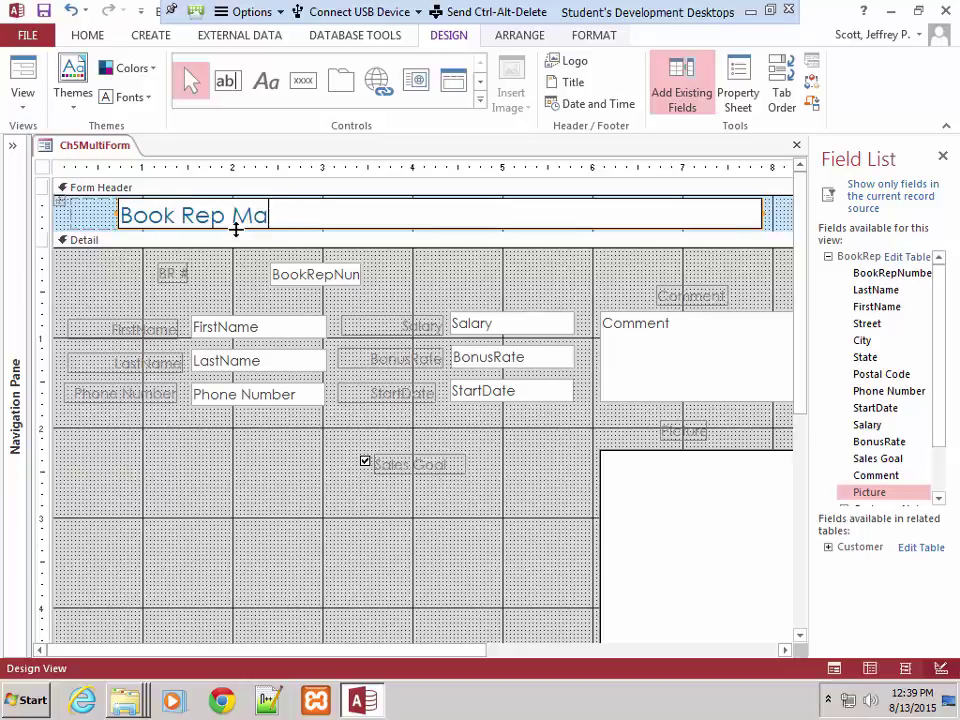
{"action": "type", "text": "ster Form"}
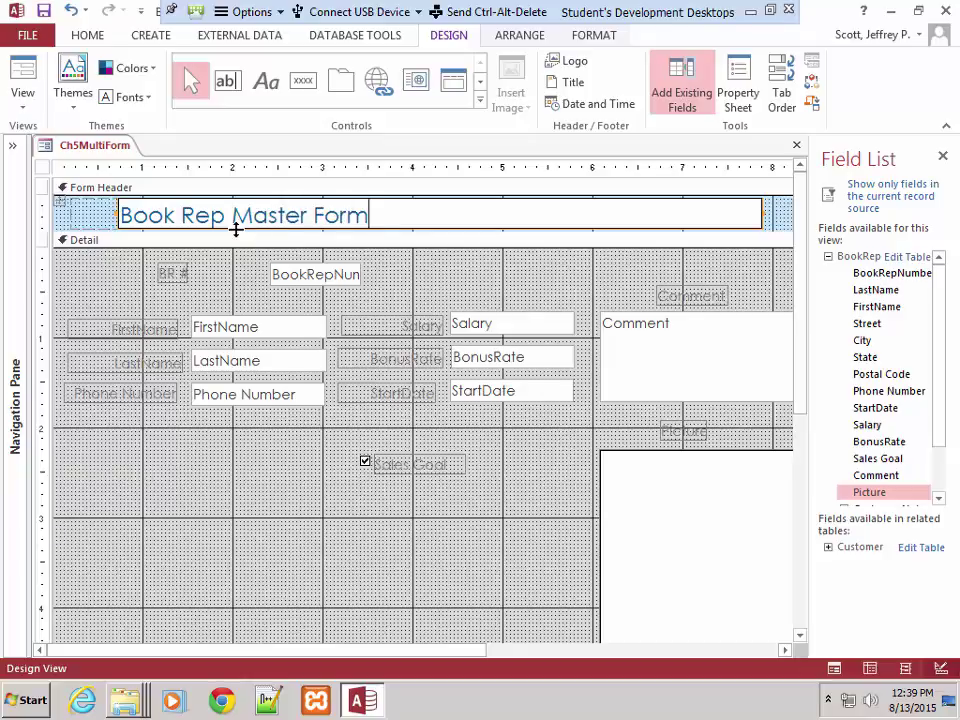
{"action": "left_click", "coordinate": [238, 518]}
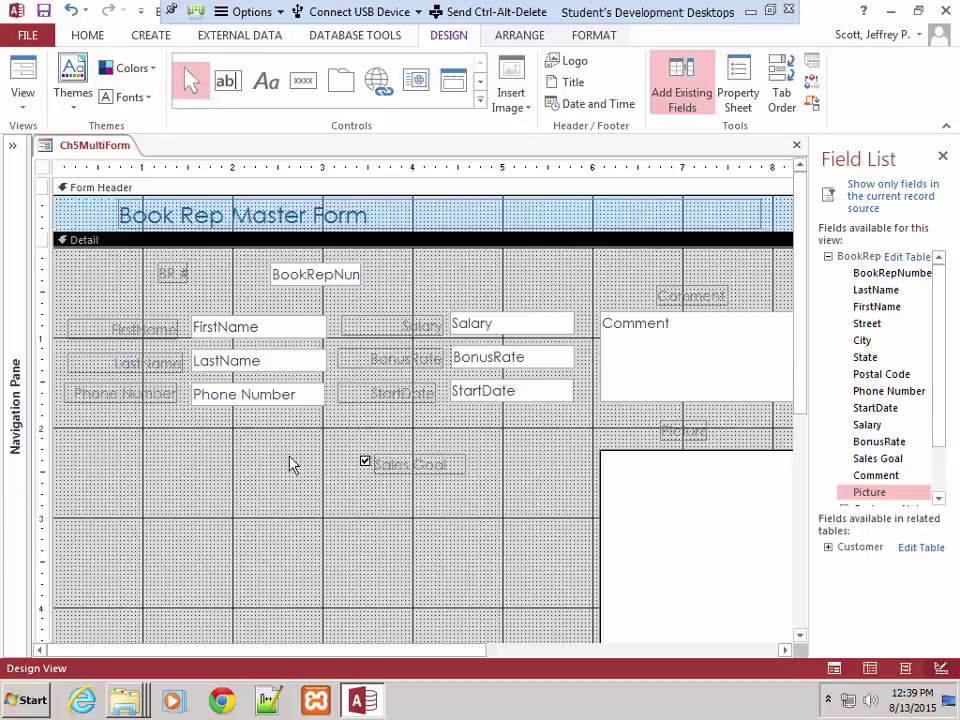
{"action": "left_click", "coordinate": [834, 668]}
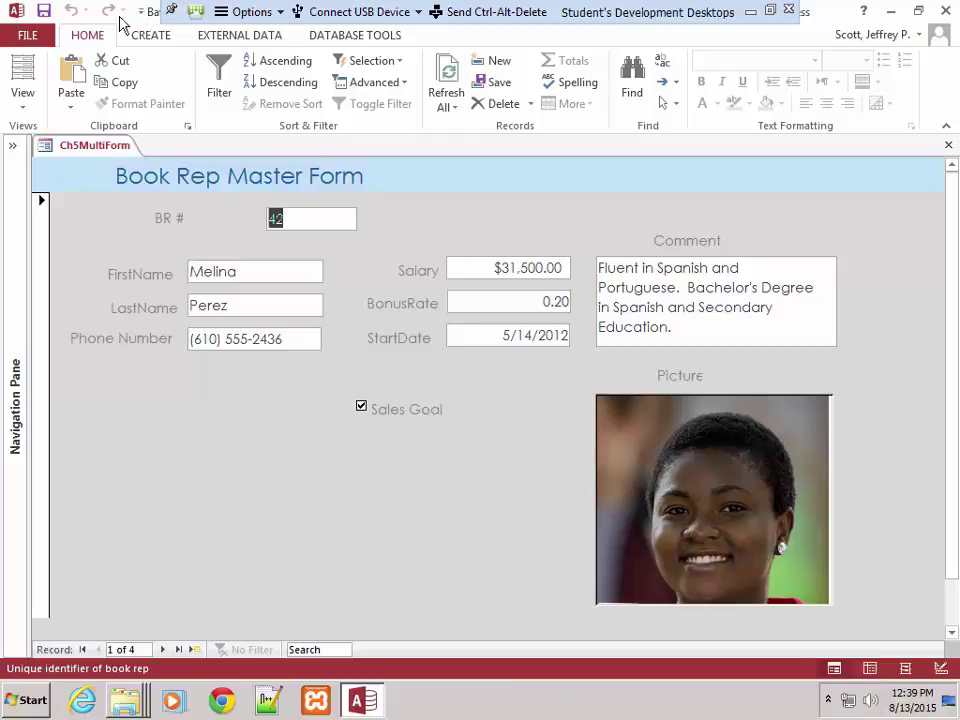
Return the form to Design View and minimize the Access window to show the desktop
{"action": "left_click", "coordinate": [940, 668]}
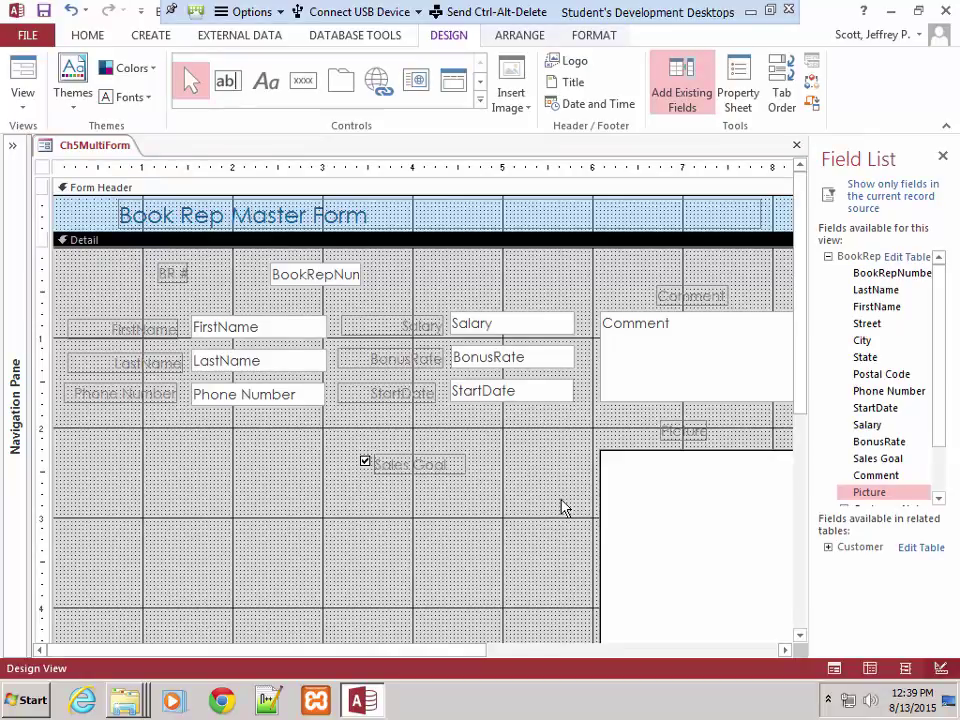
{"action": "key", "text": "alt"}
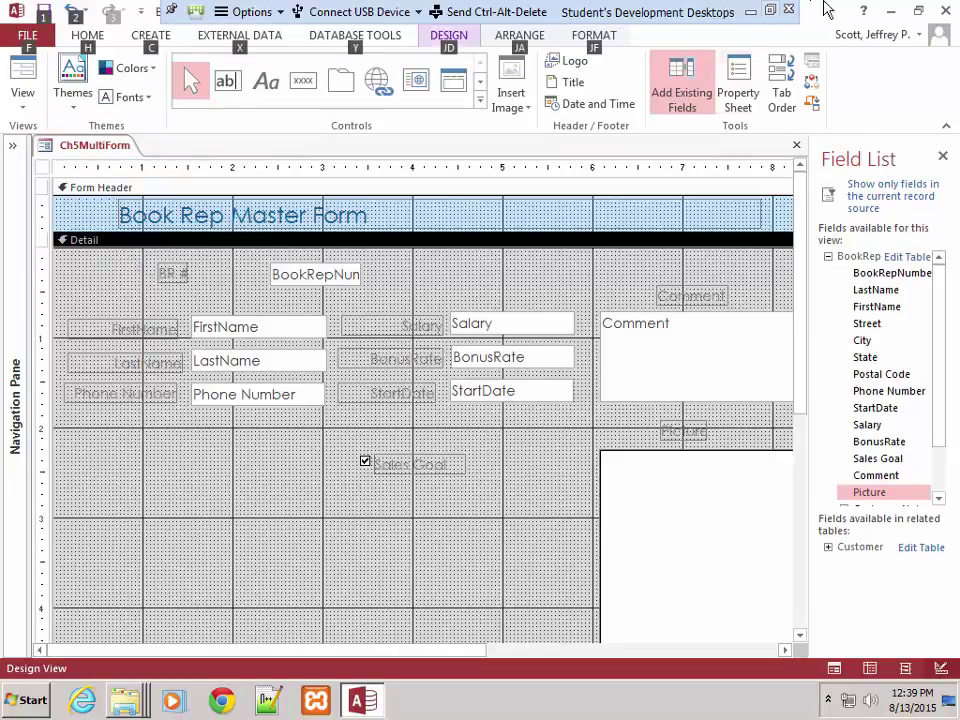
{"action": "left_click", "coordinate": [891, 10]}
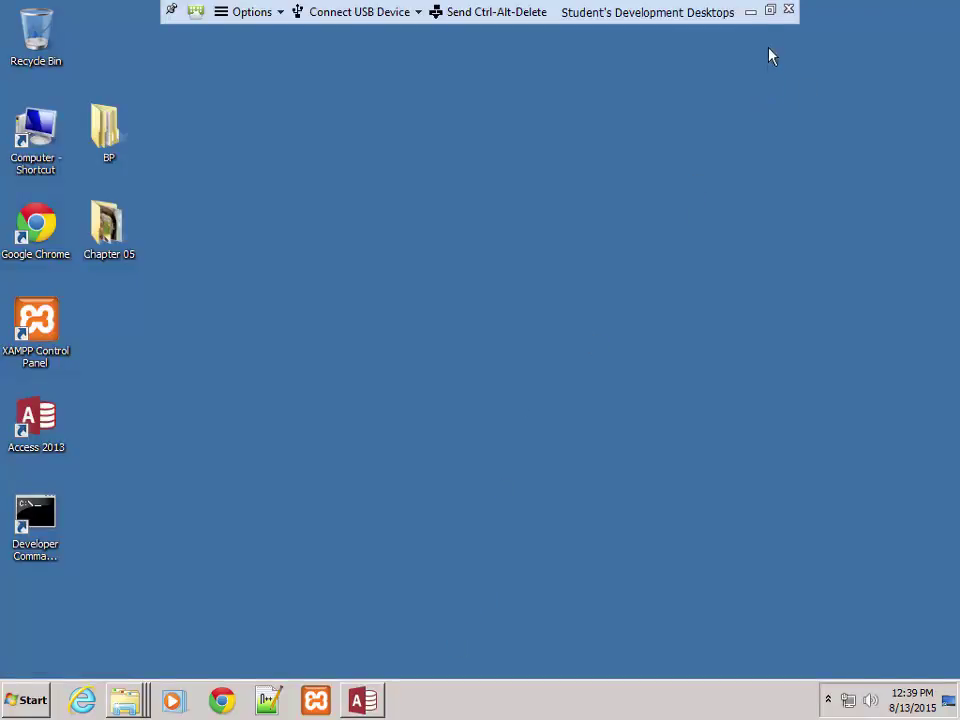